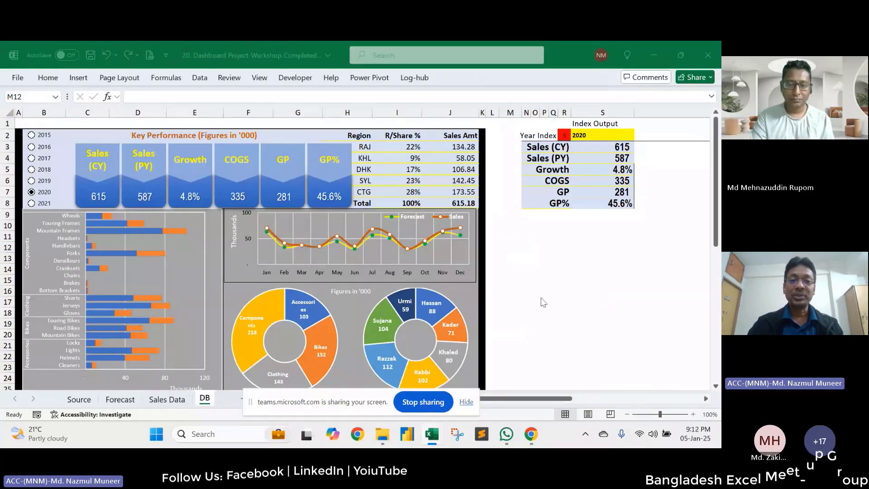
Step: Switch to the Data Visualization-Pro Tips workbook and review the training, work experience and consulting details on the Profile Highlights sheet
key("alt+Tab")
key("Tab")
key("Tab")
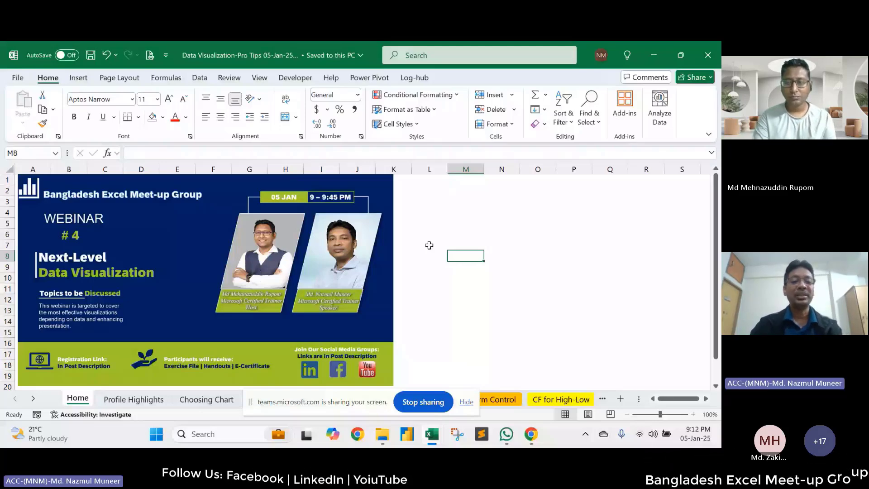
left_click(123, 401)
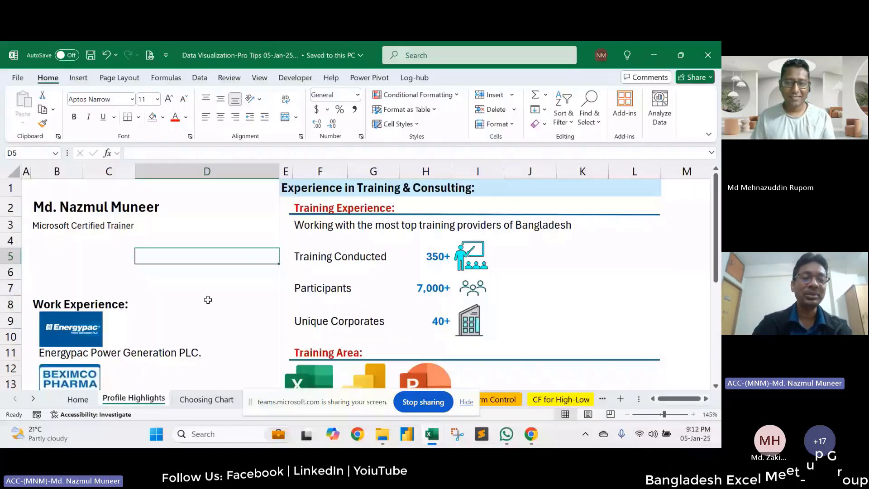
scroll(107, 219, "down", 1, "ctrl")
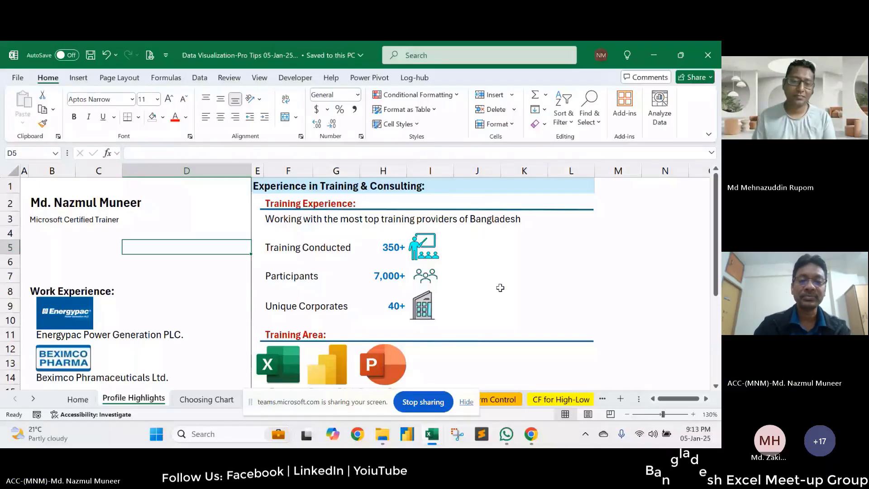
scroll(500, 287, "down", 1)
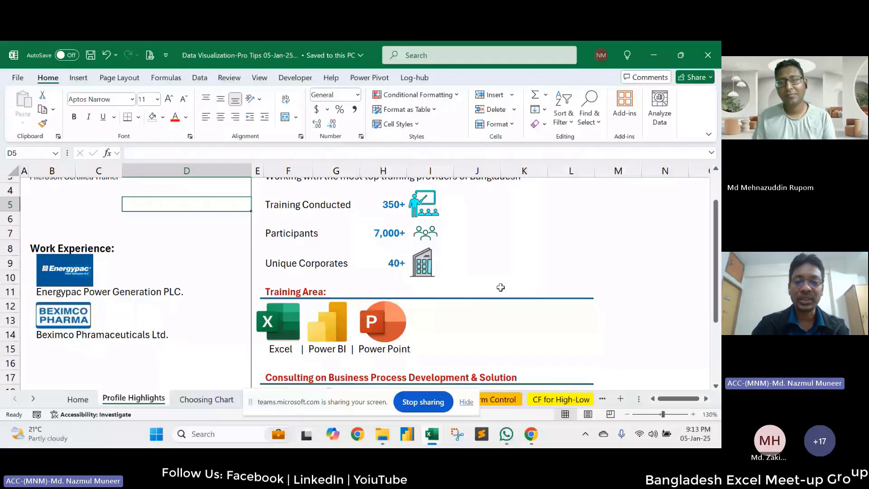
scroll(500, 287, "down", 2)
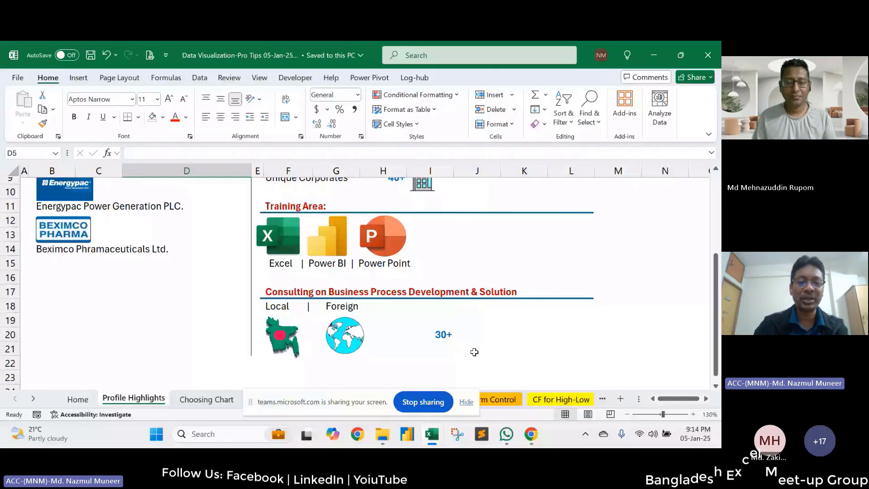
scroll(474, 351, "up", 2)
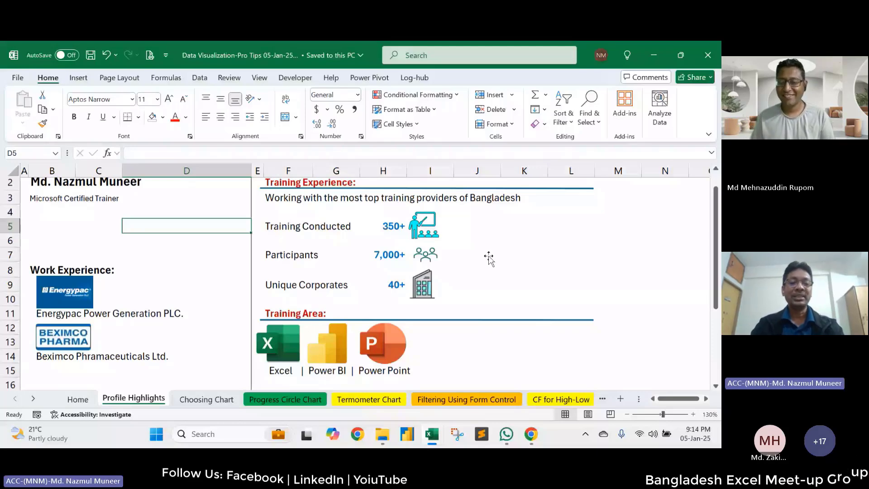
Step: View the Choosing Chart sheet and return to cell A1 of the DB sheet in the Dashboard Project workbook
key("ctrl+Page_Down")
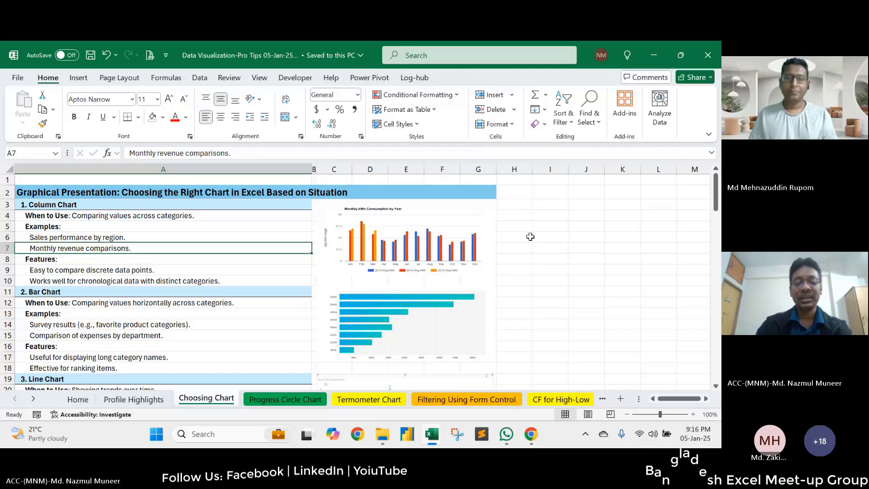
key("alt+Tab")
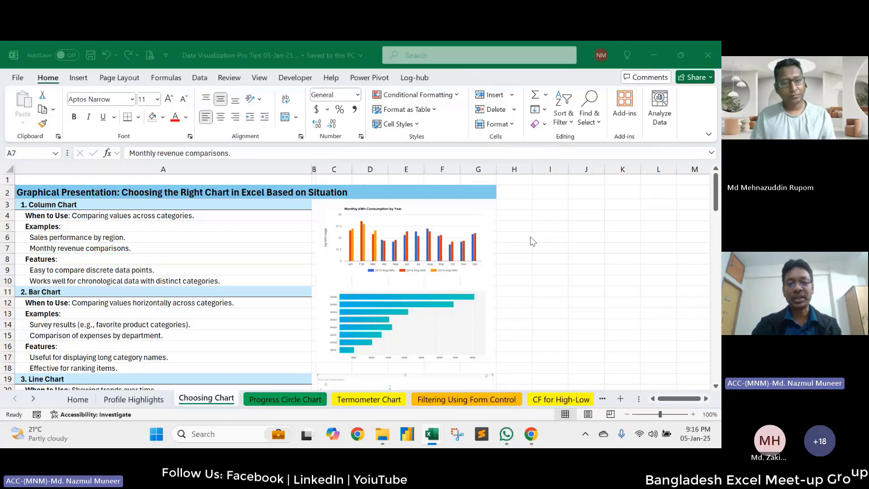
key("alt+Tab")
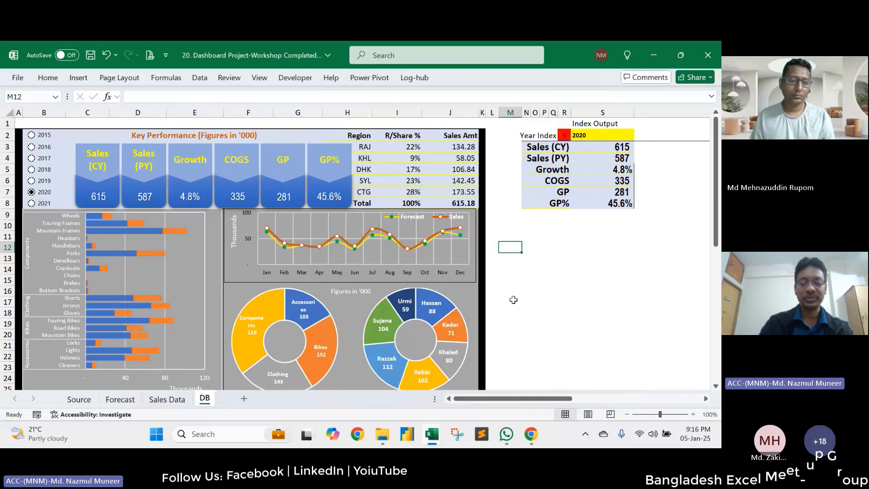
key("ctrl+Home")
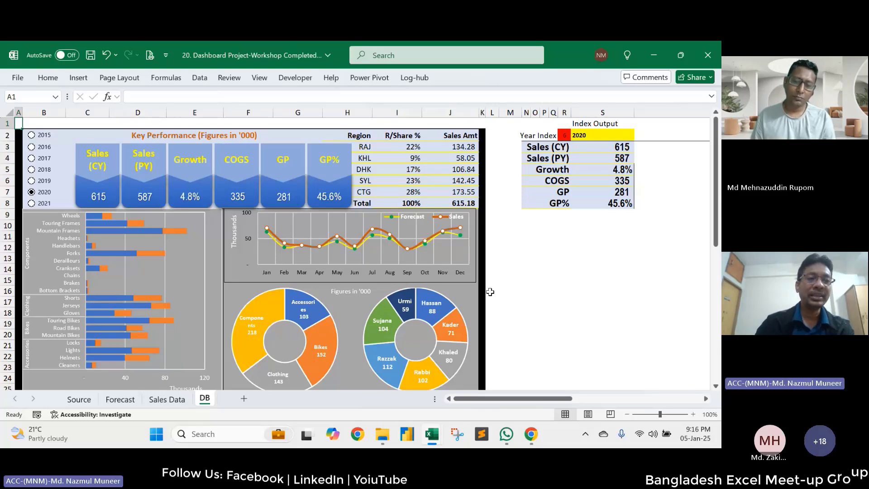
Step: Switch the dashboard's year selection among 2019, 2020 and 2021, ending on 2021
left_click(31, 180)
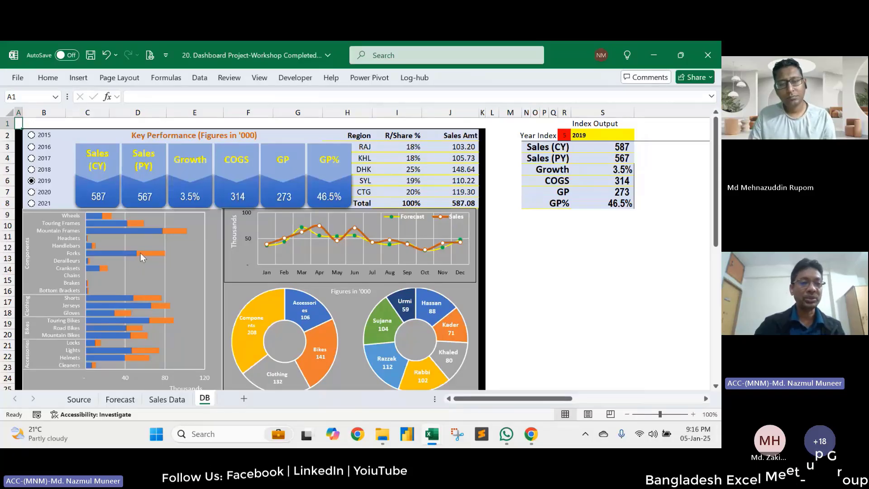
scroll(119, 254, "down", 1)
left_click(35, 181)
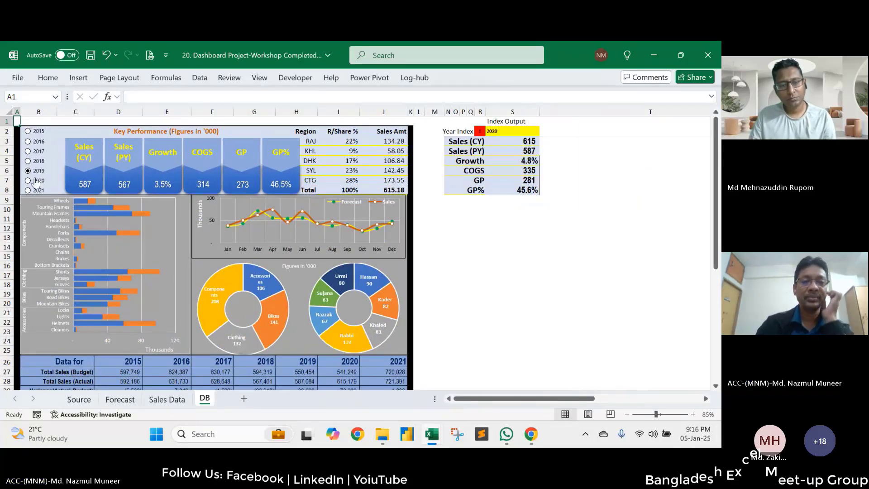
left_click(38, 185)
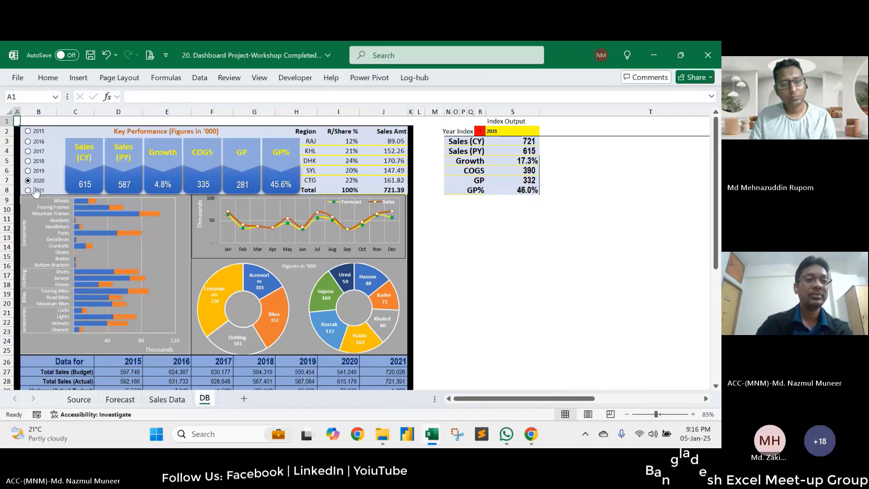
left_click(38, 180)
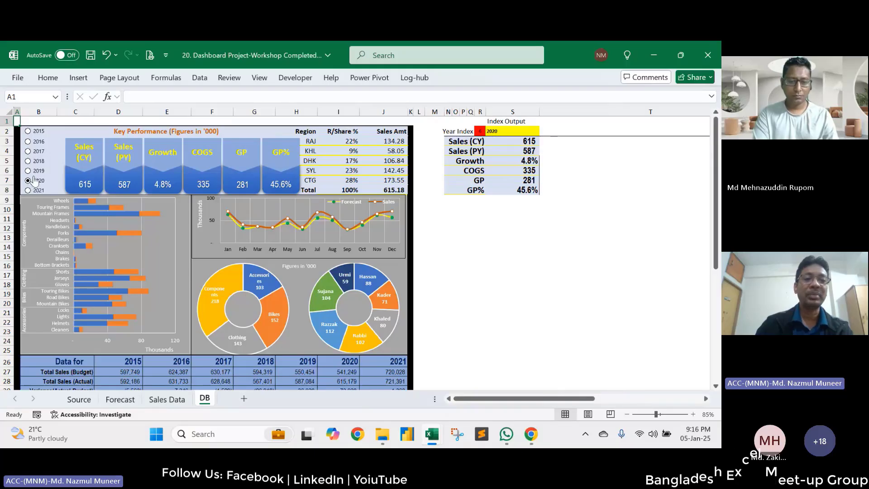
left_click(38, 176)
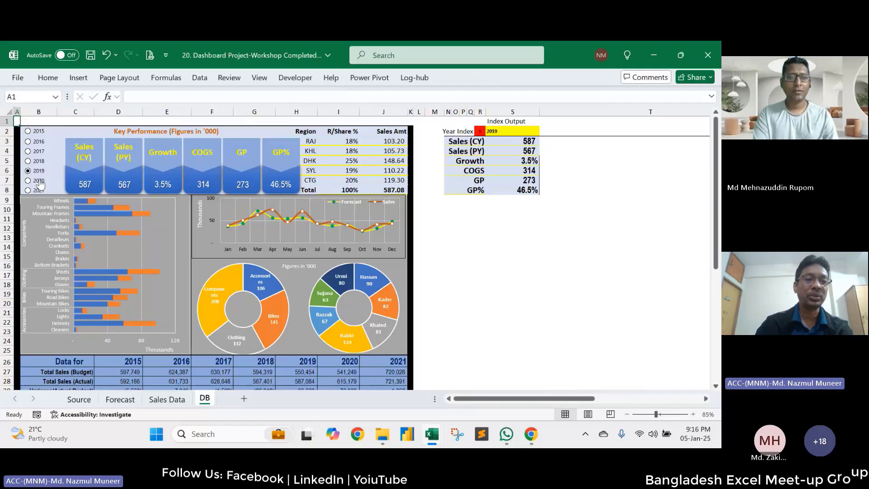
left_click(39, 181)
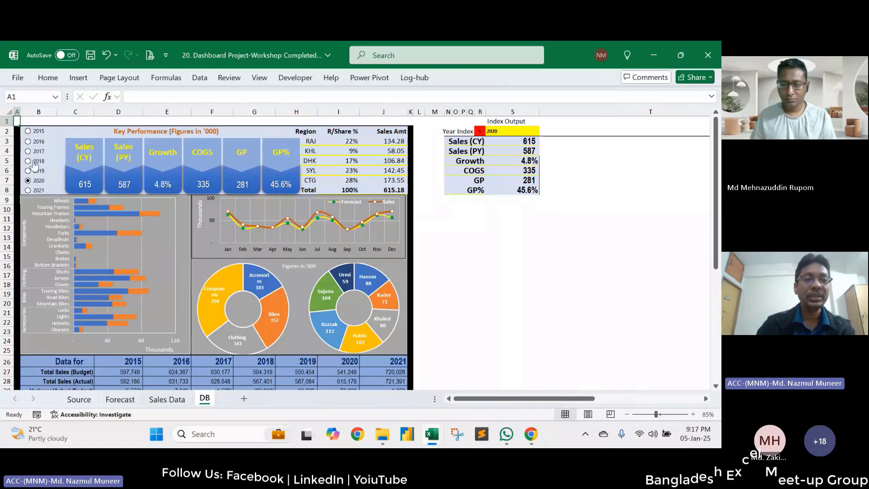
left_click(38, 191)
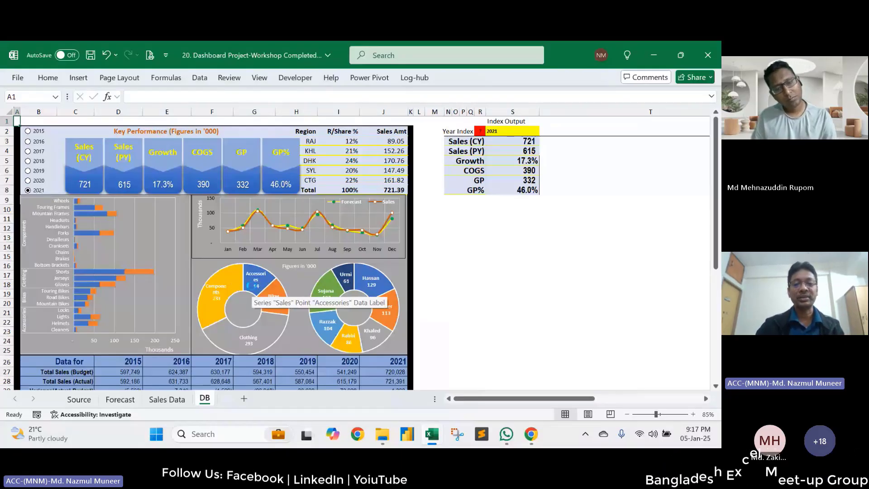
Step: Highlight the Total Sales (Budget) row and the Total Sales (Actual) row in the yearly table below the charts
scroll(250, 285, "up", 2)
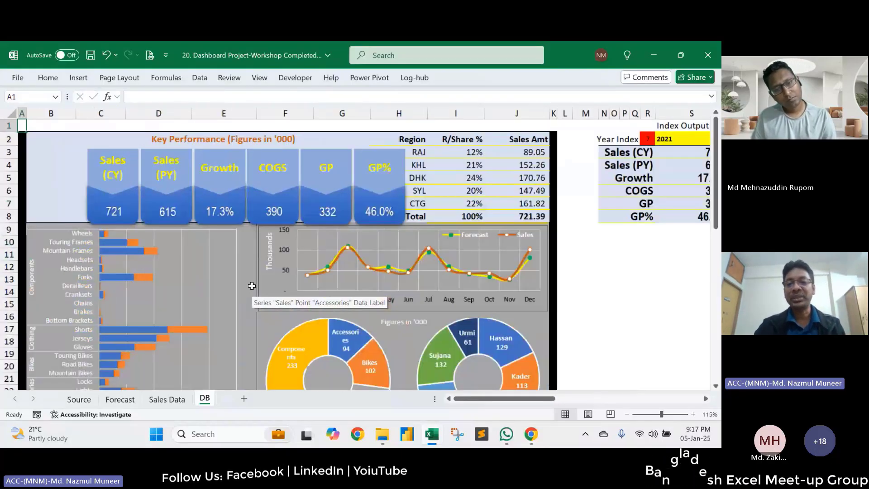
scroll(252, 286, "down", 3)
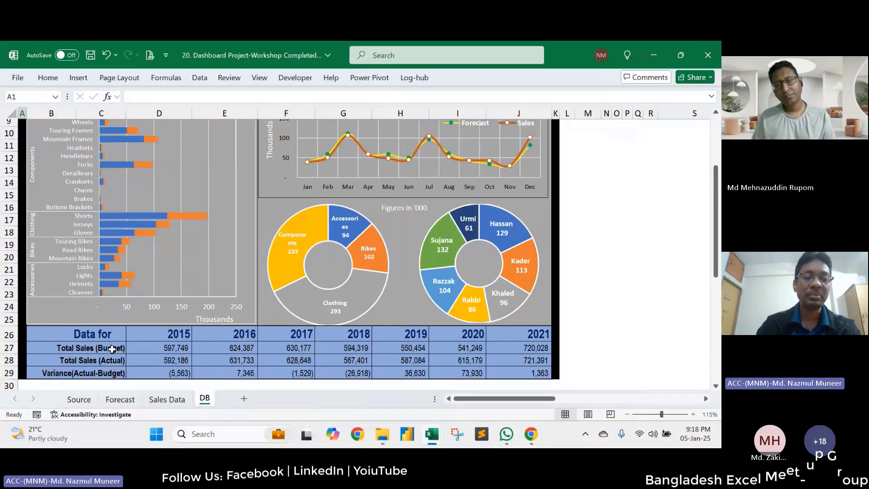
left_click_drag(86, 348, 528, 348)
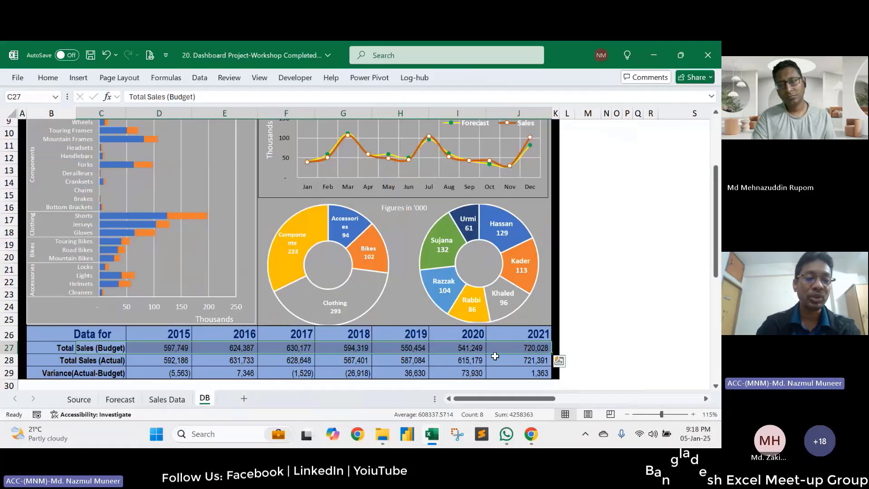
left_click_drag(112, 361, 529, 360)
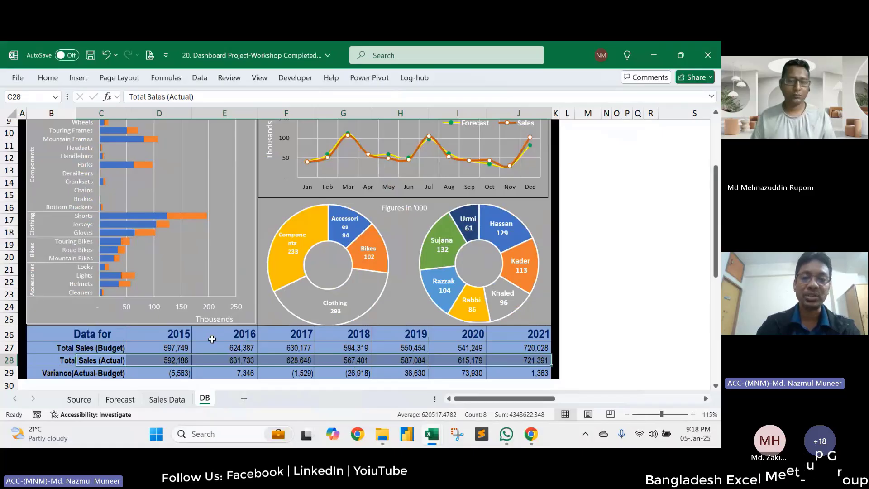
Step: Review the dashboard charts and highlight the 2015 to 2021 budget, actual and variance figures in the yearly table
scroll(284, 333, "up", 1)
scroll(284, 330, "up", 2)
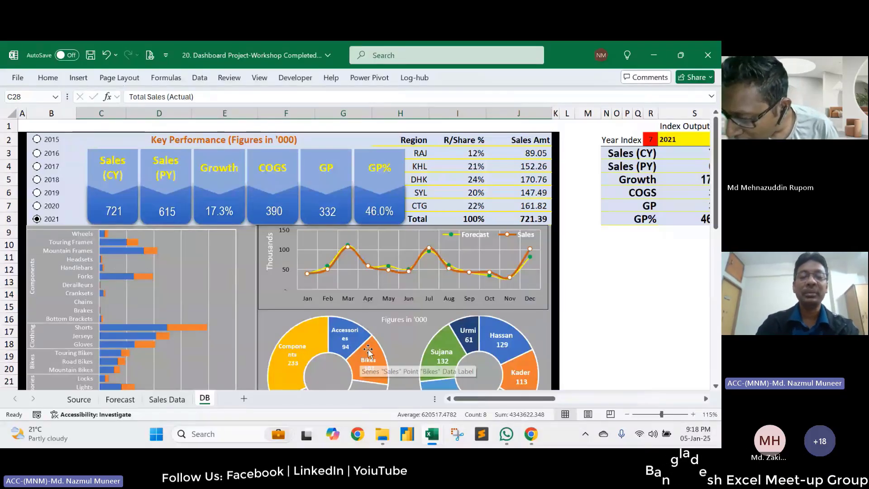
scroll(368, 352, "down", 2)
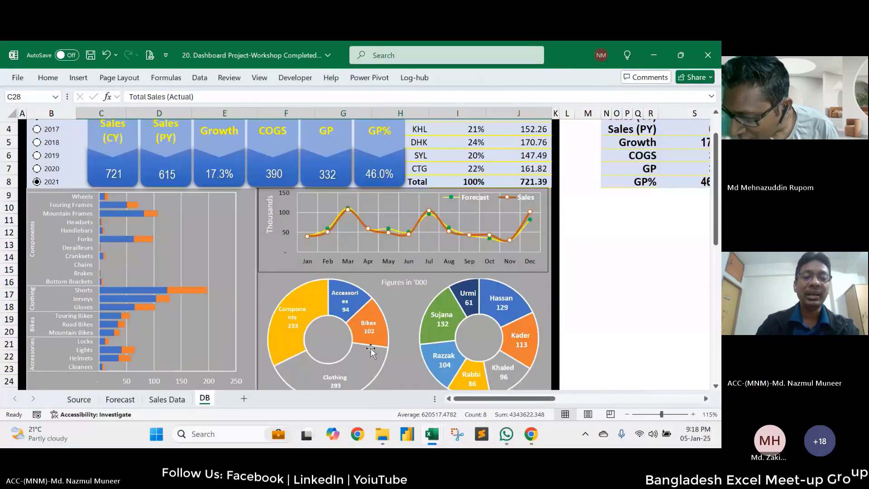
scroll(393, 284, "down", 2)
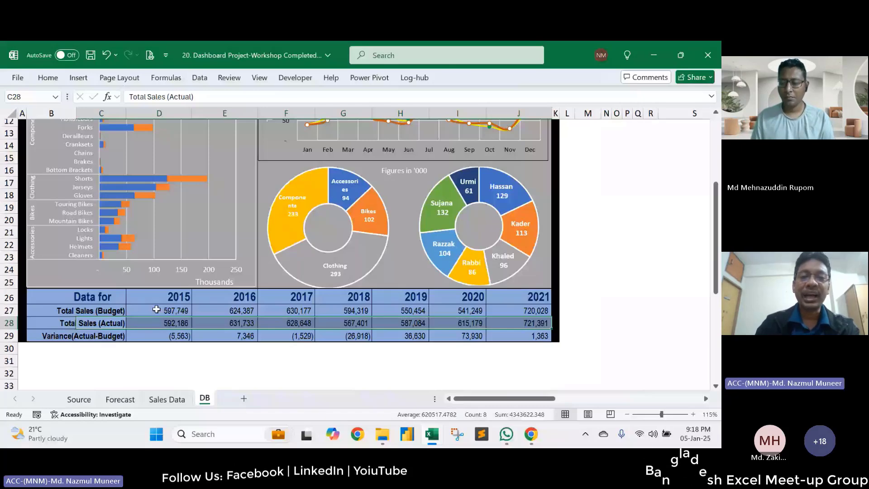
left_click_drag(159, 297, 518, 336)
Step: Highlight the Region, R/Share % and Sales Amt cells of the regional sales table, and clear the highlight by selecting P11
scroll(415, 150, "up", 4)
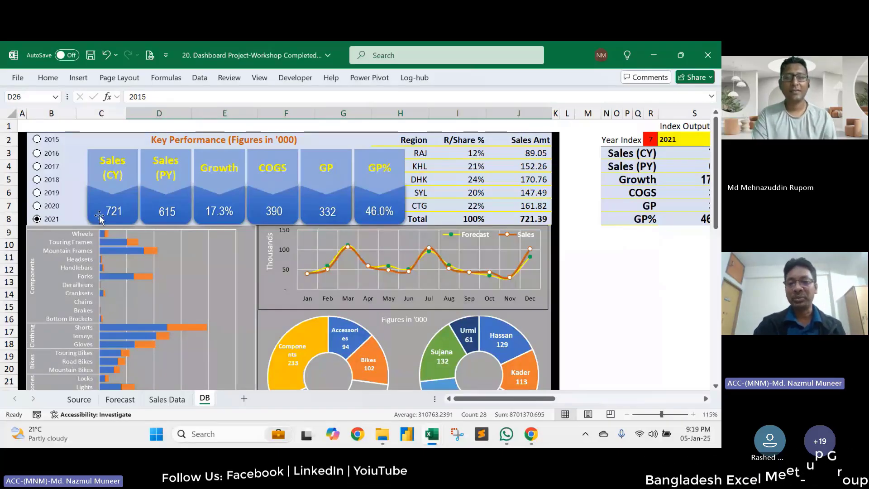
left_click(417, 138)
left_click_drag(417, 139, 471, 154)
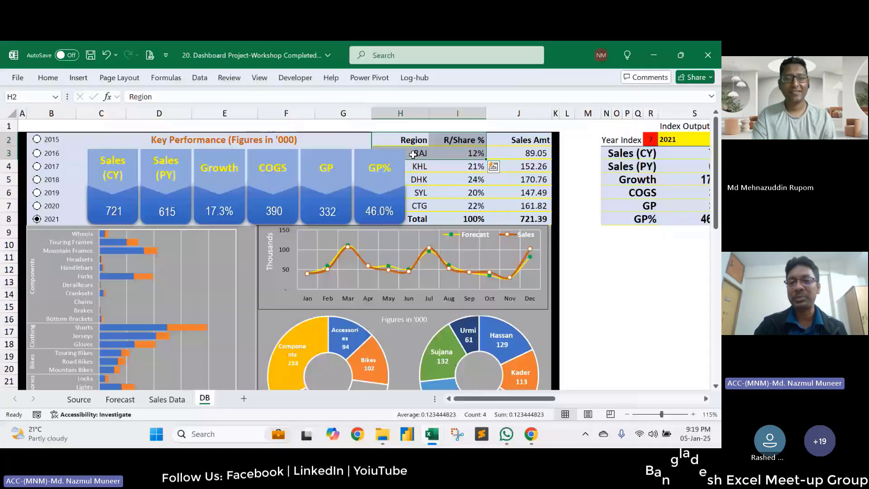
left_click(412, 155)
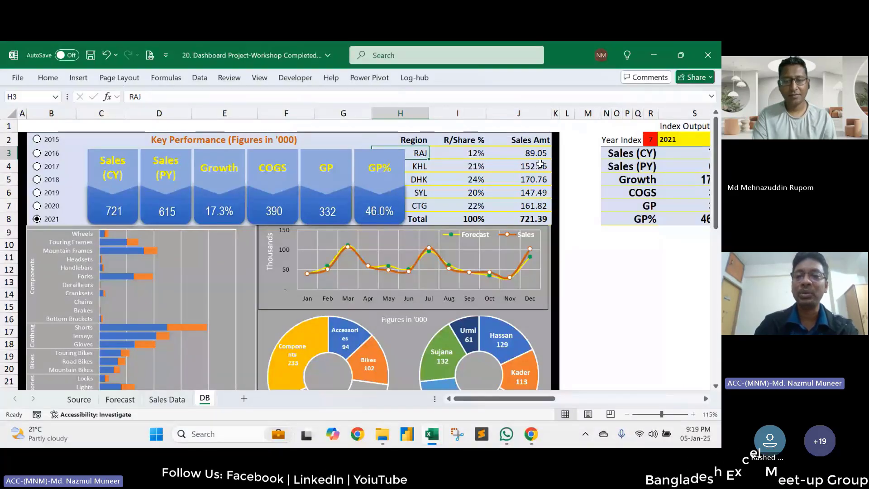
left_click_drag(538, 140, 442, 222)
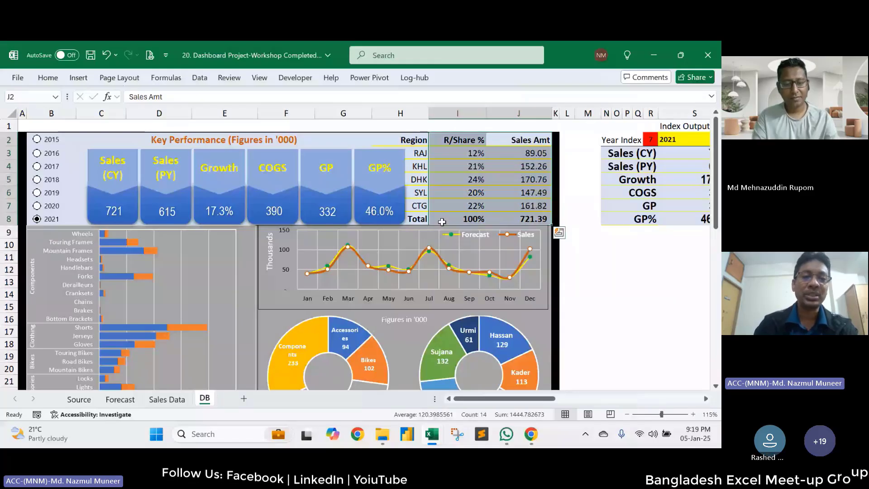
left_click(627, 256)
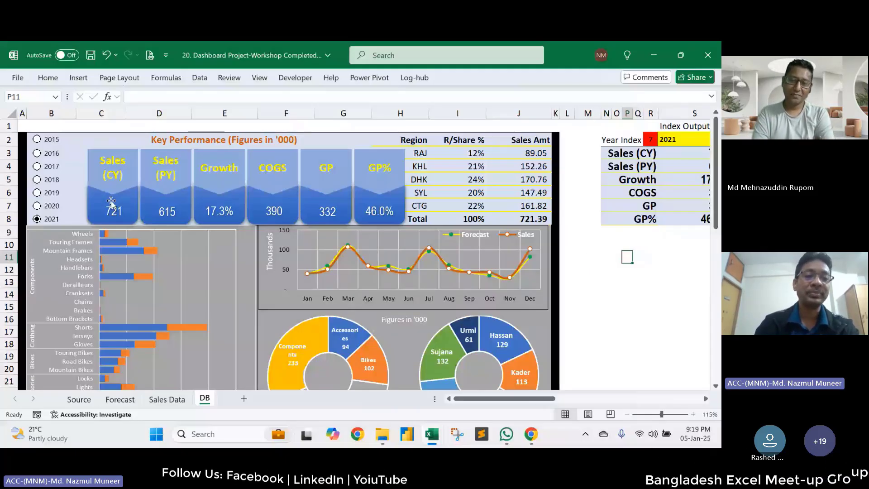
Step: Set the dashboard year to 2020 and back to 2021, and highlight the Sales (CY) row in the index output
left_click(52, 207)
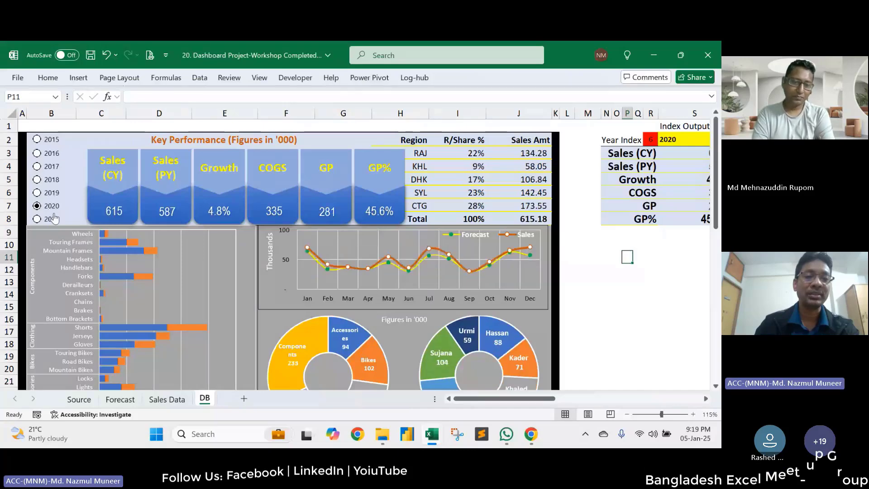
left_click(52, 220)
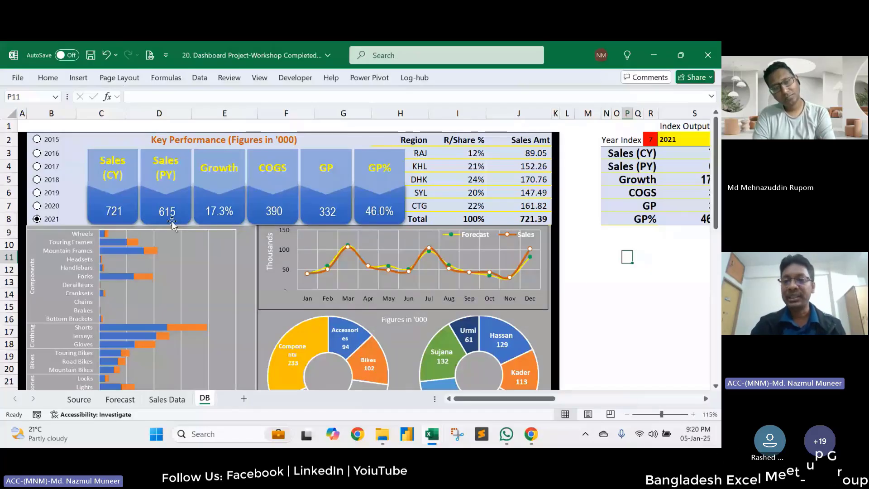
scroll(627, 148, "down", 1)
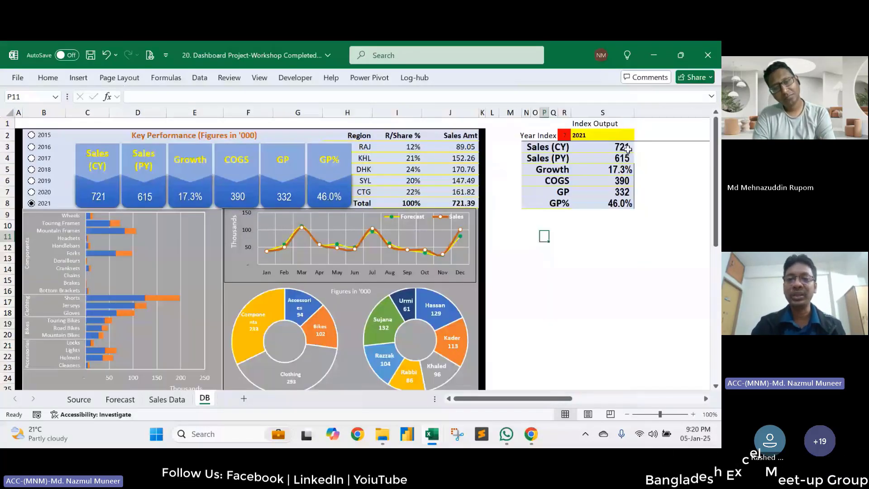
left_click_drag(543, 147, 617, 146)
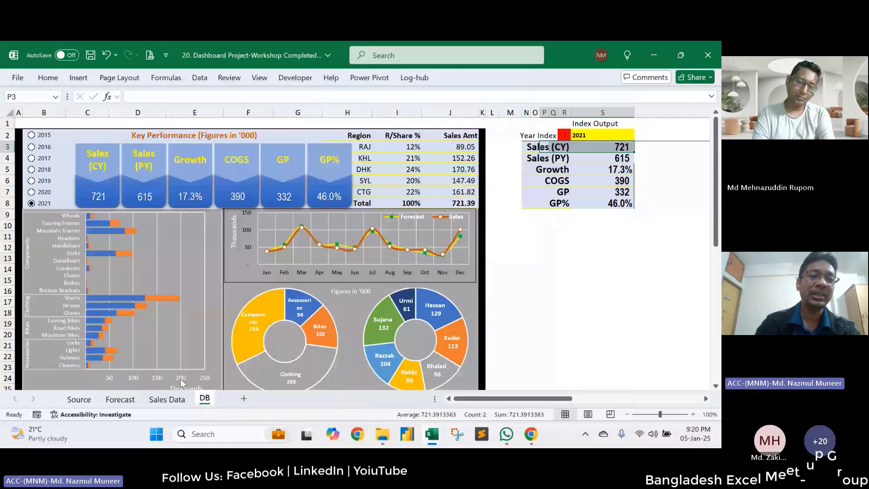
Step: Open the Sales Data sheet and select the whole Year column
key("ctrl+Page_Up")
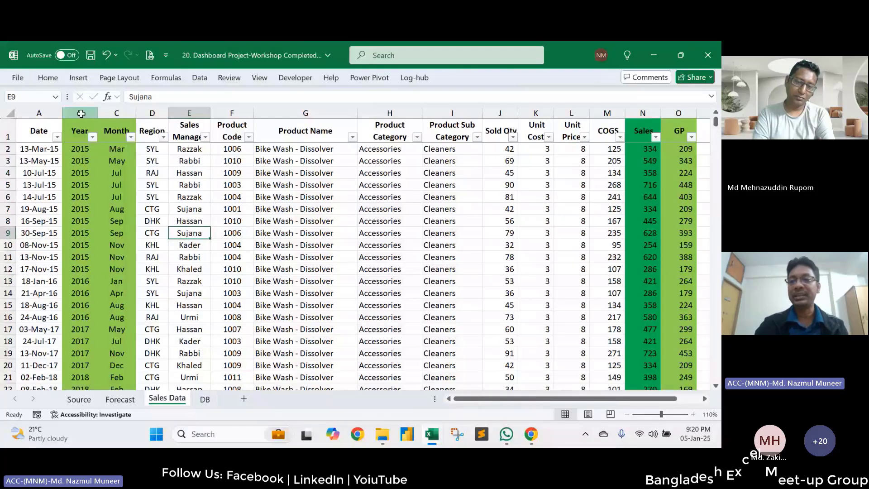
left_click(81, 113)
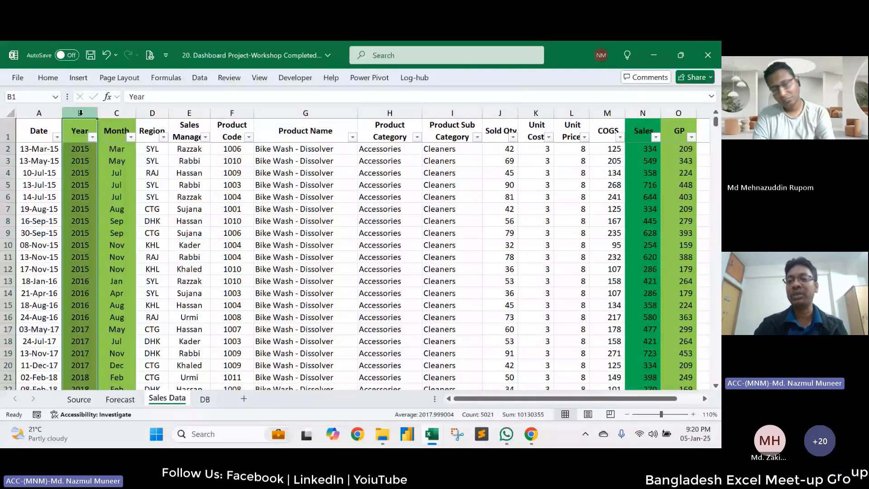
Step: Add the whole Sales column to the selection, and on the DB sheet inspect S3 and the Sales (CY) value shape linked to it
left_click(642, 113, "ctrl")
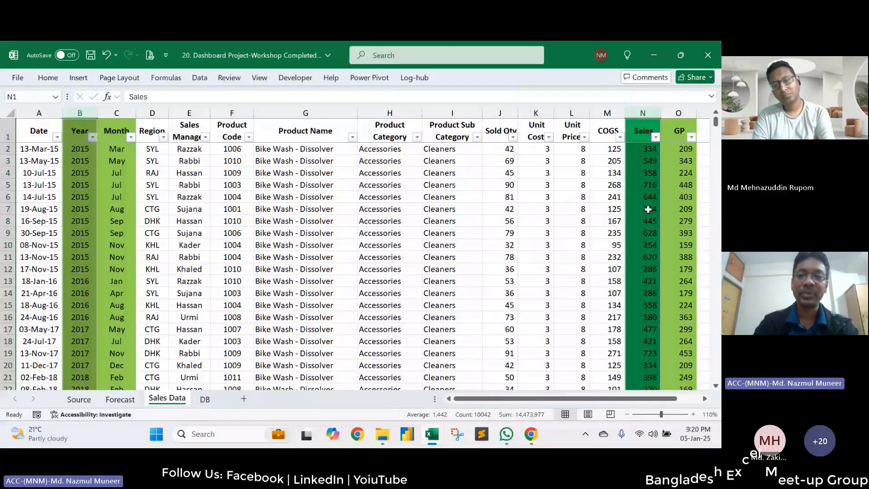
key("ctrl+Page_Down")
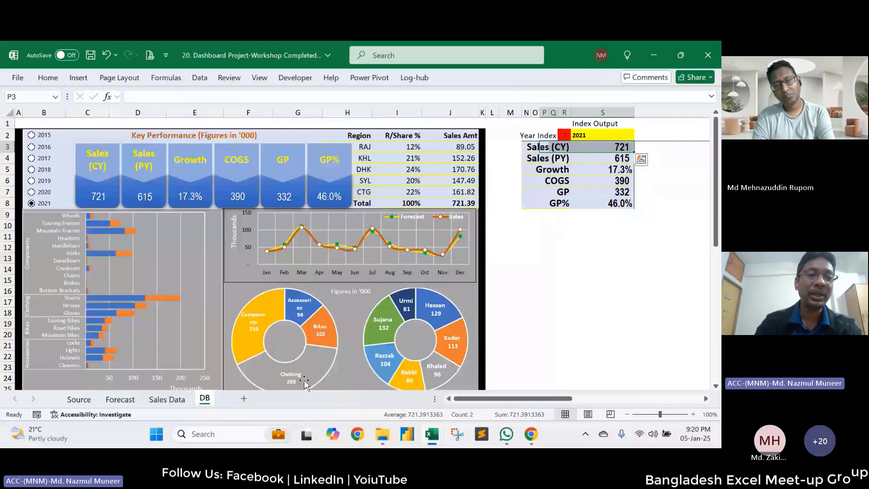
key("Right")
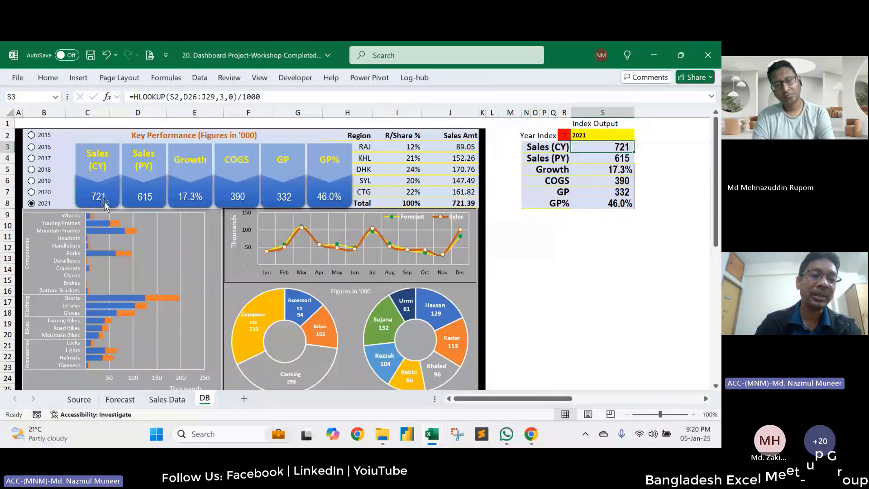
left_click(107, 197)
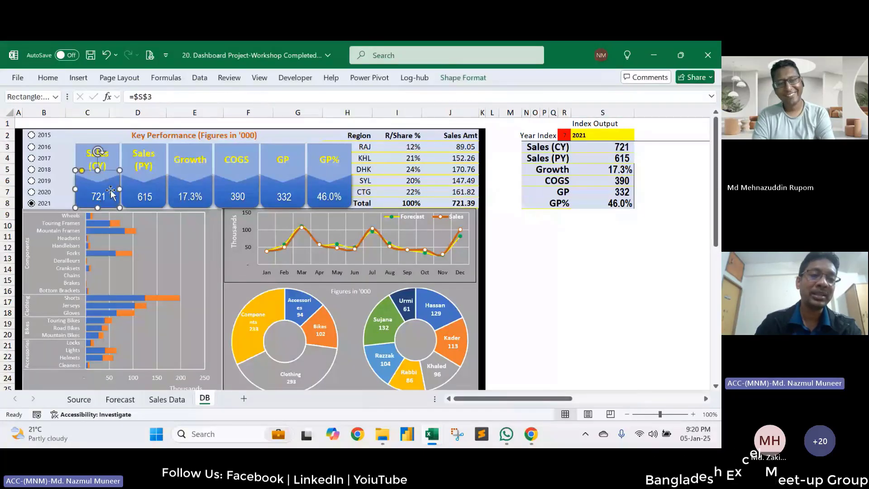
Step: Try moving the Sales (CY) value shape below the index output and back, undo the moves, and deselect it by selecting O12
left_click_drag(111, 193, 562, 271)
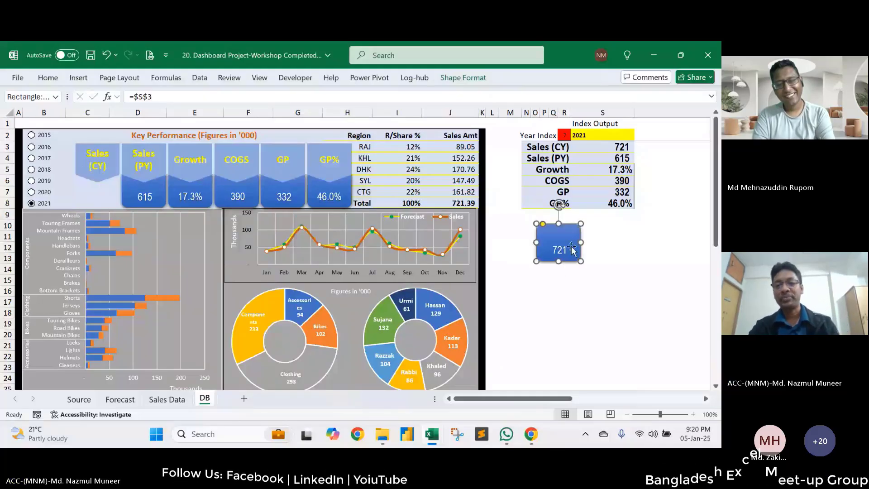
left_click_drag(562, 236, 110, 188)
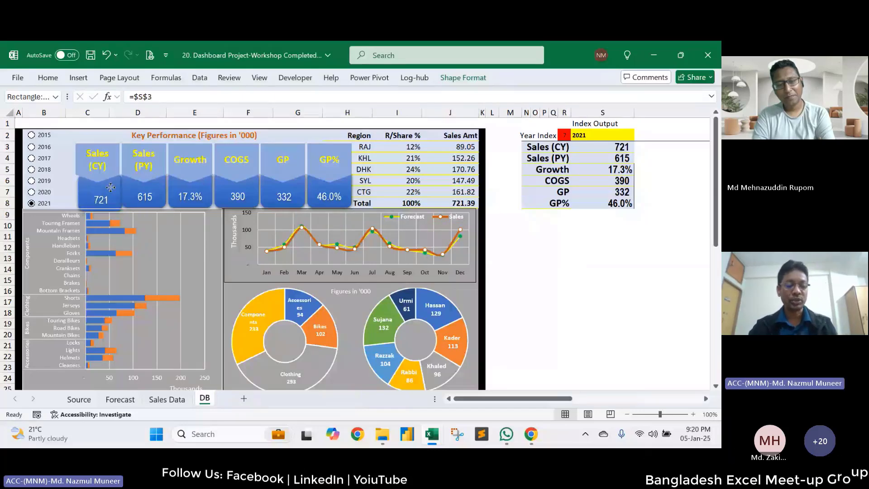
key("ctrl+z")
key("ctrl+z")
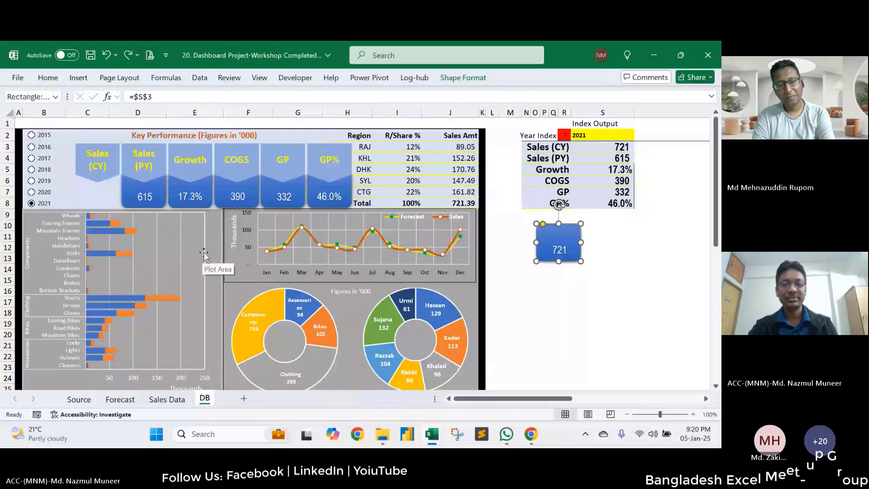
key("ctrl+y")
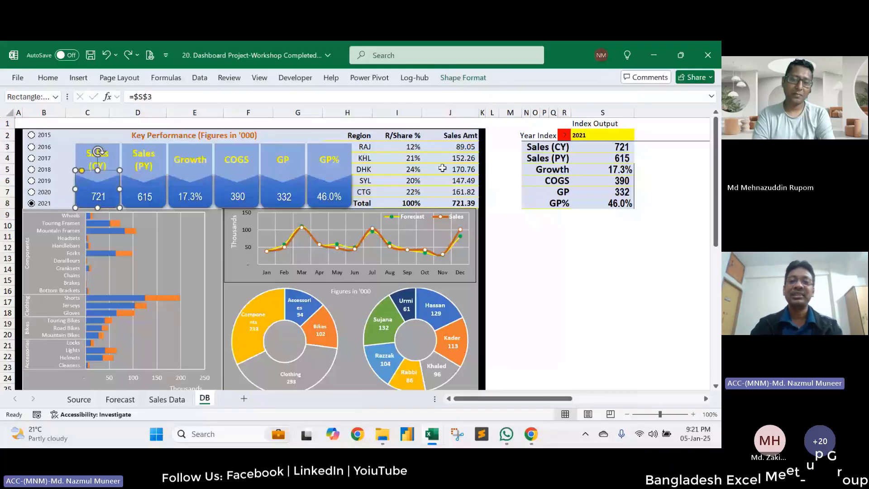
left_click(538, 248)
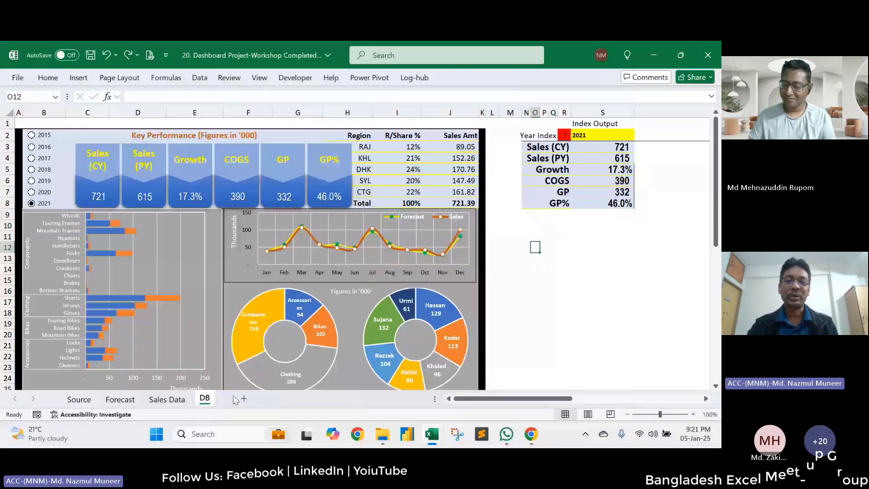
Step: Switch to the Data Visualization-Pro Tips workbook and select the Column Chart heading in A3 on the Choosing Chart sheet
key("alt+Tab")
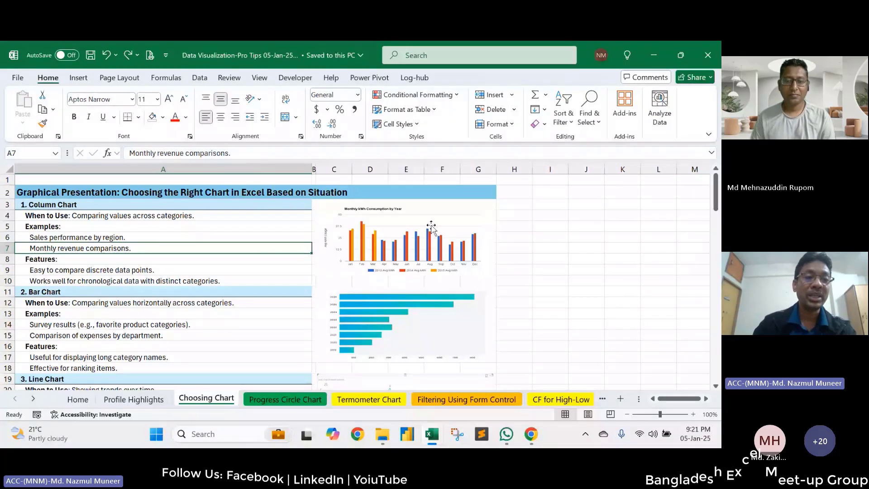
scroll(64, 218, "up", 2)
left_click(66, 219)
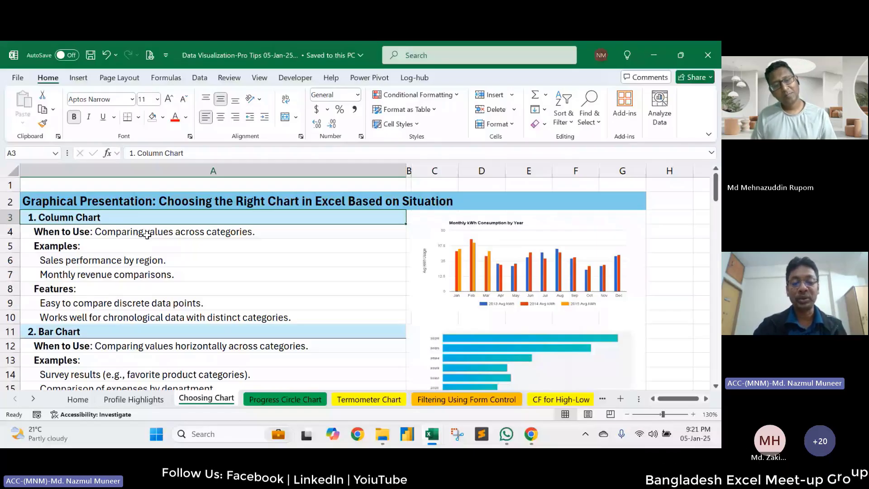
Step: View the Progress Circle Chart sheet and the Termometer Chart sheet, selecting H6 beside the thermometer bar
left_click(279, 403)
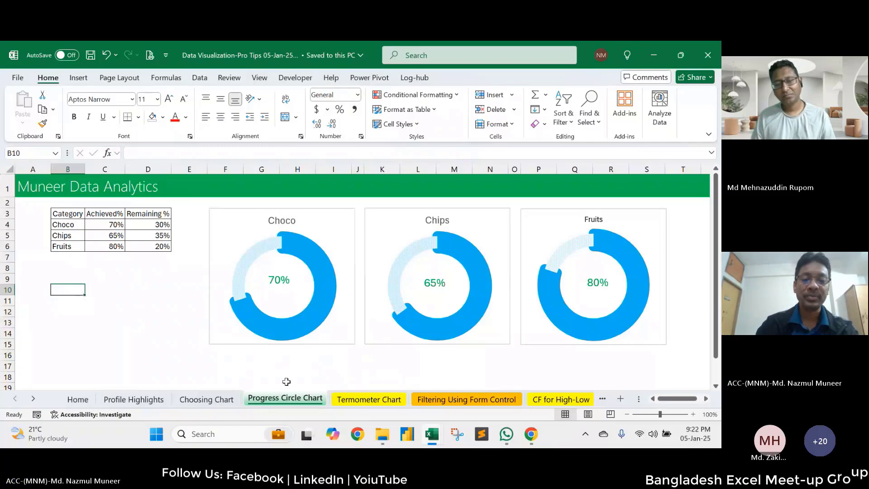
left_click(380, 400)
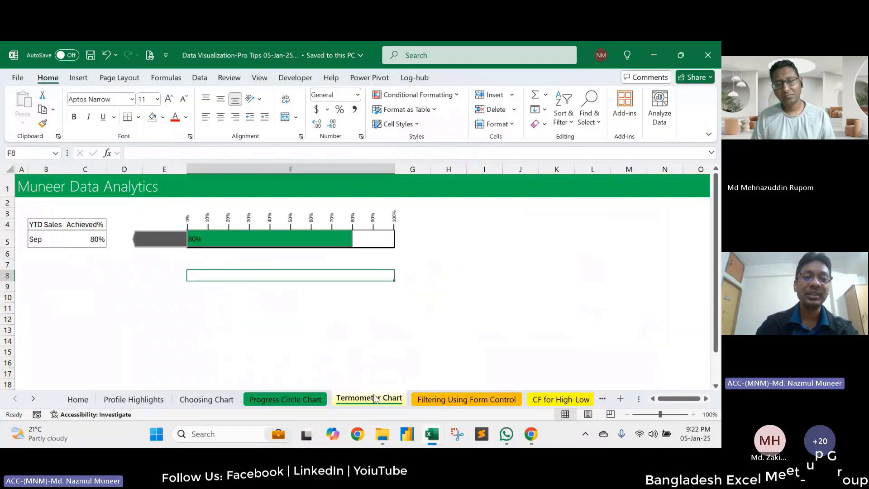
scroll(384, 349, "up", 2)
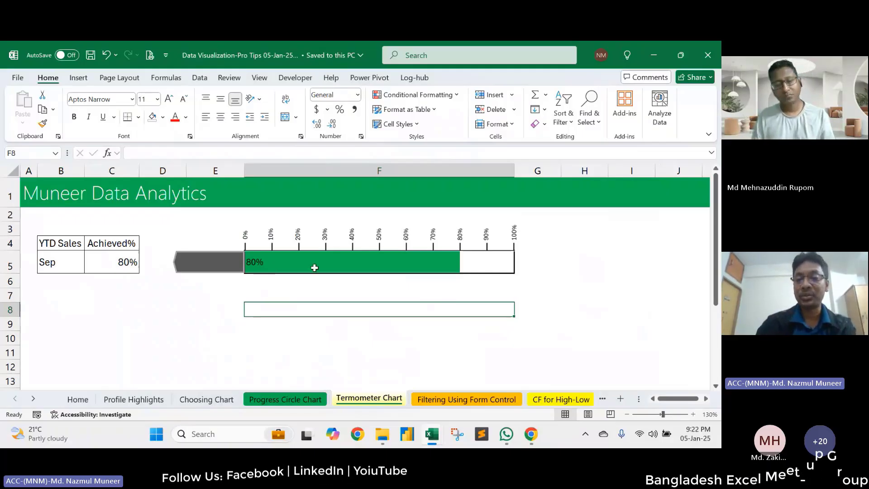
left_click(573, 278)
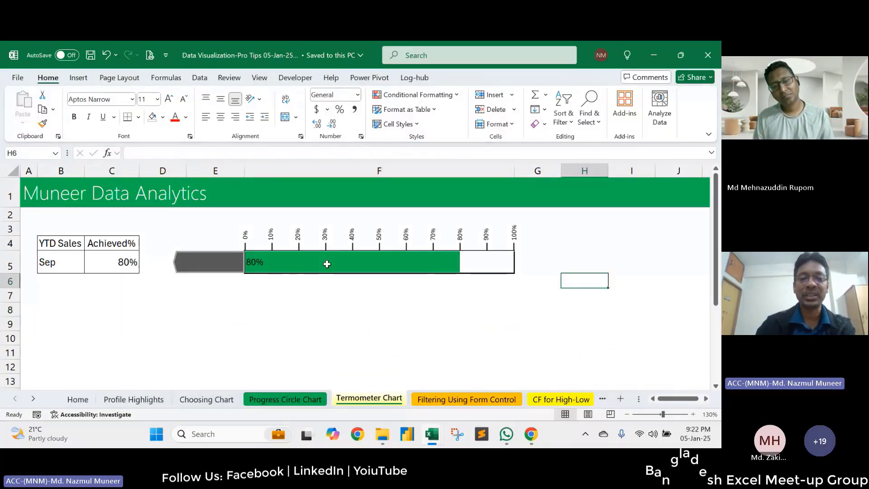
Step: Set the Sep Achieved% value in C5 to 40% and reselect the cell
left_click(124, 264)
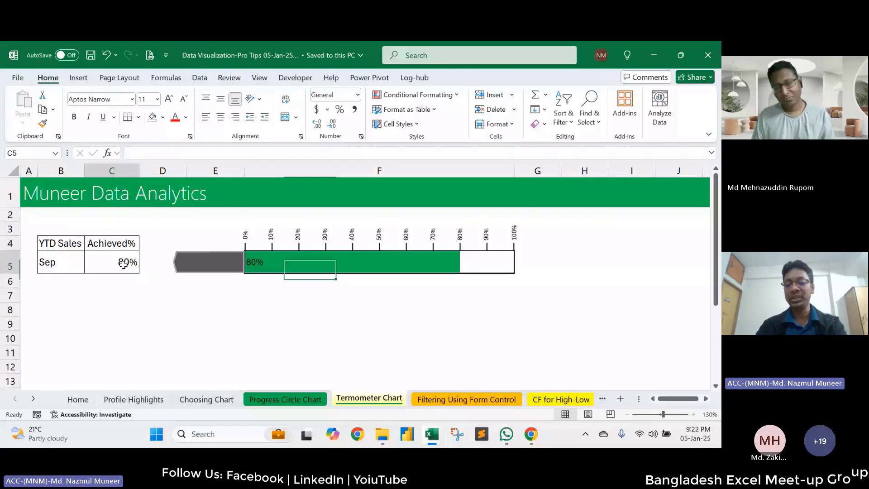
type("40")
key("Return")
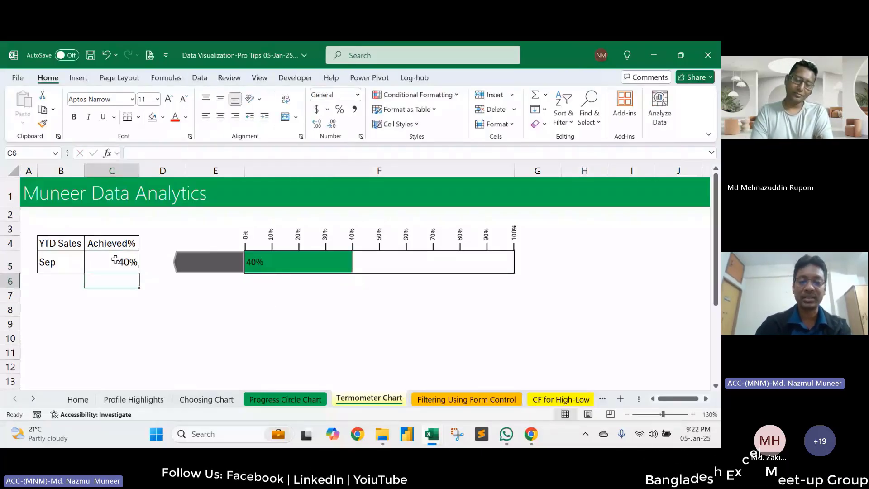
left_click(115, 259)
Step: View the Filtering Using Form Control, CF for High-Low, Sparklines and Heat-Map sheets in turn
left_click(458, 403)
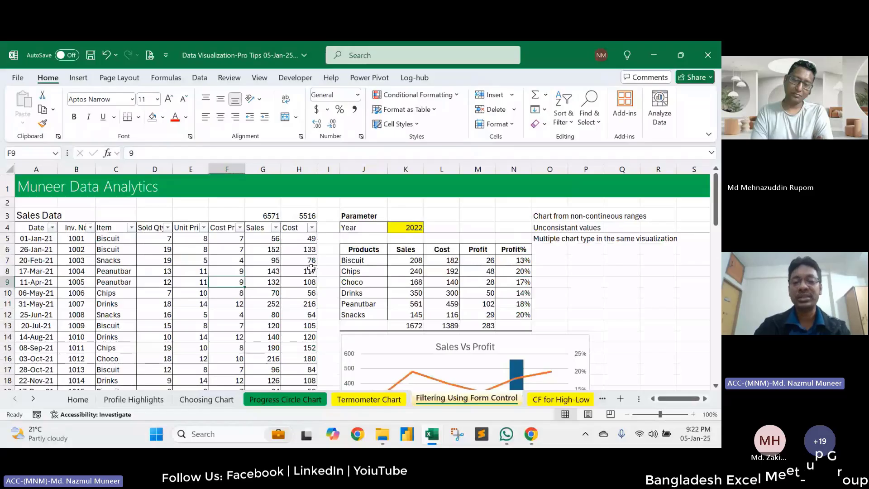
left_click(548, 398)
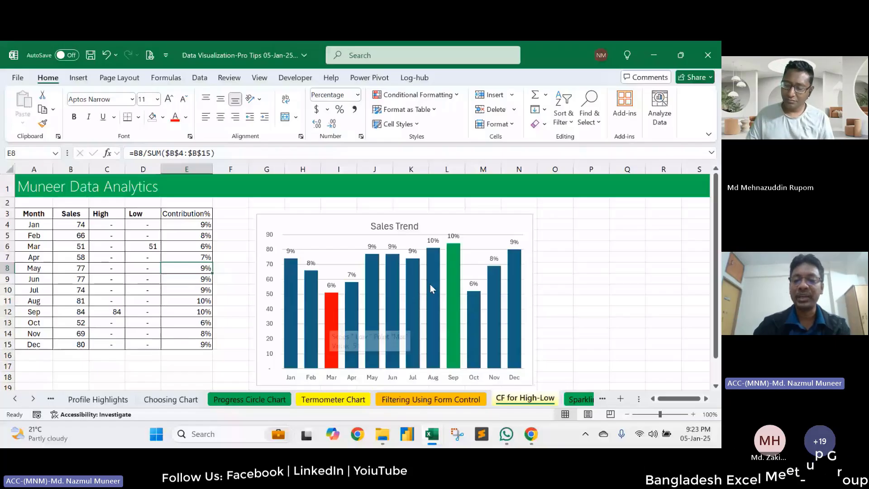
left_click(573, 400)
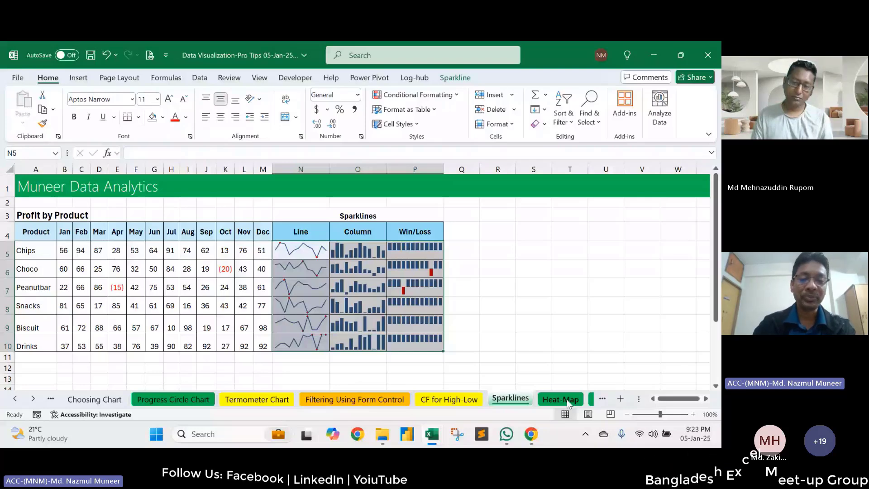
left_click(566, 399)
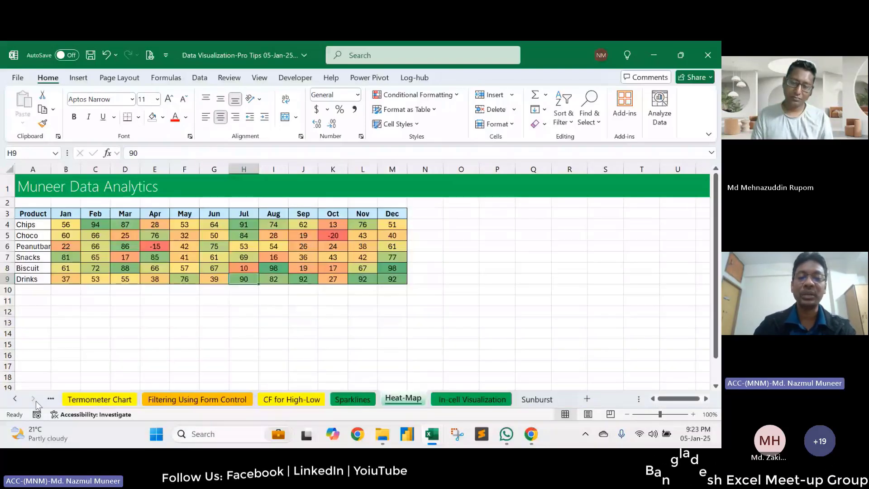
Step: Open the In-cell Visualization sheet, highlight the October and November columns B3:C9, and review the progress and growth tables beneath
left_click(466, 400)
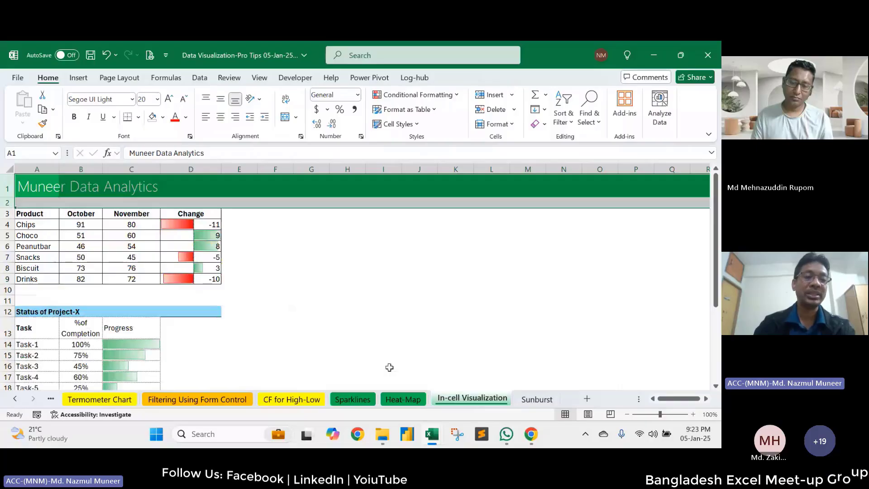
left_click(84, 215)
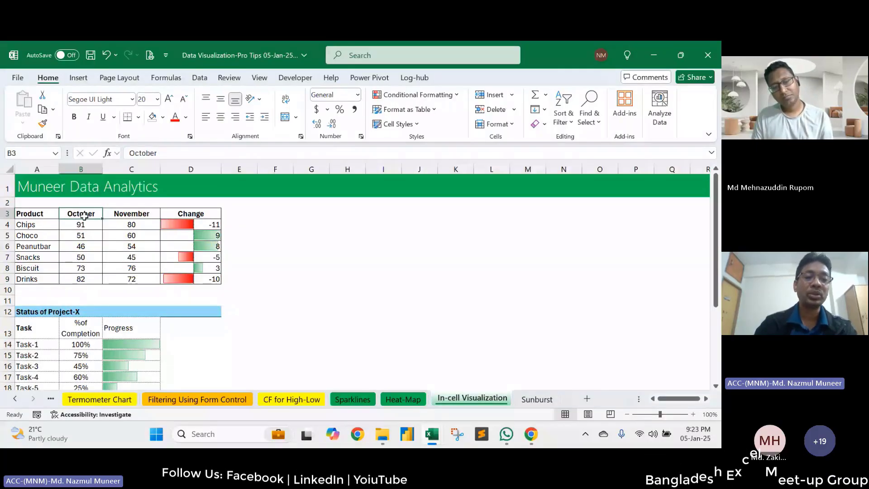
left_click_drag(84, 216, 136, 279)
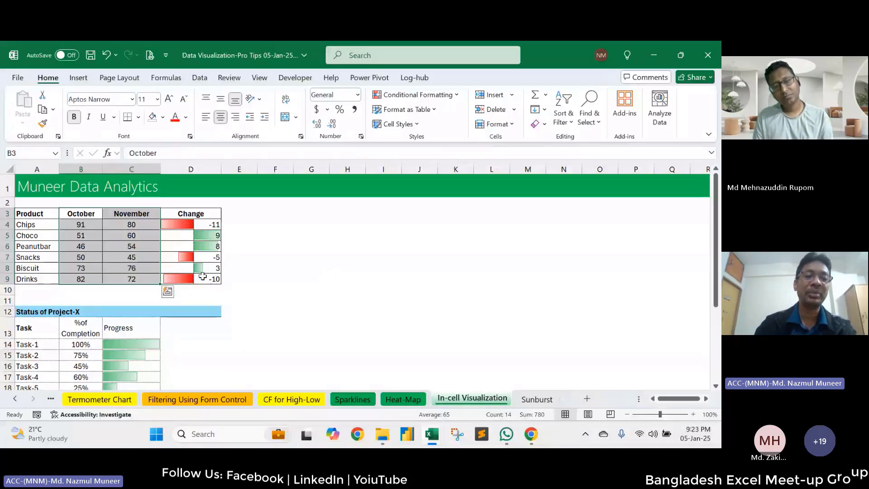
scroll(217, 294, "down", 1)
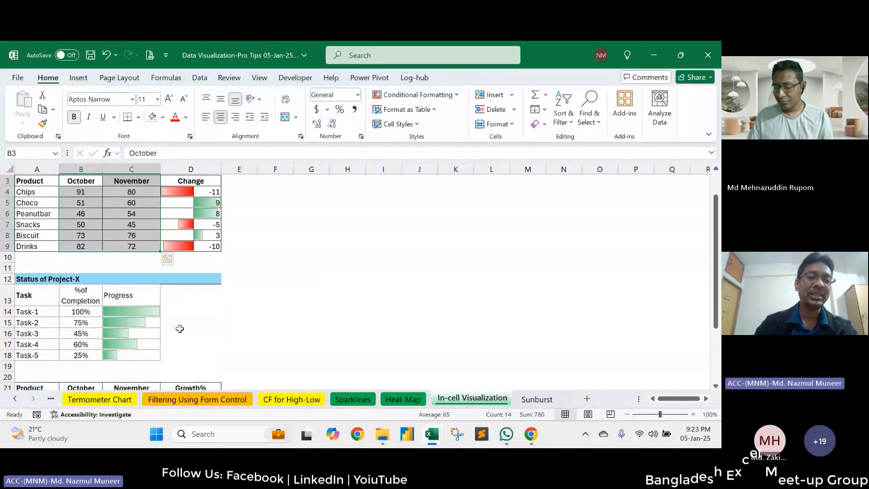
scroll(185, 321, "down", 1)
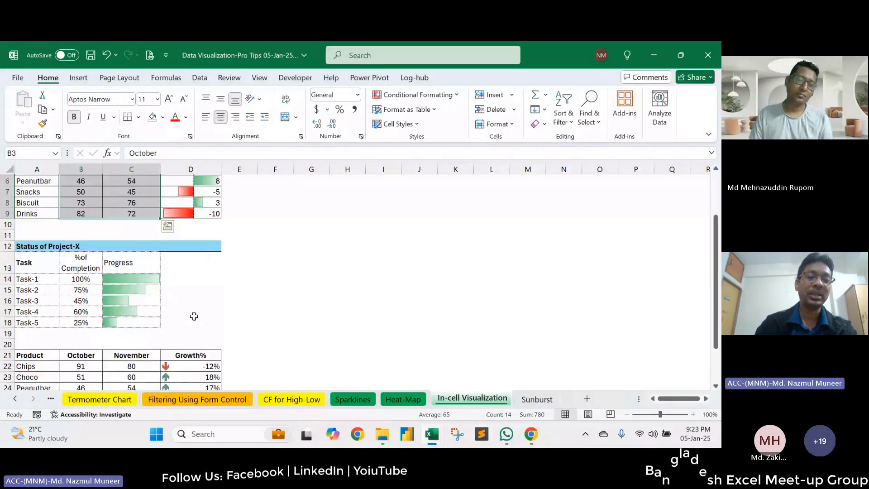
scroll(208, 316, "down", 2)
scroll(235, 312, "up", 4)
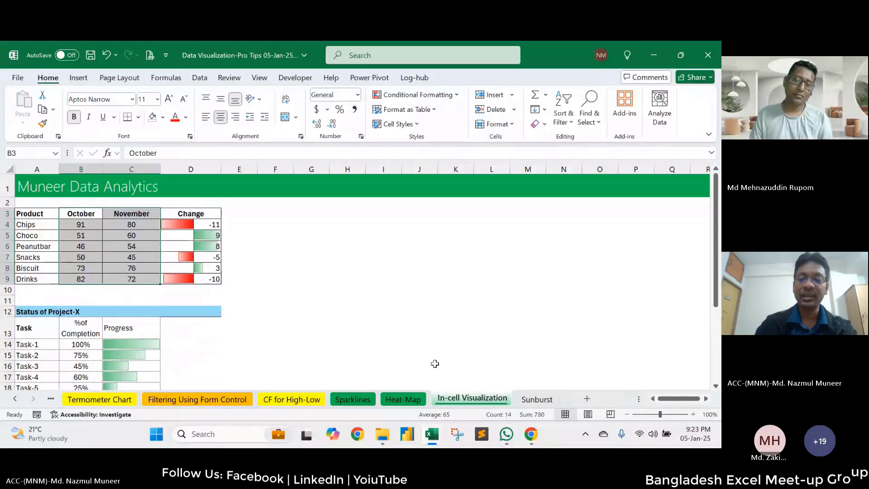
Step: View the Sunburst sheet, and return to the Choosing Chart sheet by way of Profile Highlights
left_click(533, 399)
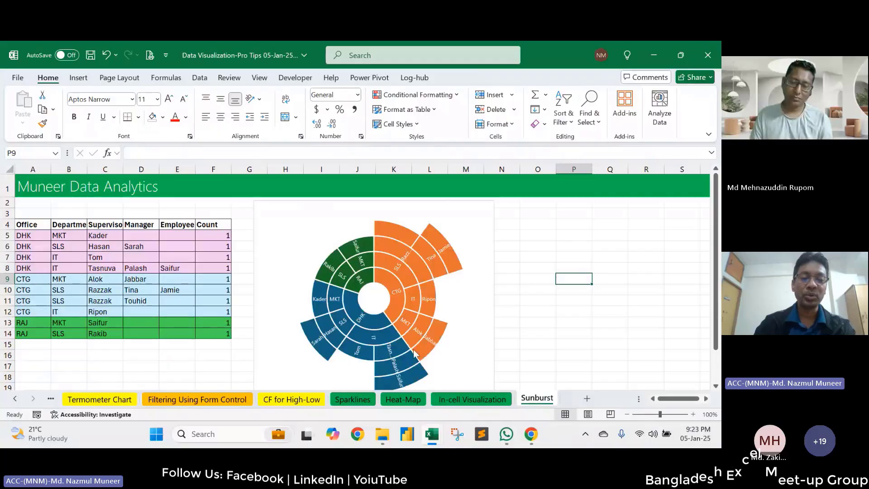
left_click(13, 400)
left_click(13, 400)
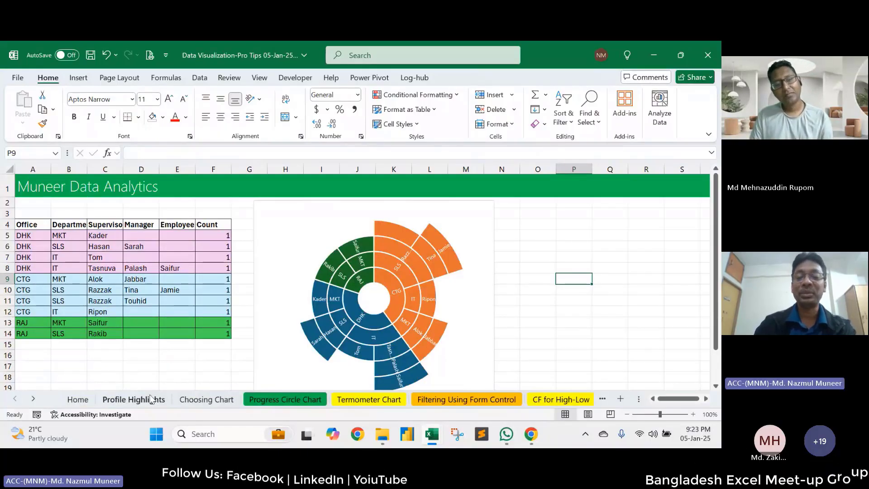
left_click(165, 400)
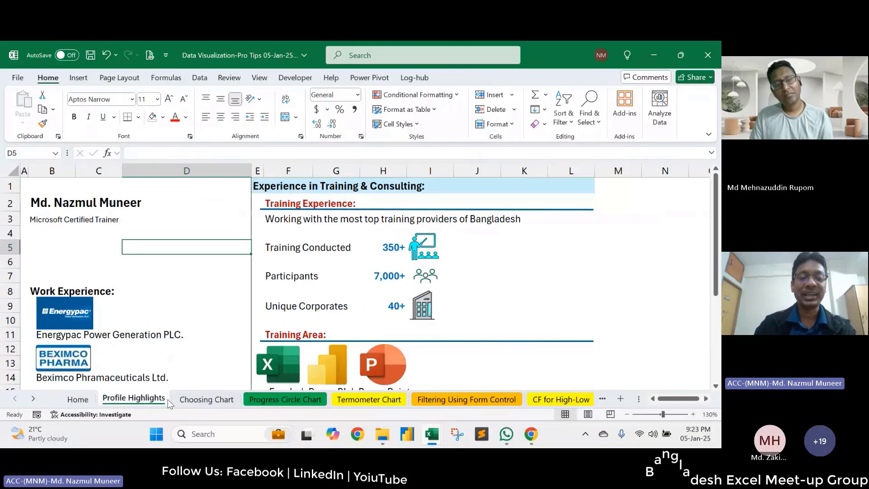
left_click(213, 400)
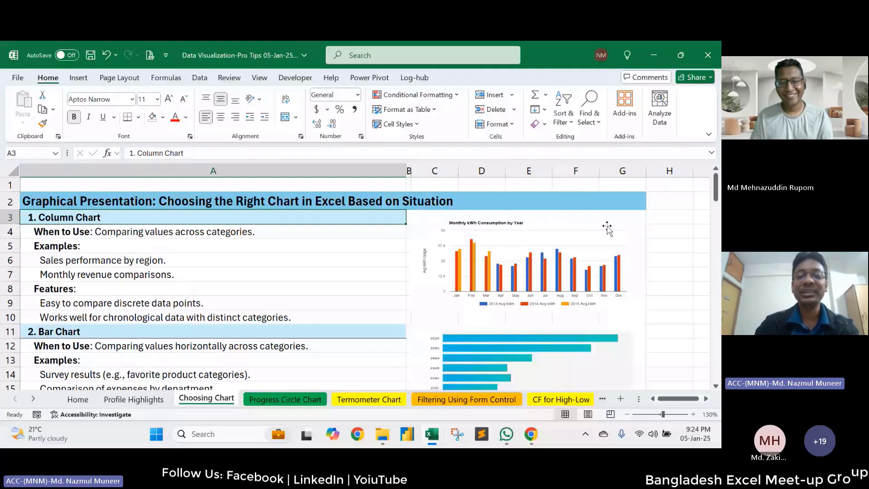
Step: Select the column chart picture, highlight its usage and example lines in A4:A7, and select the Bar Chart heading in A11
left_click(572, 240)
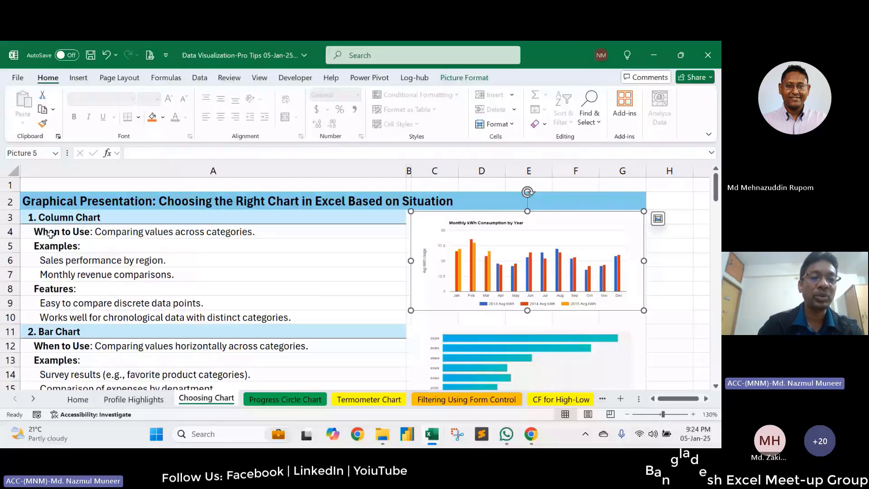
left_click_drag(51, 233, 82, 272)
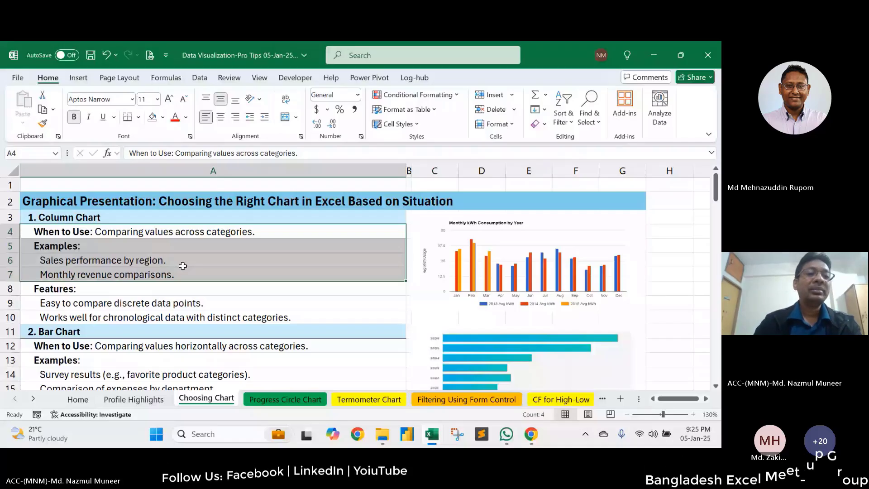
scroll(60, 205, "down", 3)
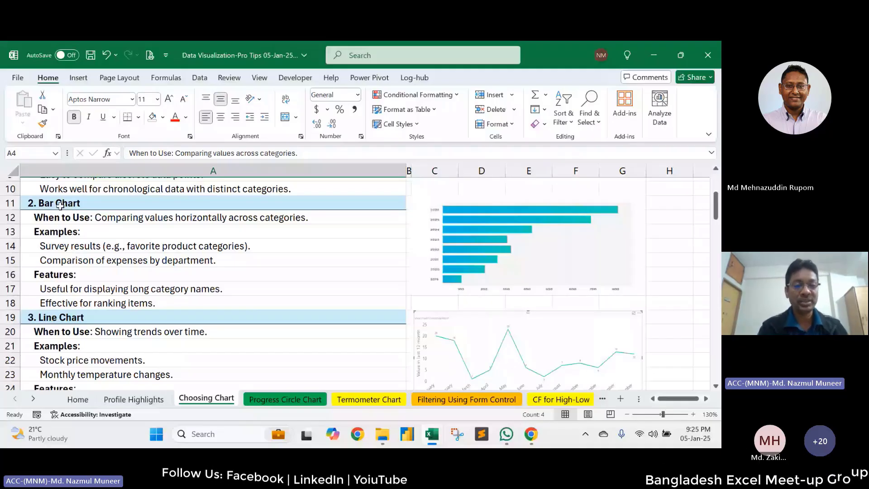
left_click(60, 204)
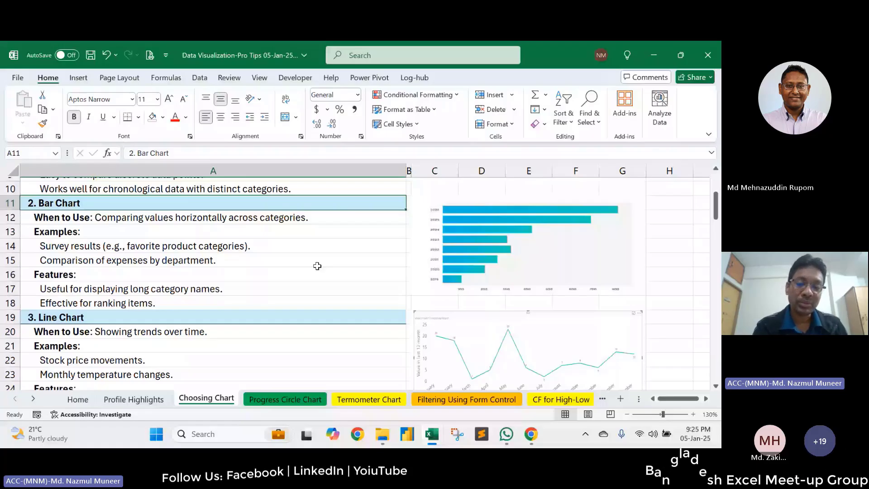
Step: Compare the column and bar chart guidance with the charts on the sales dashboard workbook, and return to the Choosing Chart sheet
scroll(479, 333, "up", 2)
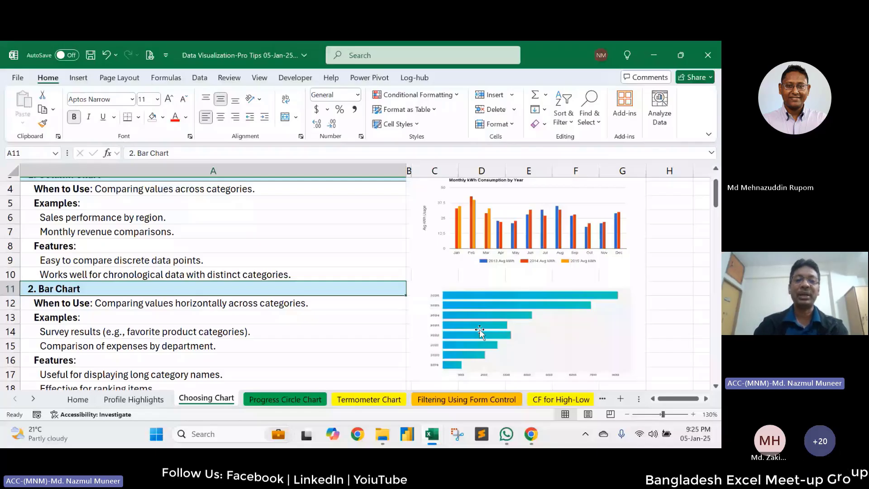
key("alt+Tab")
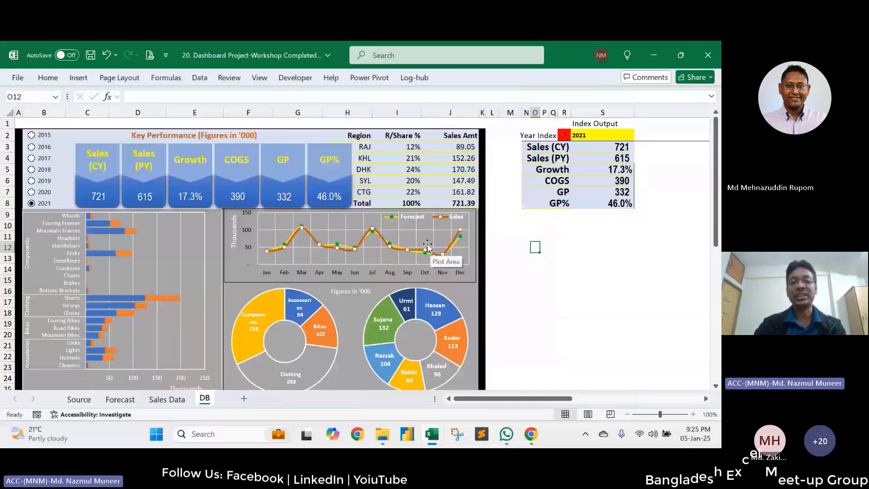
key("alt+Tab")
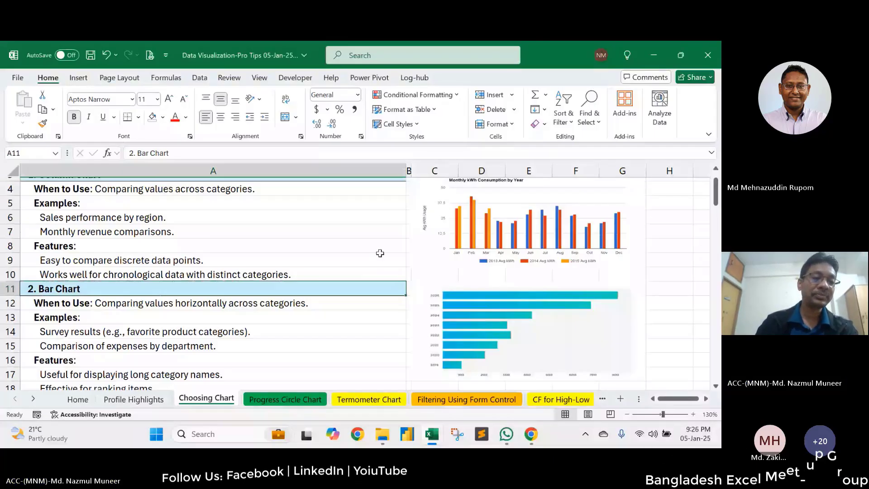
Step: Select the Line Chart heading in A19 and its When to Use line in A20
scroll(380, 251, "down", 2)
scroll(380, 252, "down", 2)
left_click(275, 232)
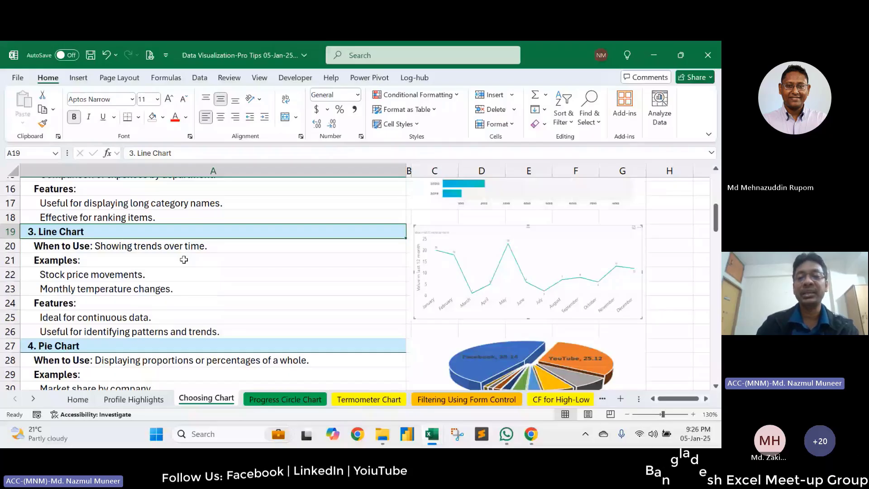
left_click(272, 248)
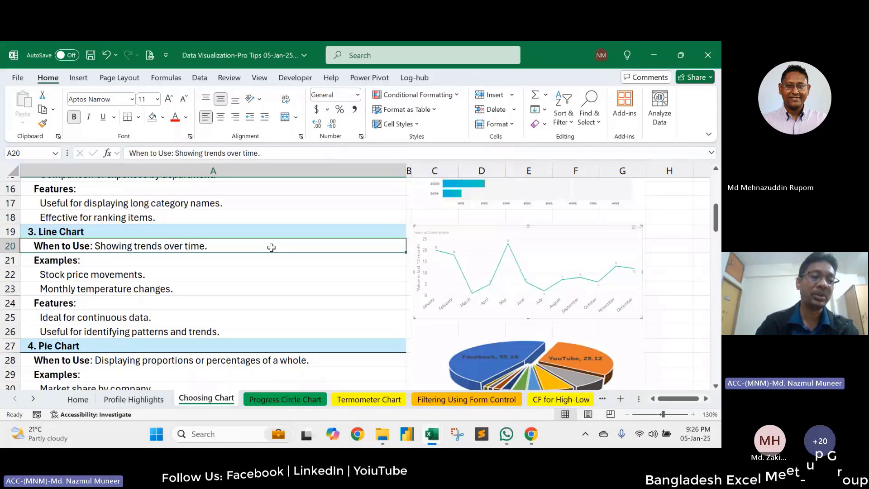
Step: Select the Pie Chart heading in A27, and review the pie, doughnut and scatter plot guidance with their sample pictures
scroll(272, 250, "down", 3)
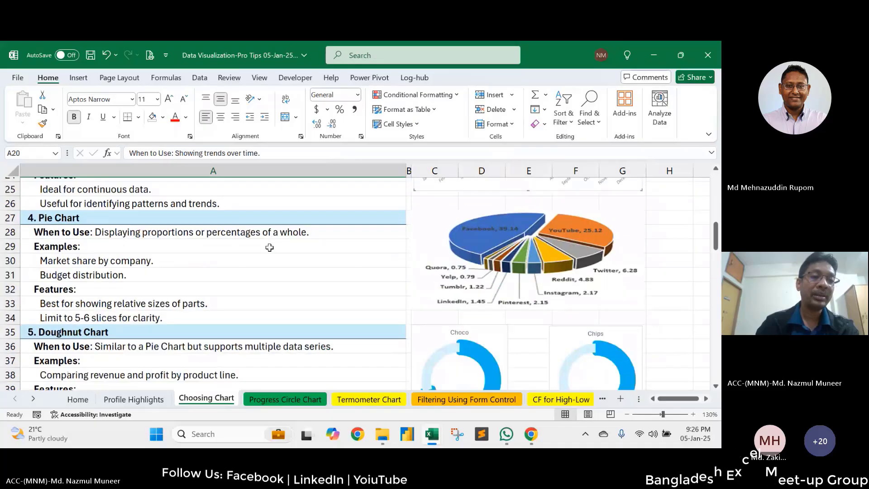
left_click(70, 218)
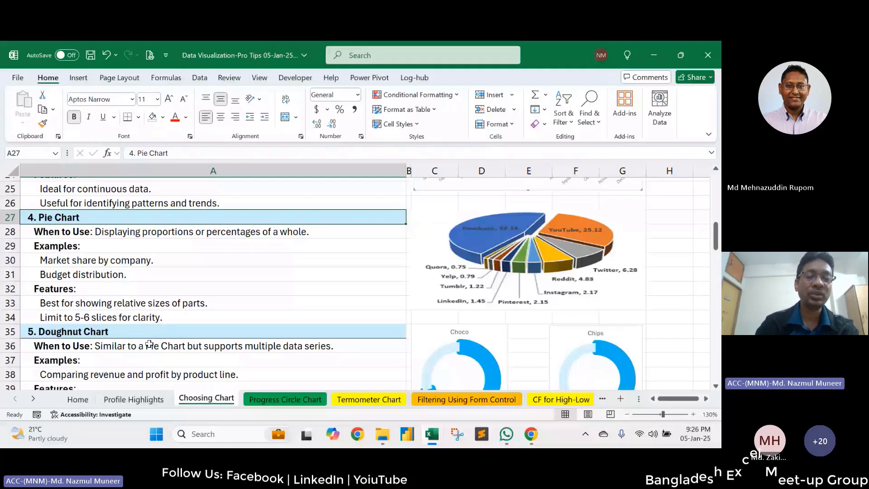
scroll(192, 282, "down", 1)
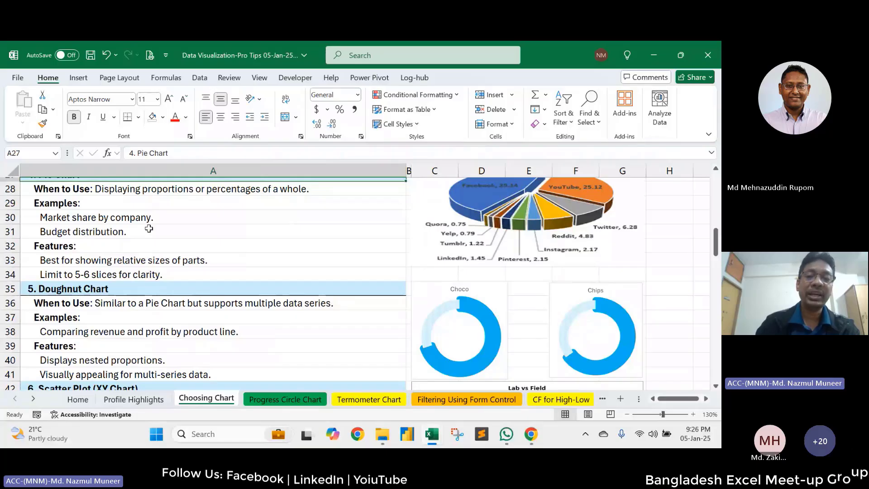
scroll(150, 226, "down", 1)
scroll(152, 224, "down", 1)
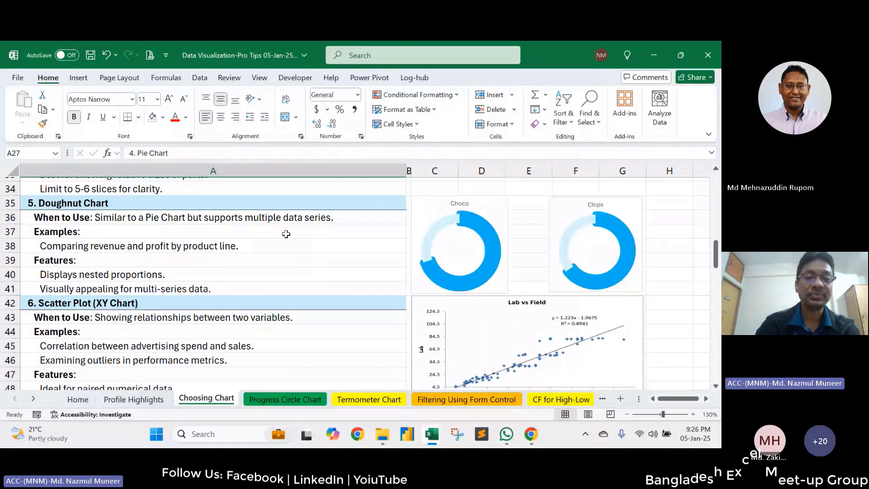
scroll(271, 235, "down", 1)
scroll(294, 235, "down", 1)
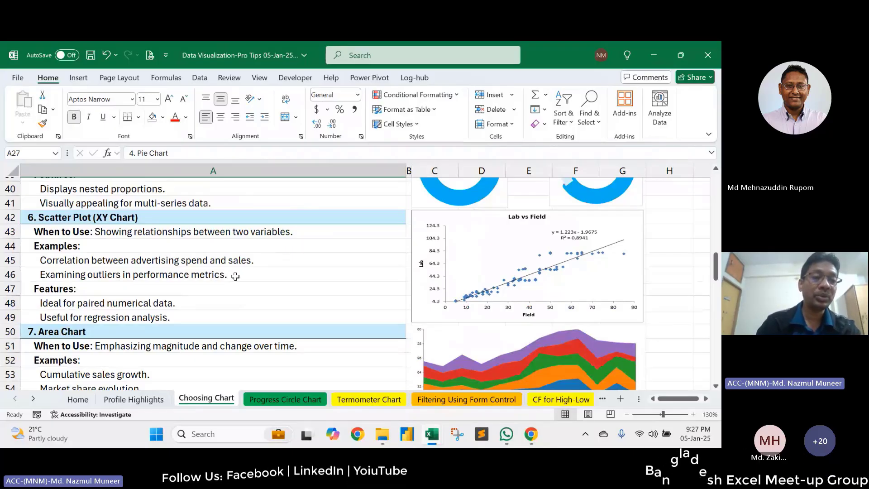
Step: Review when to use area, combo, waterfall and treemap charts, with their examples, features and sample pictures
scroll(237, 276, "down", 3)
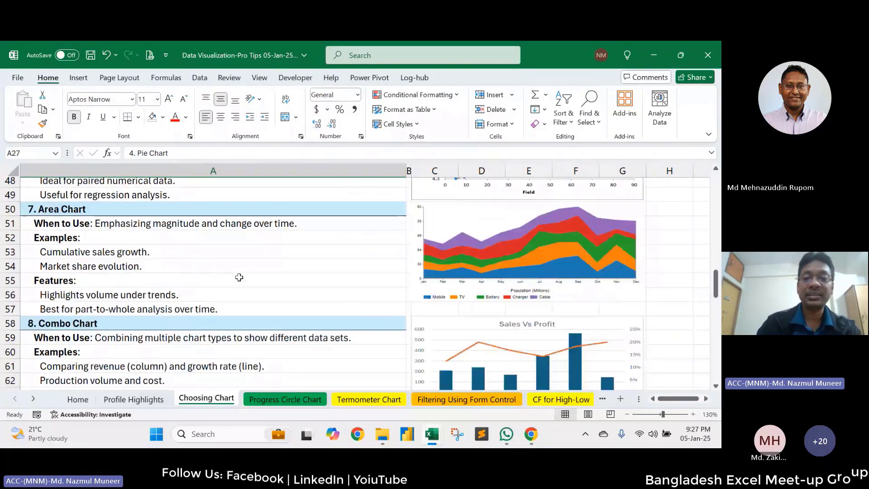
scroll(155, 254, "down", 1)
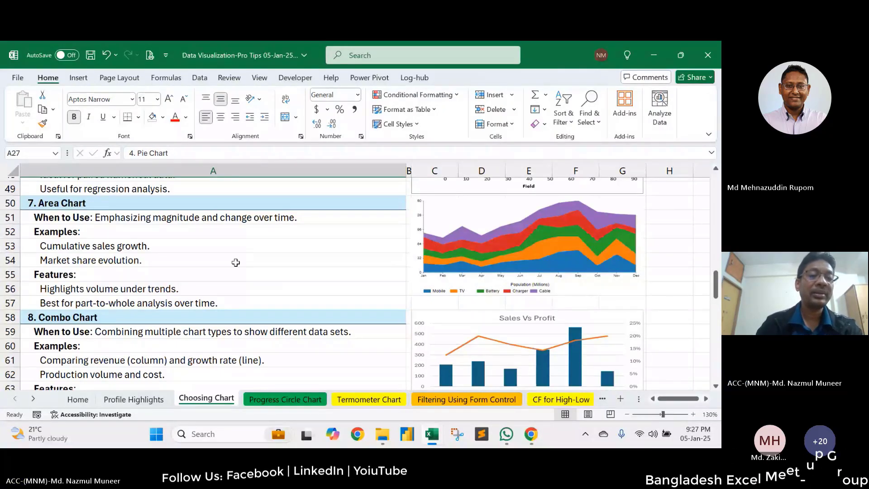
scroll(236, 262, "down", 1)
scroll(116, 243, "down", 3)
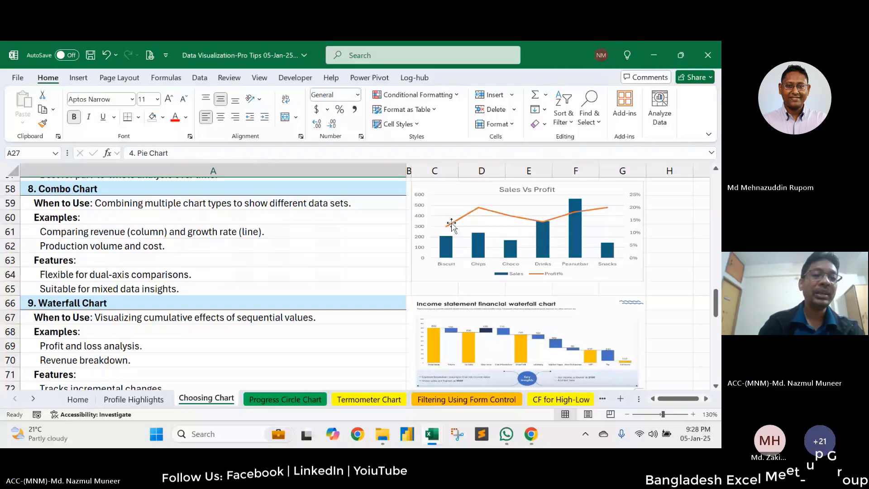
scroll(317, 248, "down", 3)
scroll(189, 274, "up", 1)
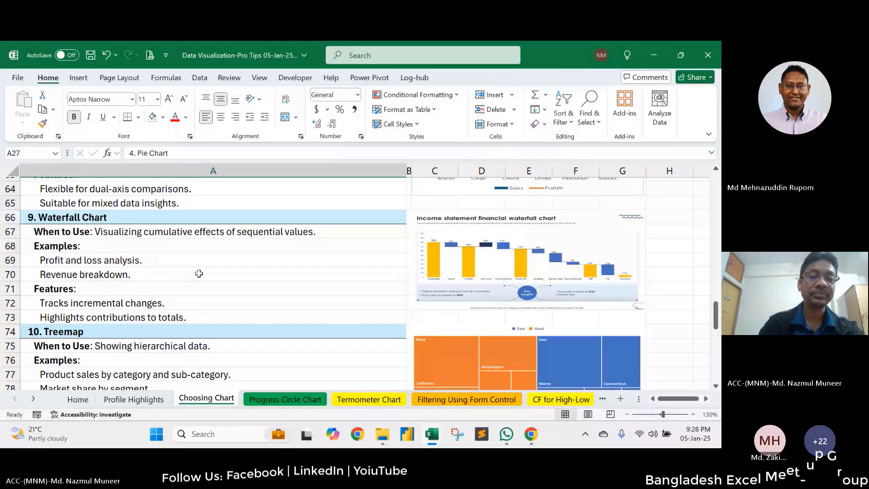
scroll(199, 273, "down", 1)
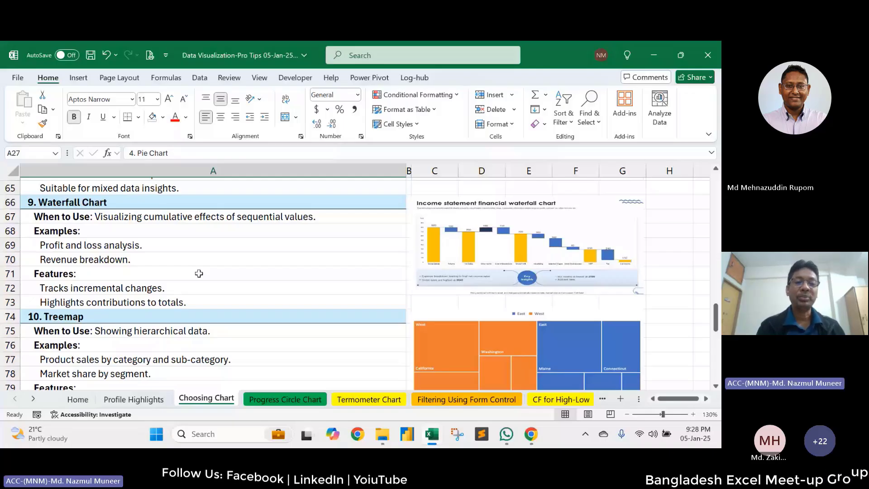
scroll(177, 308, "down", 5)
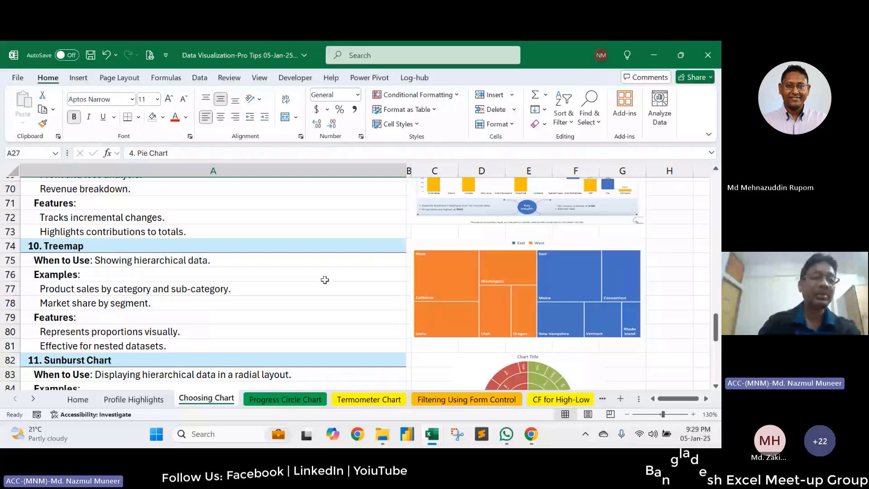
Step: Compare the sunburst and treemap sections, select the Map Chart heading in A90, and read the Tips for Choosing the Right Chart
scroll(325, 279, "down", 3)
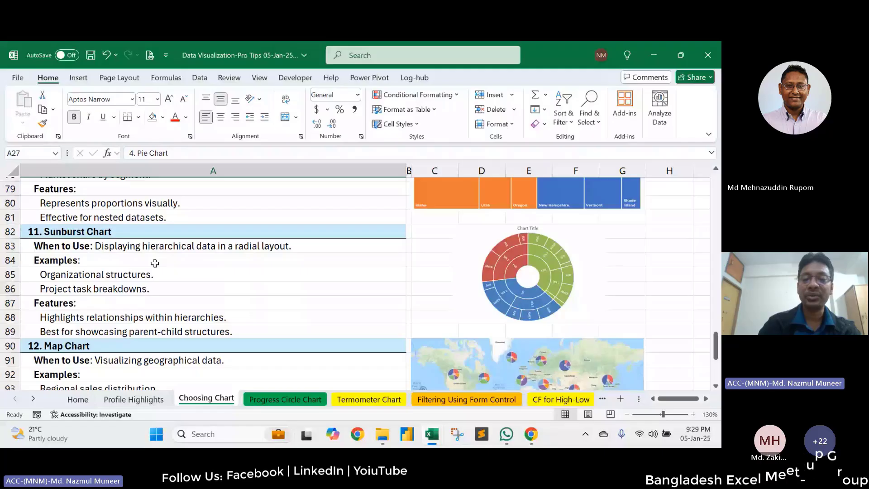
scroll(155, 263, "up", 2)
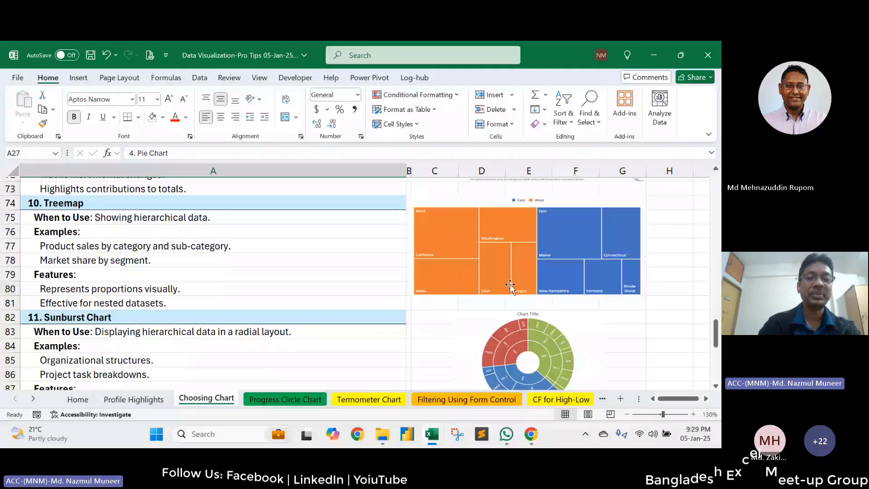
scroll(509, 285, "down", 1)
left_click(268, 383)
scroll(268, 383, "down", 4)
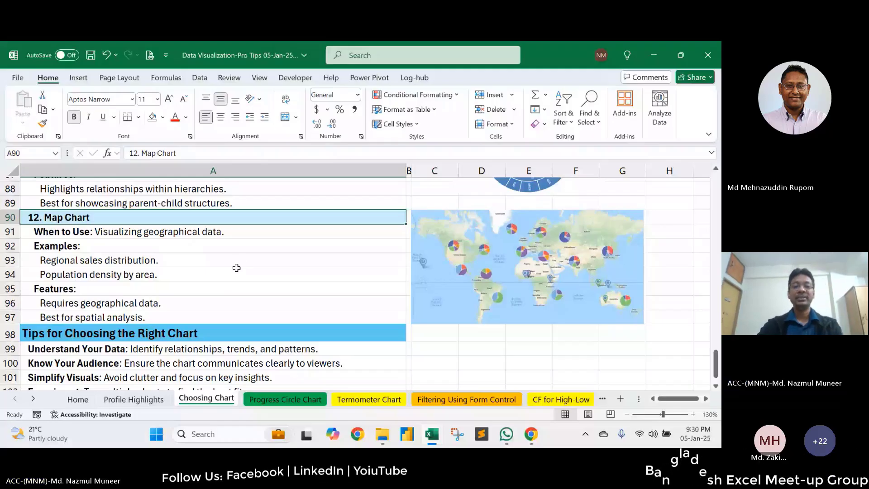
scroll(294, 355, "down", 1)
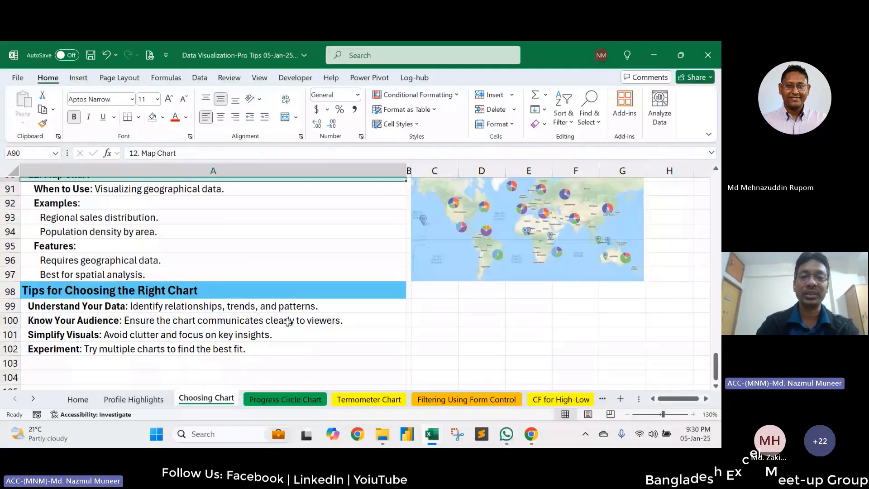
Step: Return to the Column Chart section and select A6, and open the Progress Circle Chart sheet with the Choco chart selected
scroll(275, 249, "up", 6)
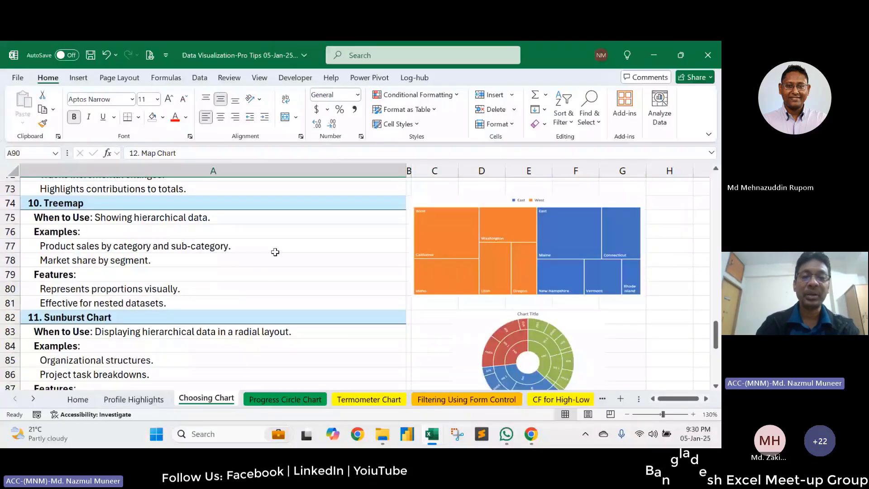
scroll(275, 252, "up", 20)
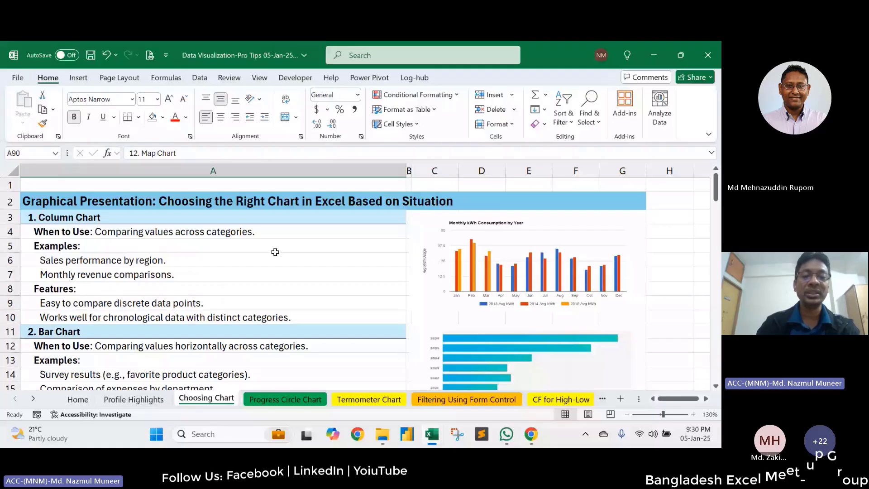
left_click(243, 261)
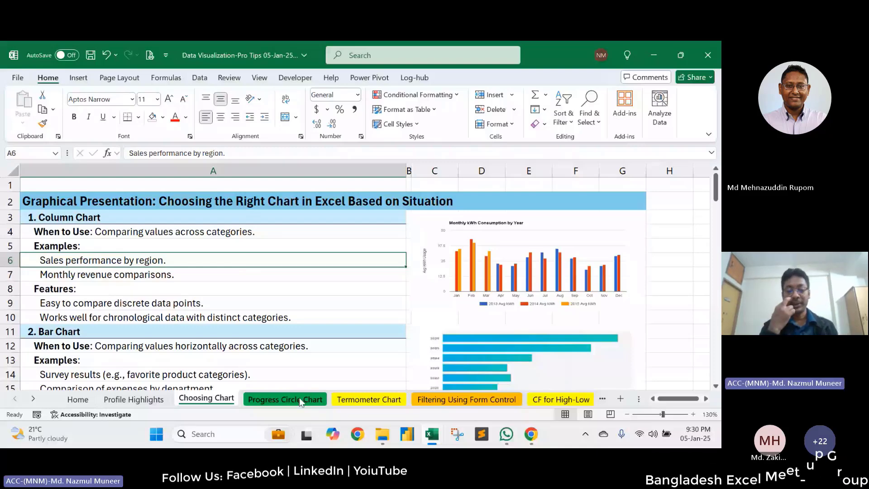
left_click(272, 399)
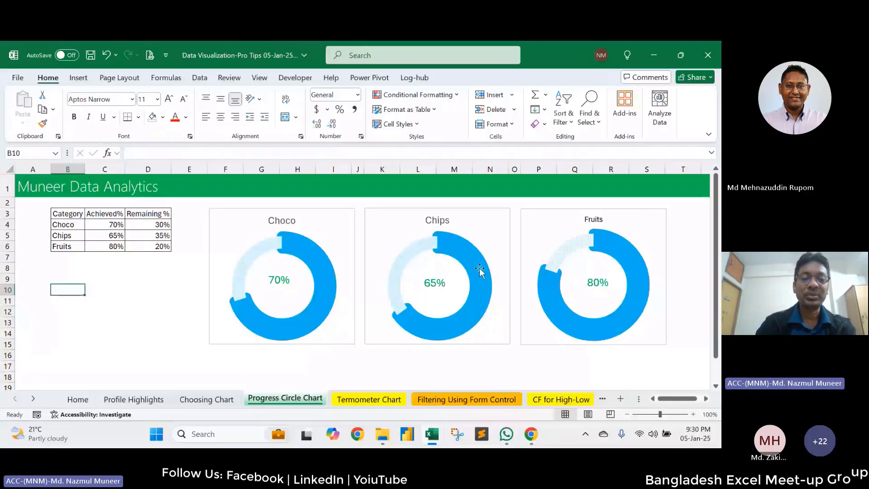
left_click(334, 231)
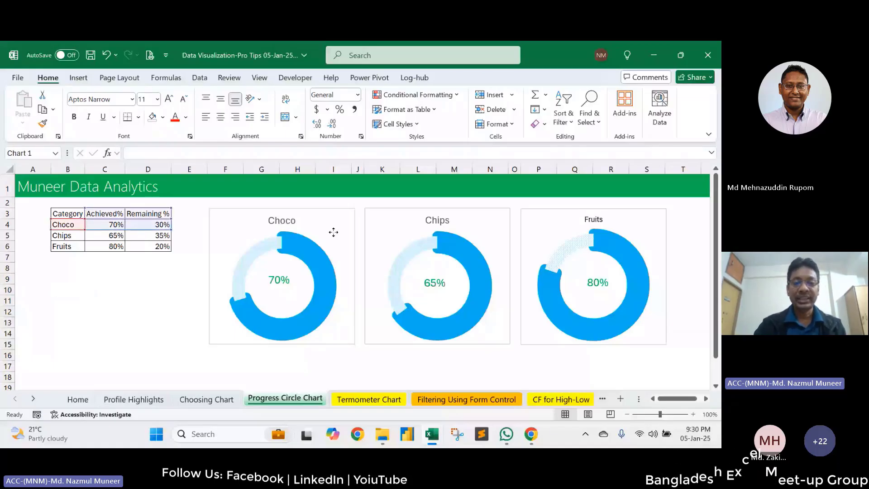
Step: Examine the dashboard workbook's DB sheet, select the SYL region's share in I6, and return to the progress circle charts
key("alt+Tab")
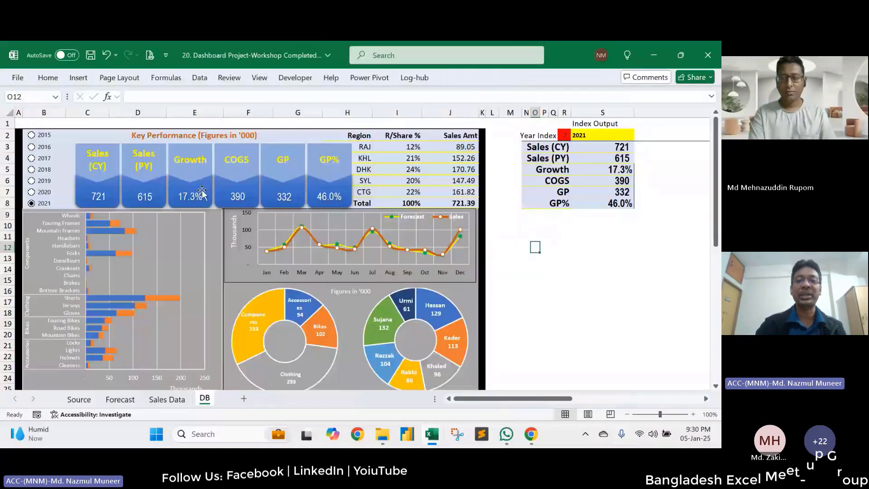
scroll(202, 194, "down", 4)
scroll(287, 279, "up", 3)
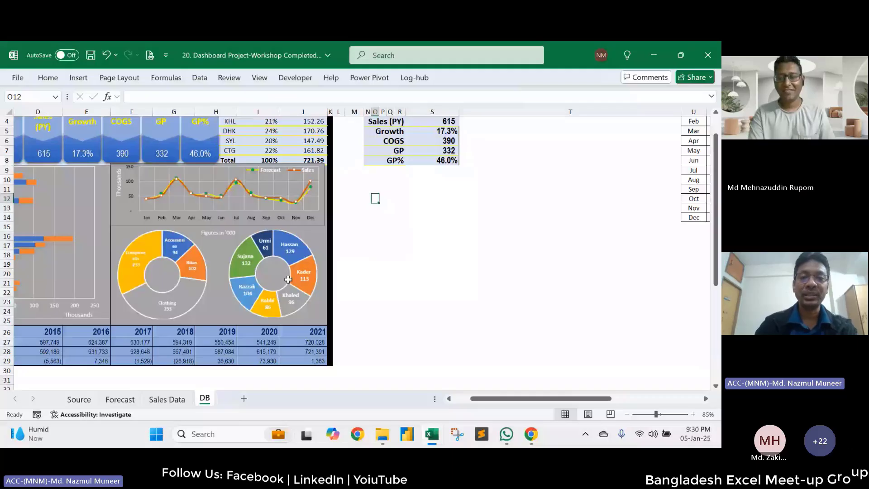
key("Home")
left_click(336, 136)
scroll(336, 137, "up", 1)
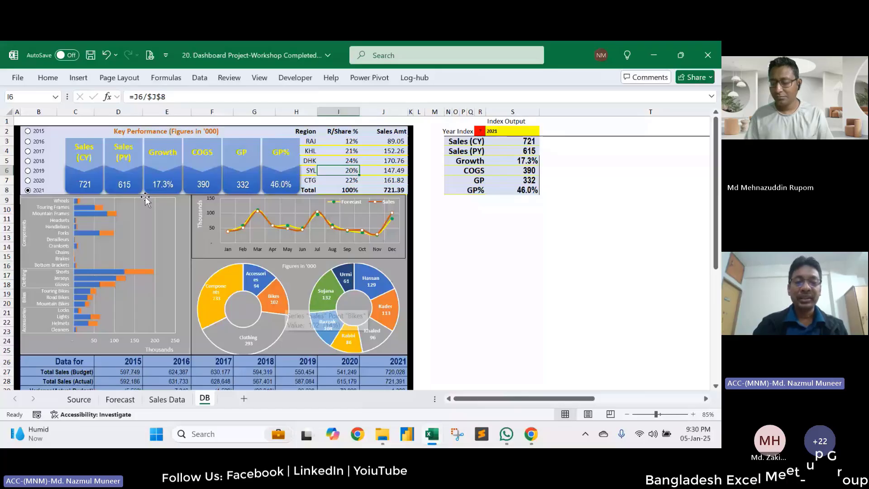
key("alt+Tab")
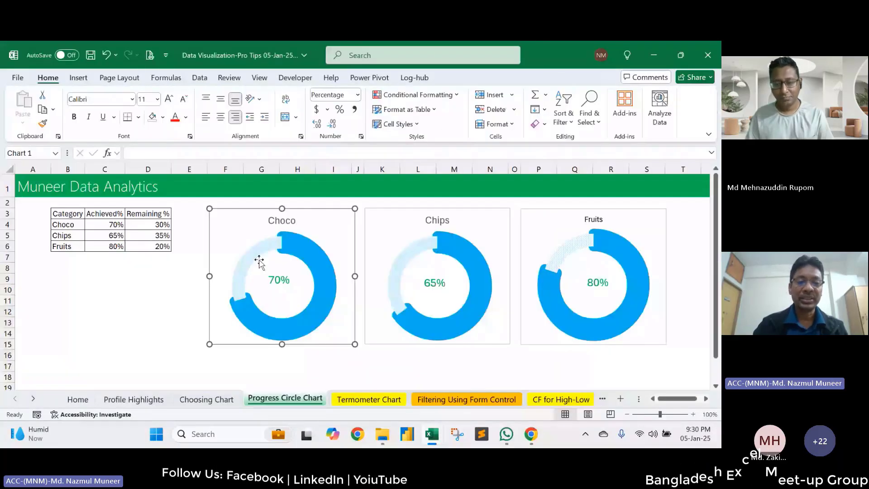
Step: Select the dashboard's category doughnut, forecast line and product bar charts in turn, and return to empty cell D11 on Progress Circle Chart
key("alt+Tab")
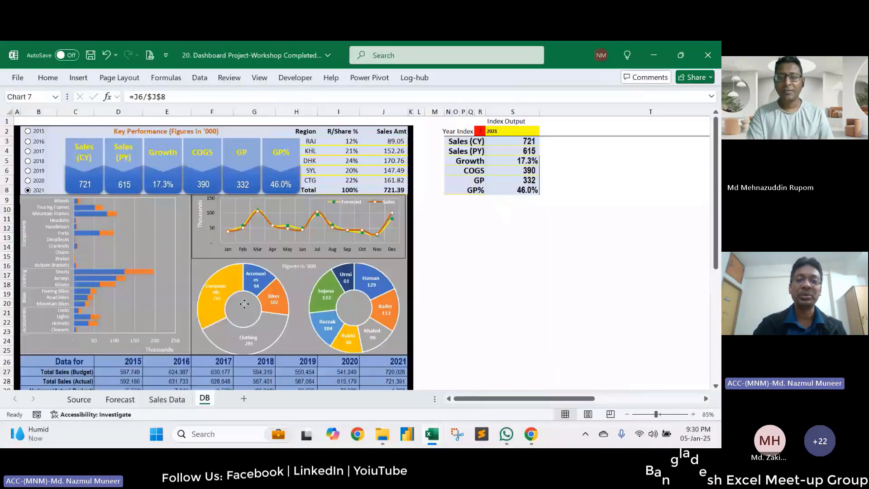
left_click(247, 306)
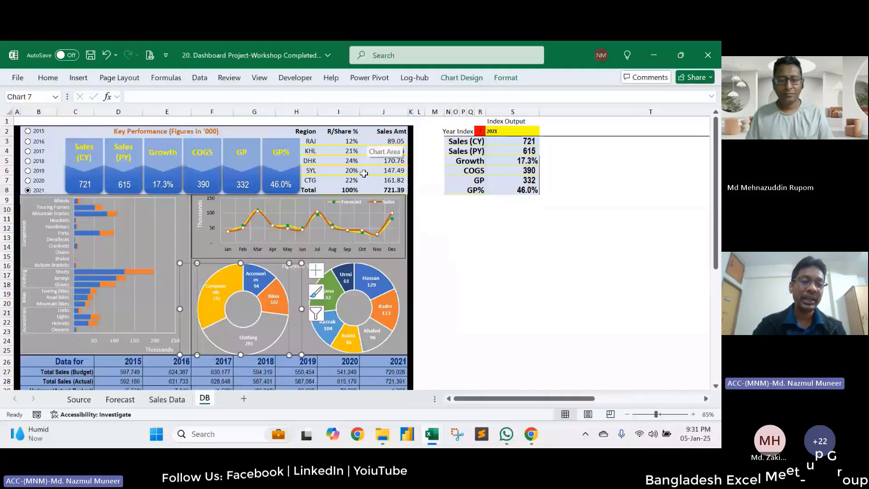
left_click(194, 247)
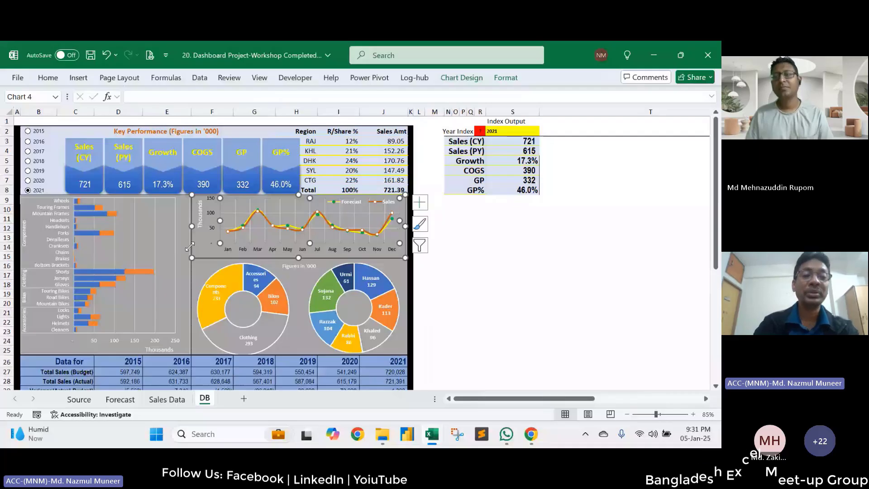
left_click(128, 243)
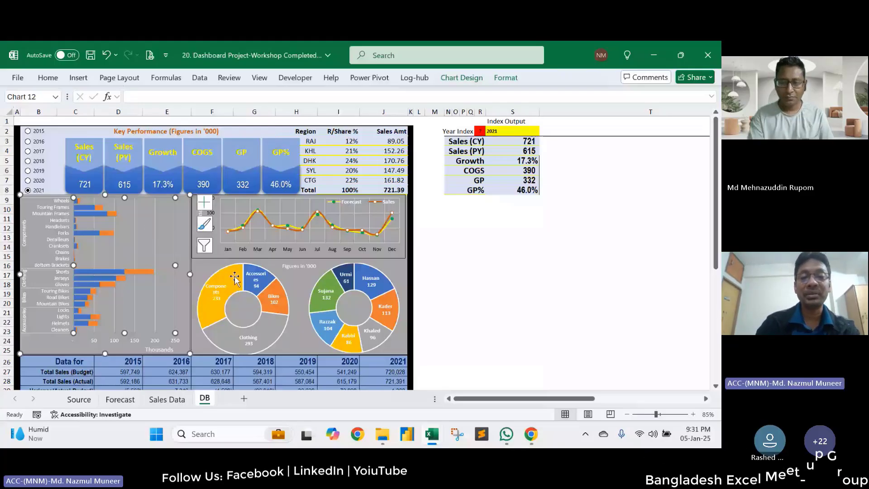
key("alt+Tab")
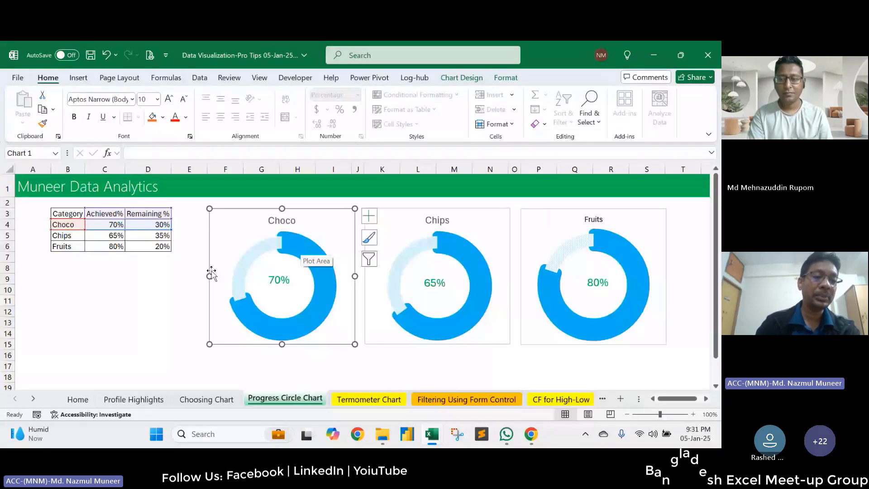
left_click(149, 301)
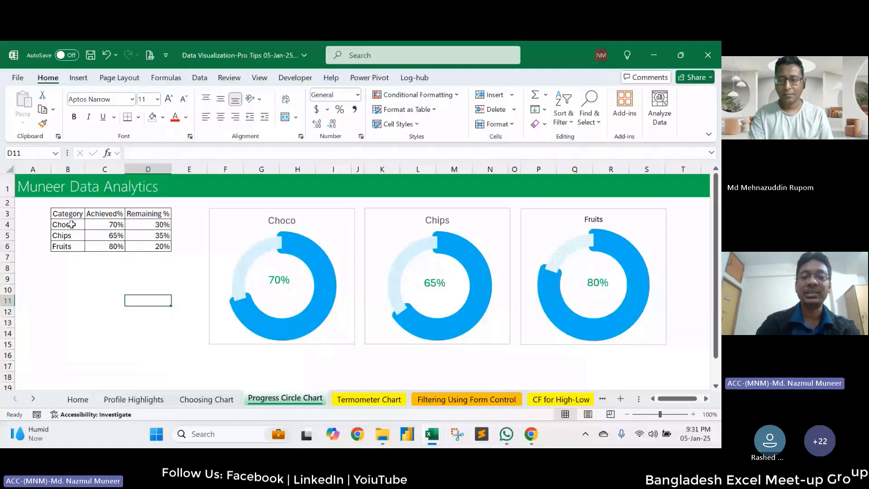
Step: Point out the Chips and Fruits categories in the data table and their matching progress circle charts
left_click(68, 235)
left_click(66, 247)
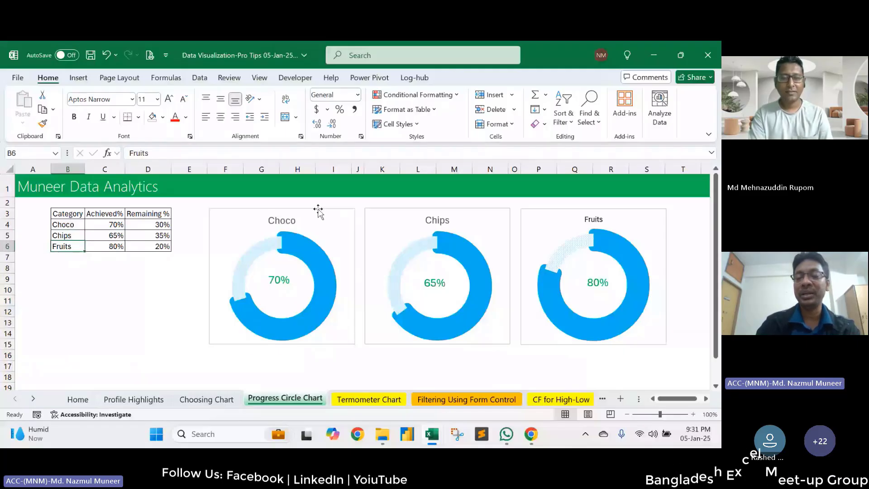
left_click(429, 212)
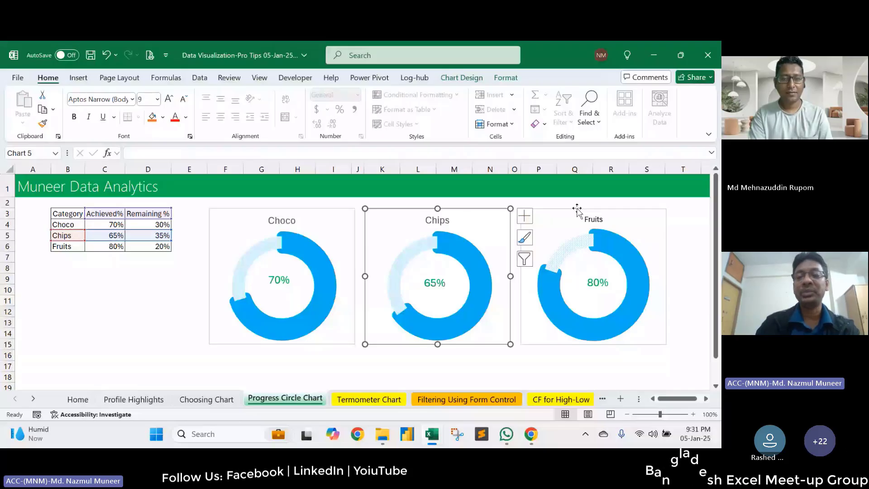
left_click(577, 209)
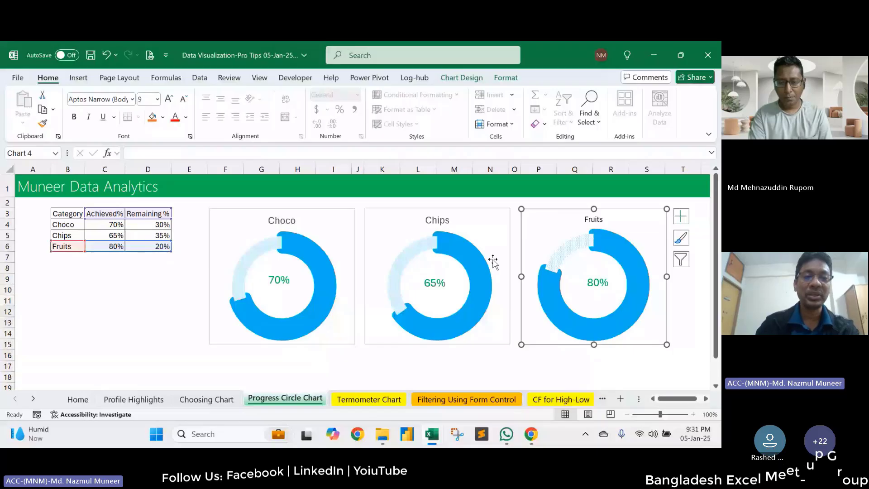
key("Escape")
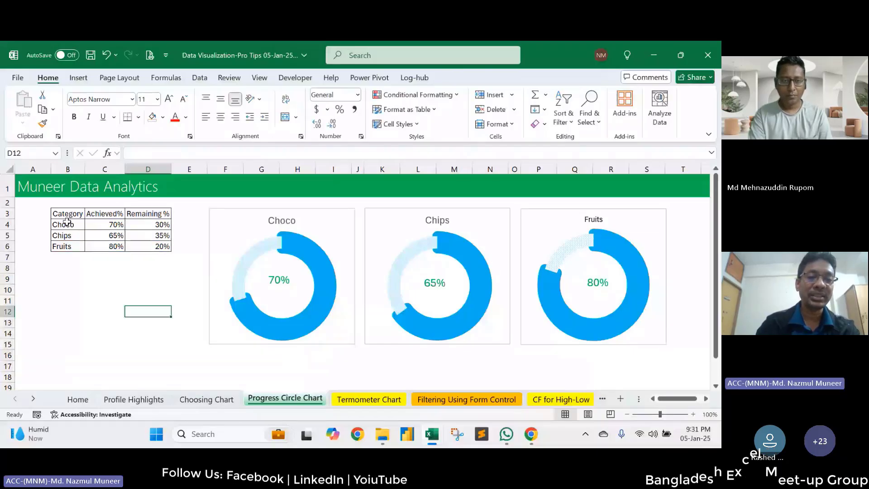
Step: Insert a doughnut chart from the Choco data and headers in B3:D4
left_click(69, 214)
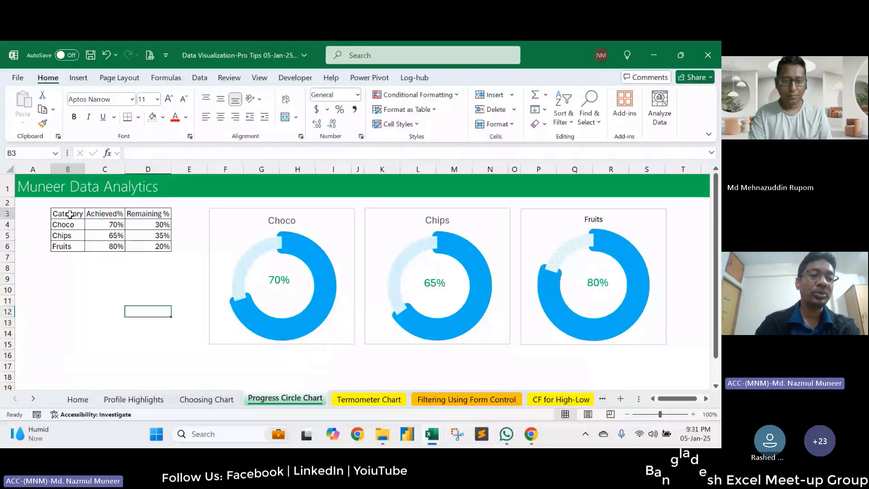
left_click_drag(69, 214, 147, 222)
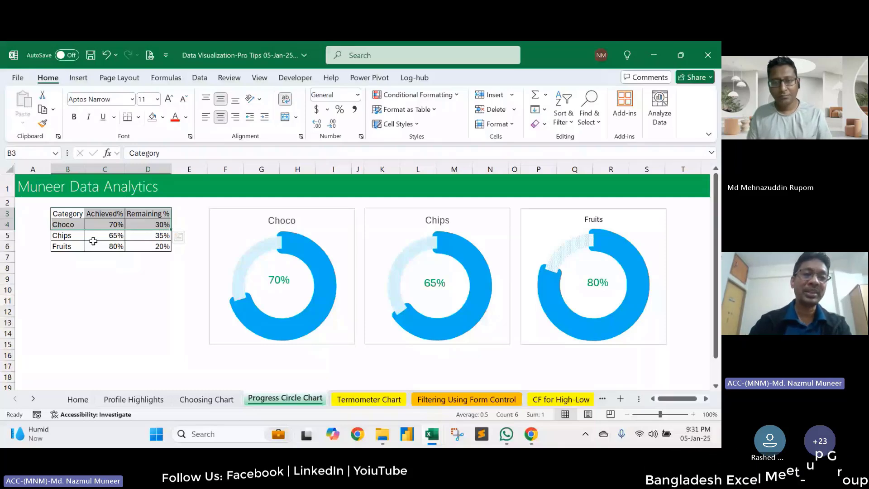
left_click(81, 80)
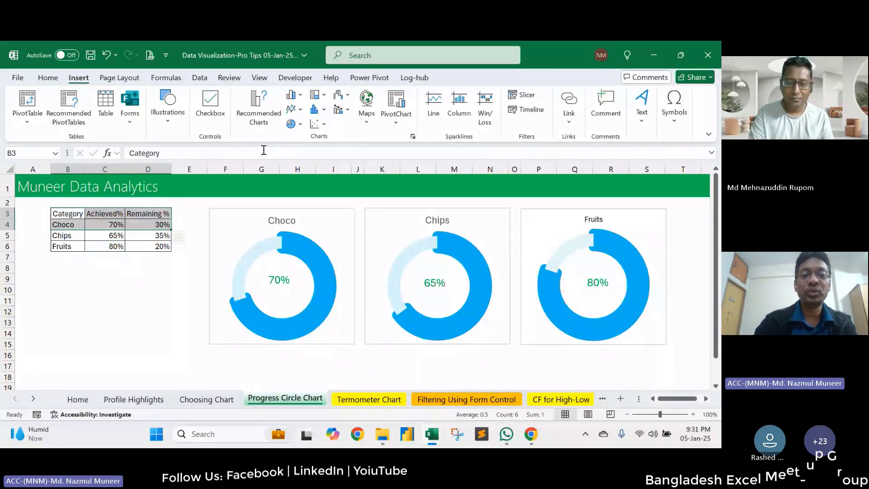
left_click(294, 123)
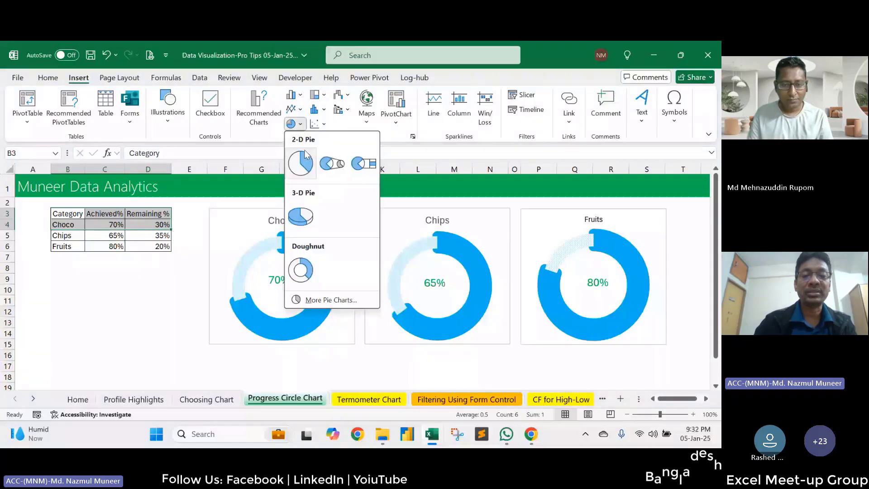
left_click(301, 270)
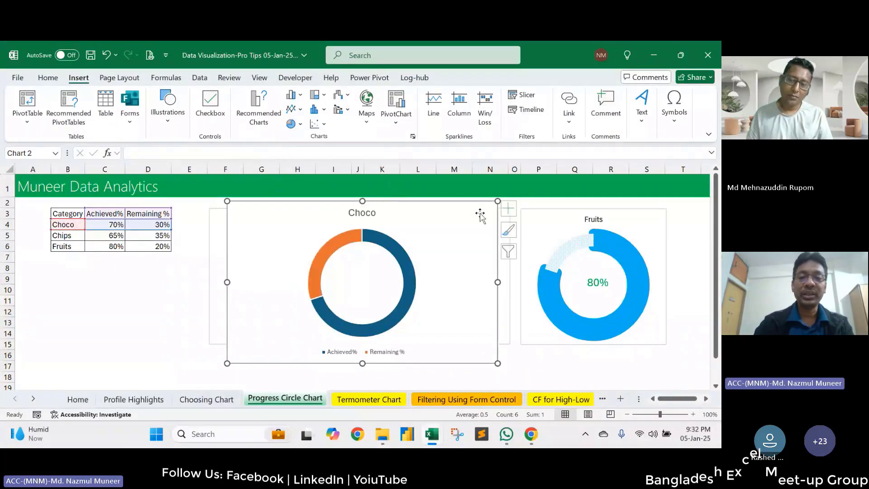
Step: Reposition and shrink the new Choco doughnut chart beside the data table, and delete its legend
left_click_drag(480, 216, 442, 199)
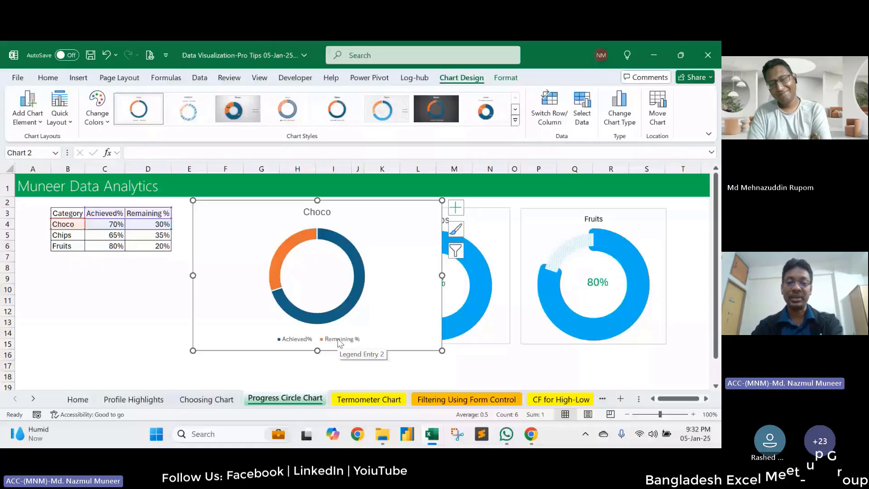
left_click(333, 343)
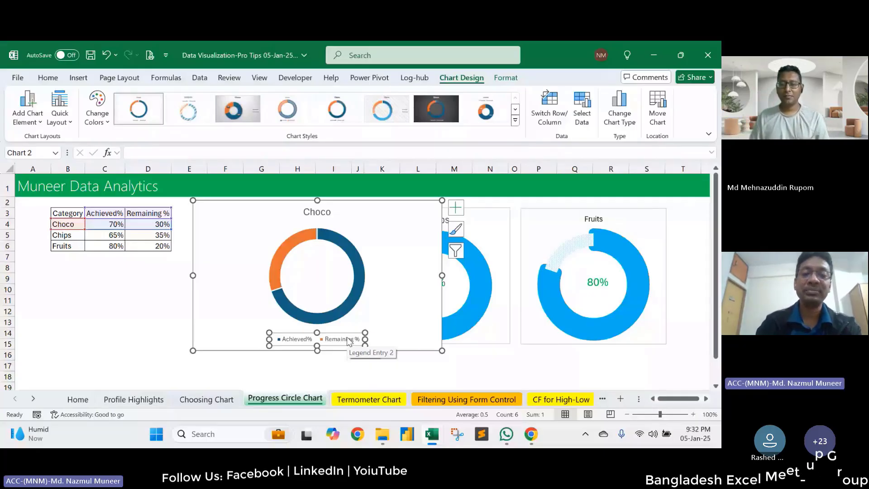
key("Delete")
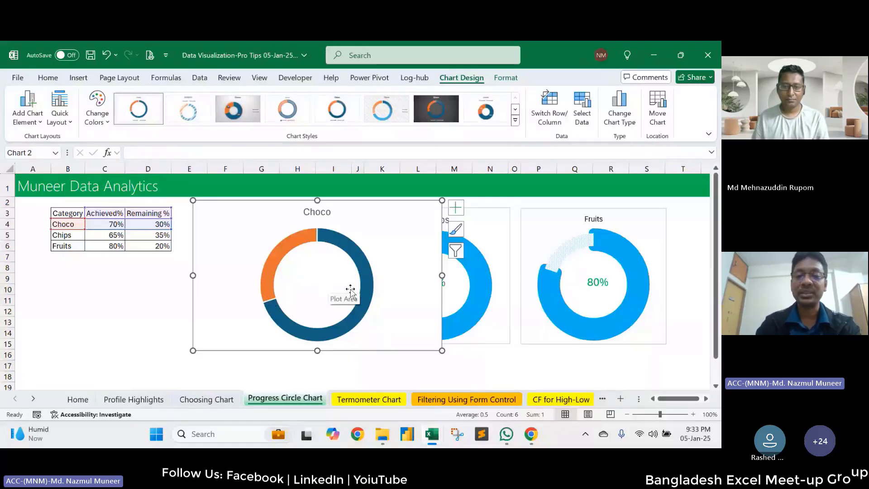
mouse_move(357, 267)
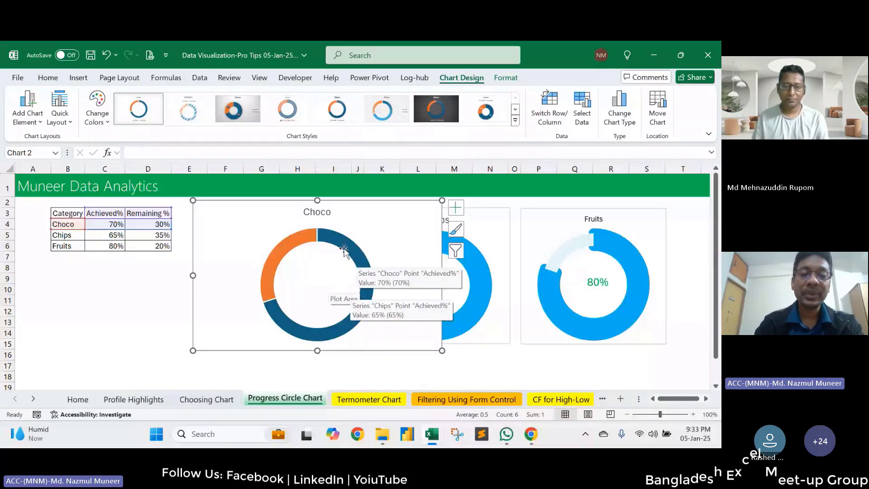
left_click(293, 252)
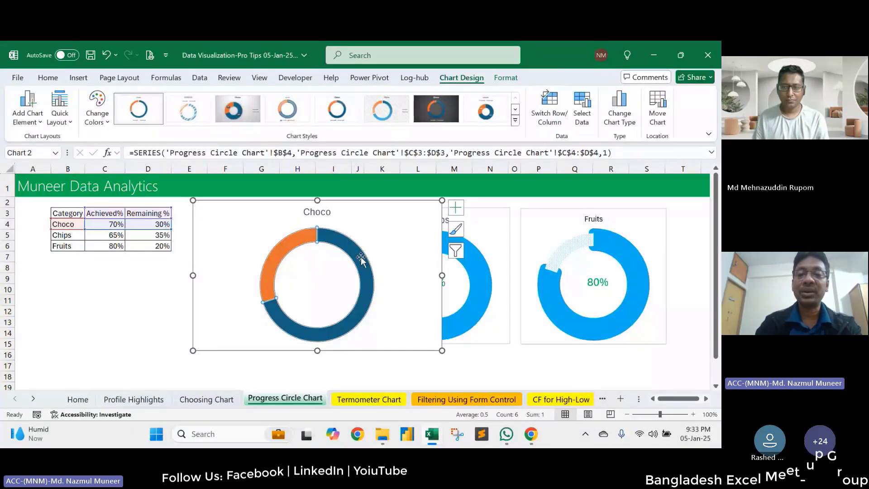
left_click(505, 79)
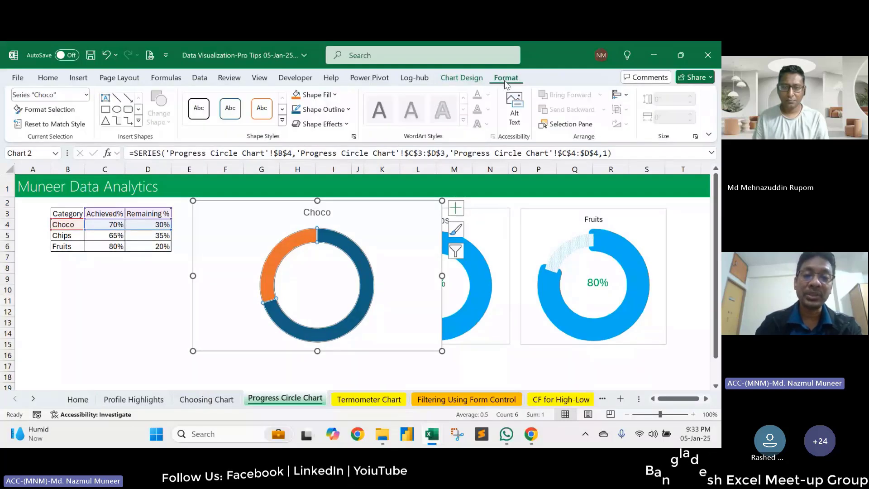
left_click(335, 95)
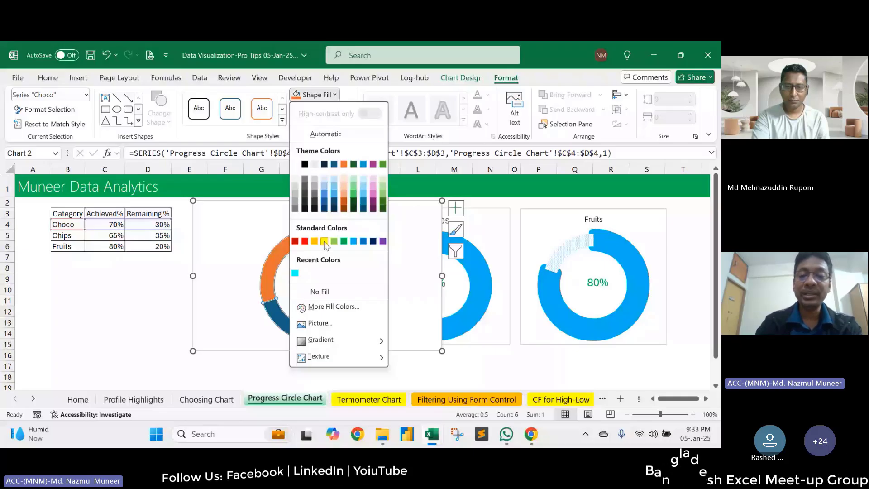
left_click(497, 357)
left_click(496, 356)
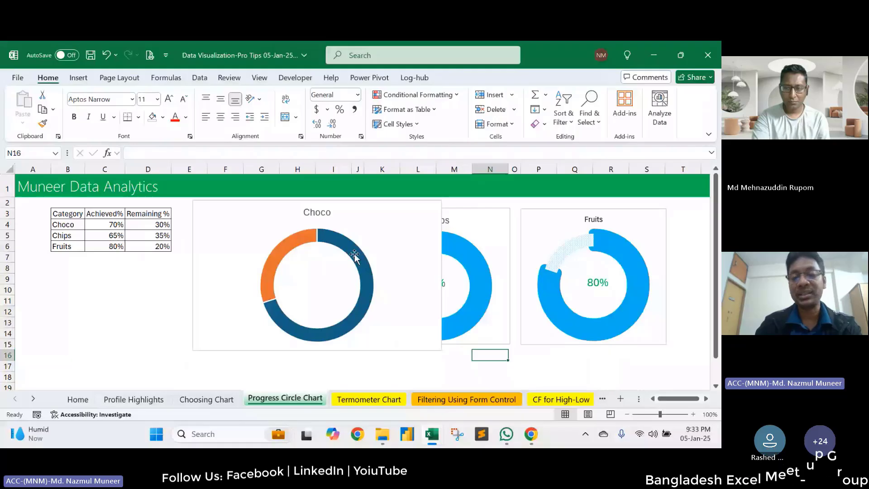
Step: Fill only the Achieved% slice of the new Choco doughnut with the standard Light Blue colour
left_click(368, 276)
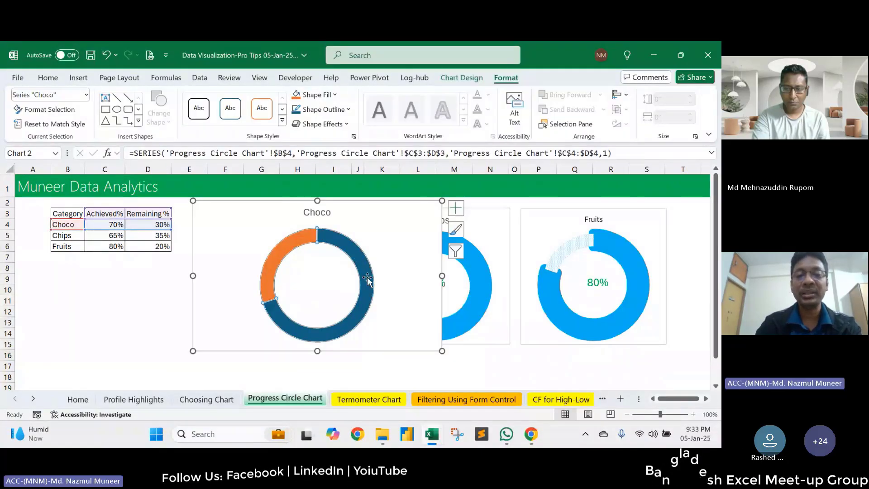
left_click(367, 276)
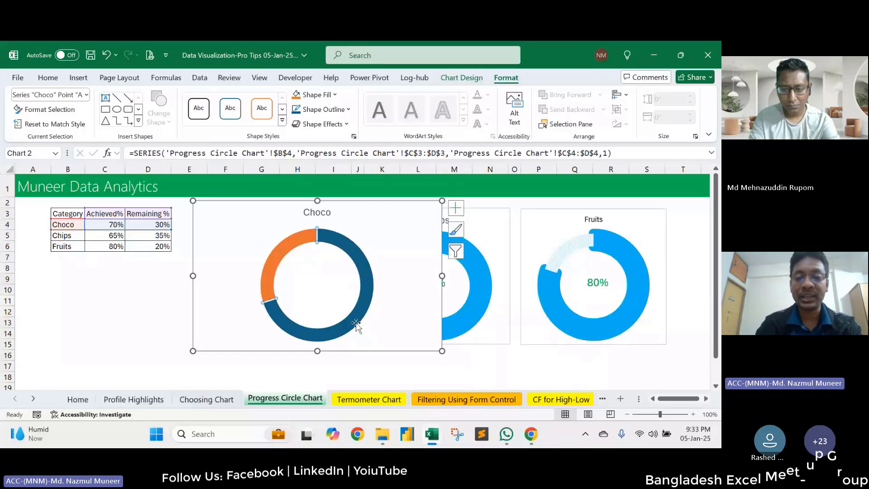
left_click(335, 96)
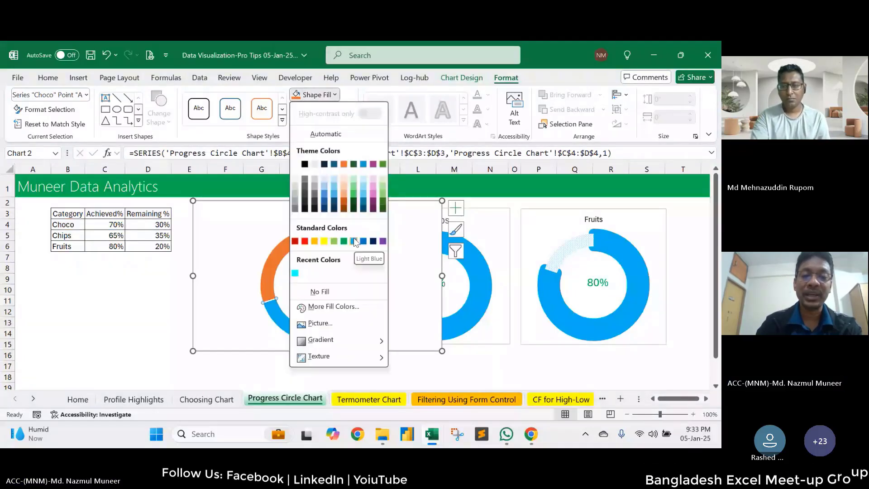
left_click(354, 242)
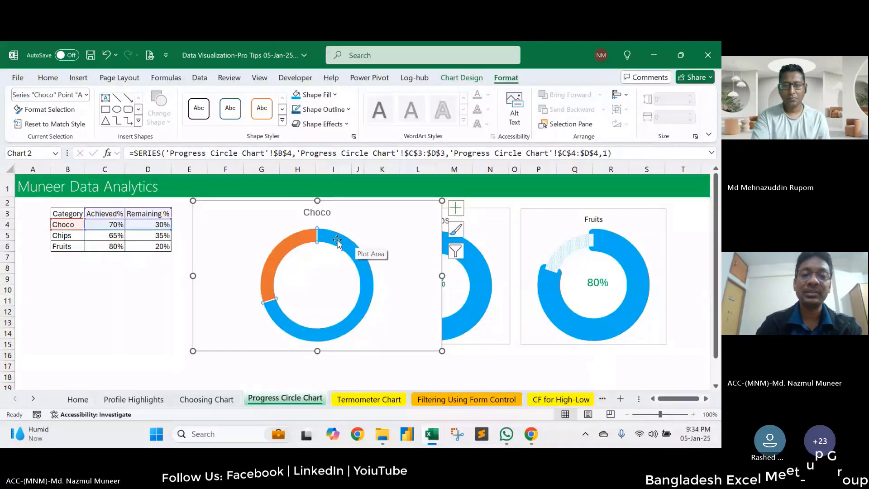
Step: Fill the Remaining % slice of the new Choco doughnut with a pale blue theme colour
left_click(281, 252)
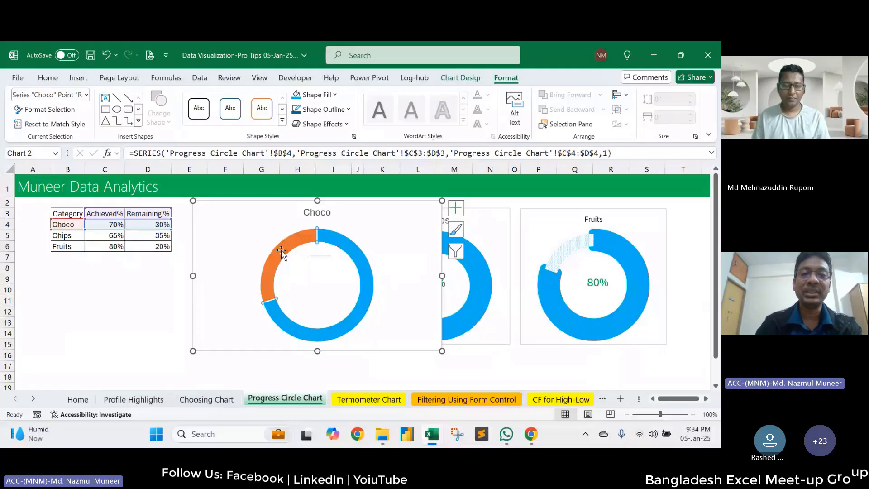
left_click(335, 95)
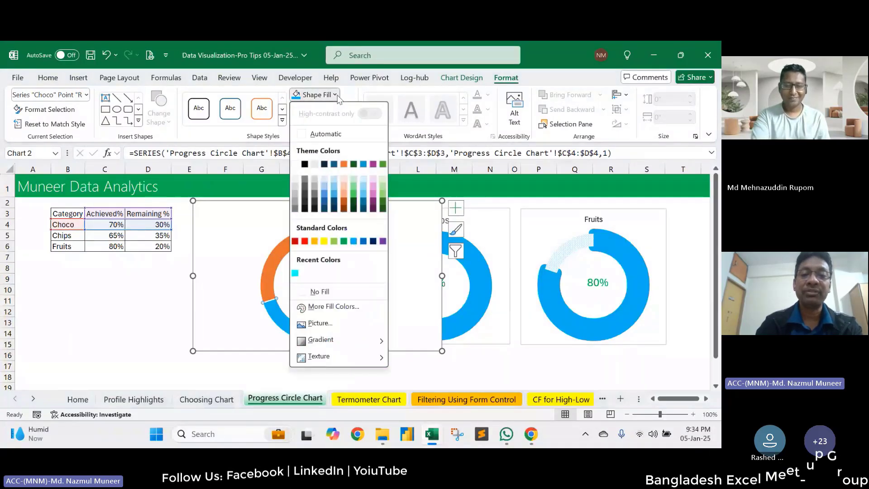
left_click(363, 182)
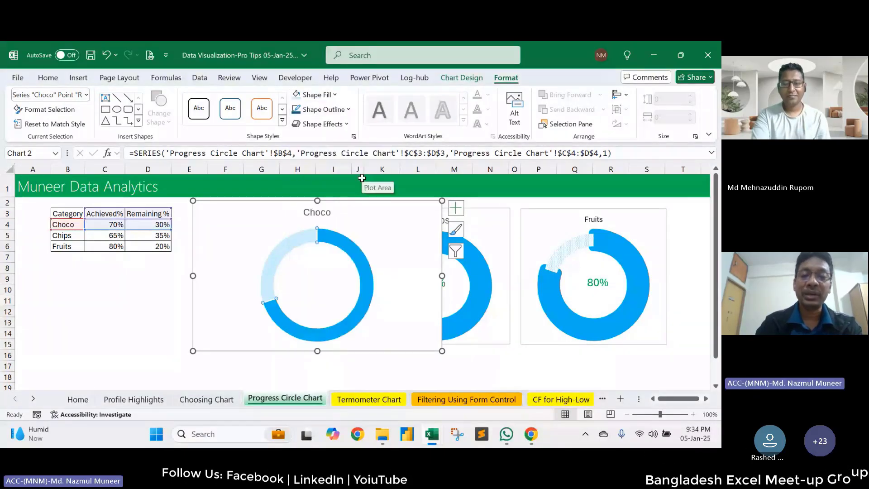
left_click(141, 307)
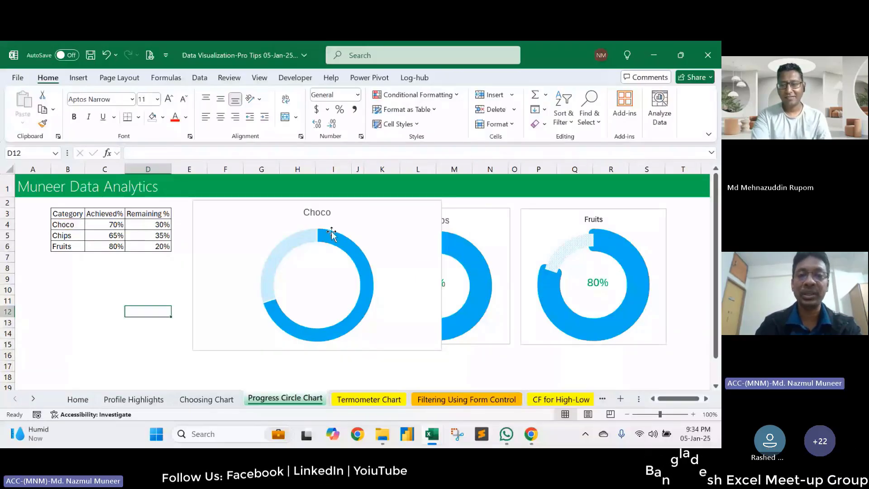
Step: Remove the outline from the whole Choco doughnut series
left_click(328, 236)
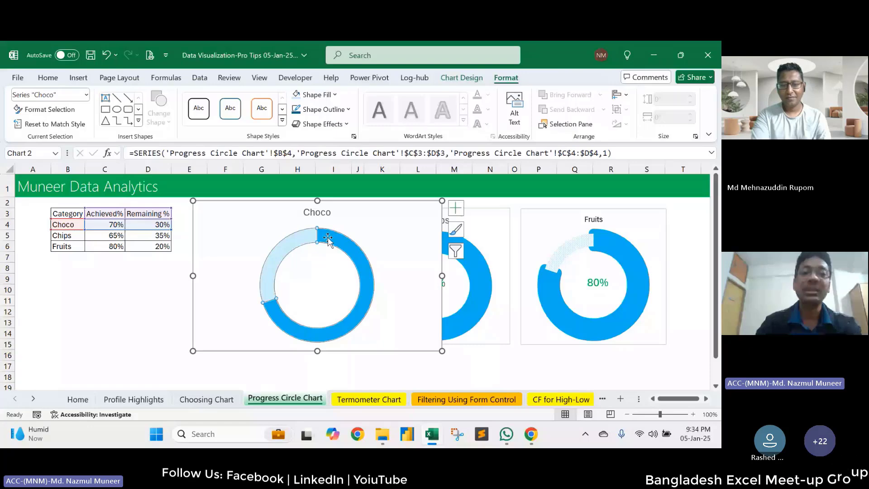
left_click(348, 109)
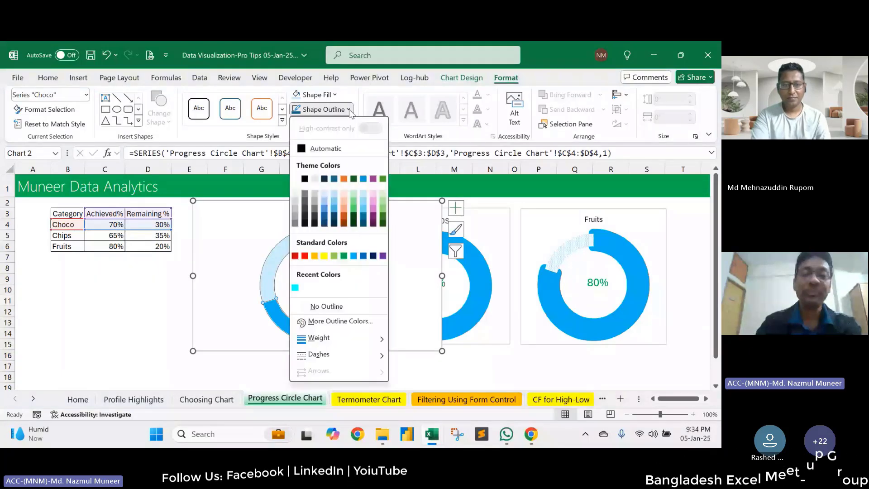
left_click(332, 306)
left_click(145, 311)
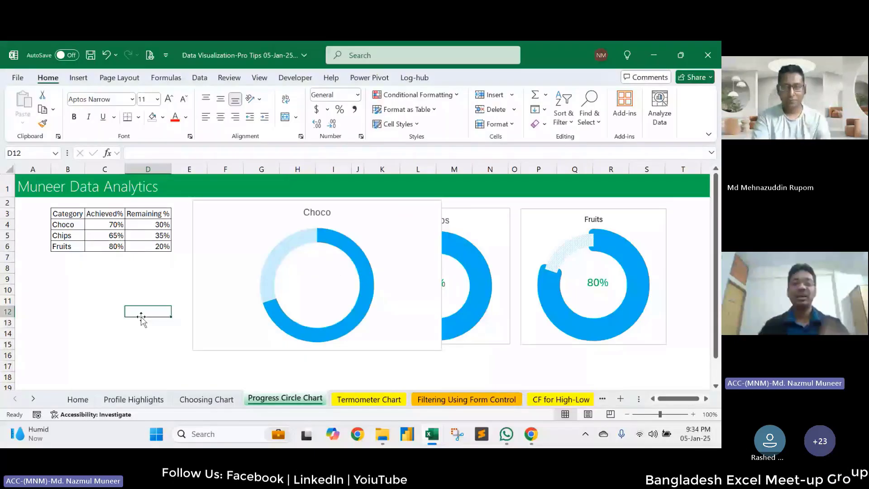
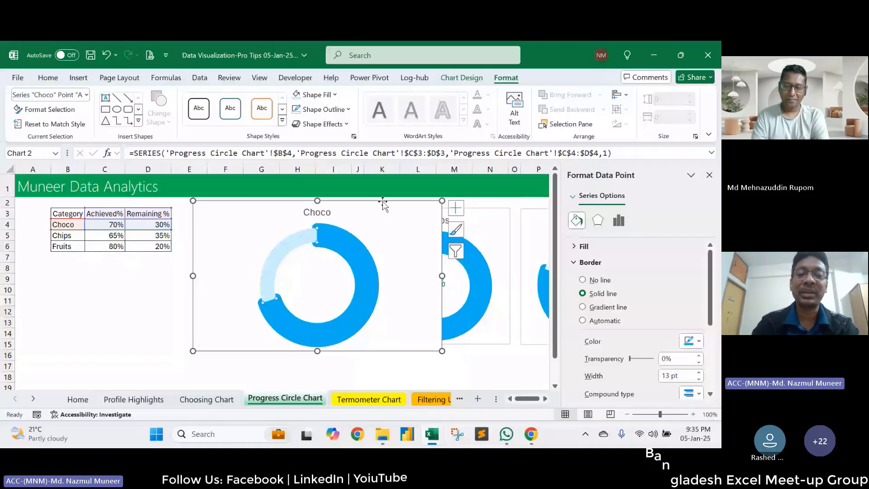
Step: Shift the new Choco chart slightly closer to the data table and close its formatting options
mouse_move(382, 202)
left_mouse_down()
mouse_move(288, 200)
mouse_move(372, 202)
left_mouse_up()
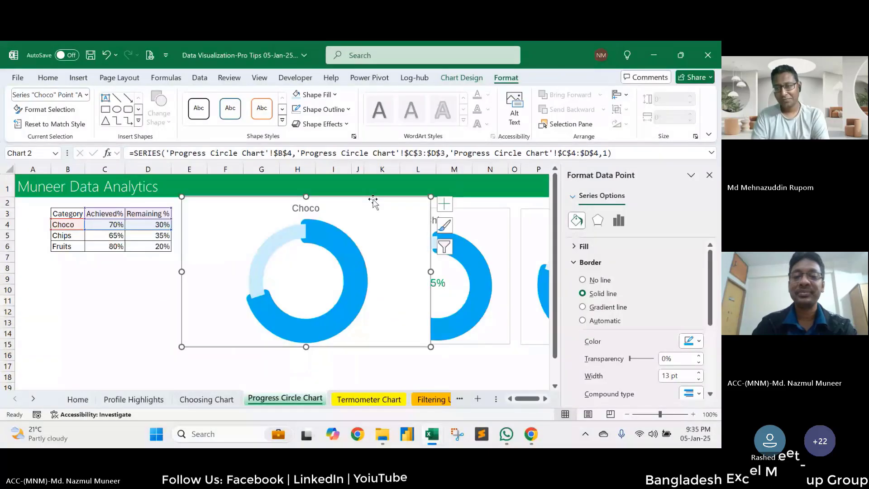
left_click(385, 272)
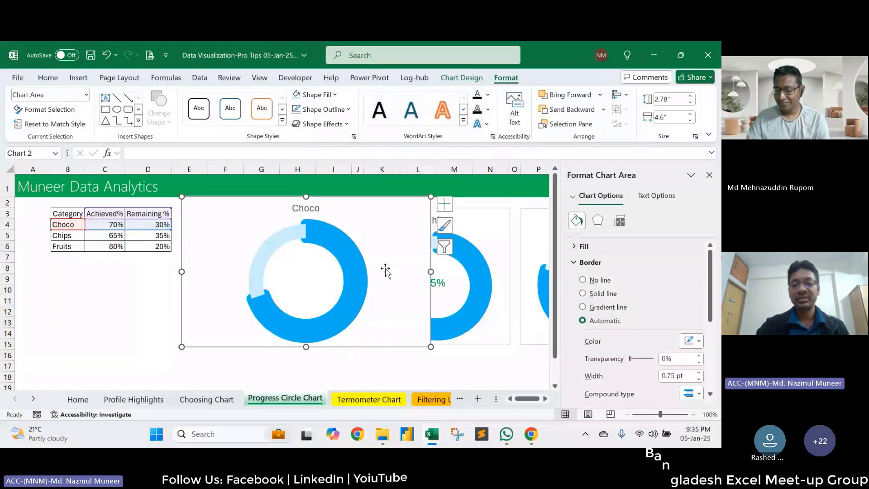
left_click(709, 175)
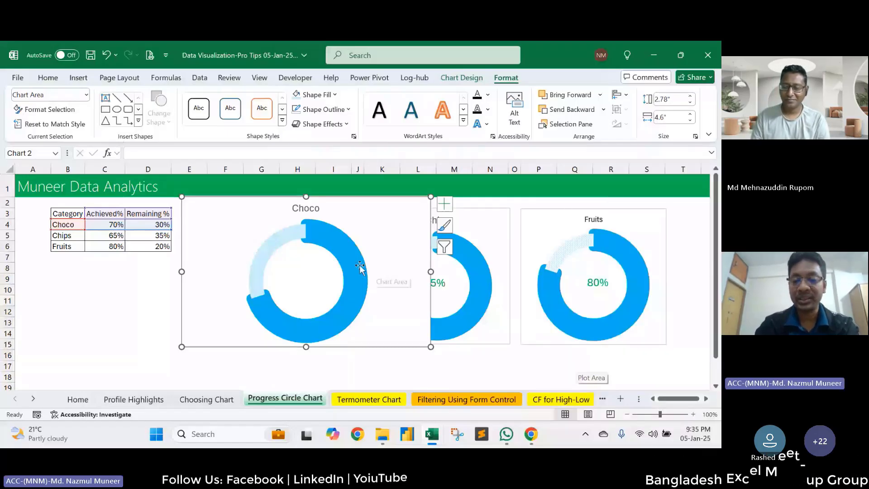
Step: Apply a solid border line to the whole new Choco doughnut series and reposition the chart slightly lower on the sheet
right_click(359, 265)
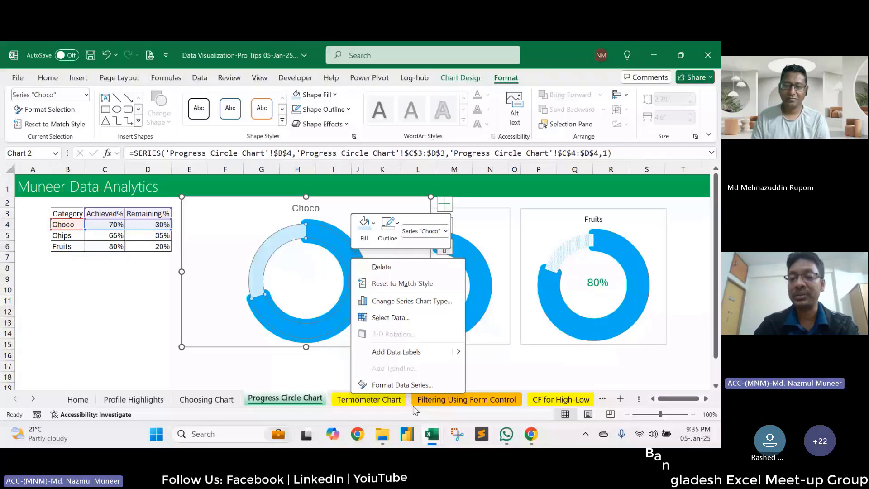
left_click(402, 384)
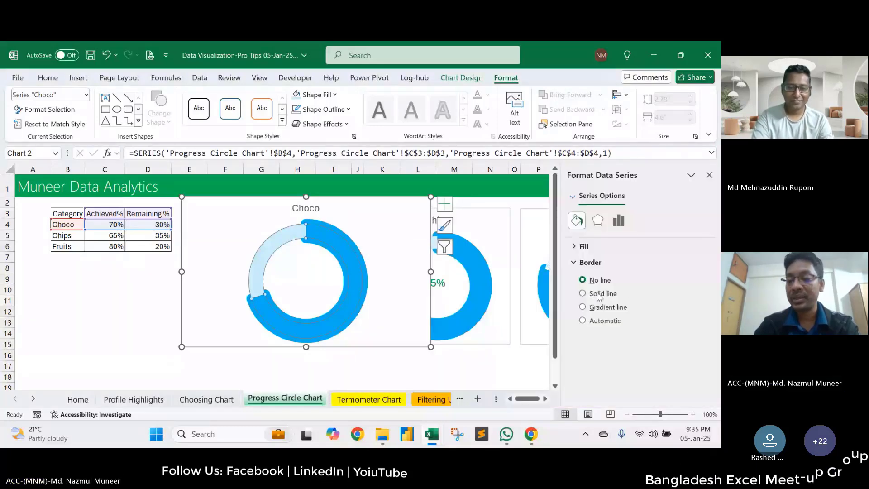
left_click(598, 295)
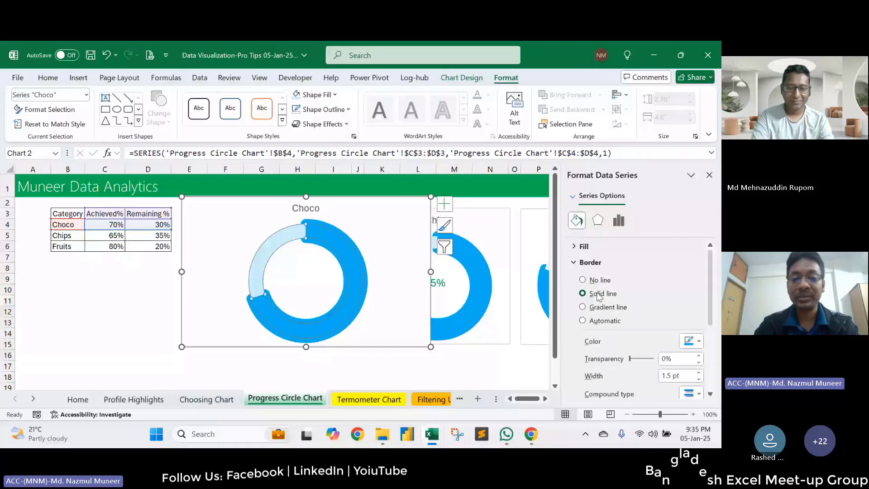
left_click(347, 267)
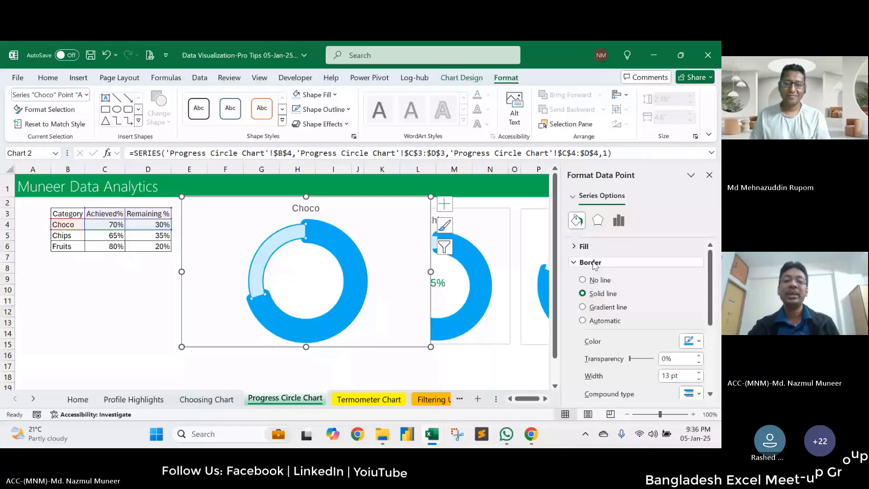
left_click_drag(382, 199, 319, 198)
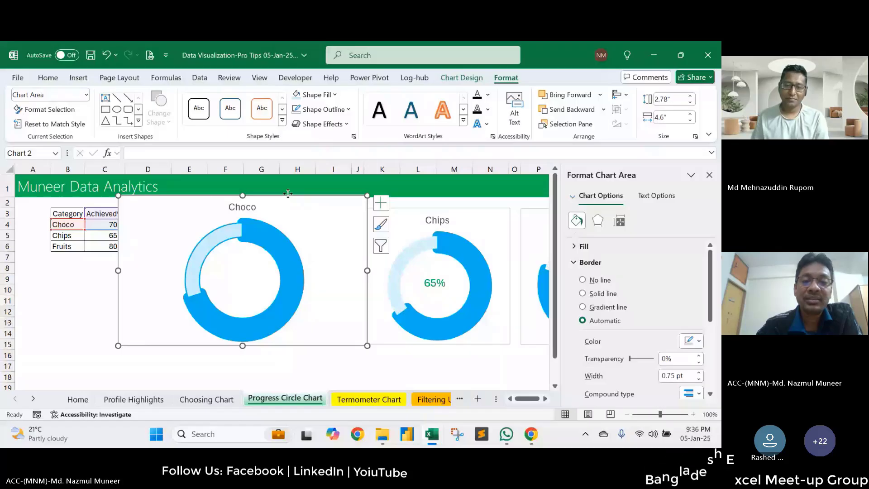
left_click_drag(288, 196, 349, 221)
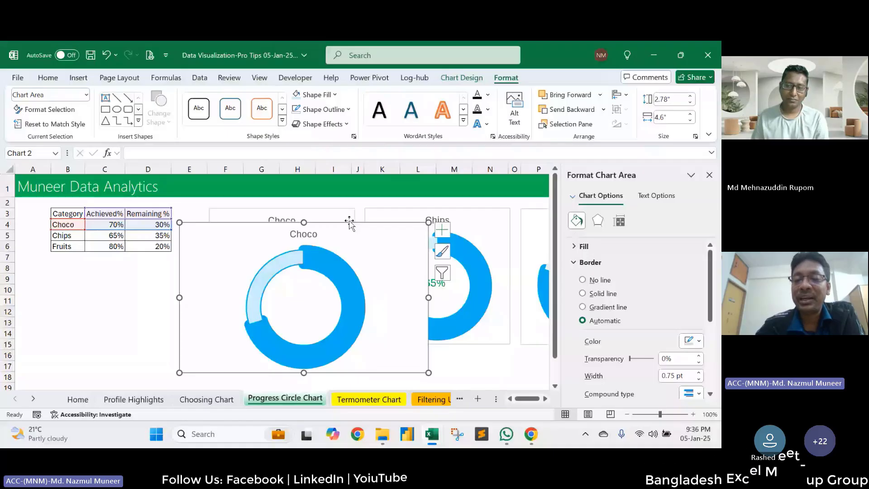
Step: Try adding data callout labels to the new Choco chart and undo them
left_click(442, 229)
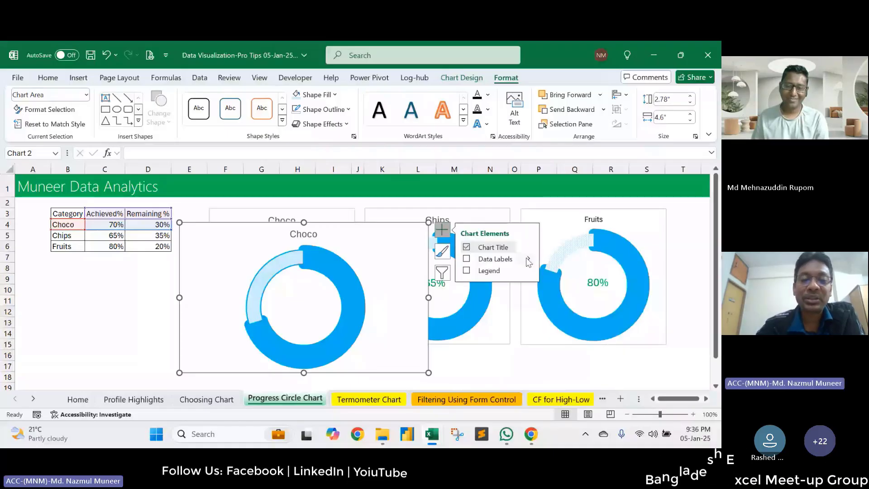
left_click(528, 260)
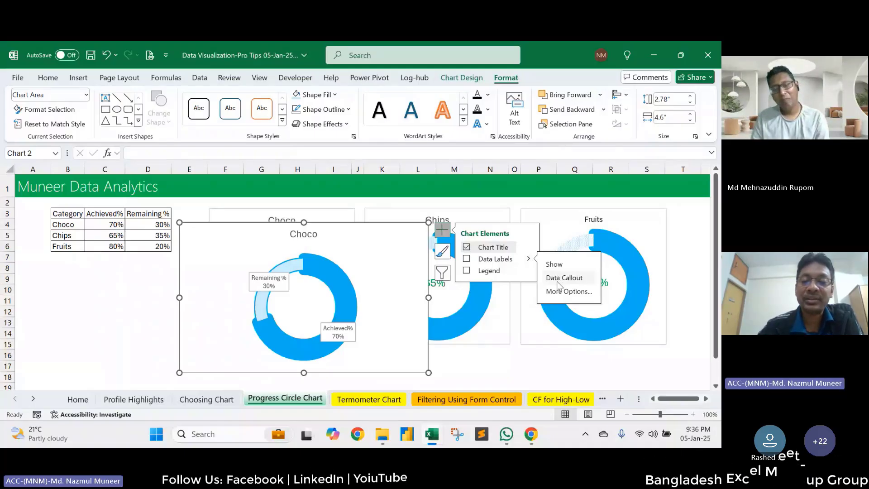
left_click(561, 278)
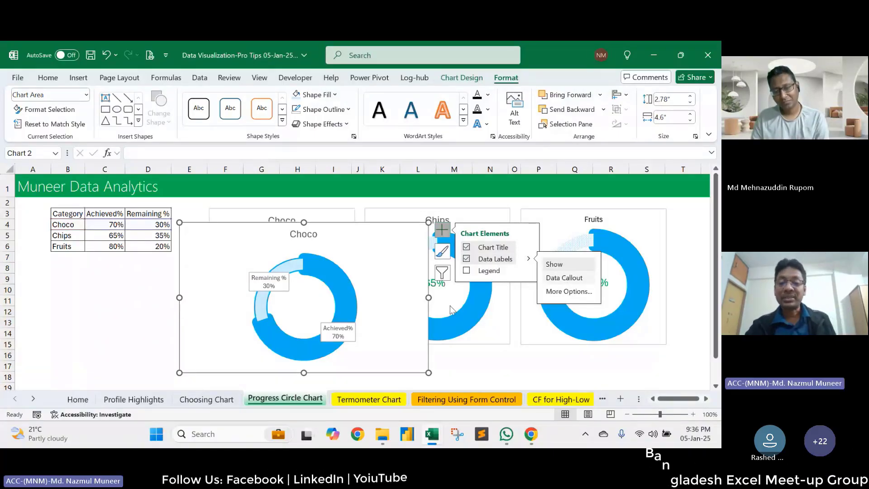
left_click(514, 365)
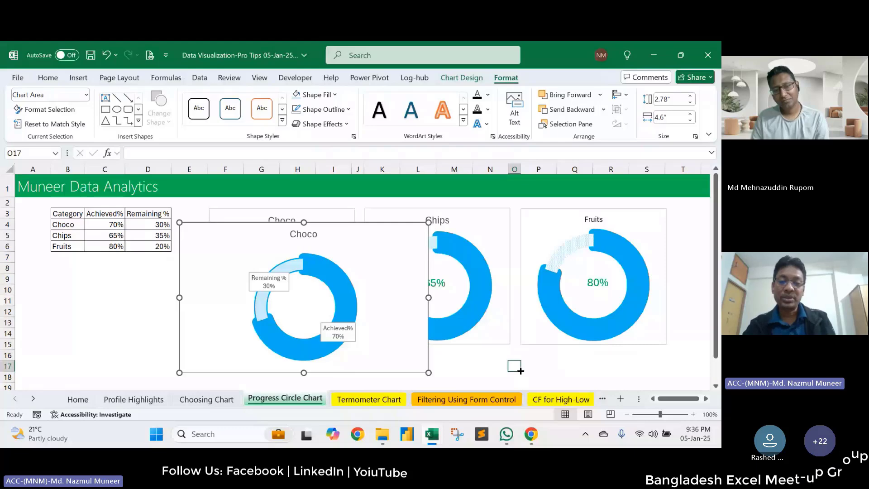
key("ctrl+z")
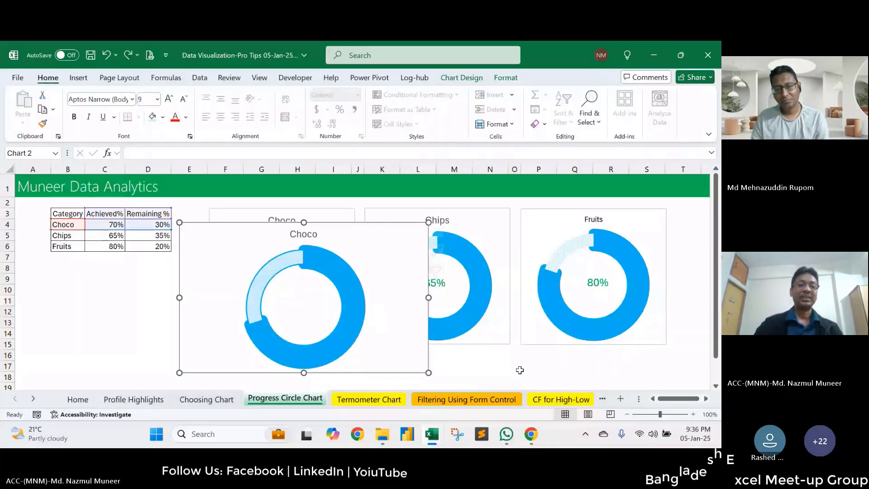
Step: Reposition the new Choco chart and draw a rounded rectangle about 0.63" high and 0.9" wide in the doughnut's centre
left_click_drag(339, 227, 363, 217)
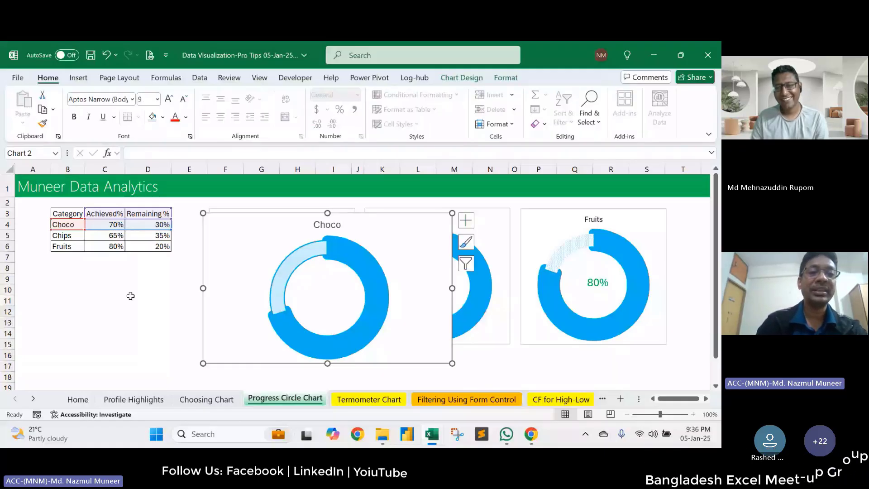
left_click(78, 78)
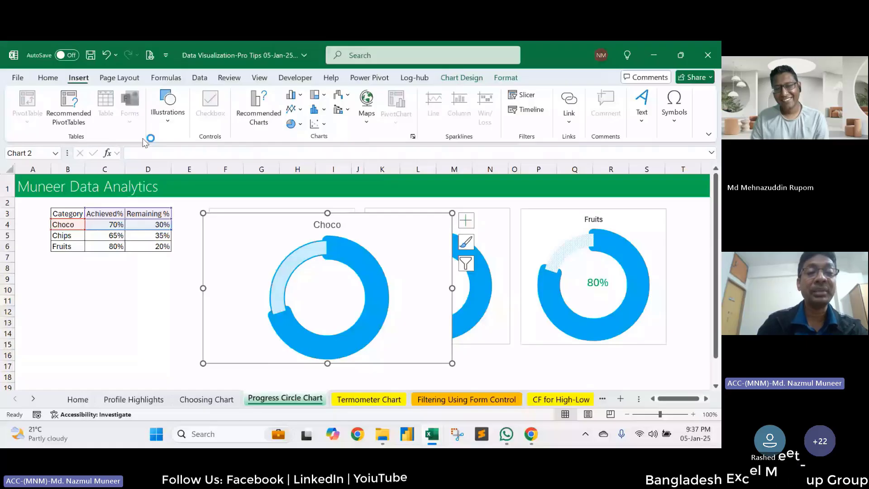
left_click(167, 109)
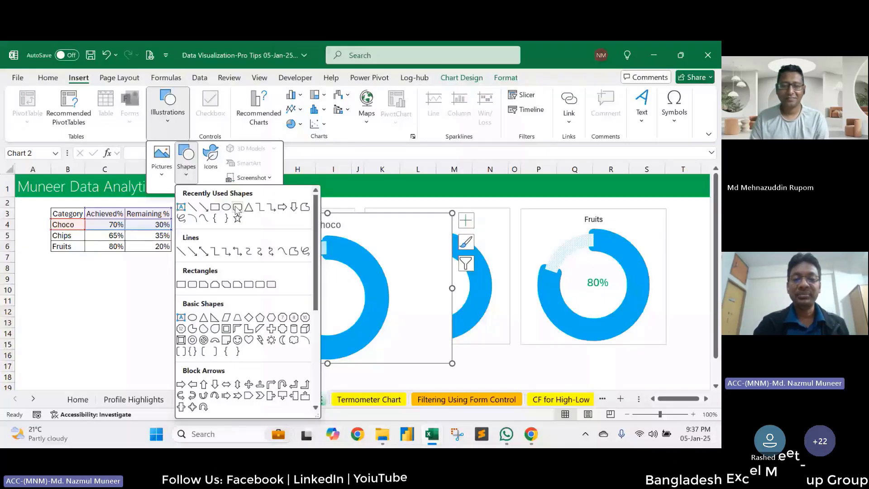
left_click(236, 209)
mouse_move(309, 283)
left_mouse_down()
mouse_move(355, 314)
mouse_move(325, 292)
left_mouse_up()
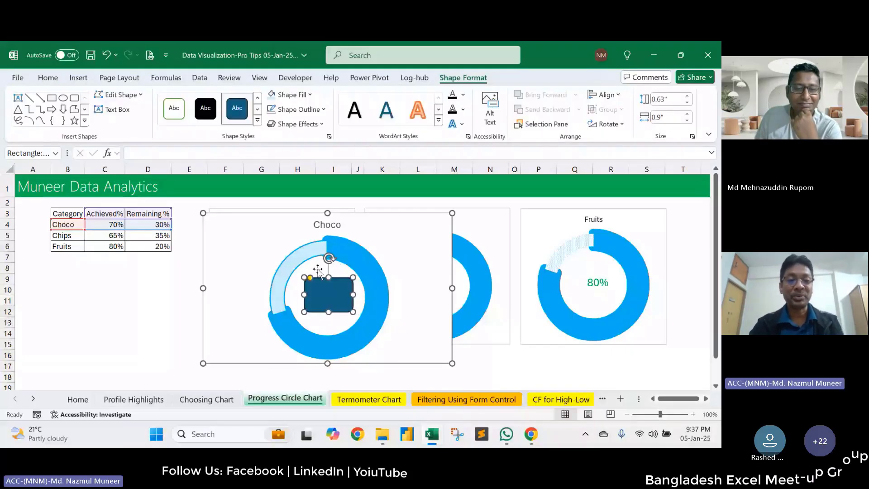
Step: Switch to the Dashboard Project workbook, inspect the cell-linked Sales (CY) value shape, undo its trial move and return to the Progress Circle Chart sheet
key("alt+Tab")
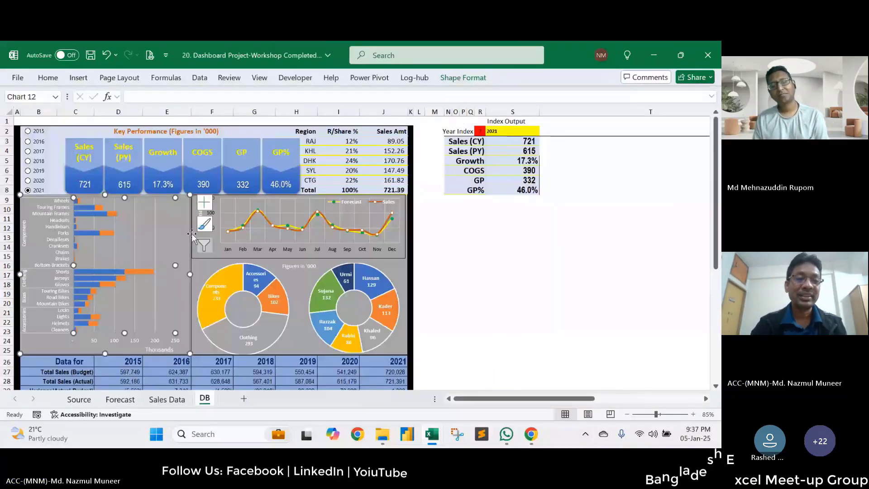
left_click_drag(94, 184, 126, 211)
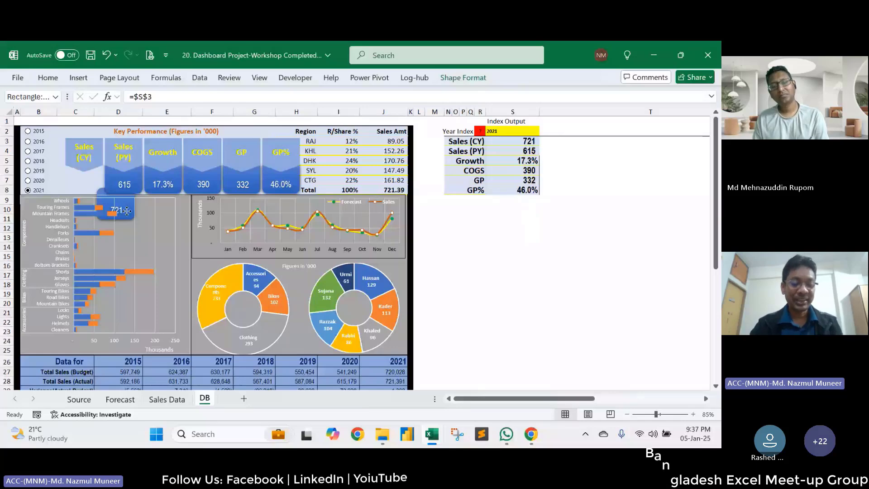
key("ctrl+z")
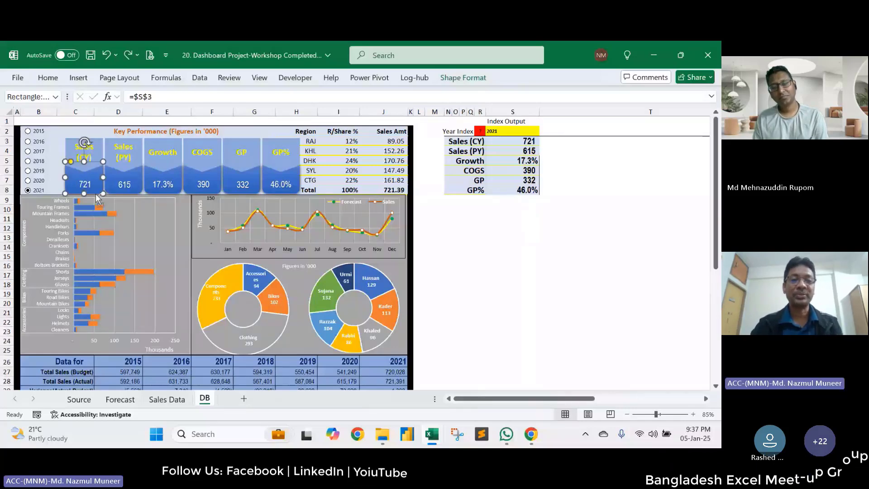
key("alt+Tab")
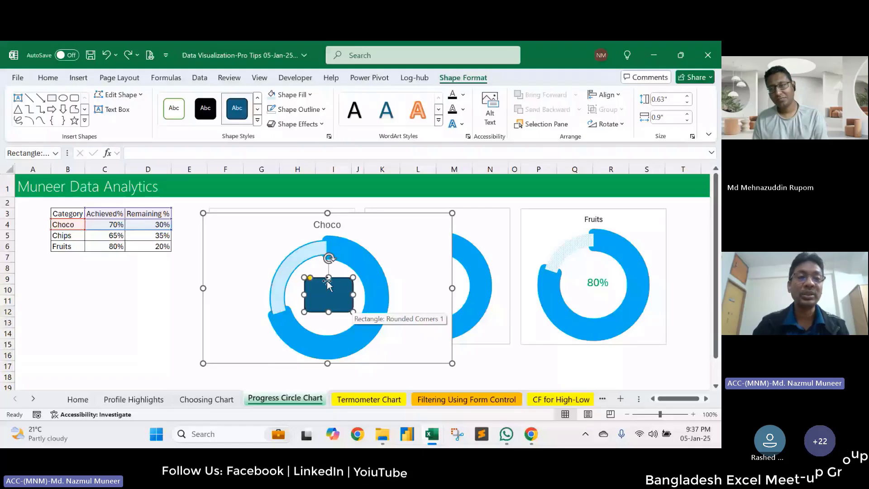
Step: Link the rounded rectangle's text to Choco's Achieved% value in cell C4
left_click(146, 154)
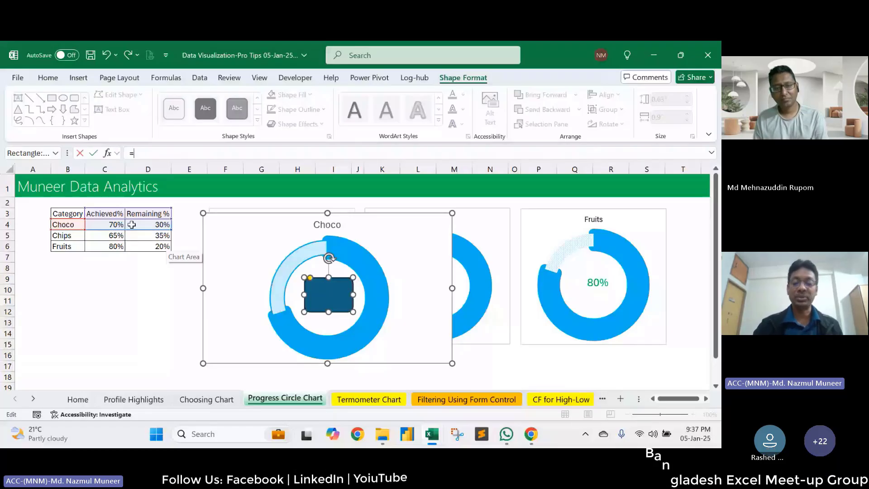
left_click(100, 224)
key("Return")
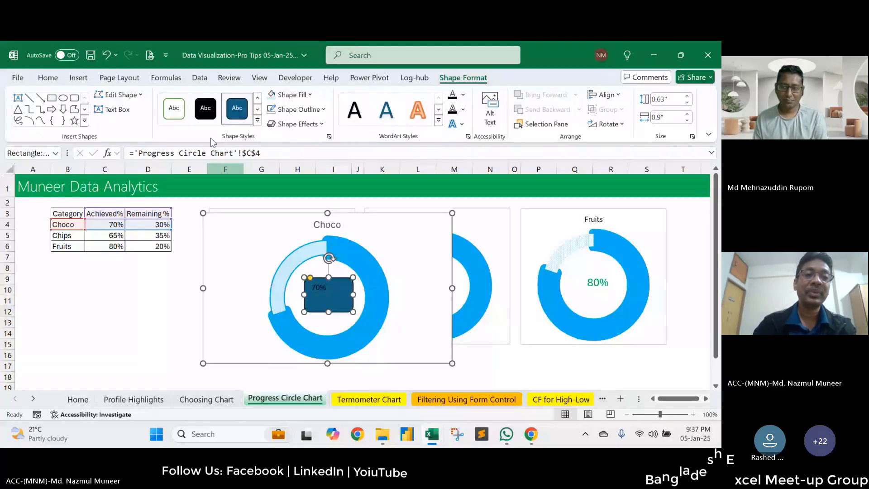
Step: Centre the rectangle's text horizontally and vertically and enlarge its font to size 18
left_click(48, 78)
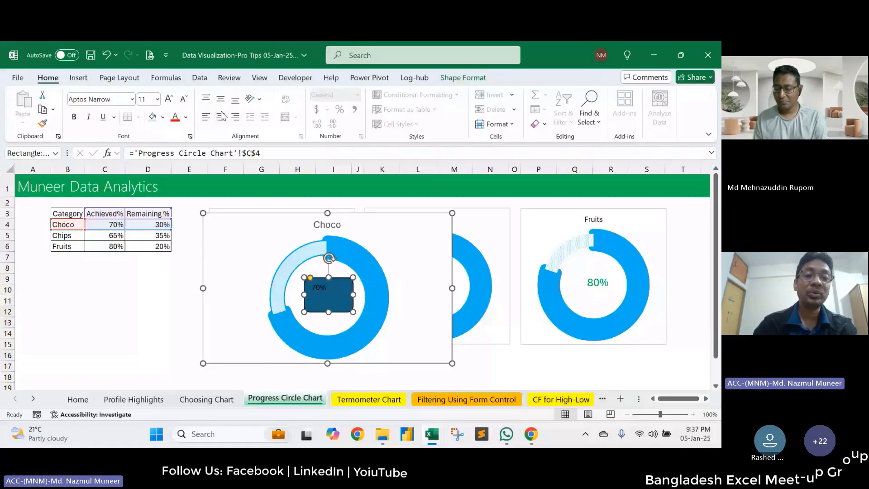
left_click(220, 117)
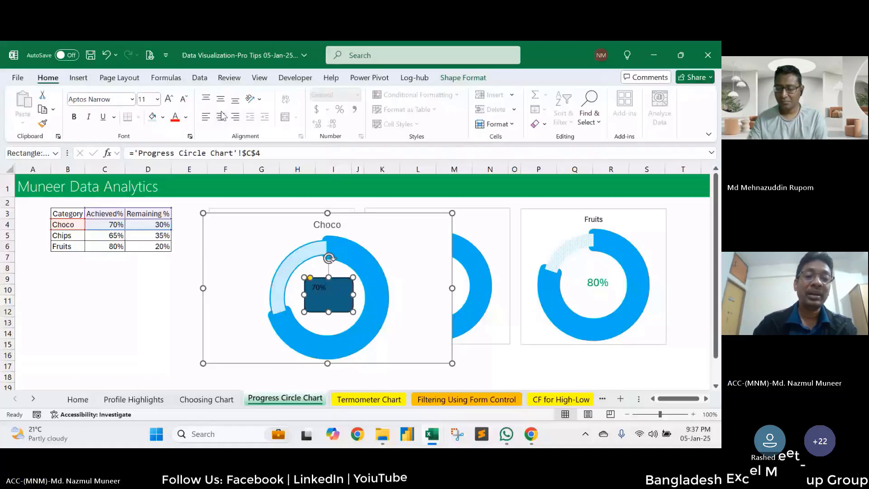
left_click(220, 99)
left_click(169, 99)
left_click(168, 99)
left_click(168, 99)
left_click(168, 99)
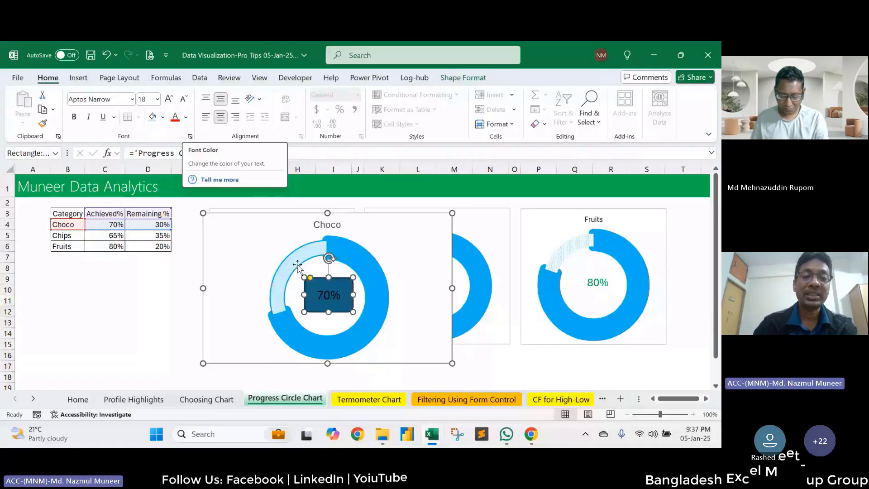
Step: Remove the outline and fill from the rounded rectangle so only the linked percentage shows, and deselect it
left_click(463, 77)
left_click(301, 110)
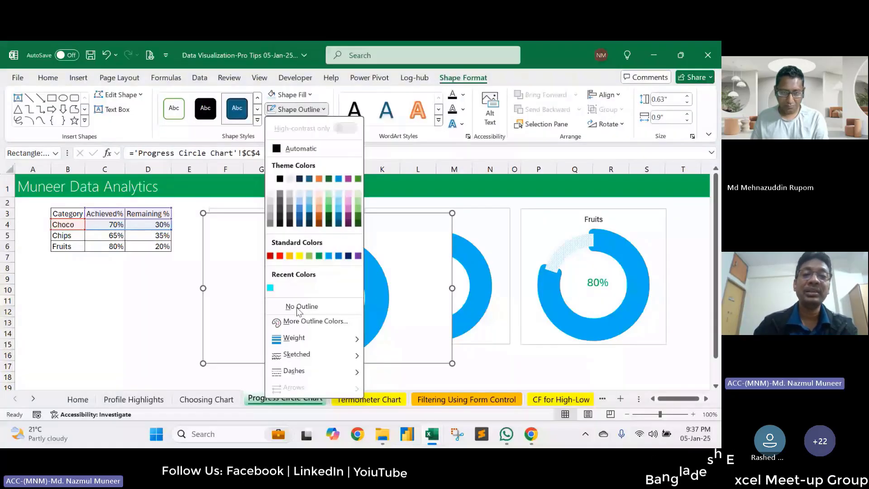
left_click(298, 307)
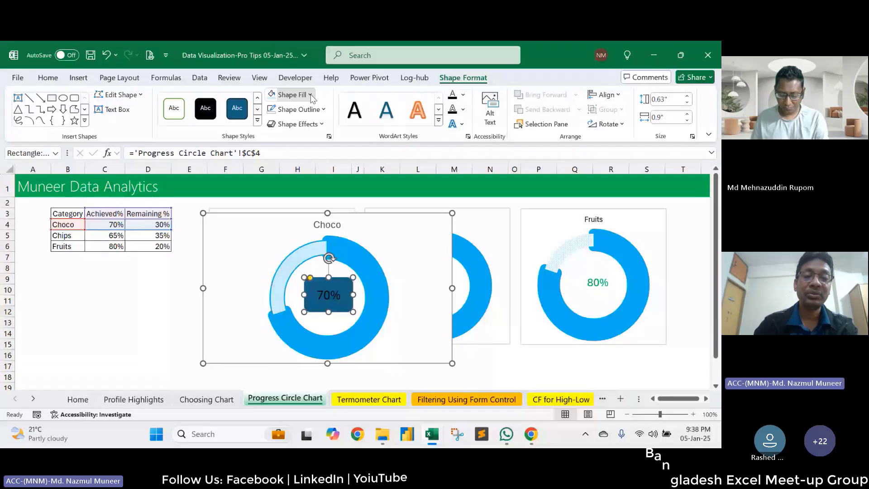
left_click(311, 95)
left_click(294, 293)
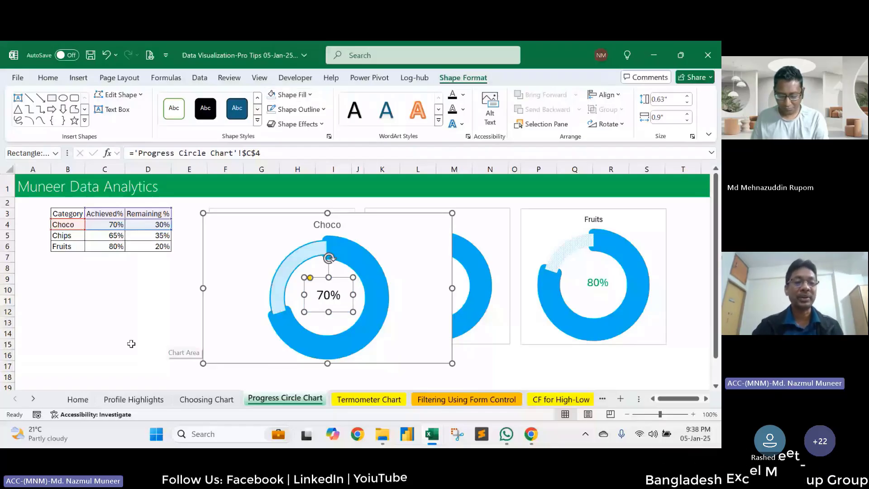
left_click(132, 344)
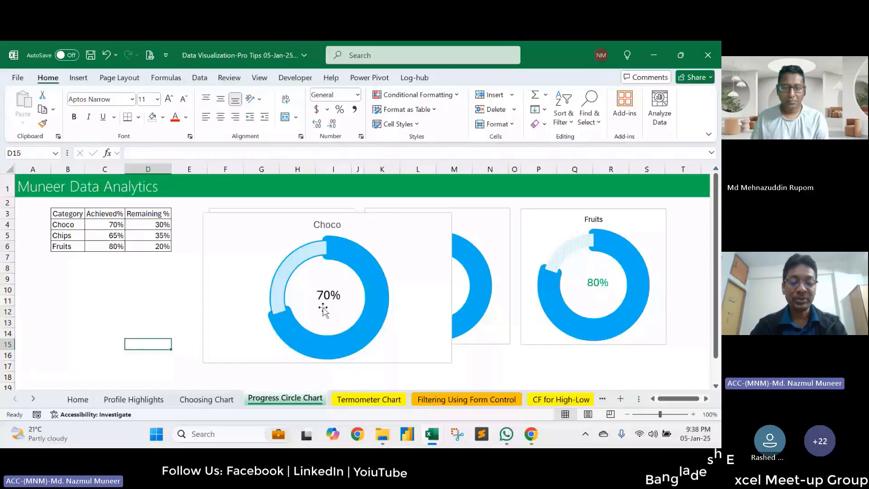
Step: Set Choco's Achieved% in cell C4 to 40% to test the linked chart and label
left_click(105, 225)
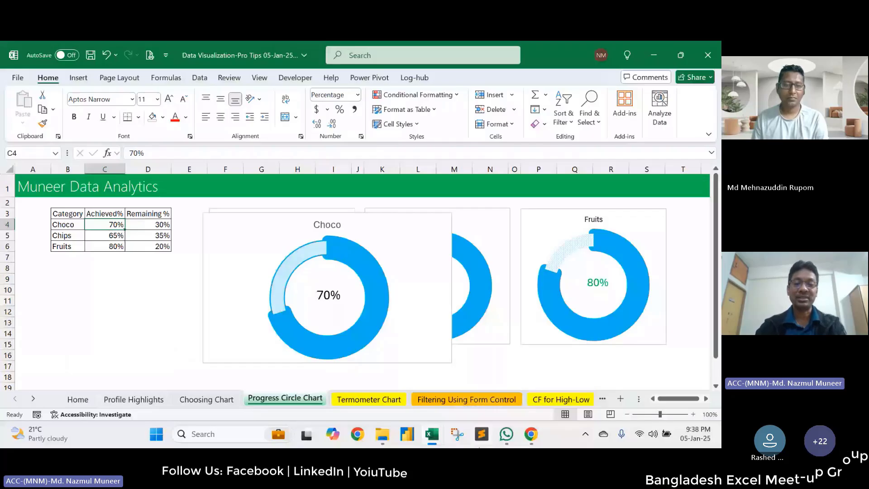
type("40")
key("Return")
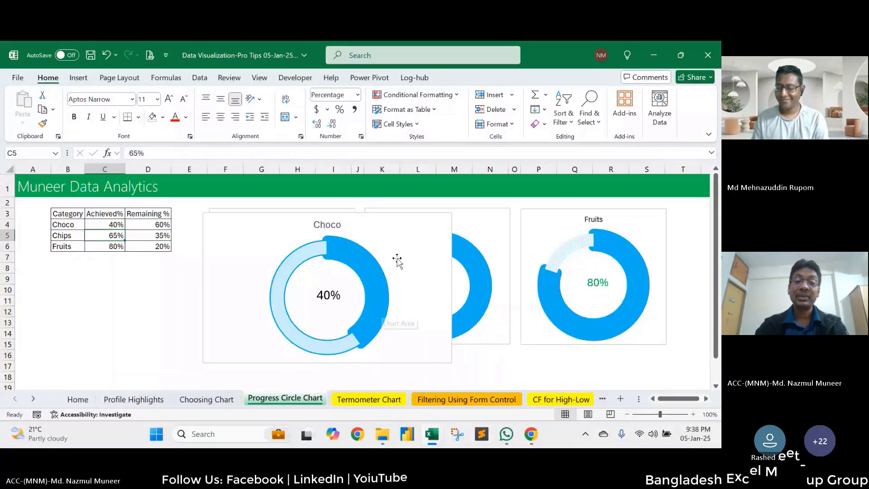
Step: Nudge the new Choco chart slightly on the sheet and deselect it
left_click_drag(396, 260, 398, 263)
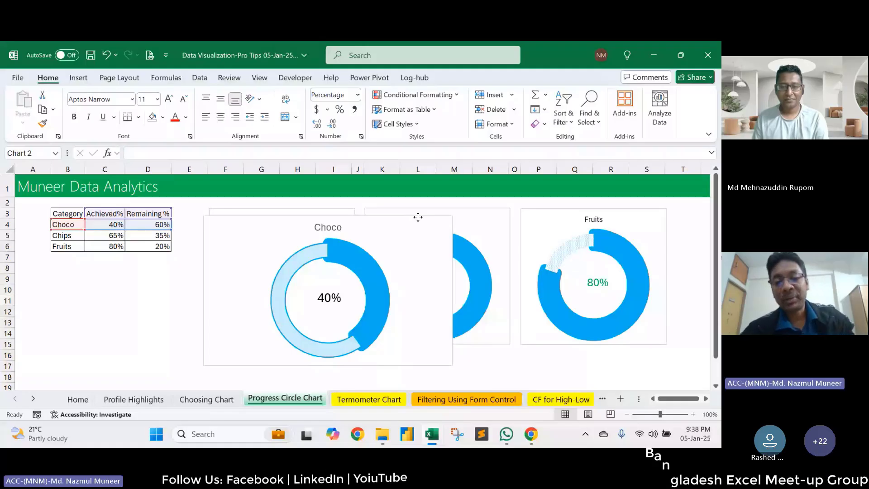
left_click_drag(418, 217, 421, 215)
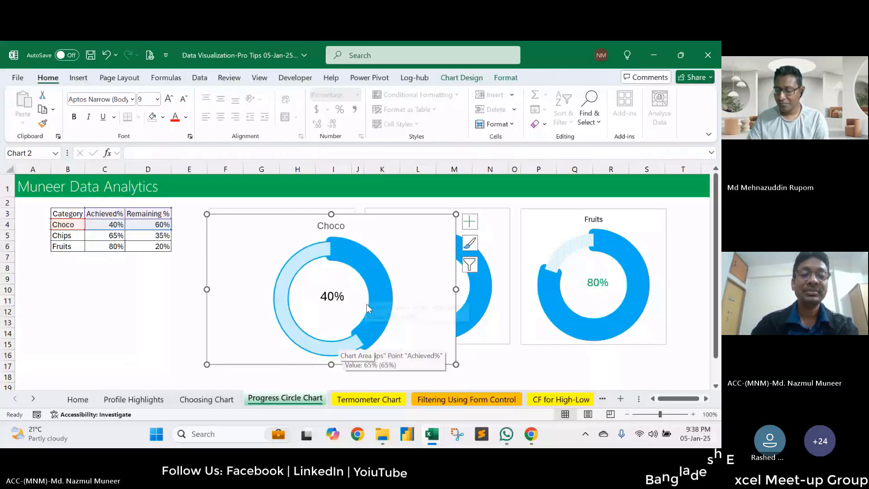
left_click(127, 289)
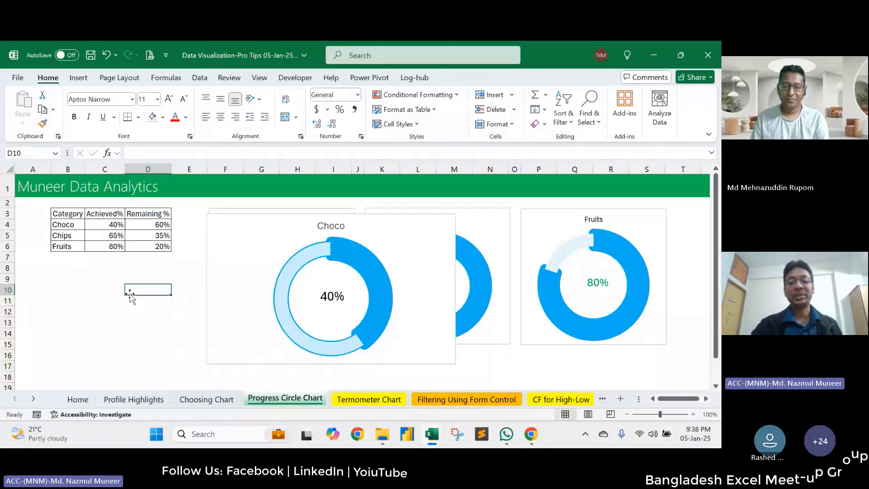
Step: Open the Termometer Chart sheet and move the cell selection up to F8
left_click(370, 399)
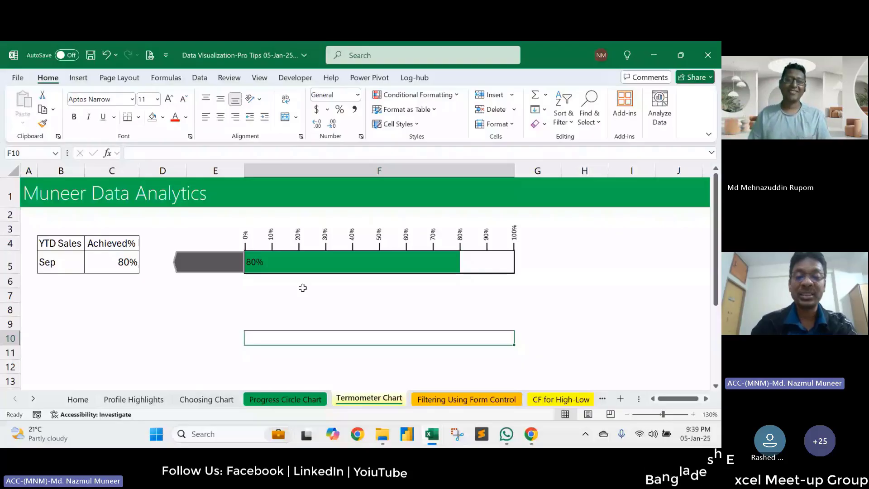
key("Up")
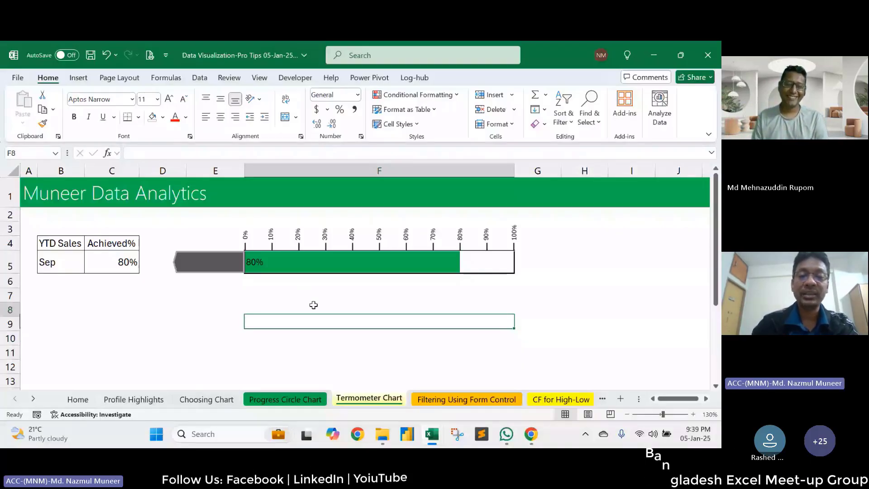
Step: Clear the conditional formatting rules from the thermometer bar cell F5
key("Up")
left_click(351, 260)
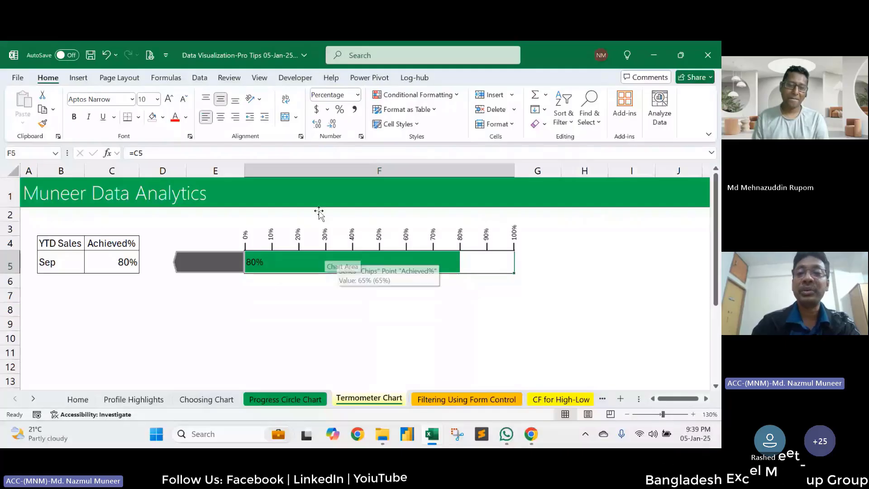
left_click(456, 95)
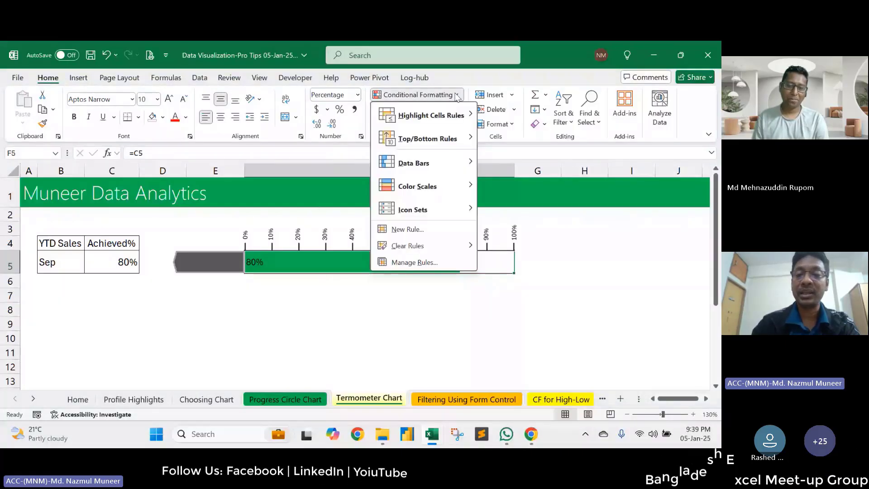
left_click(407, 245)
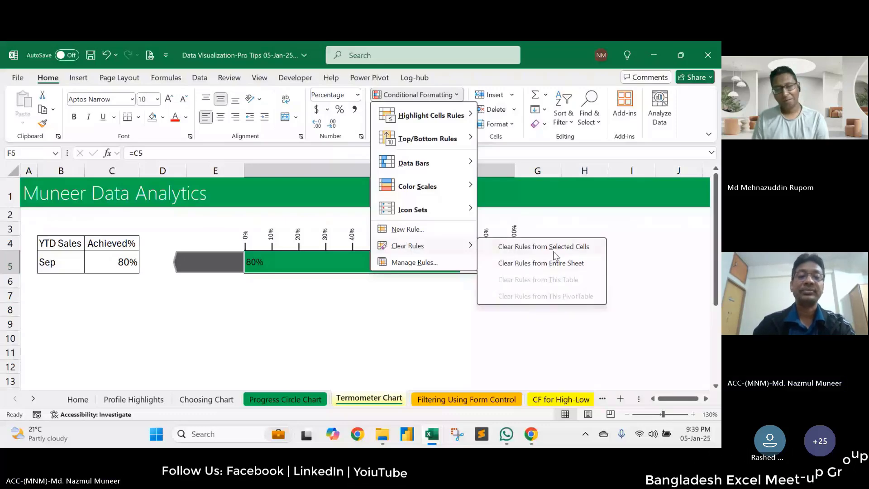
left_click(553, 249)
Step: Enter the formula =C5 in F5 to link the bar cell to Sep's Achieved%
key("Down")
key("Down")
key("Down")
key("Down")
left_click(257, 262)
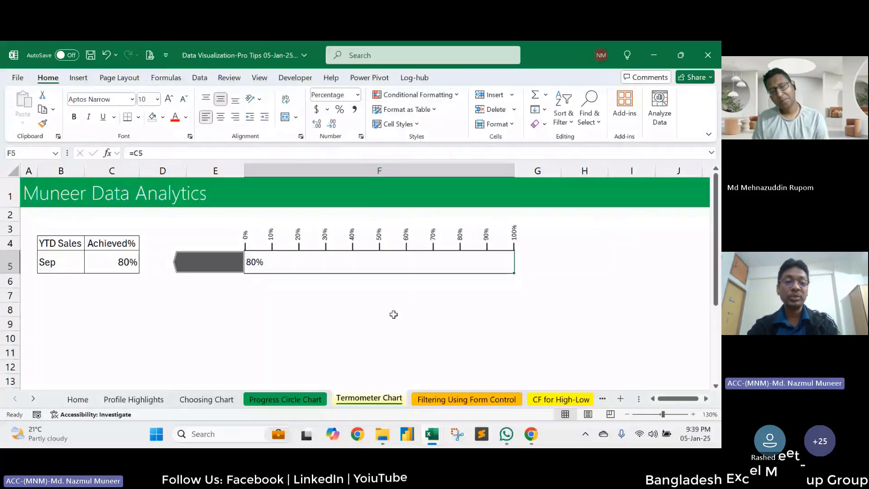
type("=")
left_click(113, 262)
key("Return")
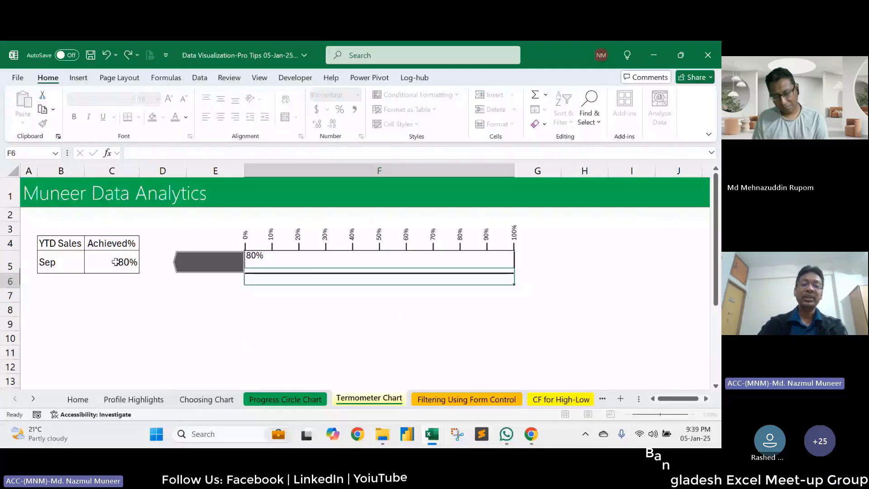
Step: Apply a green solid-fill data bar to cell F5
left_click(344, 262)
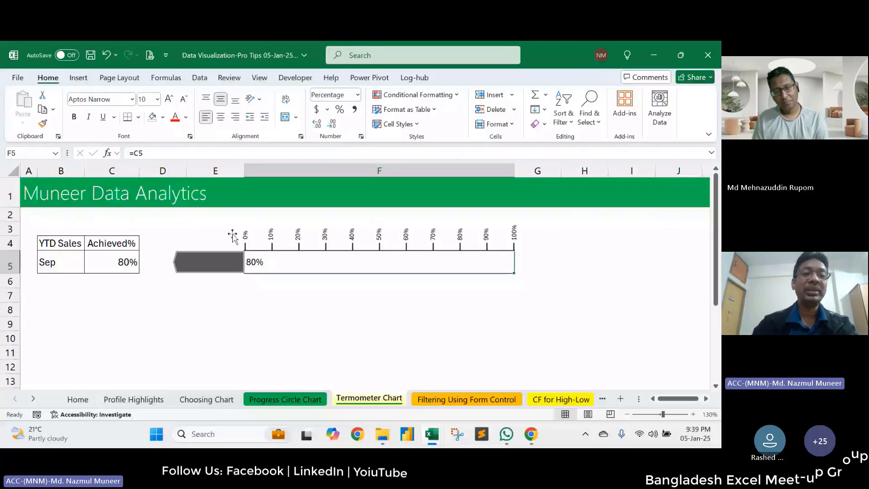
left_click(414, 95)
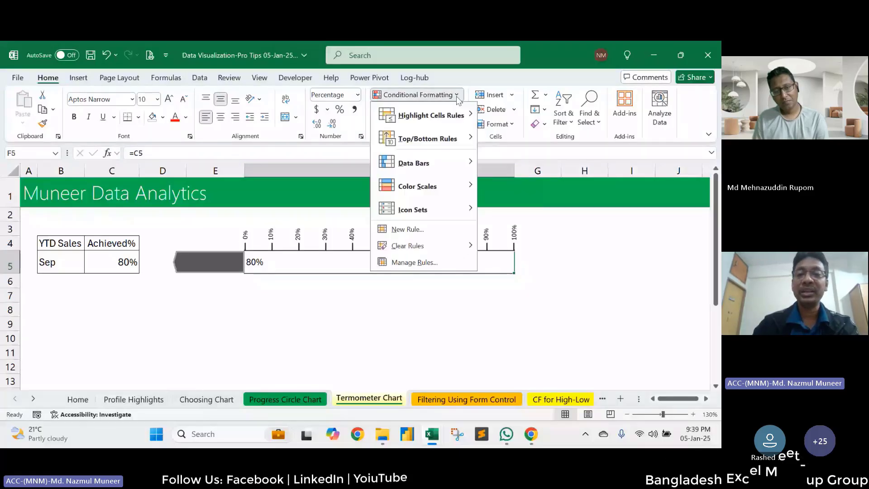
mouse_move(419, 167)
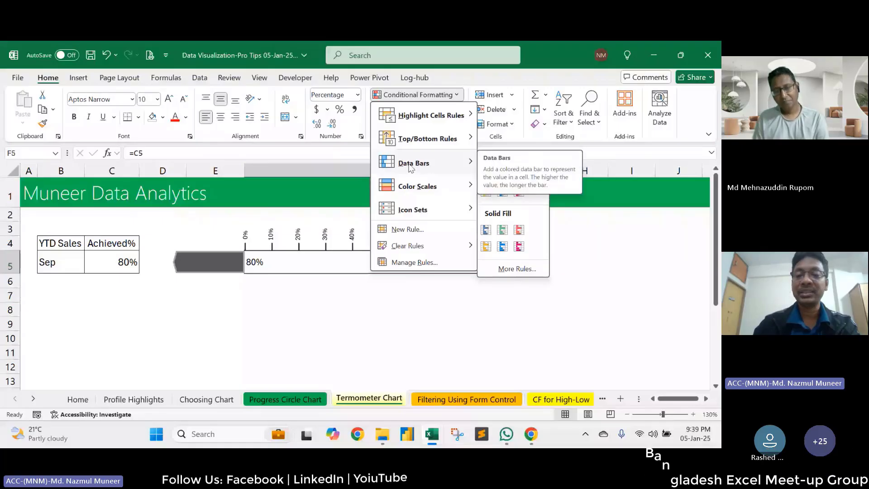
left_click(501, 230)
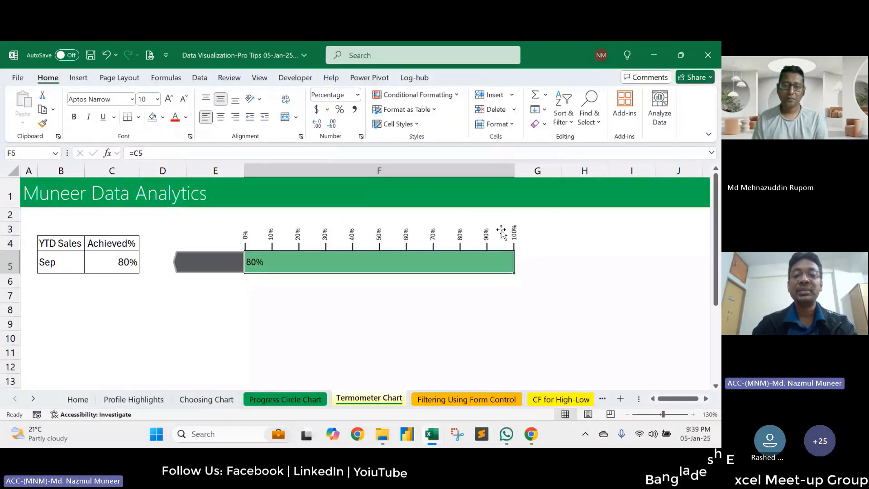
Step: Open F5's data bar rule for editing and set its minimum type to Number with value 0
mouse_move(425, 266)
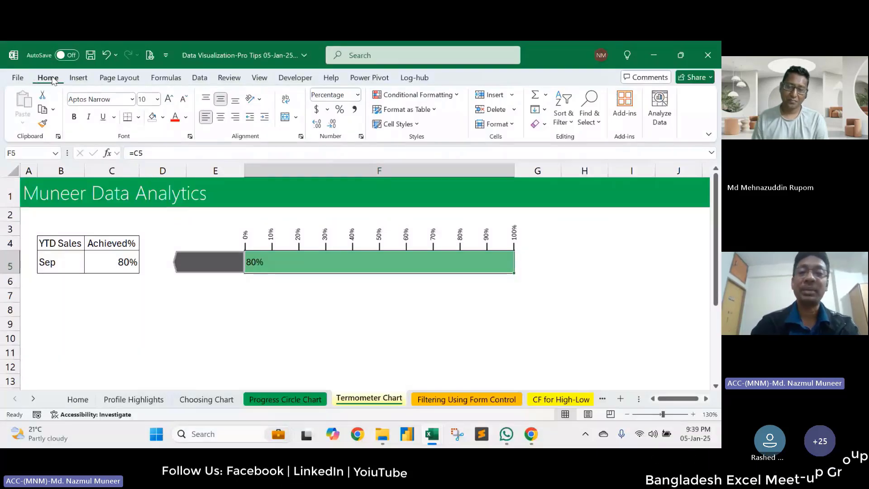
left_click(417, 95)
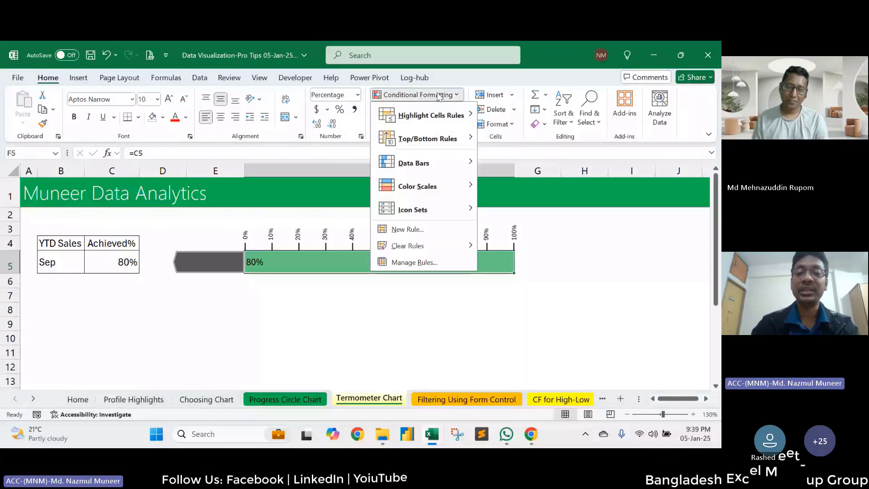
left_click(409, 262)
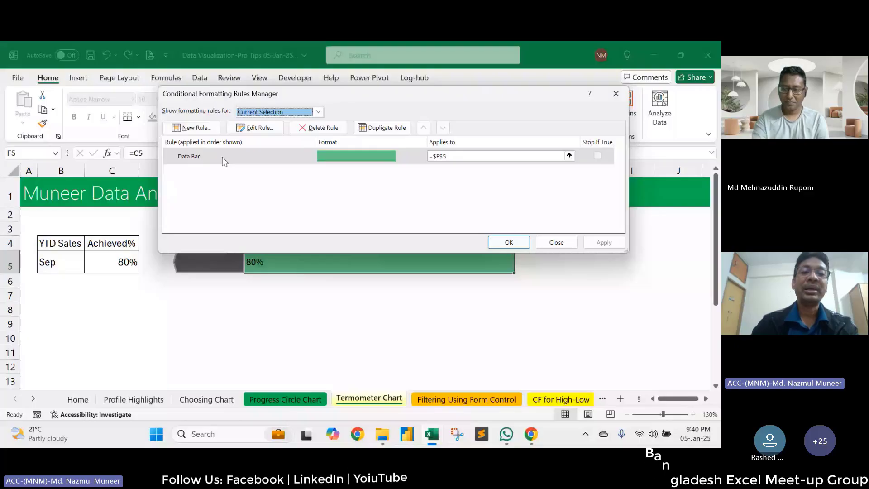
left_click(252, 129)
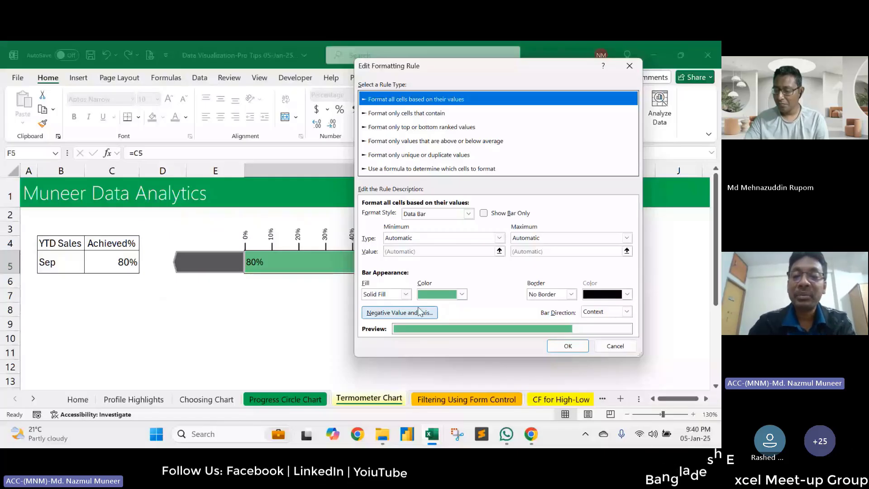
left_click(481, 238)
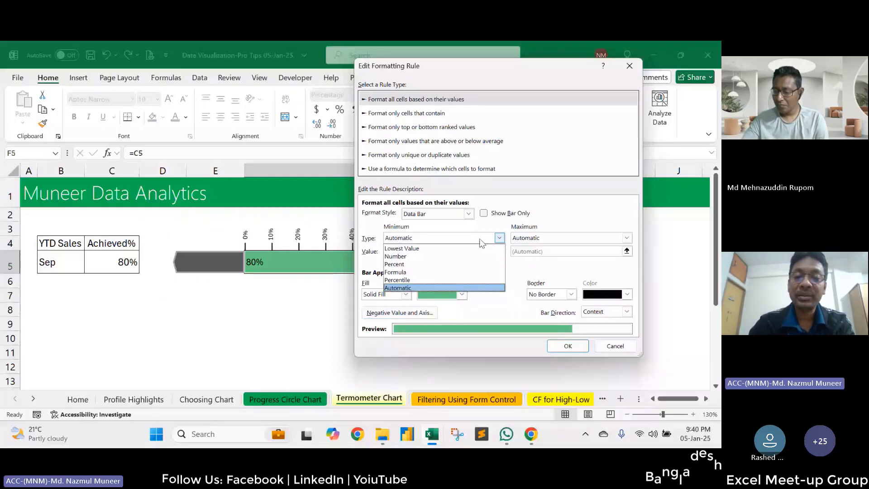
left_click(454, 256)
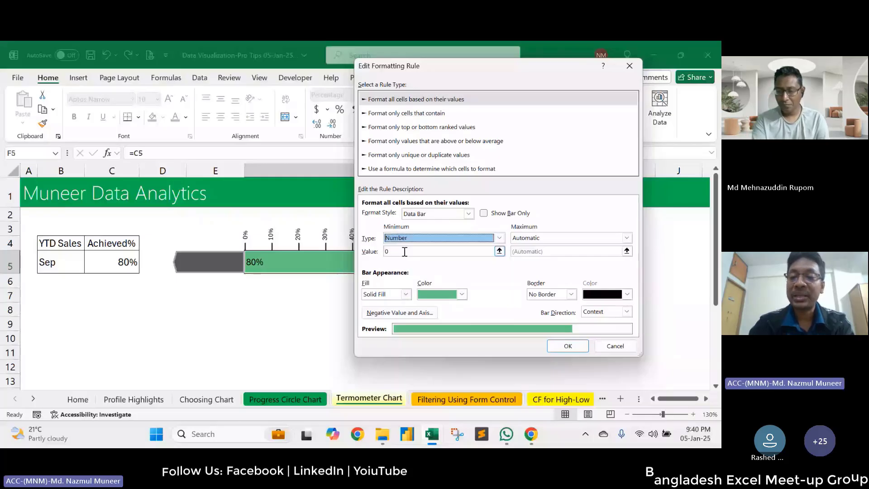
Step: Set the data bar's maximum type to Number with value 1 and apply the edited rule
left_click(598, 239)
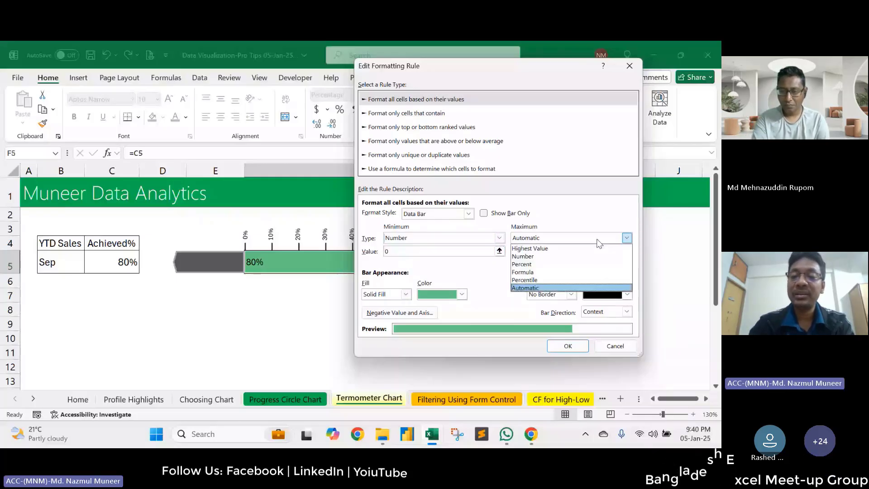
left_click(523, 256)
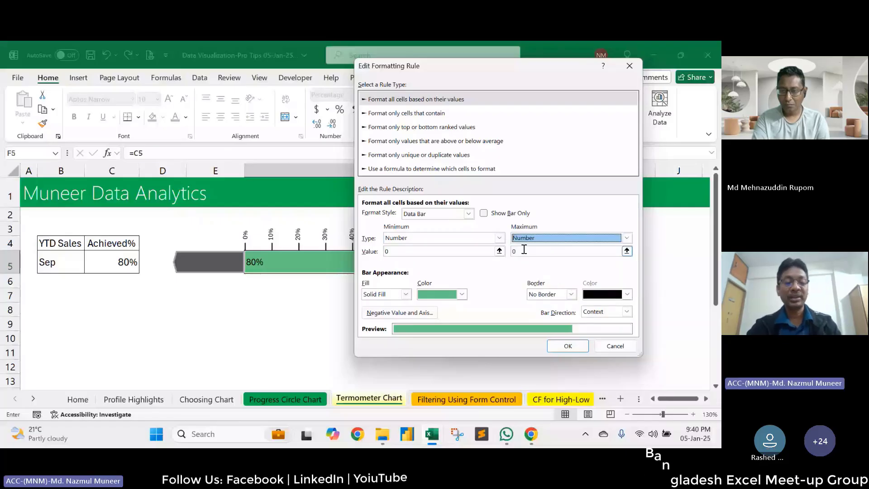
left_click(524, 249)
key("BackSpace")
type("1")
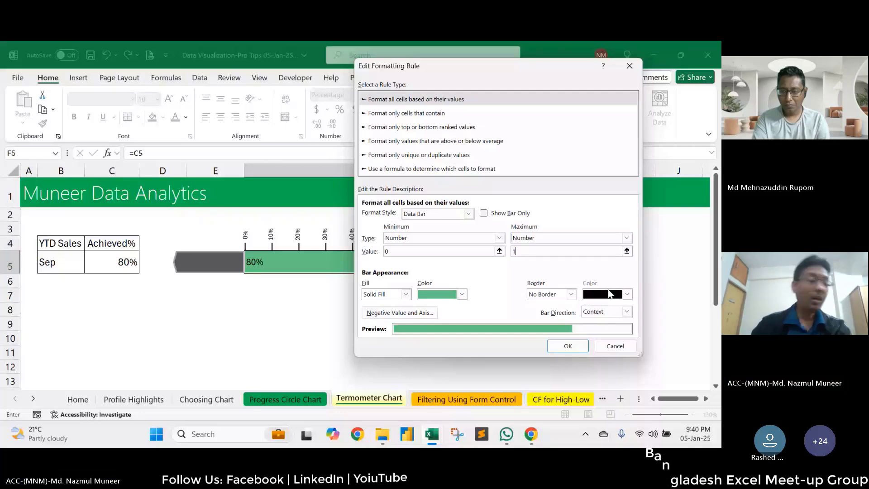
left_click(564, 347)
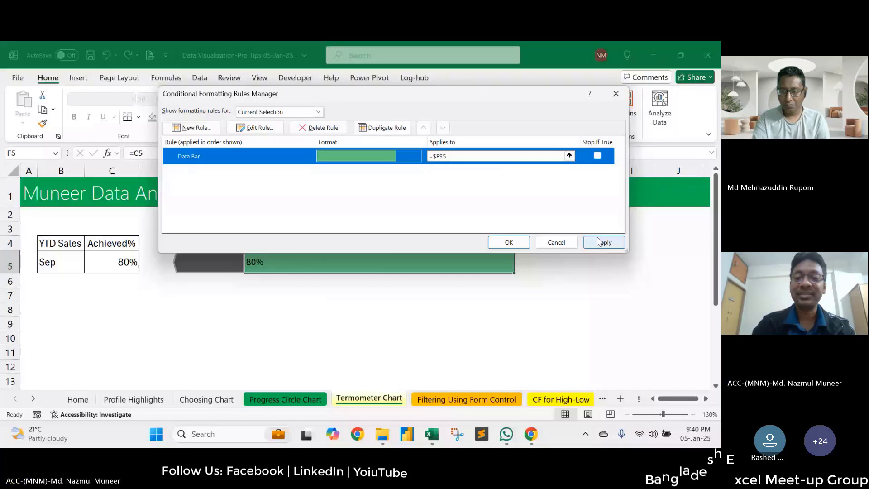
left_click(509, 243)
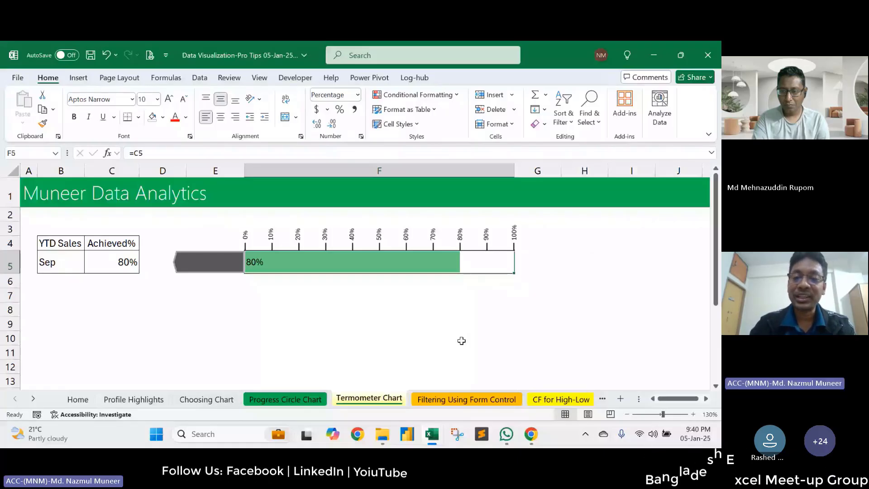
Step: Nudge the tick-mark picture above the bar slightly, select the 80%, 60% and 40% scale labels in turn, and deselect them
left_click(459, 248)
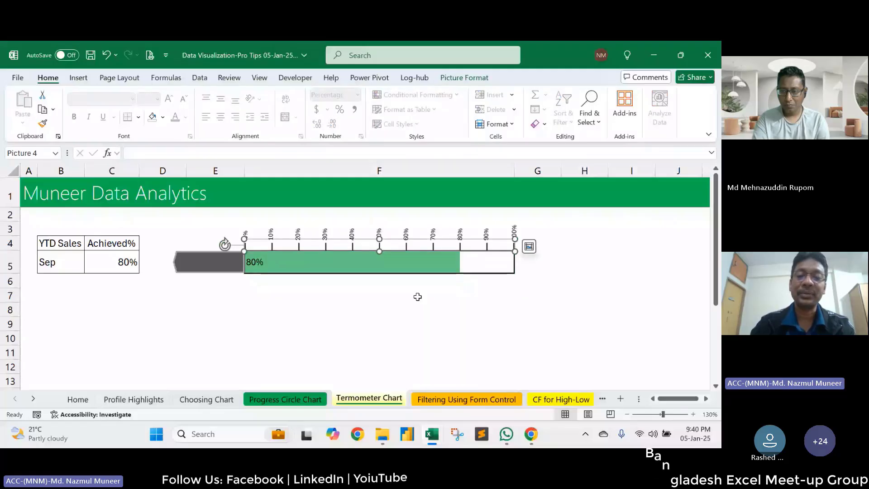
mouse_move(474, 251)
left_mouse_down()
mouse_move(481, 258)
mouse_move(455, 297)
mouse_move(476, 250)
left_mouse_up()
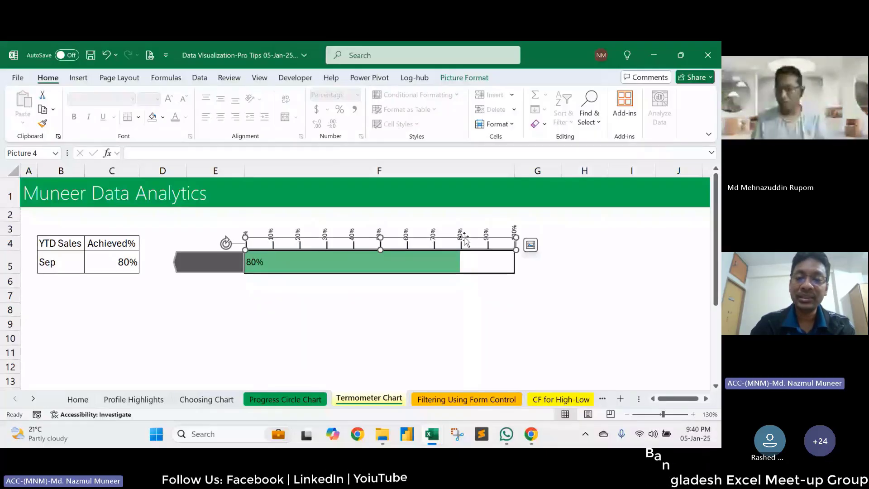
left_click(464, 238)
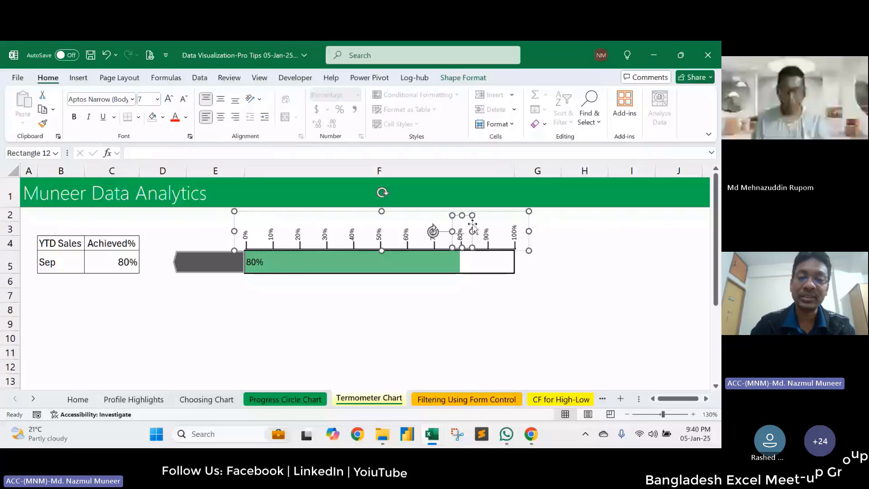
left_click(408, 235)
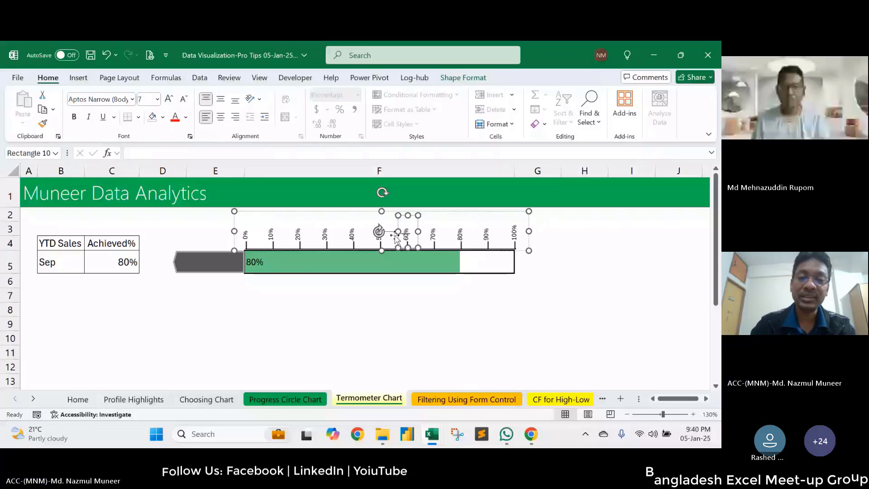
left_click(352, 235)
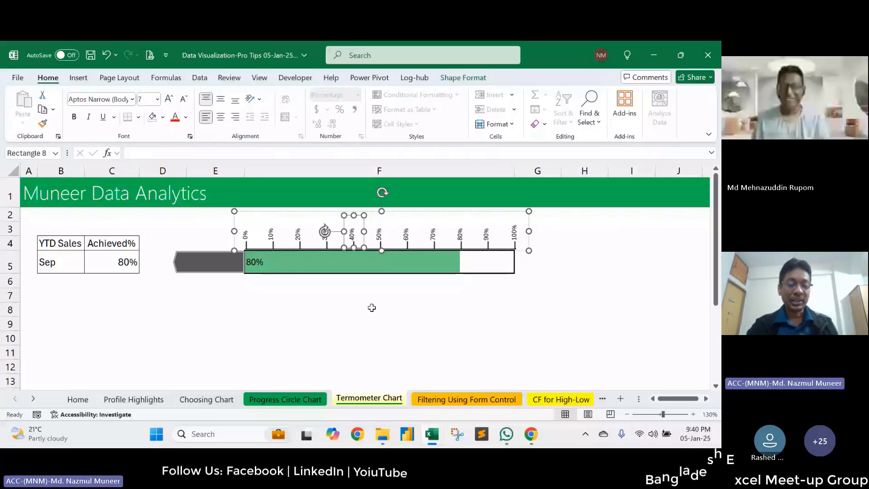
left_click(372, 308)
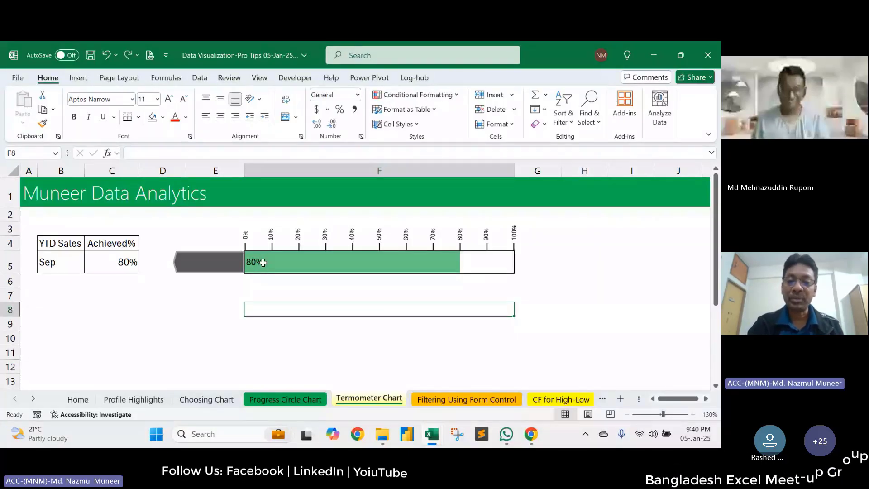
left_click(473, 261)
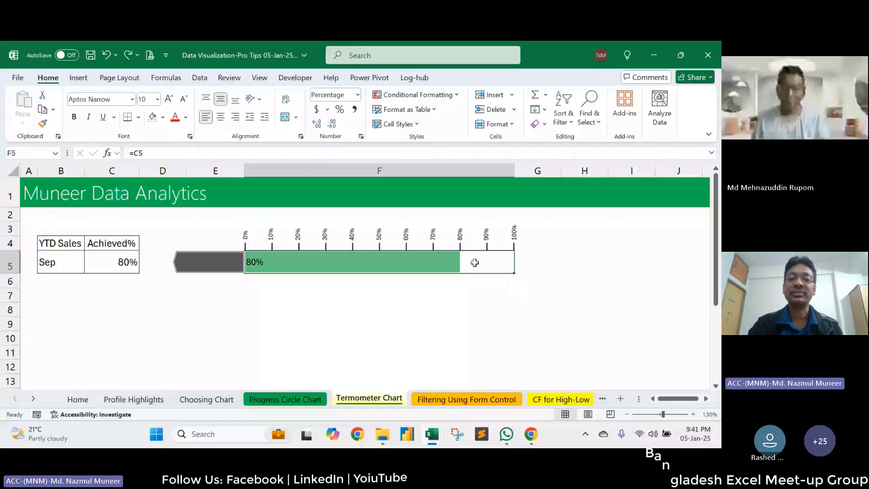
left_click(222, 263)
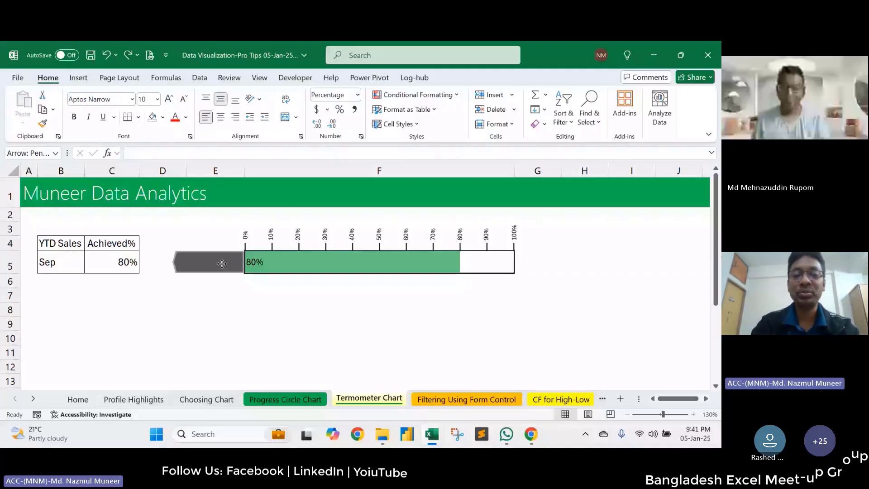
left_click(376, 307)
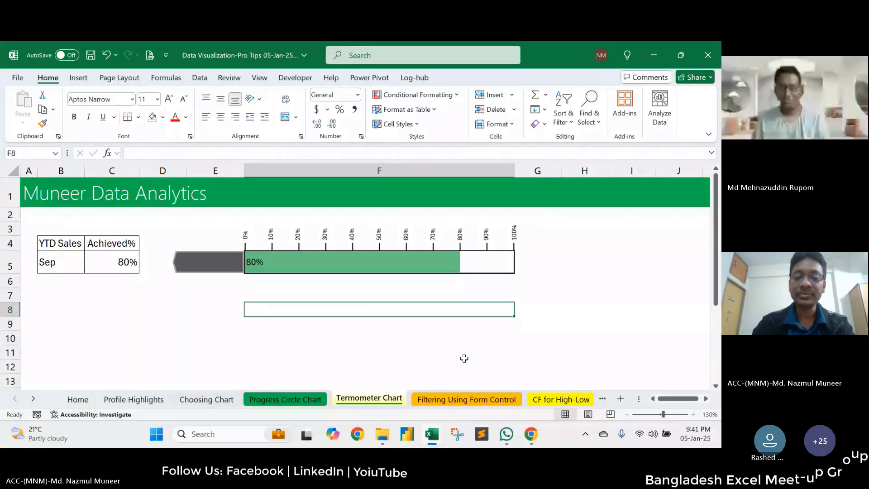
left_click(584, 262)
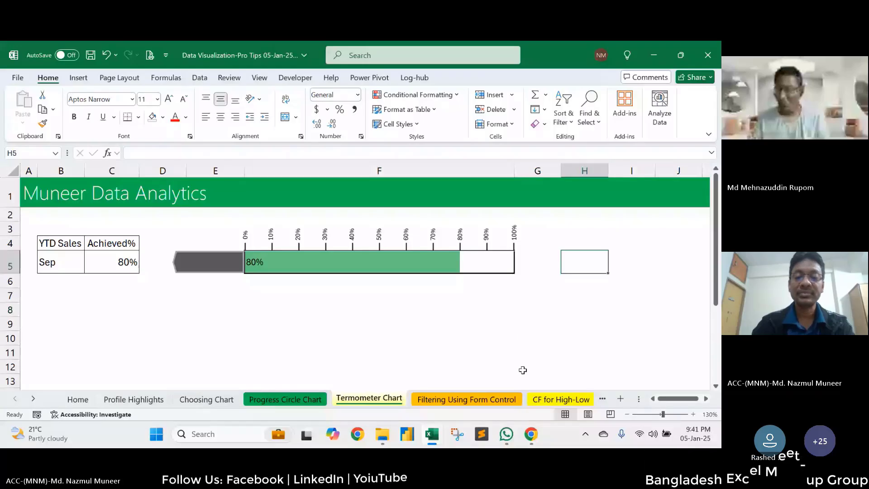
Step: Open the Filtering Using Form Control sheet and move the cell selection down to S8
left_click(444, 400)
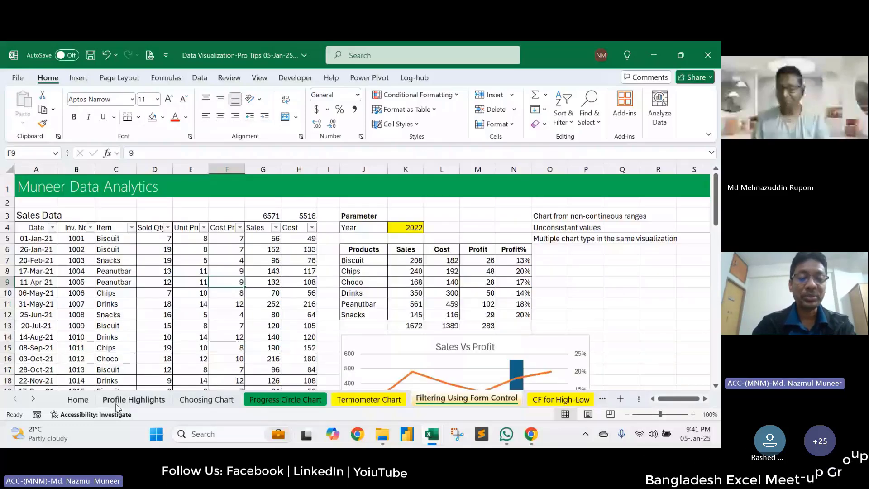
left_click(33, 399)
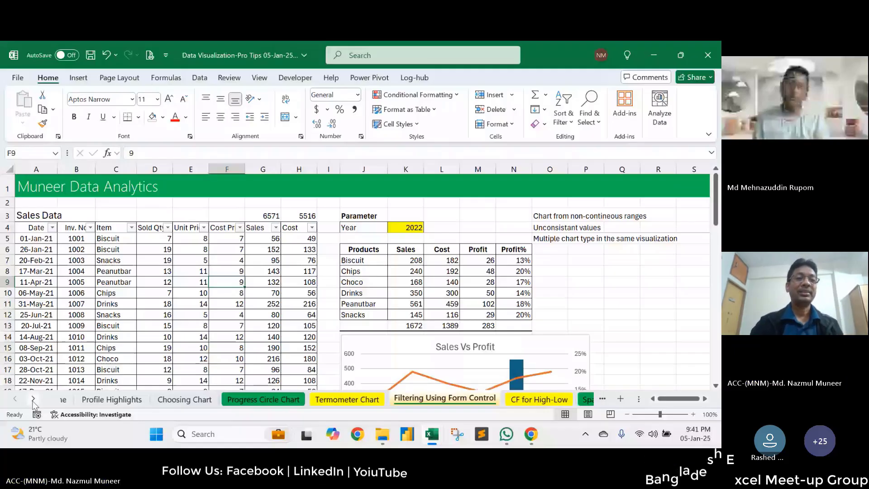
left_click(33, 399)
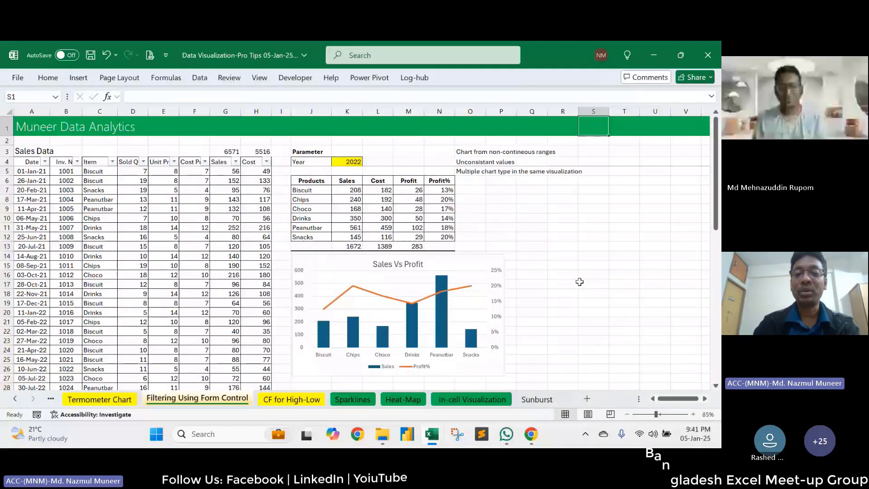
key("Down")
key("Down")
key("Down")
key("Down")
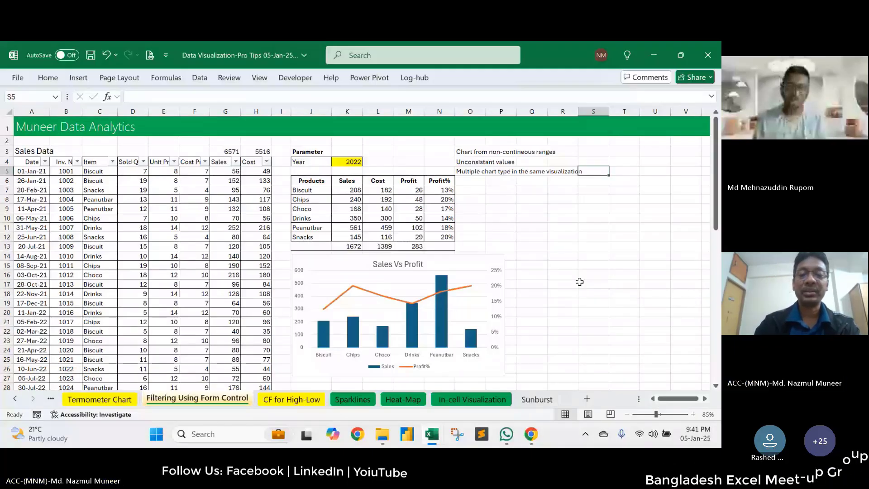
key("Down")
key("Down")
key("Down")
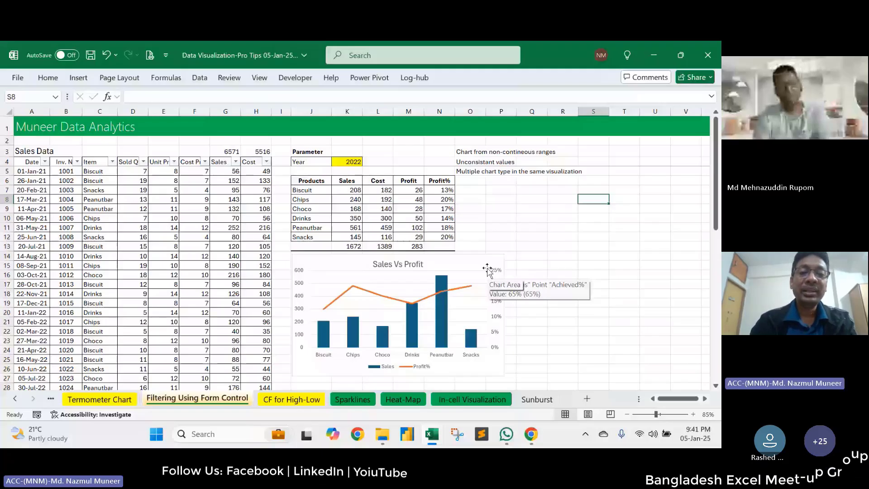
Step: Select the product names from Biscuit to Snacks and examine the SUMIFS formula behind Biscuit's Sales in K7, leaving it unedited
left_click(320, 192)
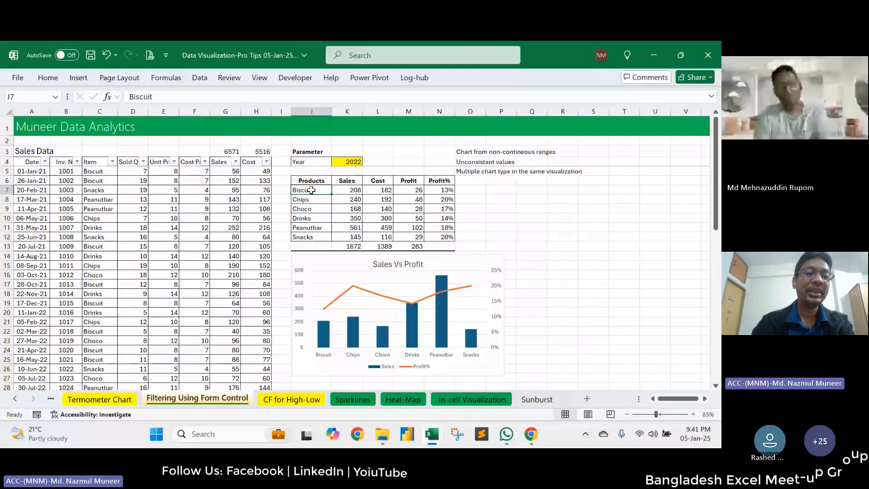
left_click_drag(312, 193, 312, 237)
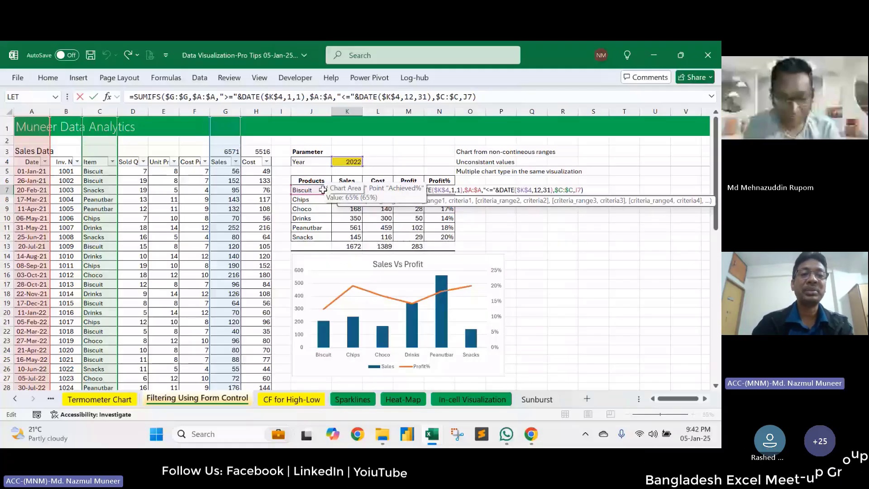
key("Escape")
left_click_drag(147, 97, 455, 99)
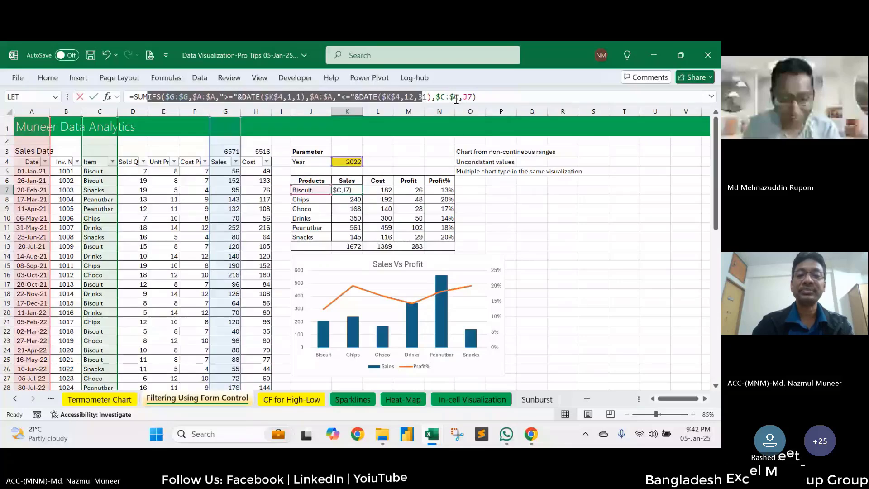
key("Escape")
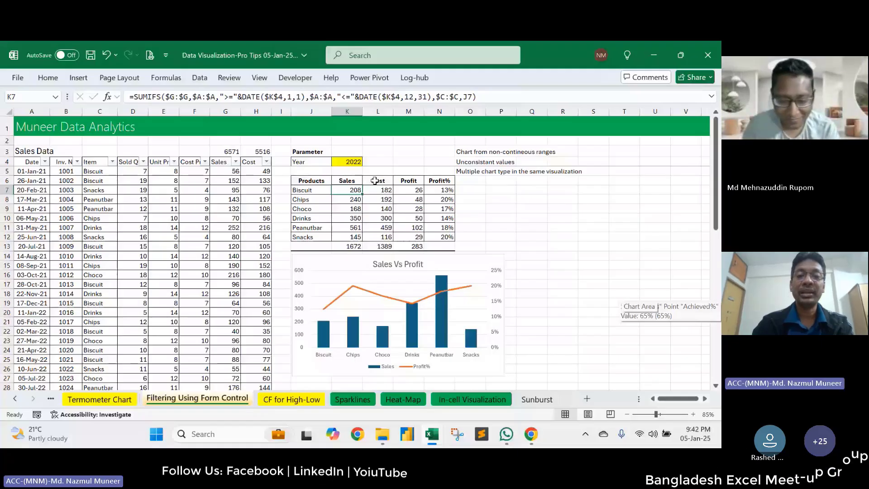
Step: Switch the Year parameter in K4 to 2023, and set it back to 2022
left_click(355, 162)
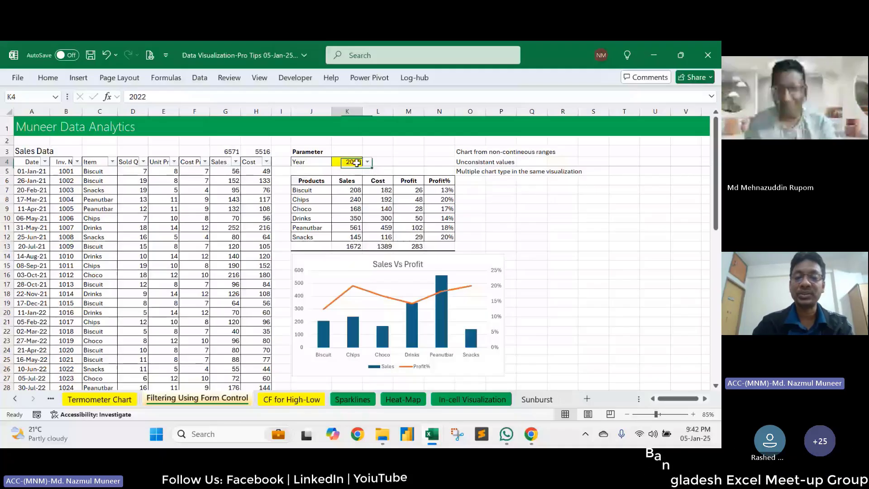
left_click(367, 162)
left_click(350, 186)
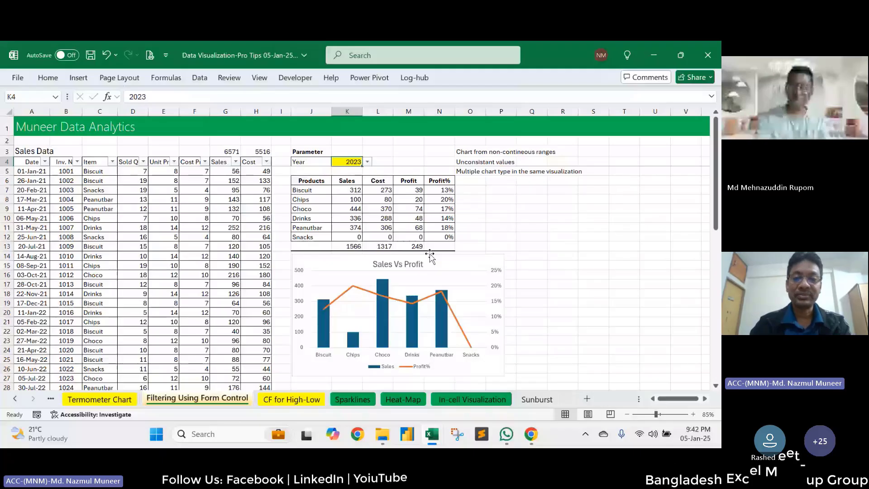
key("Down")
key("Down")
key("Down")
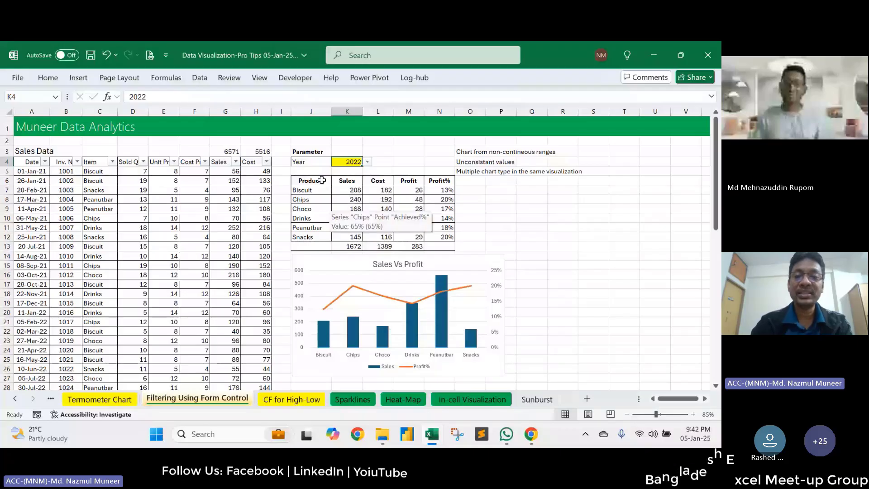
Step: Select the summary table's Products cells, K7, the Profit% column, the whole range J6:N12, and the Cost and Profit columns in turn
left_click_drag(311, 181, 312, 227)
left_click(348, 190)
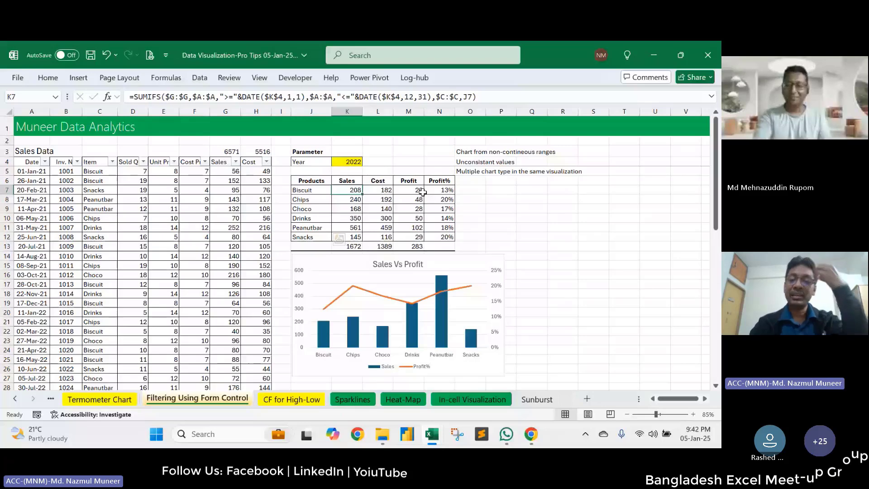
left_click_drag(439, 180, 441, 236)
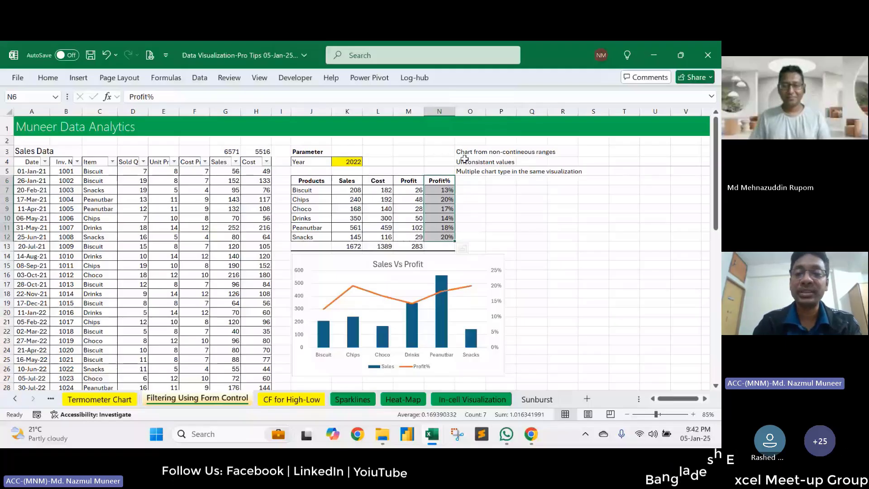
left_click(312, 181)
key("ctrl+shift+Right")
key("ctrl+shift+Down")
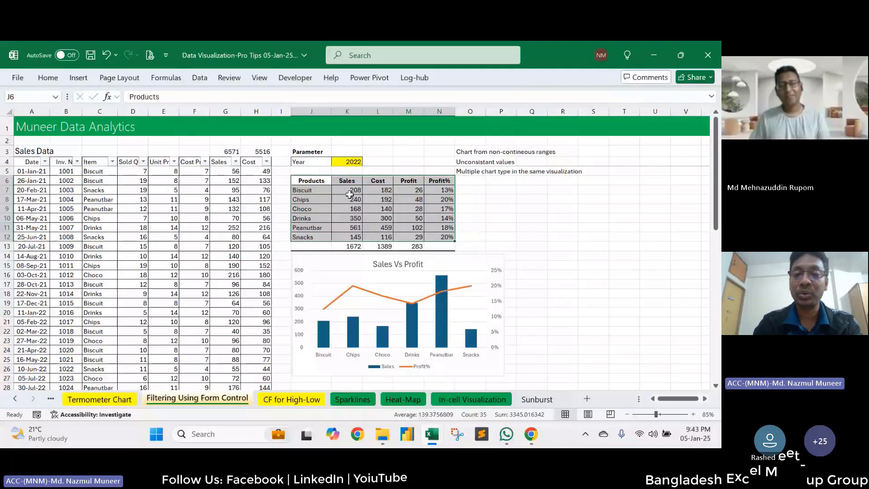
left_click_drag(378, 180, 408, 233)
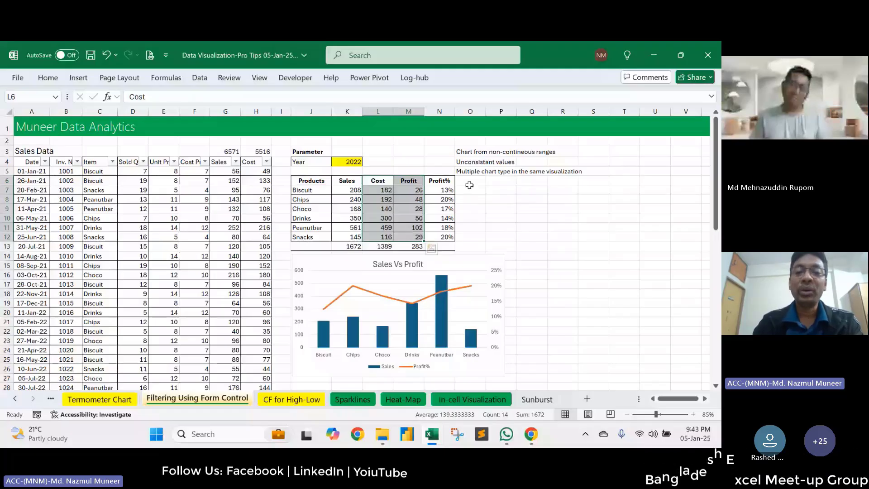
Step: Compare Biscuit's Profit% formula in N7 with its Sales formula in K7
left_click(441, 190)
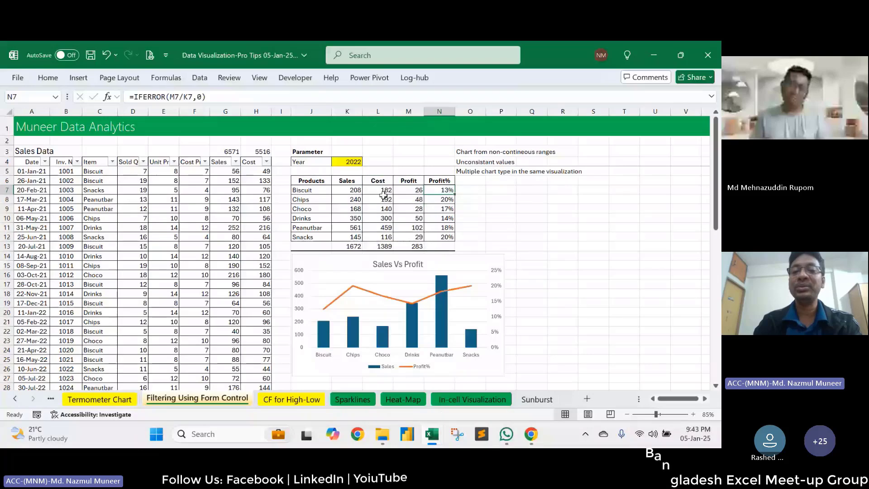
left_click(352, 191)
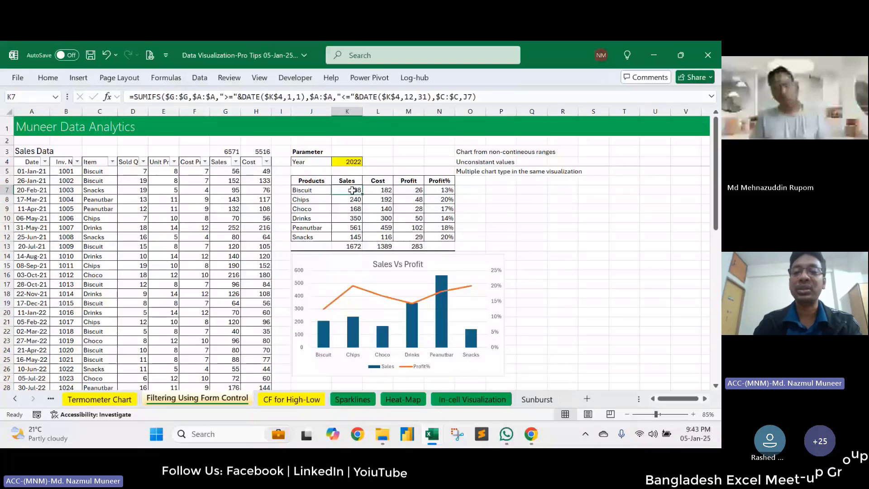
left_click(446, 190)
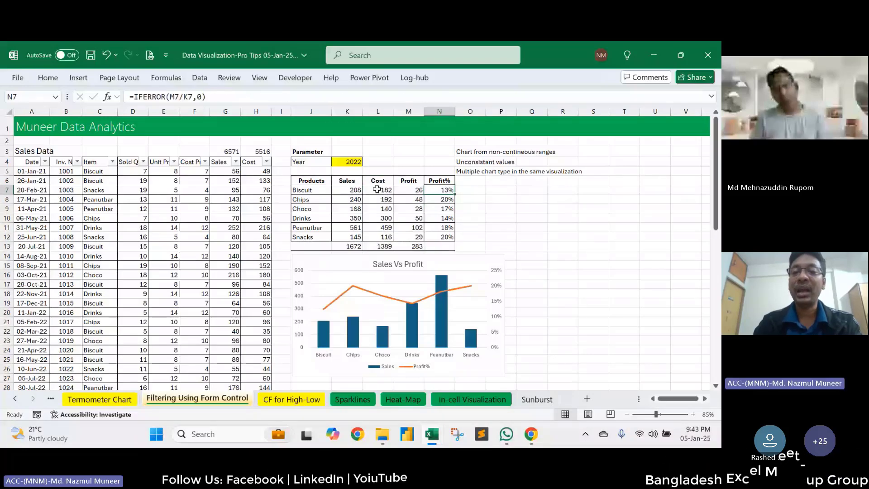
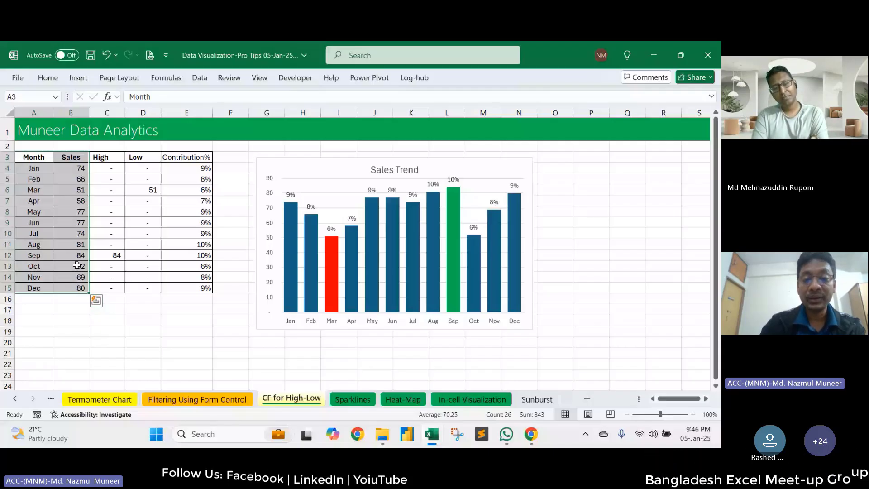
Step: On the CF for High-Low sheet, select the Mar and Sep rows in turn and set March's sales in B6 to 78
left_click_drag(37, 190, 71, 190)
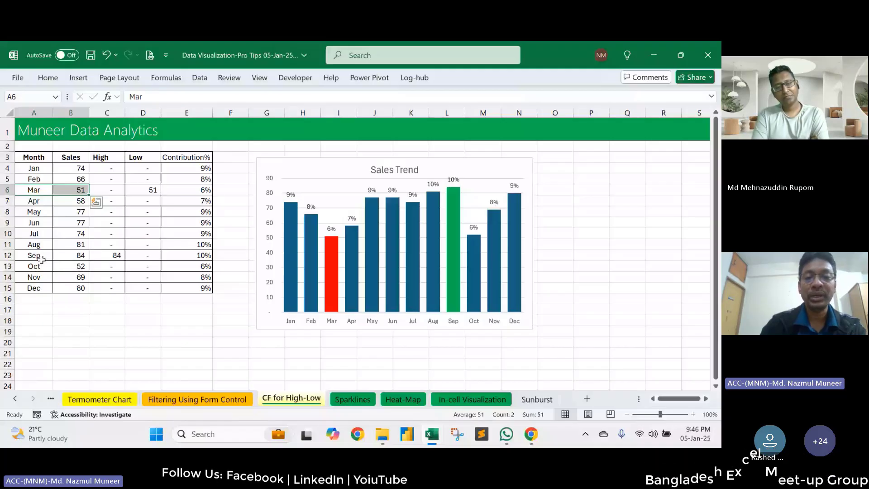
left_click_drag(41, 258, 71, 256)
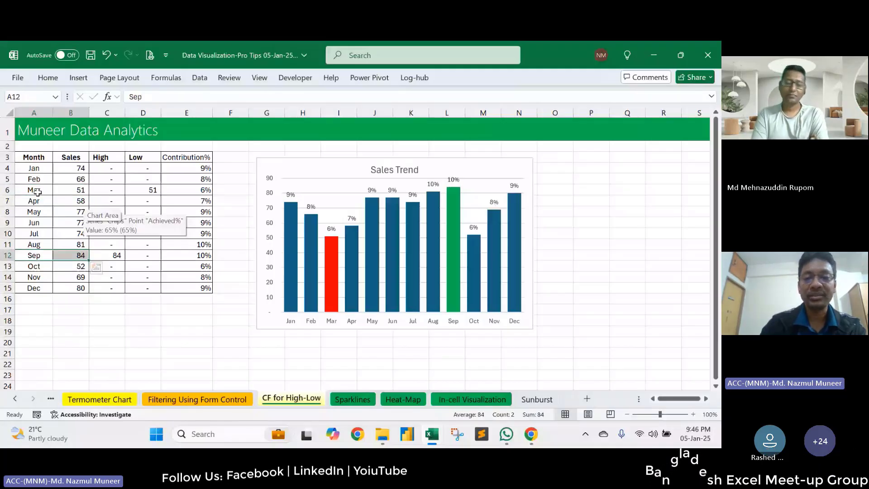
left_click_drag(37, 192, 71, 190)
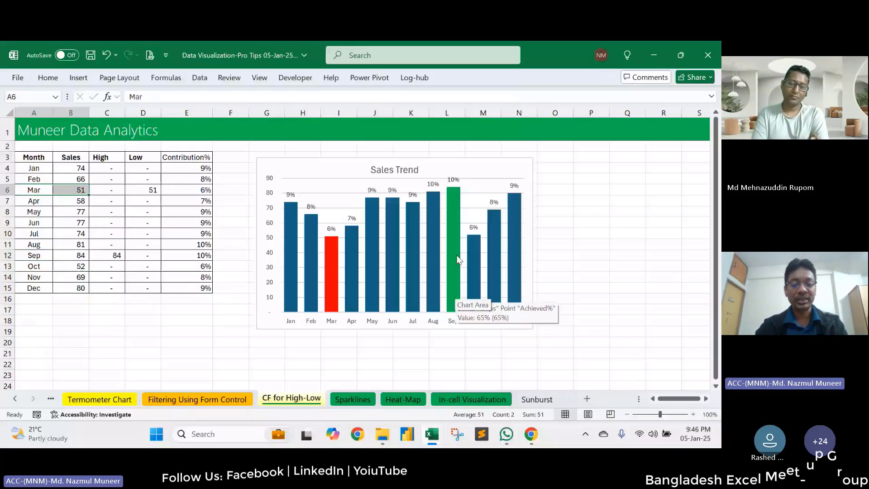
key("Right")
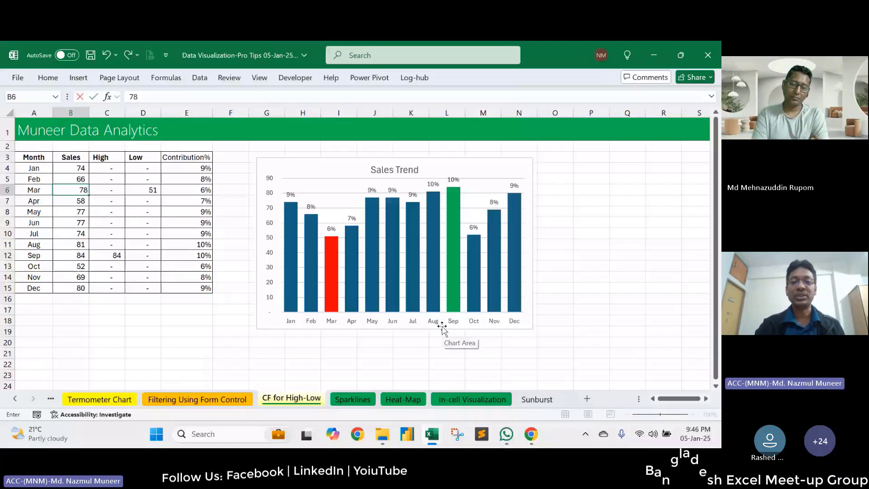
type("78")
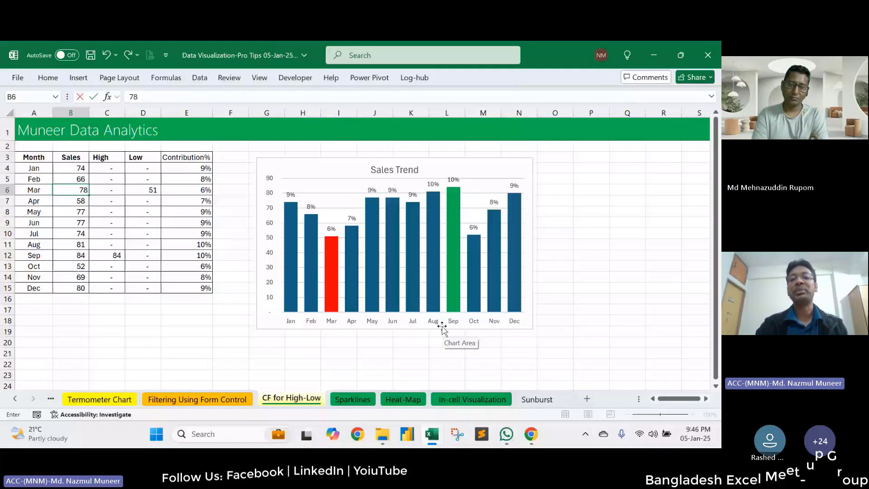
key("Return")
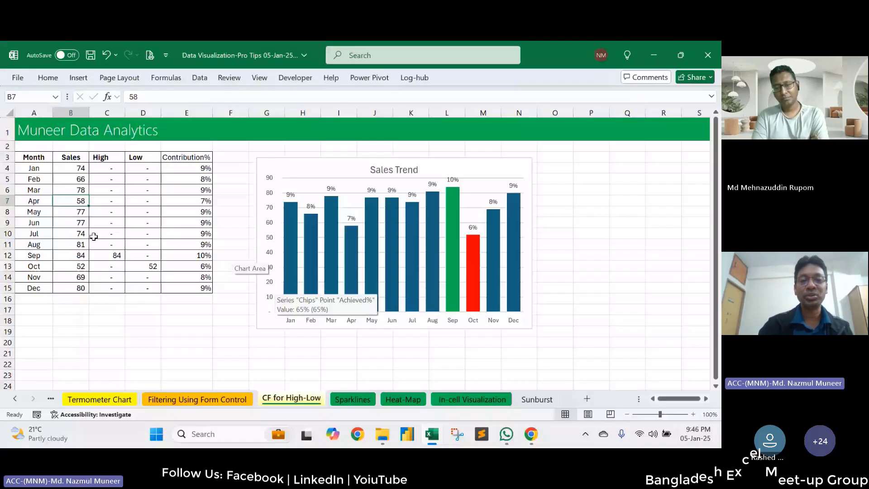
Step: Select the Month and Sales data A3:B15 and examine the MAX test and B4 references in the High formula in C4
scroll(94, 236, "up", 2, "ctrl")
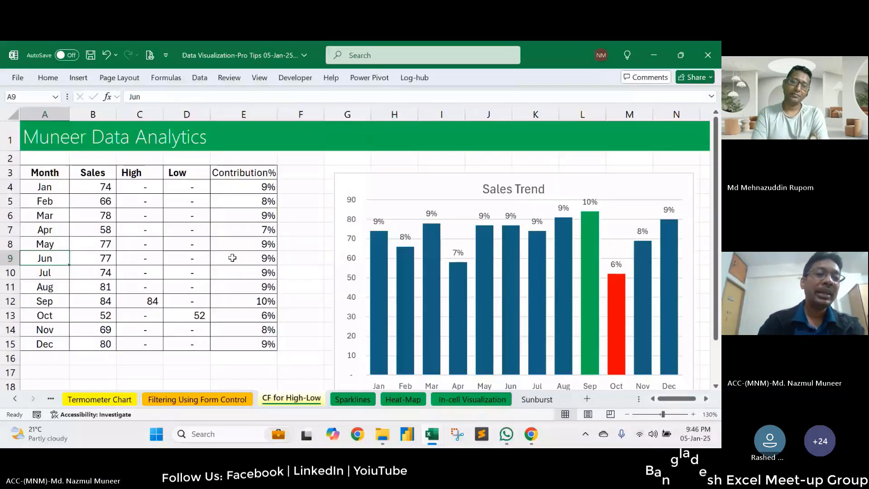
scroll(84, 173, "down", 1, "ctrl")
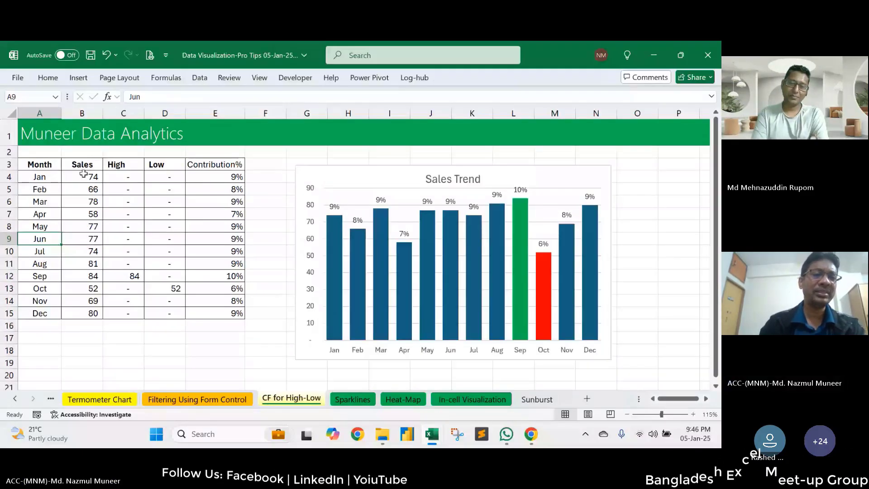
left_click_drag(40, 164, 82, 313)
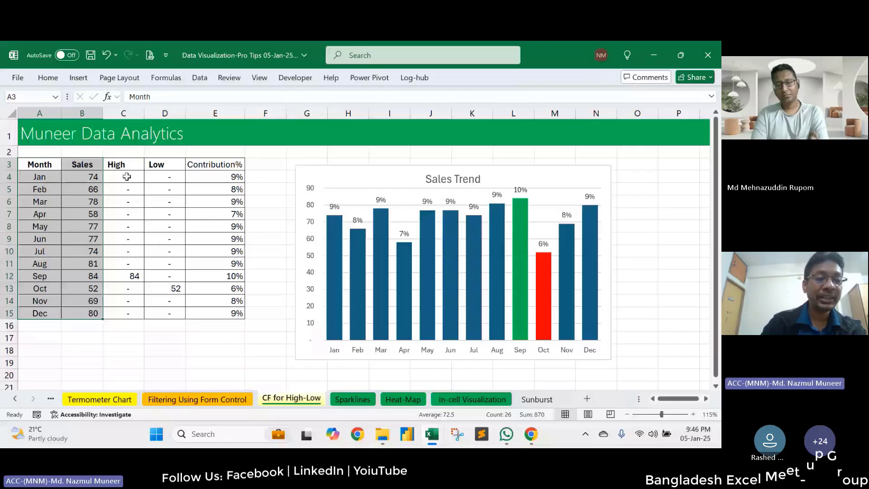
double_click(118, 176)
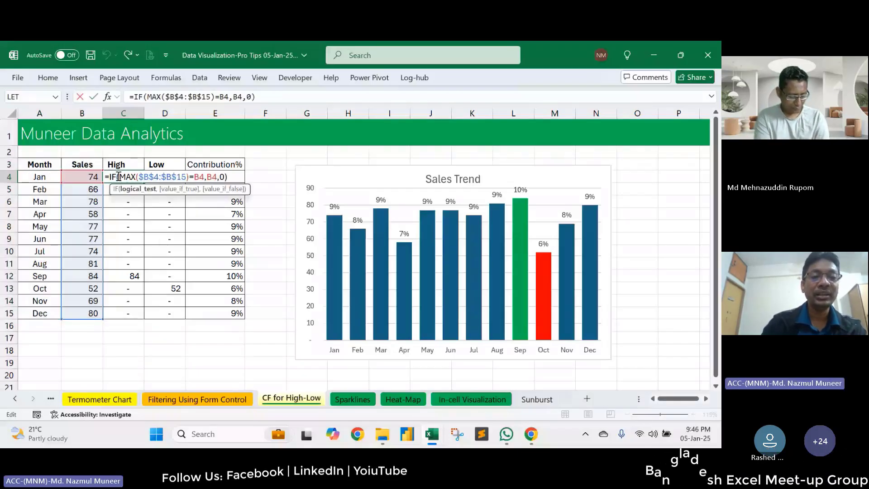
left_click_drag(118, 177, 186, 181)
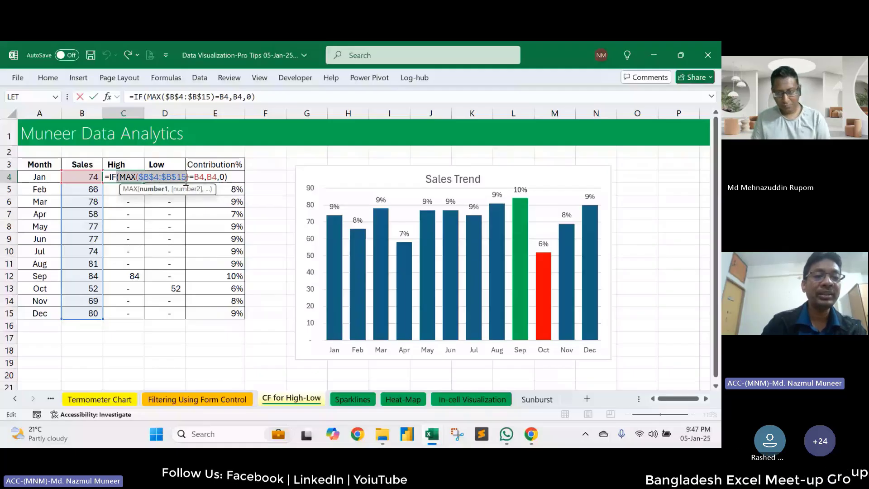
double_click(198, 176)
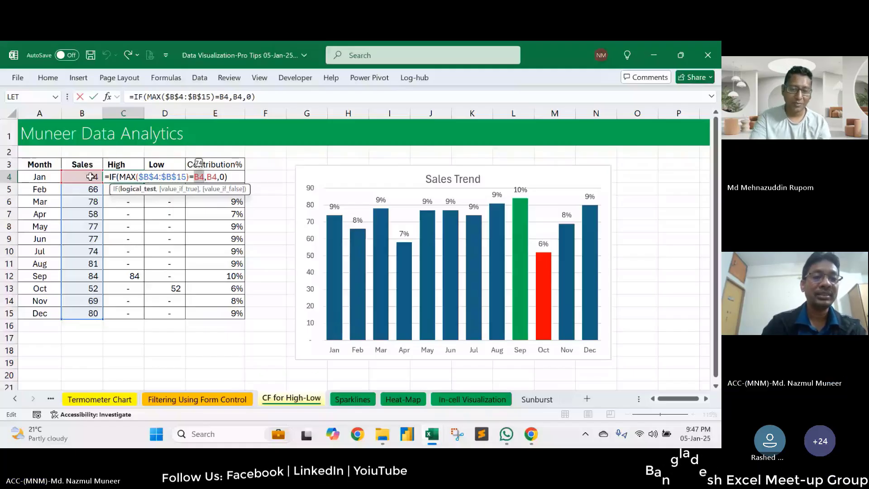
double_click(213, 177)
key("Escape")
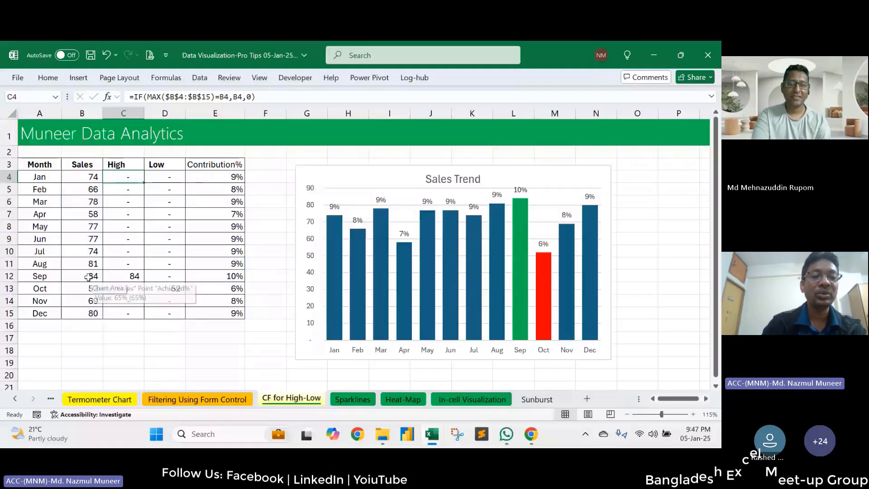
Step: Check September's High formula in C12 and highlight the MIN part of the Low formula in D4
left_click(126, 276)
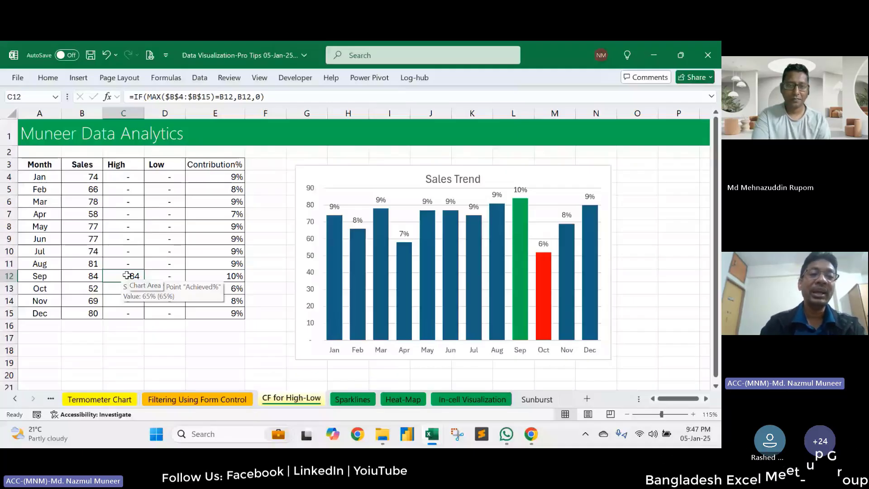
double_click(167, 177)
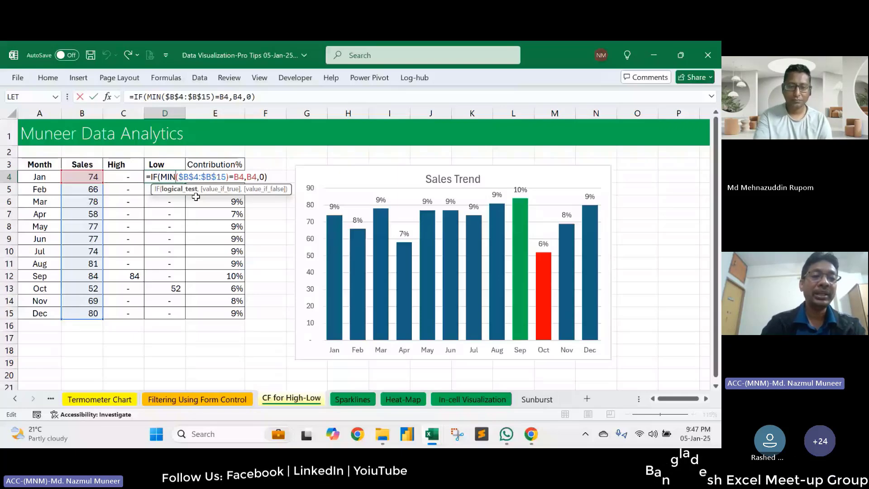
left_click_drag(161, 177, 229, 178)
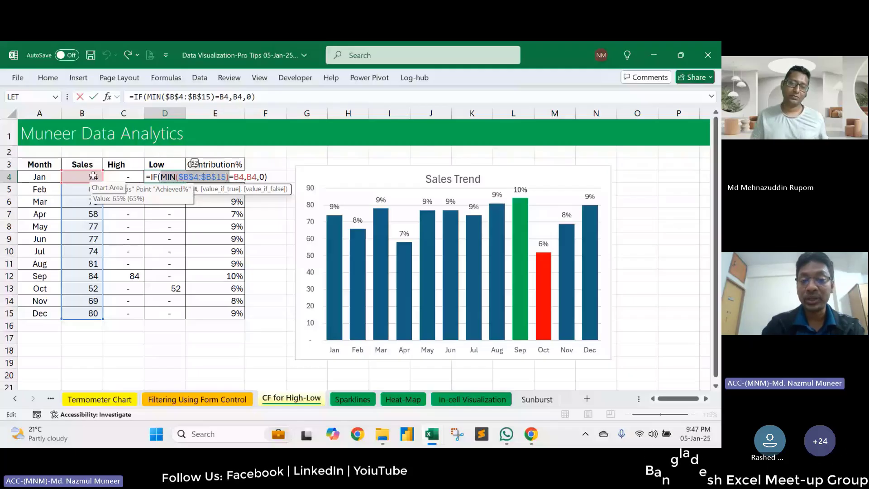
Step: Select the Contribution% column E3:E15 and examine the formula in E4, keeping it as is
left_click_drag(213, 164, 220, 322)
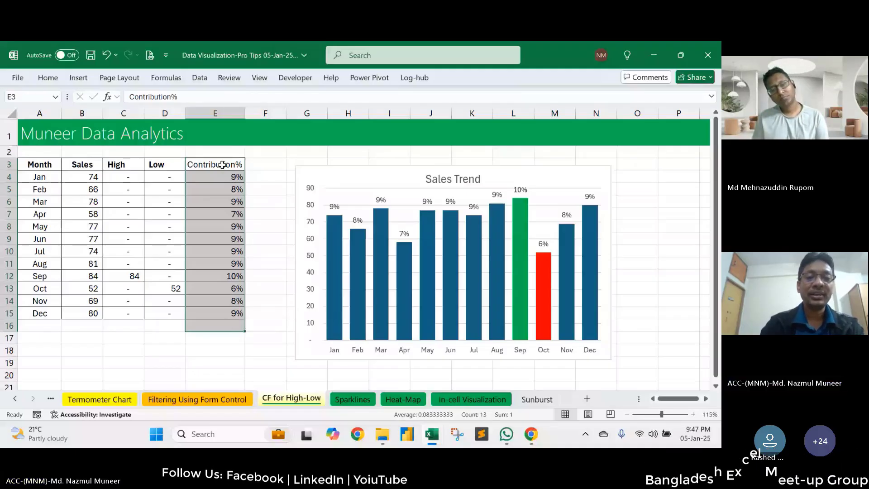
left_click_drag(222, 165, 240, 314)
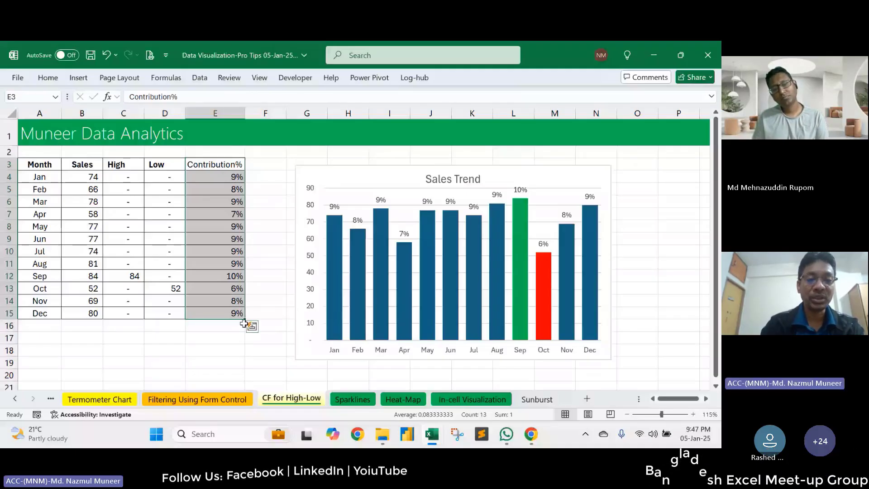
key("Down")
key("F2")
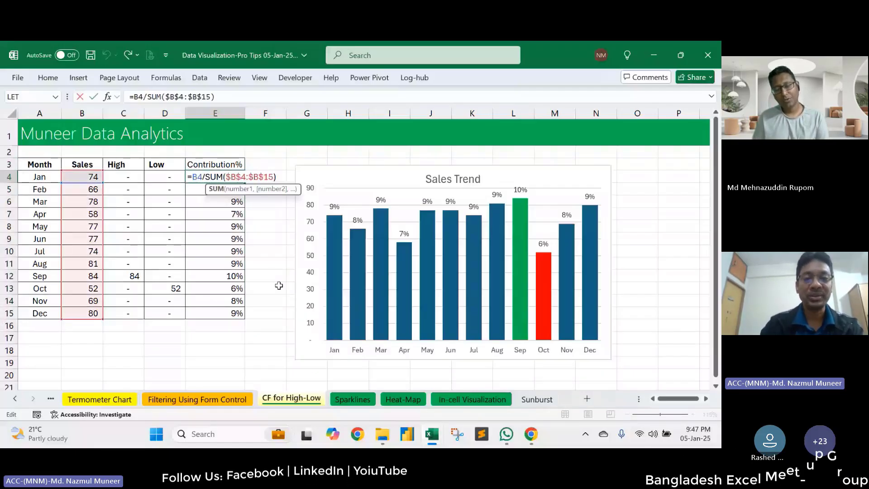
key("ctrl+Return")
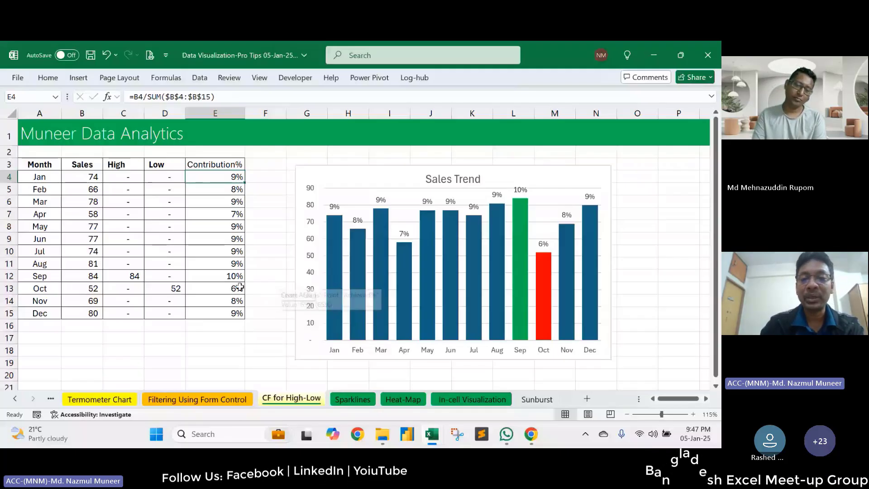
Step: Select the Sales values from B4 down, check the Contribution% formulas in E4 to E6, and select E4:E15
left_click_drag(82, 177, 82, 338)
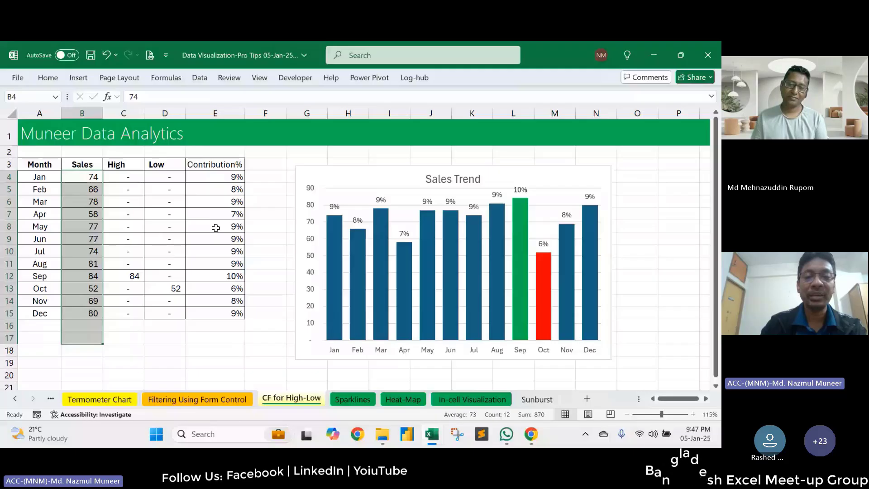
left_click(217, 174)
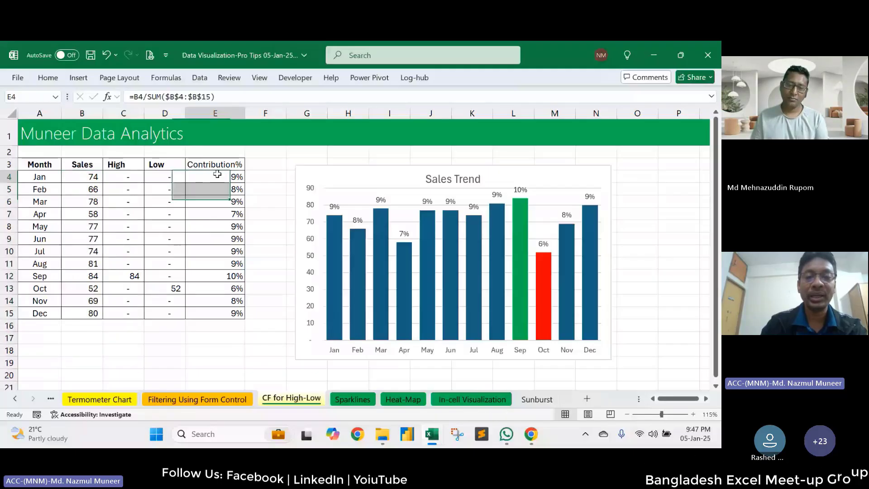
key("Down")
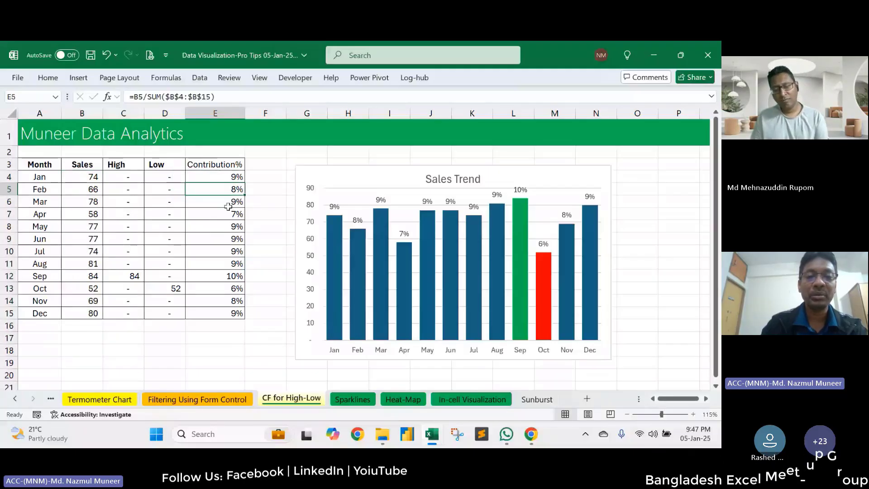
key("Down")
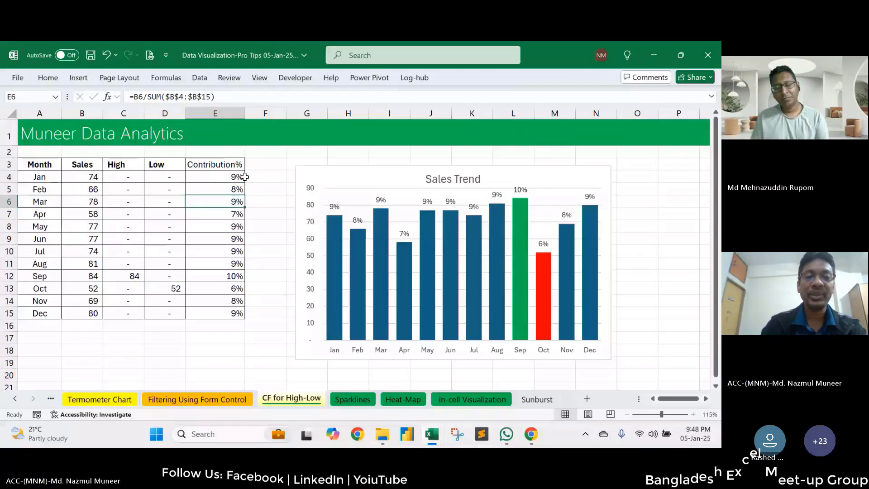
left_click_drag(245, 176, 239, 312)
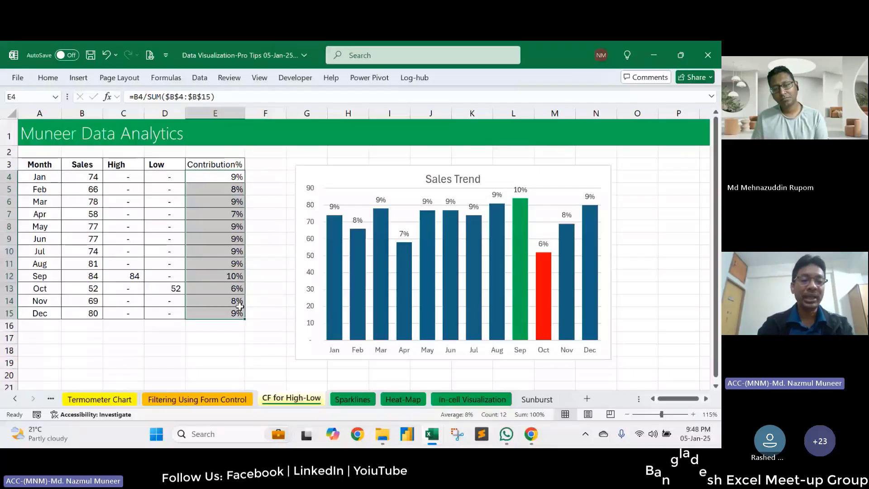
Step: Insert a 2-D clustered column chart from the Month, Sales, High and Low data in A3:D15 and shift it slightly upward
left_click_drag(39, 164, 165, 313)
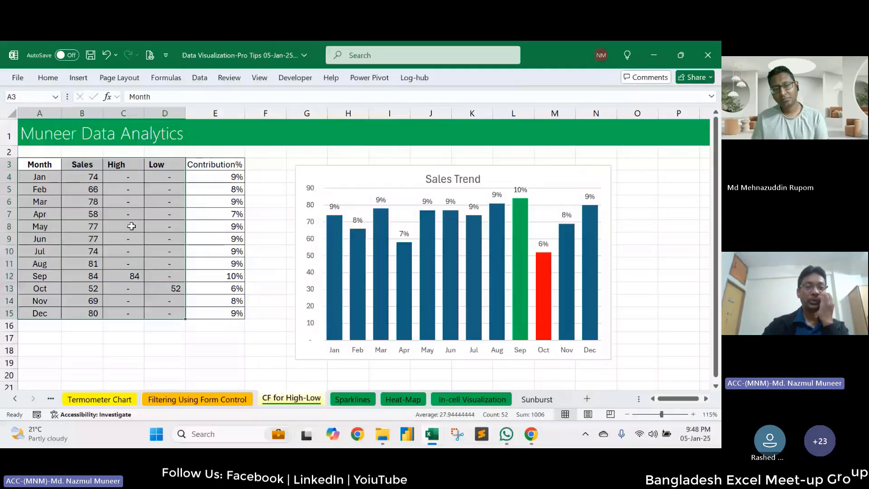
left_click(79, 78)
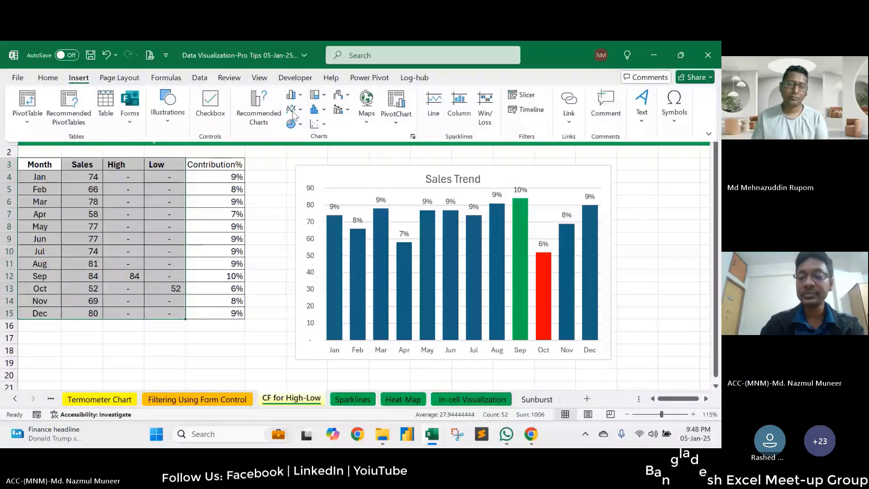
left_click(300, 96)
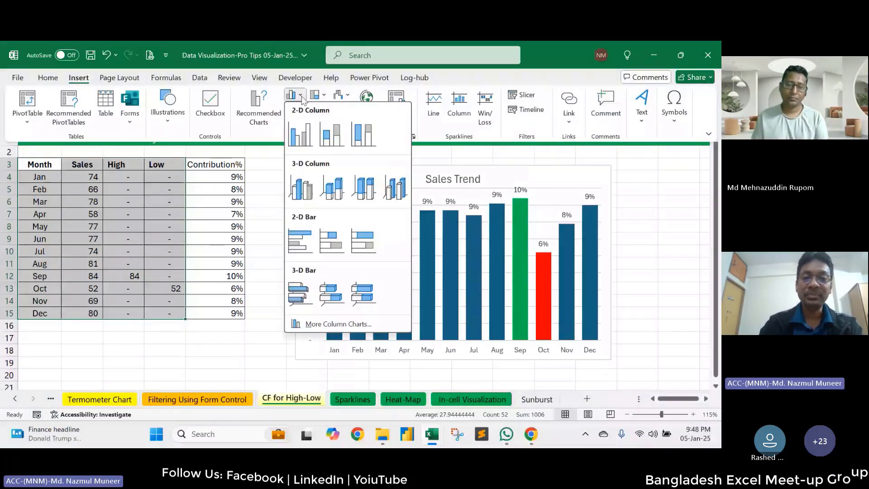
left_click(300, 134)
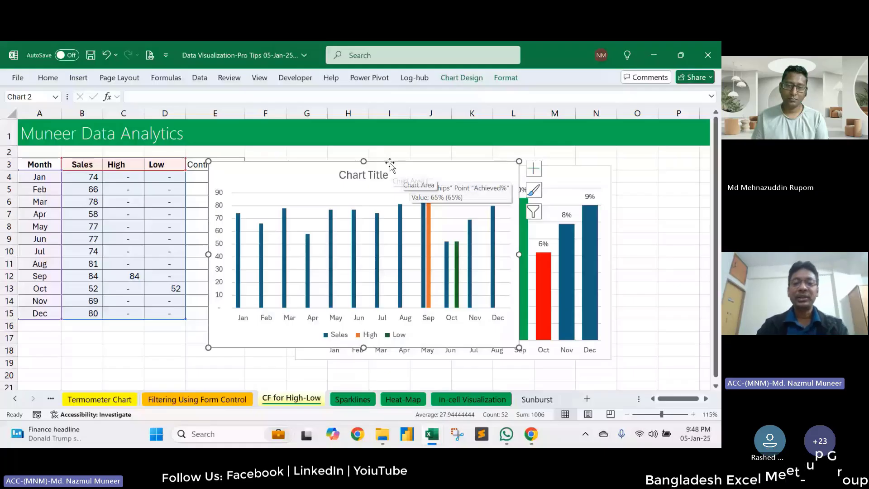
left_click_drag(389, 163, 399, 143)
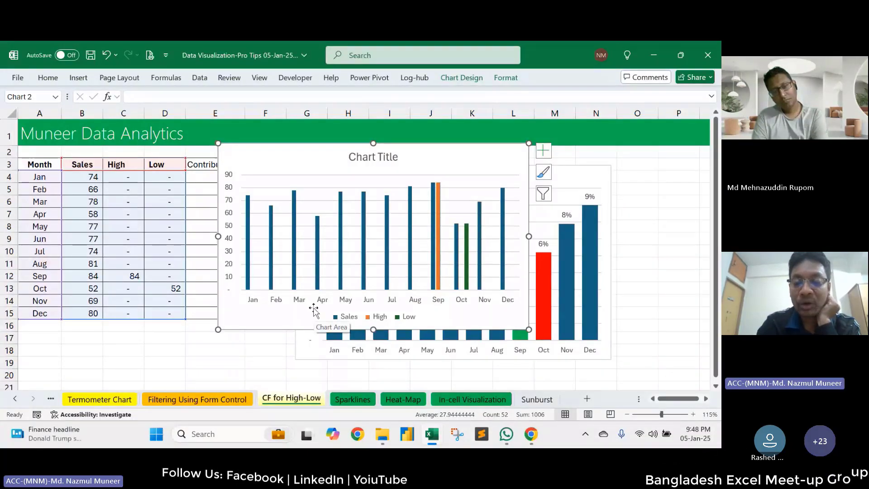
Step: Fill the new chart's September High column with green and the Low series with red
left_click(468, 284)
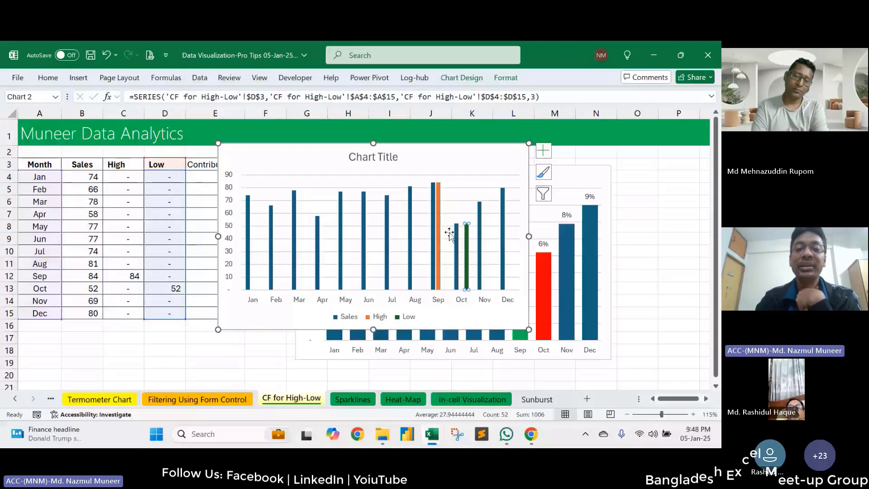
left_click(438, 224)
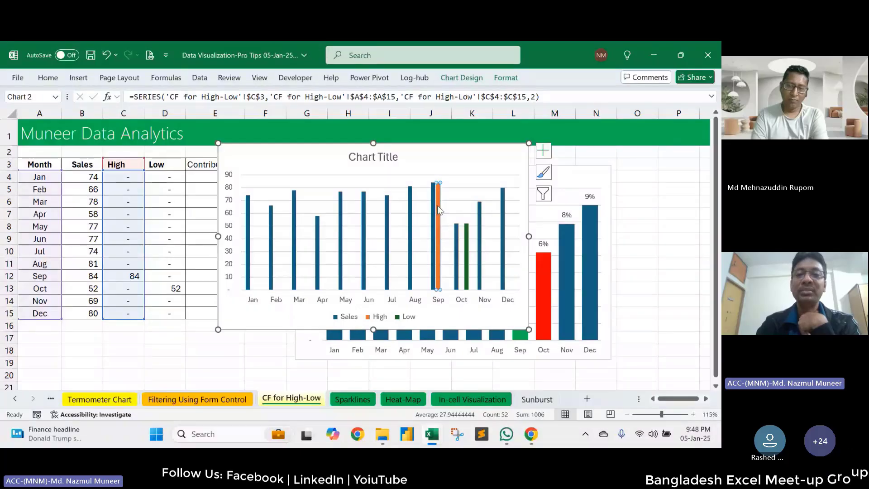
left_click(506, 78)
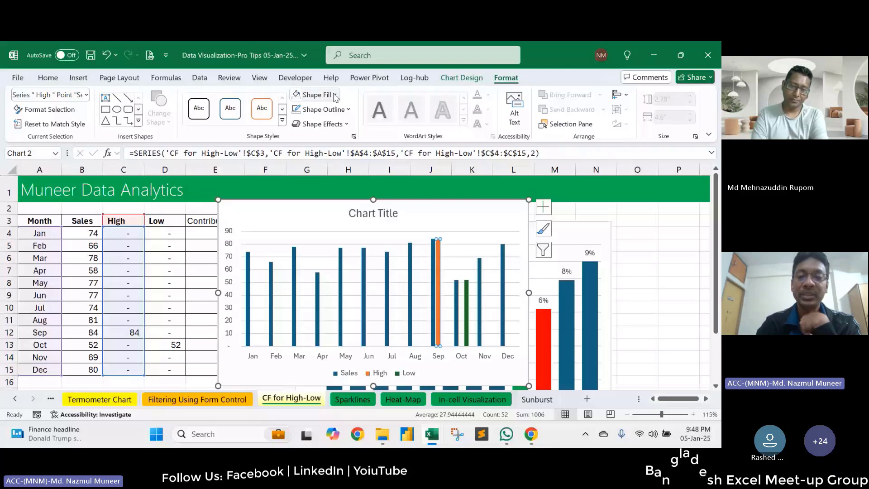
left_click(333, 95)
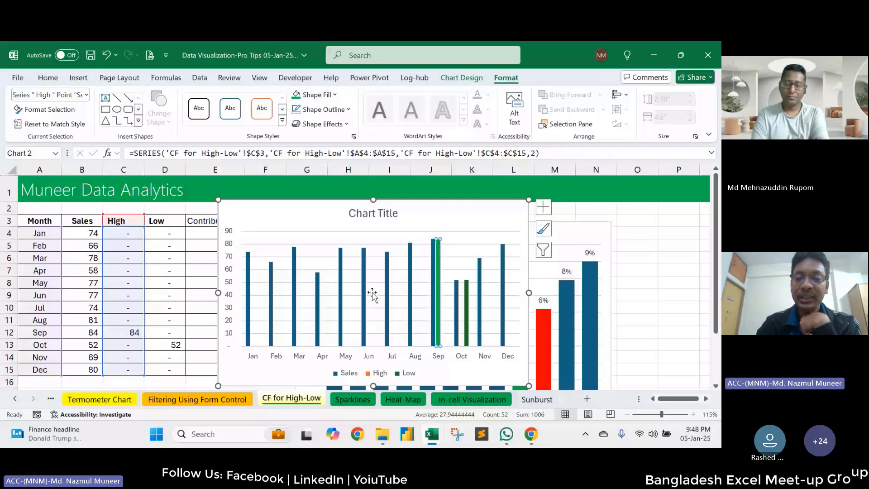
left_click(466, 303)
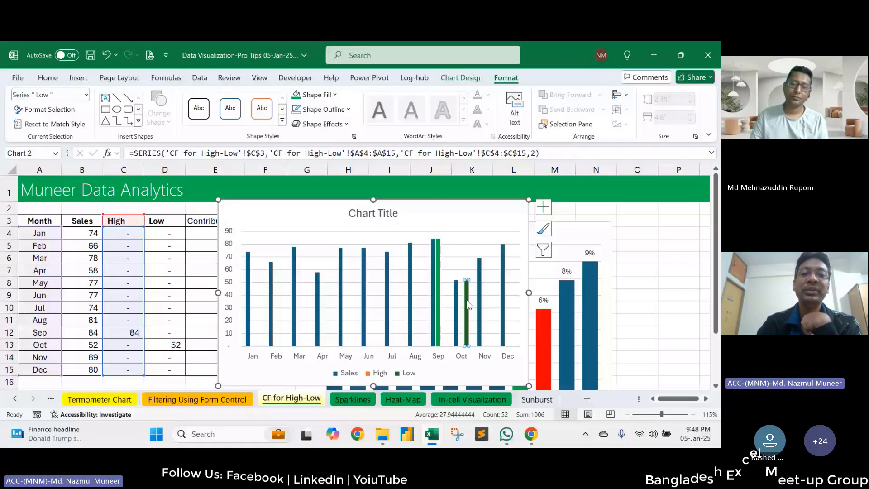
left_click(338, 98)
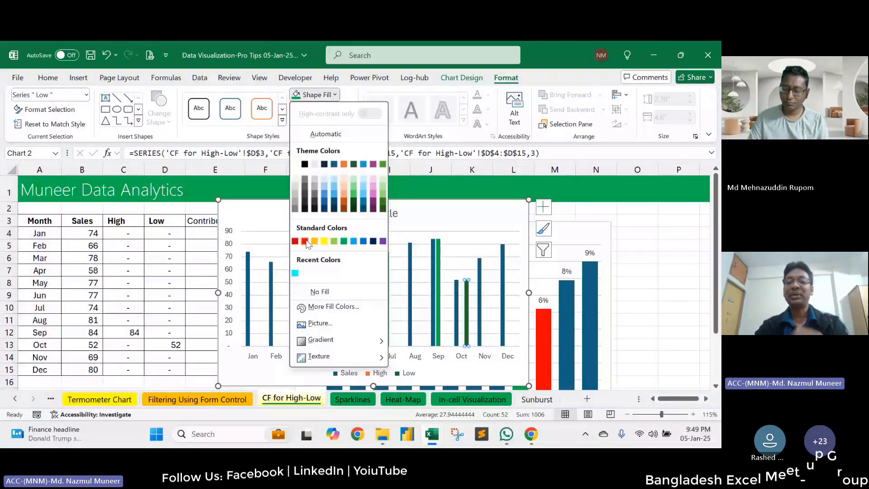
left_click(304, 241)
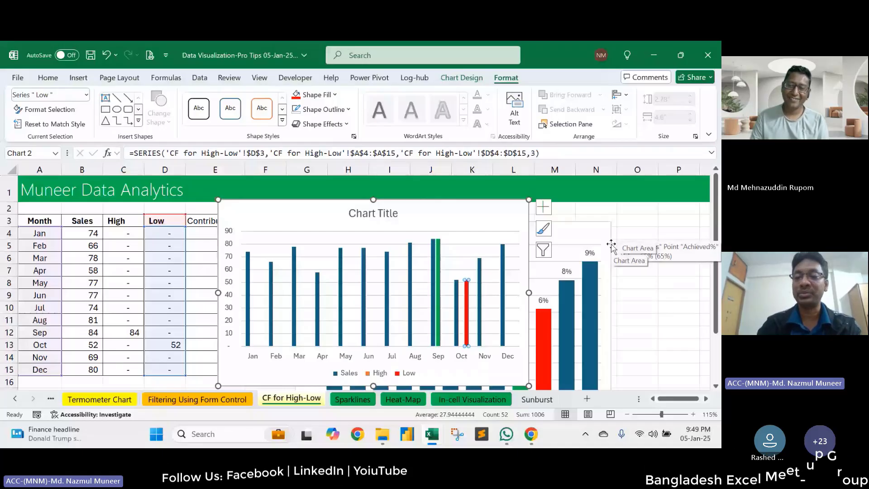
left_click(647, 212)
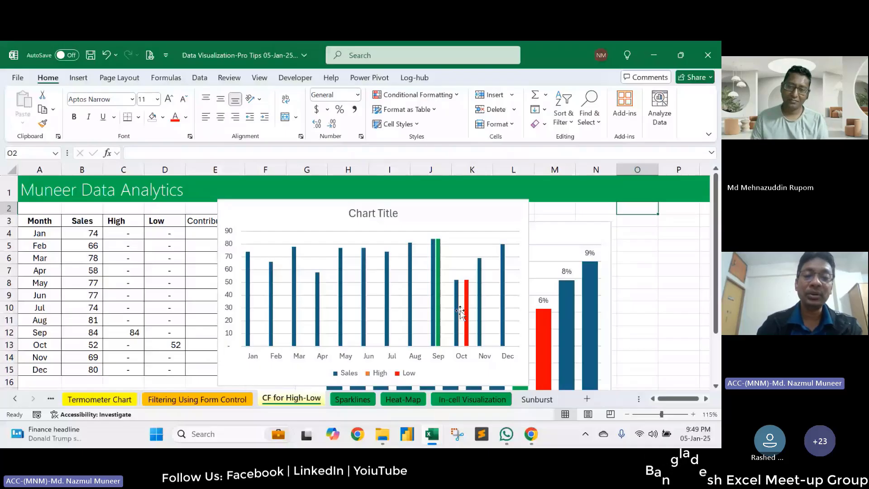
Step: Format the new chart's Sales series with a 100% series overlap and a 51% gap width
right_click(295, 261)
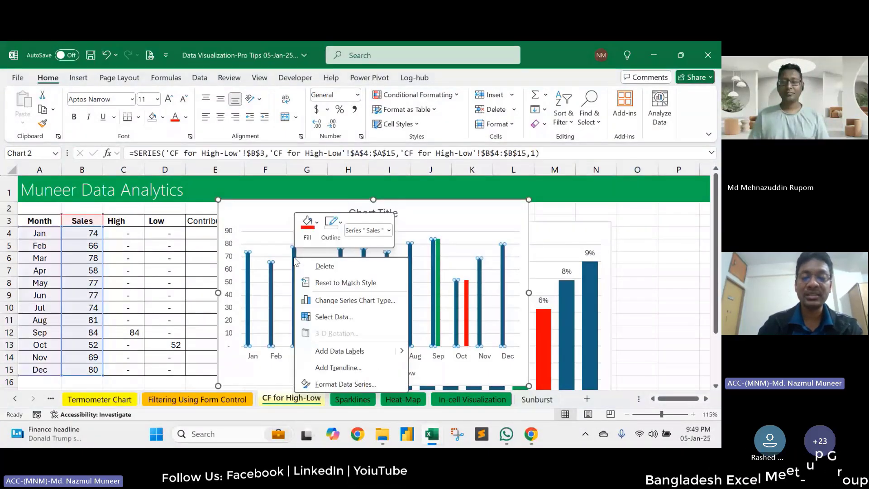
left_click(351, 384)
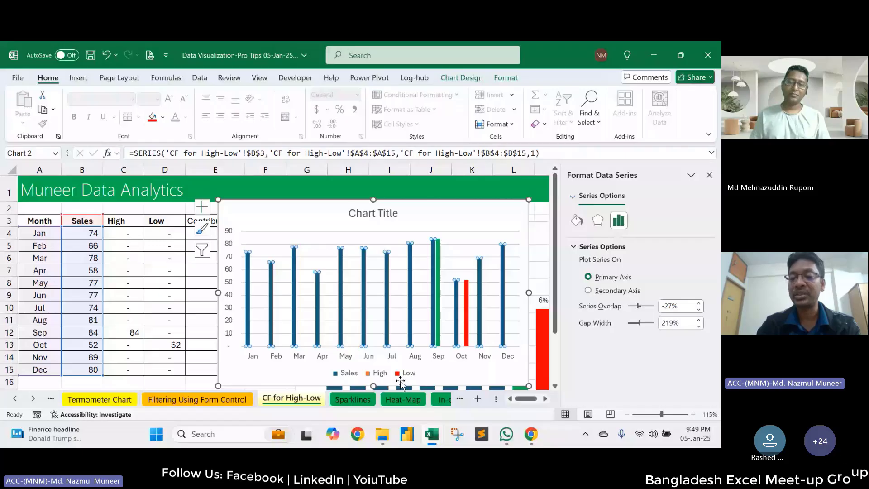
left_click_drag(638, 306, 652, 310)
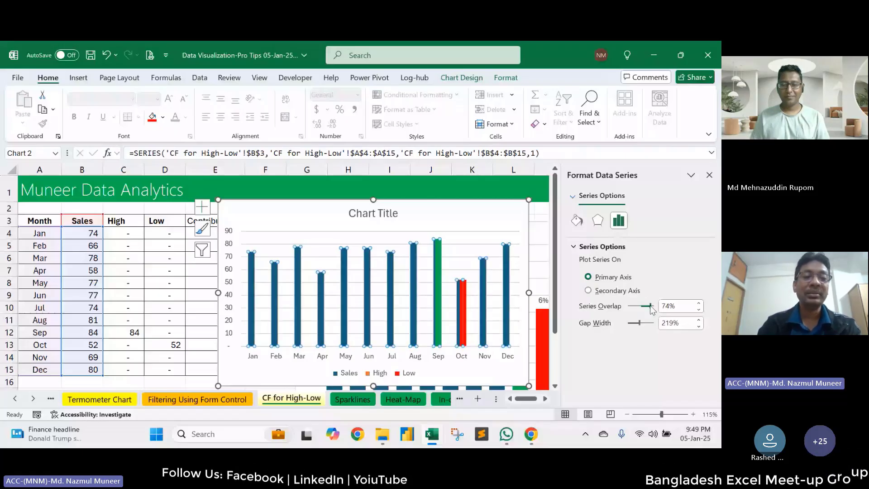
left_click_drag(651, 309, 656, 309)
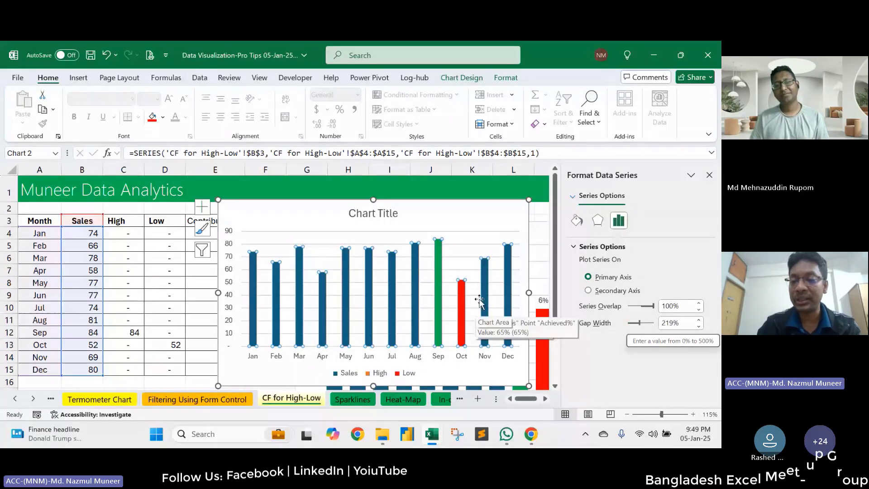
left_click(639, 324)
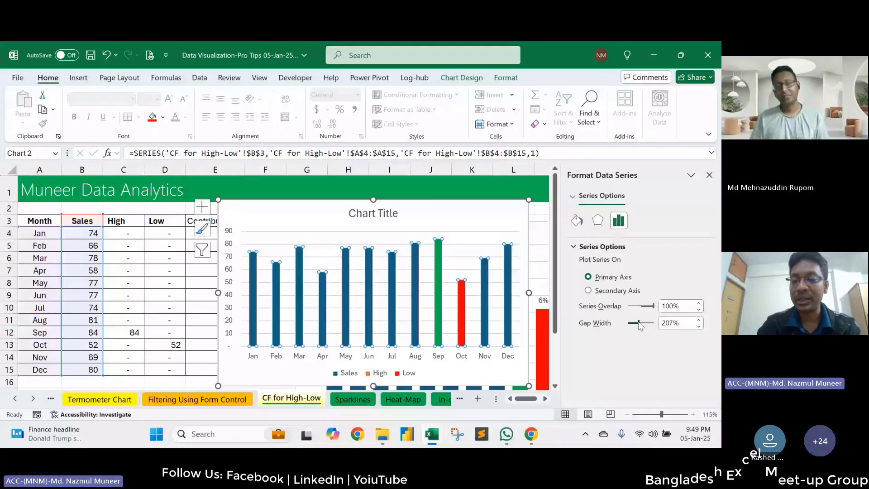
left_click_drag(639, 324, 632, 325)
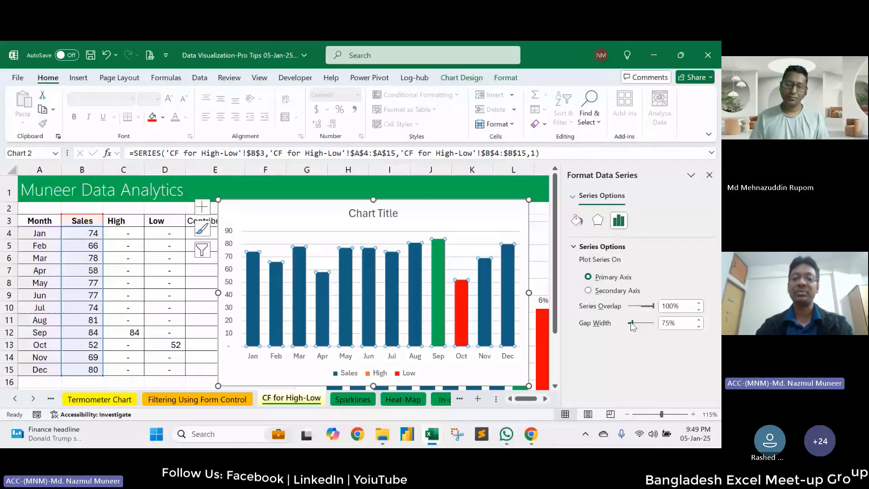
left_click_drag(632, 325, 631, 327)
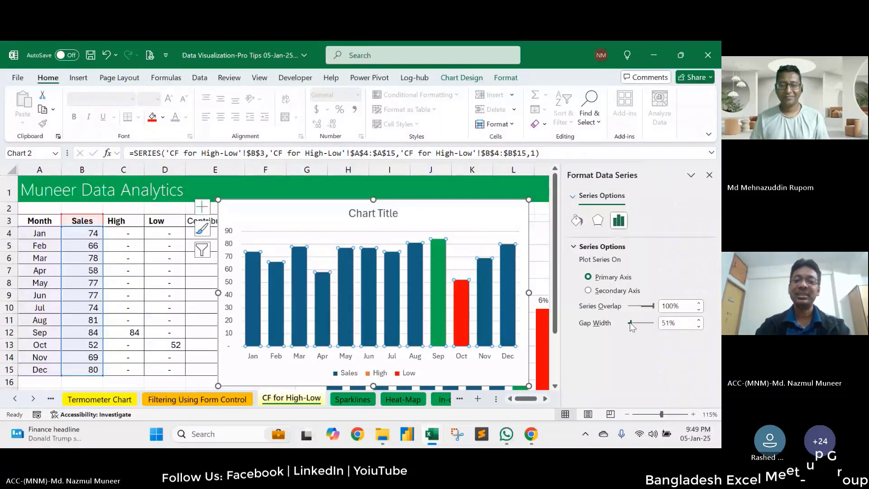
Step: Shrink the new chart slightly and move it clear of the Contribution% column
left_click_drag(528, 199, 510, 218)
left_click_drag(491, 222, 500, 194)
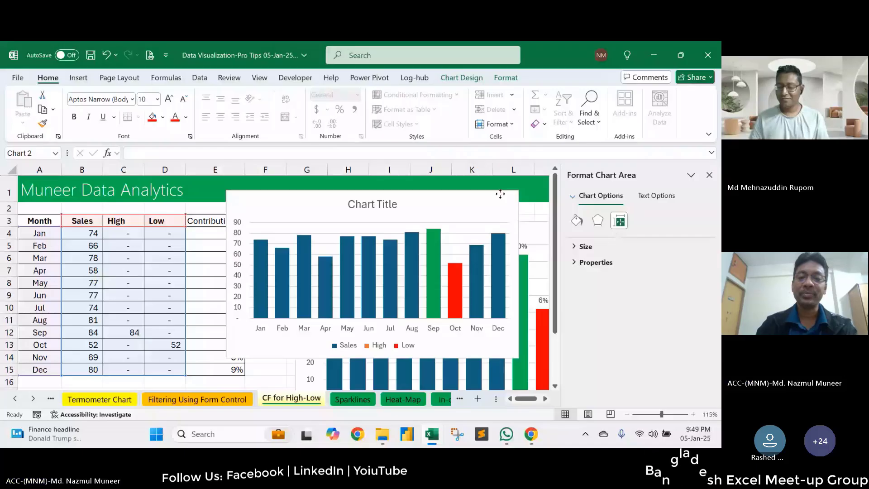
left_click_drag(500, 193, 522, 188)
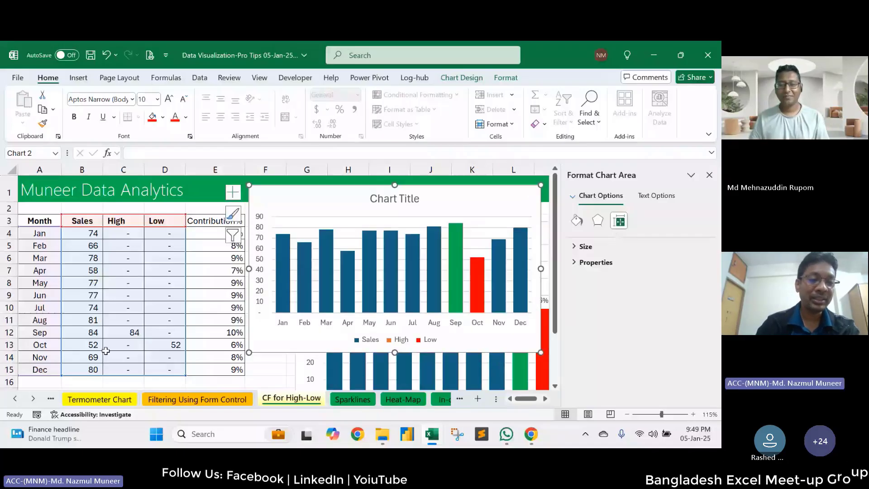
Step: Set June's sales in B9 to 90 and examine the June column in the new chart
left_click(92, 295)
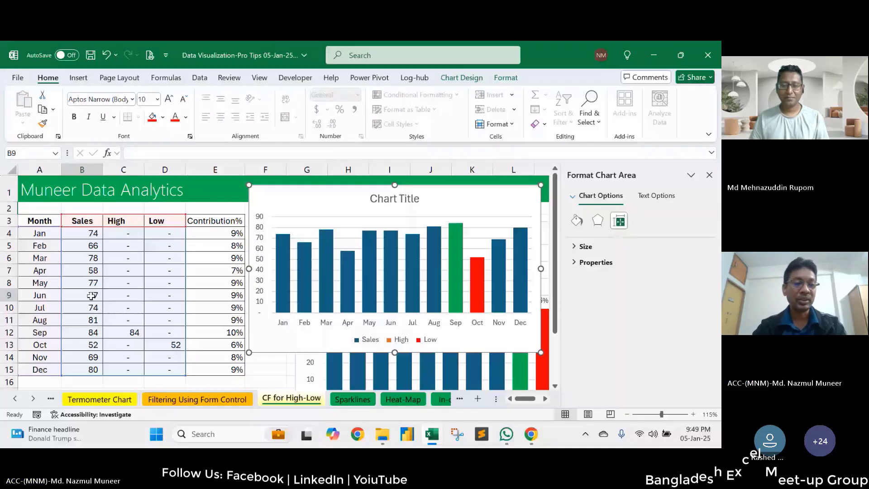
type("90")
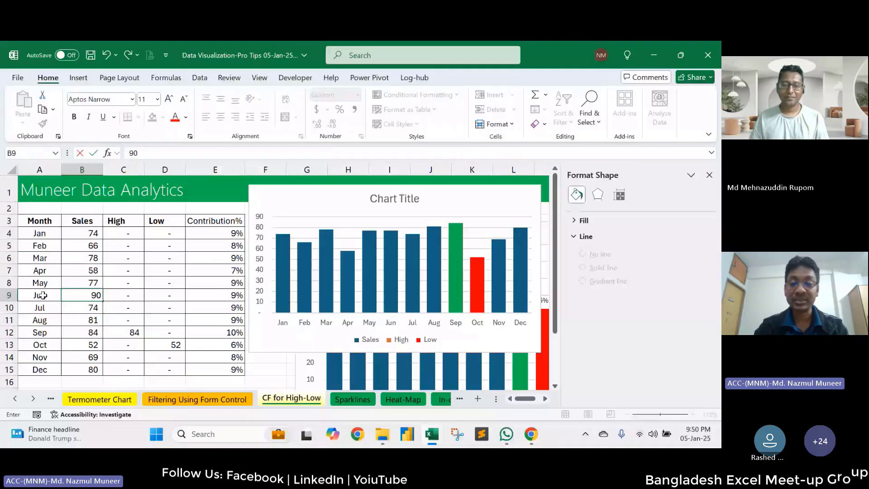
left_click(42, 295)
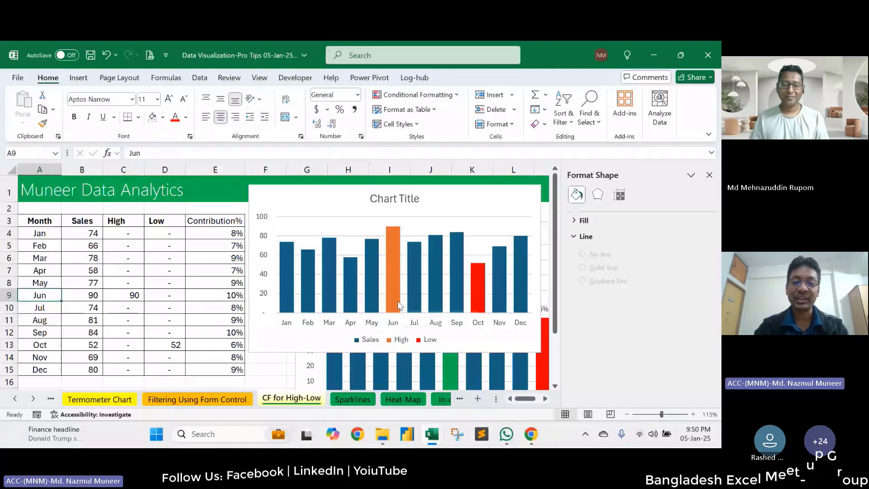
mouse_move(393, 311)
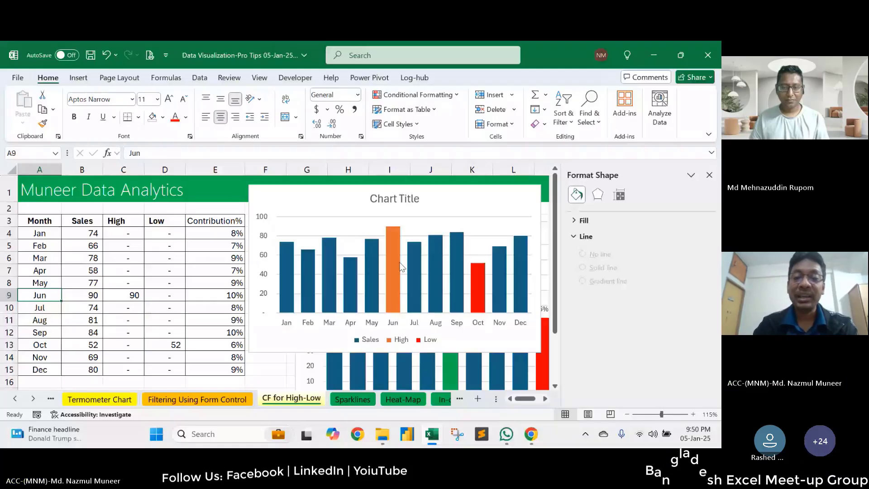
mouse_move(400, 242)
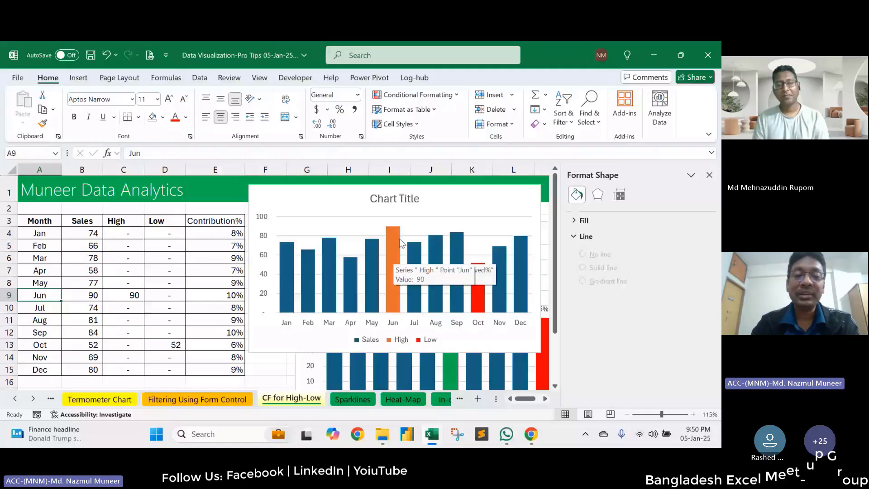
Step: Close the formatting pane, nudge the new chart away from the table, and add Outside End data labels
left_click(709, 175)
left_click_drag(294, 254, 309, 261)
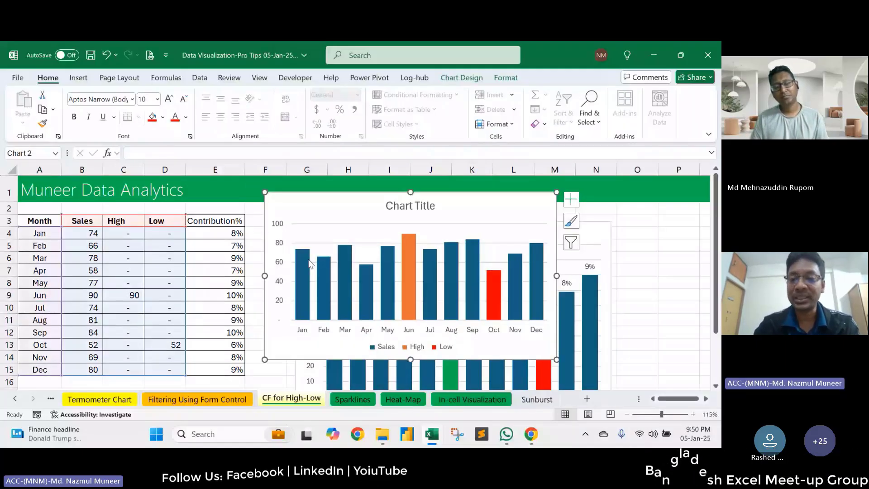
left_click(571, 199)
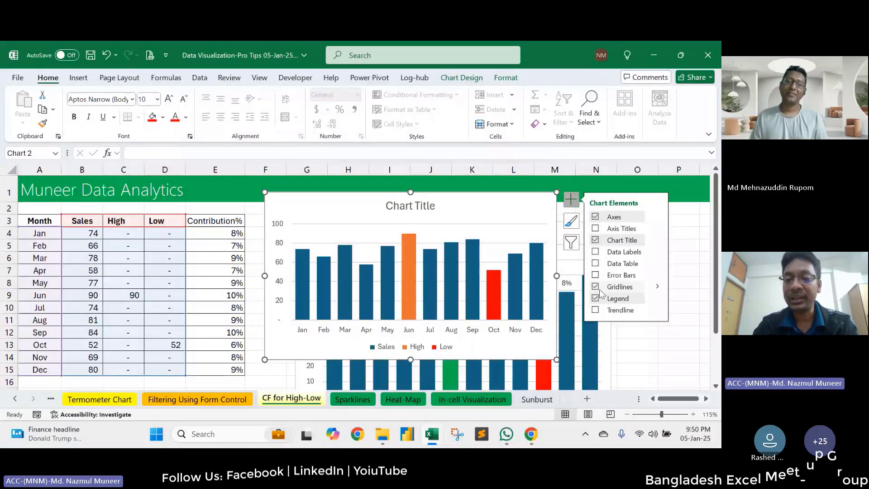
left_click(658, 252)
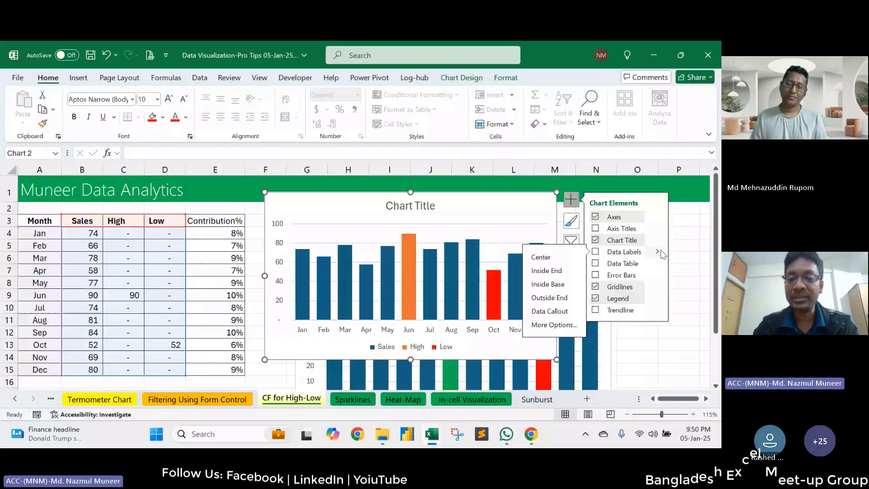
left_click(550, 300)
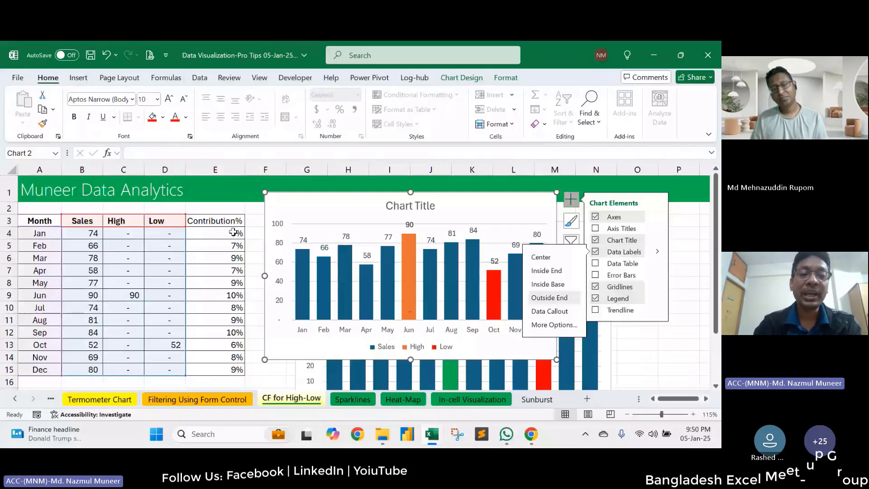
Step: Select the Contribution% values in E4:E15, then reselect the new chart and open its chart element options
left_click_drag(229, 232, 227, 365)
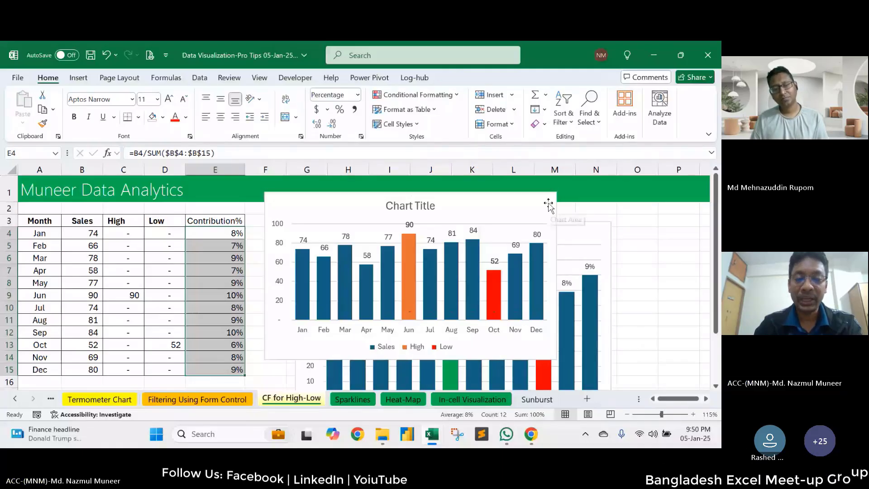
left_click(534, 211)
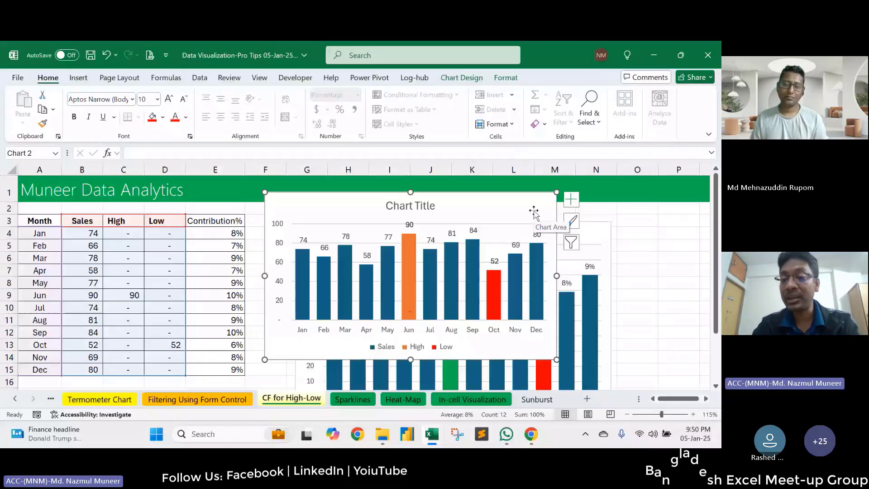
left_click(571, 199)
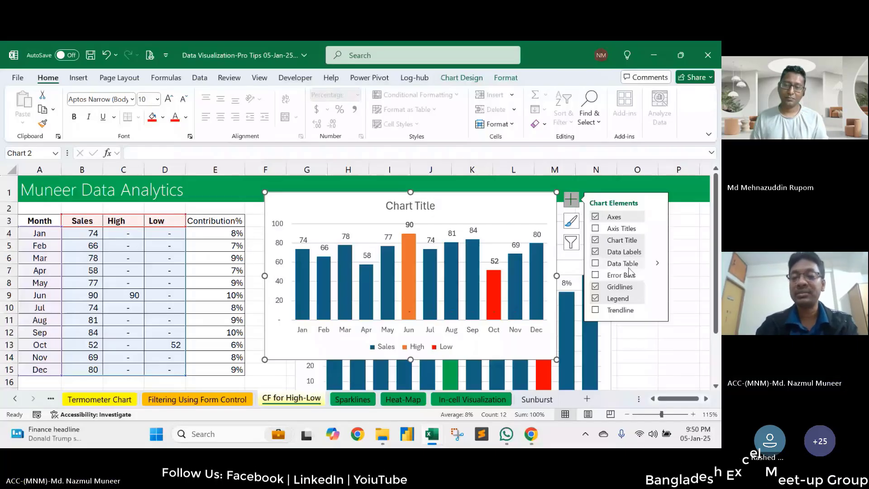
Step: Label the Sales columns with the Contribution% values from cells E4:E15, turning off the sales value in the labels
double_click(544, 324)
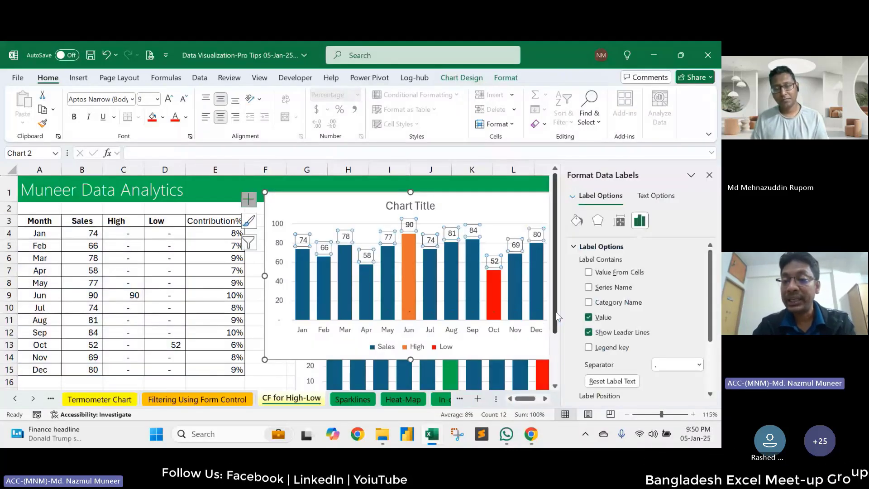
left_click(601, 274)
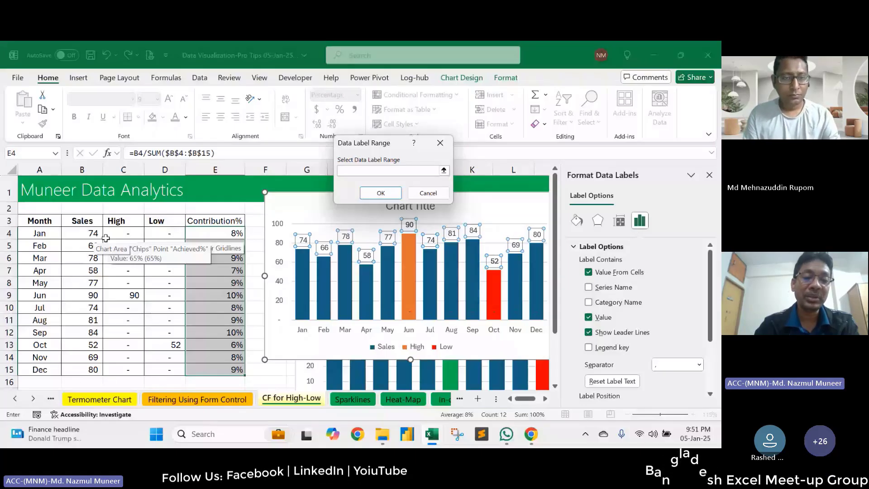
left_click_drag(216, 233, 220, 364)
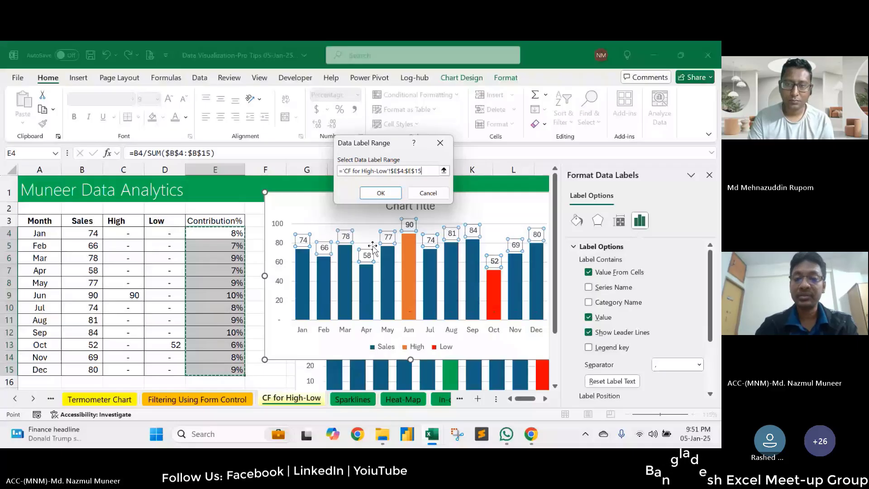
left_click_drag(423, 171, 245, 171)
key("BackSpace")
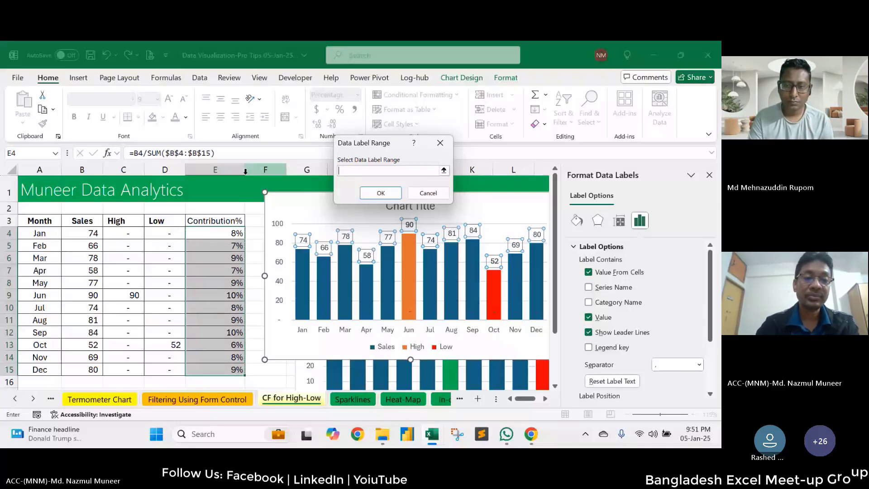
left_click(217, 235)
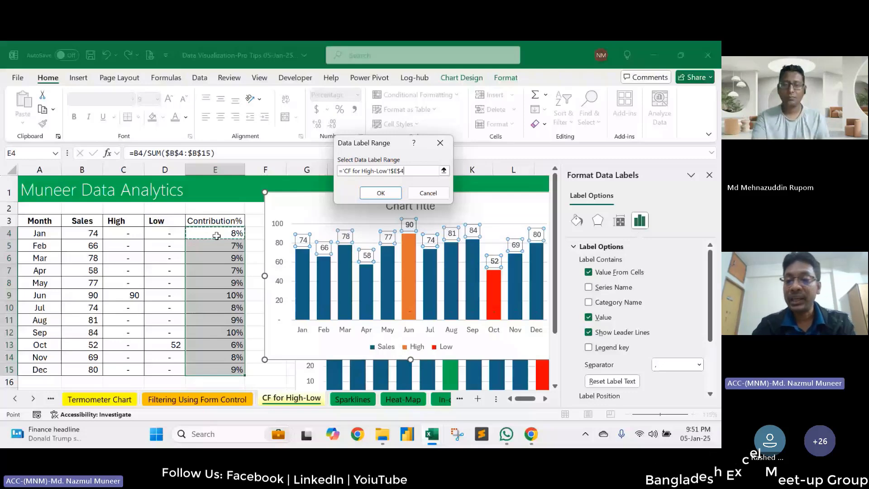
key("Return")
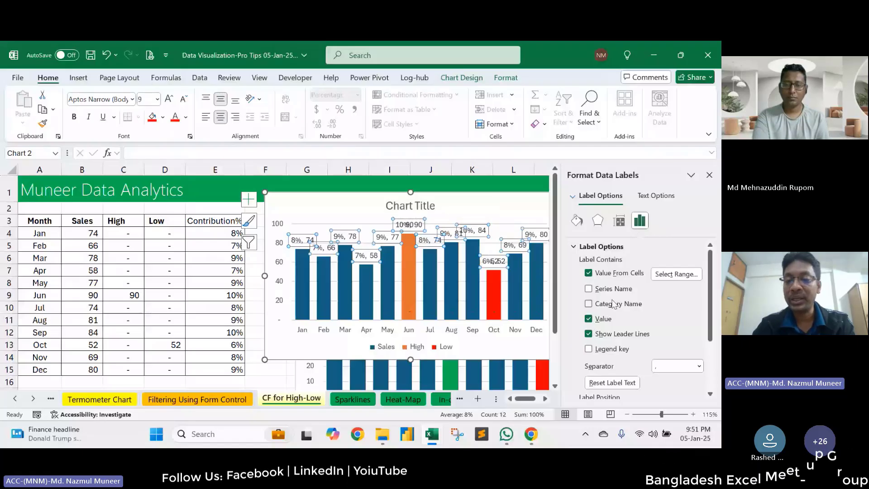
left_click(589, 319)
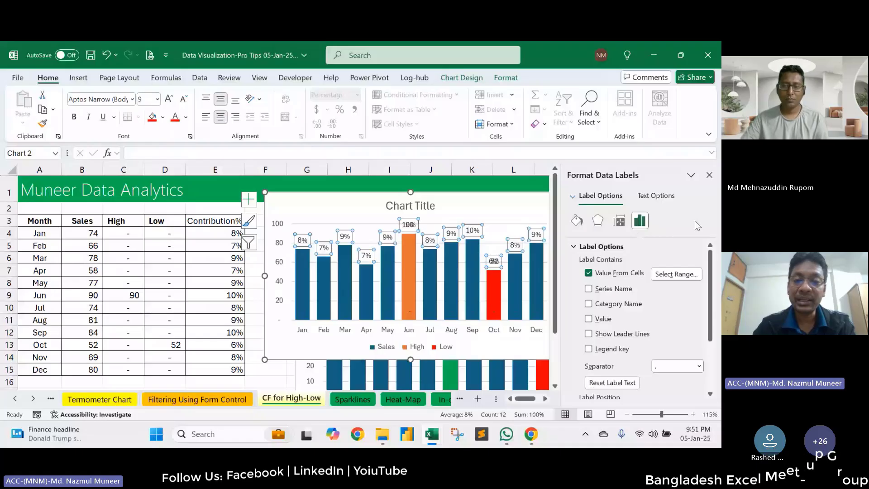
Step: Remove the overlapping data labels of the High and Low series above the June and October columns
left_click(276, 375)
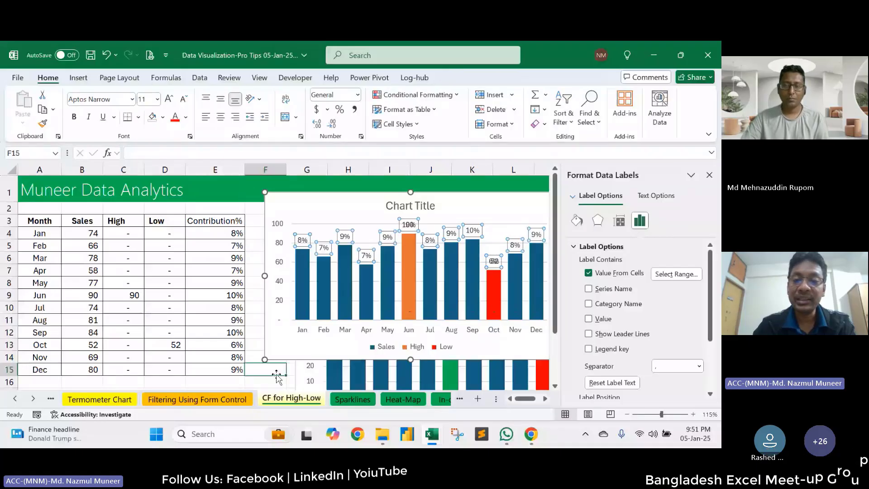
left_click(409, 225)
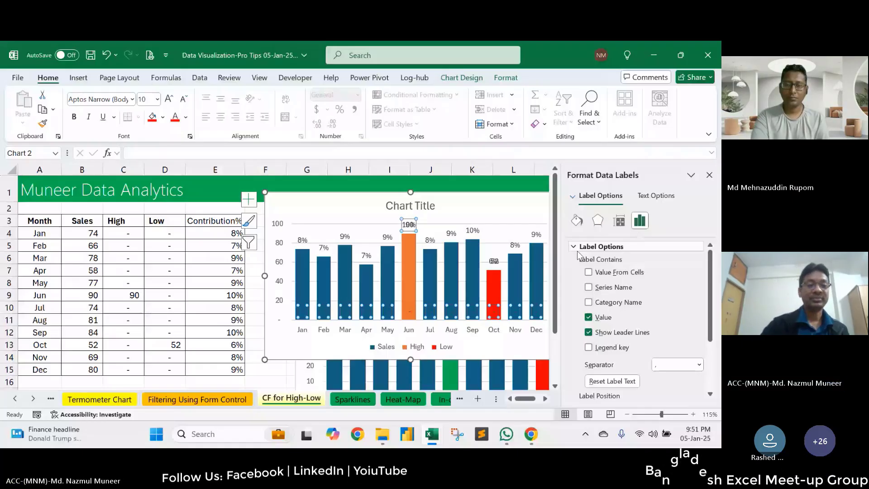
key("Escape")
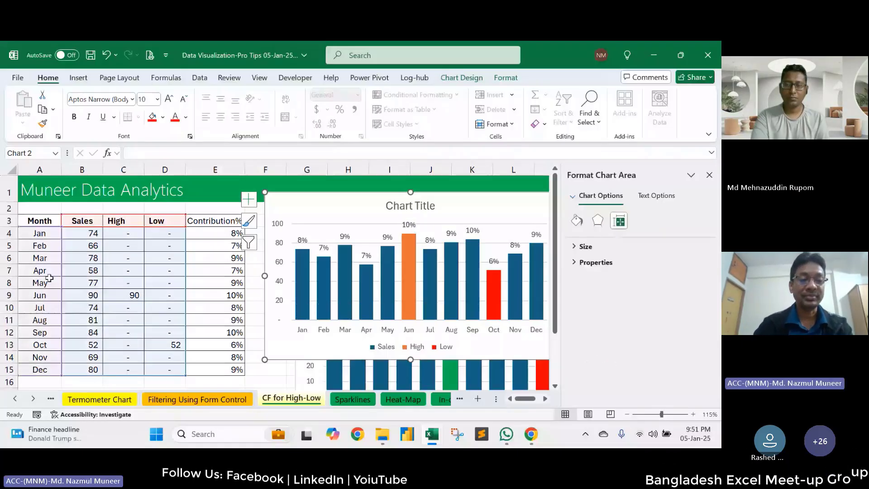
Step: Set the April sales in B7 to 91 and close the formatting pane
left_click(88, 274)
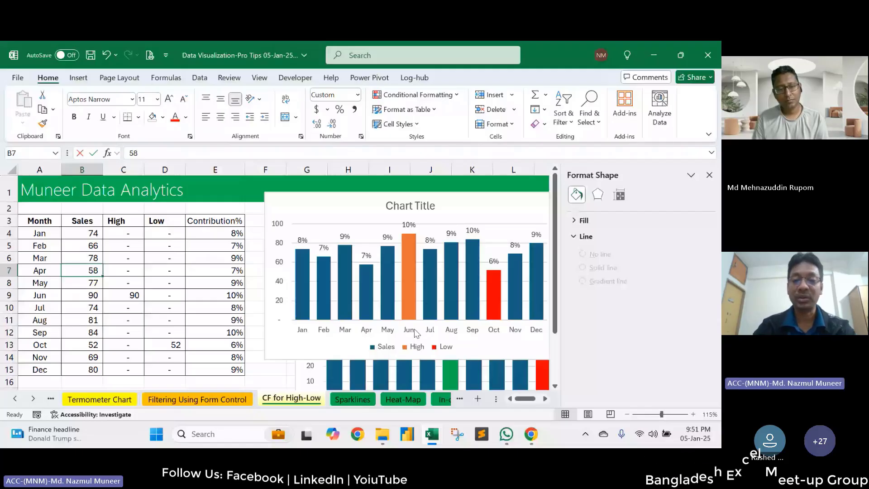
type("91")
key("Return")
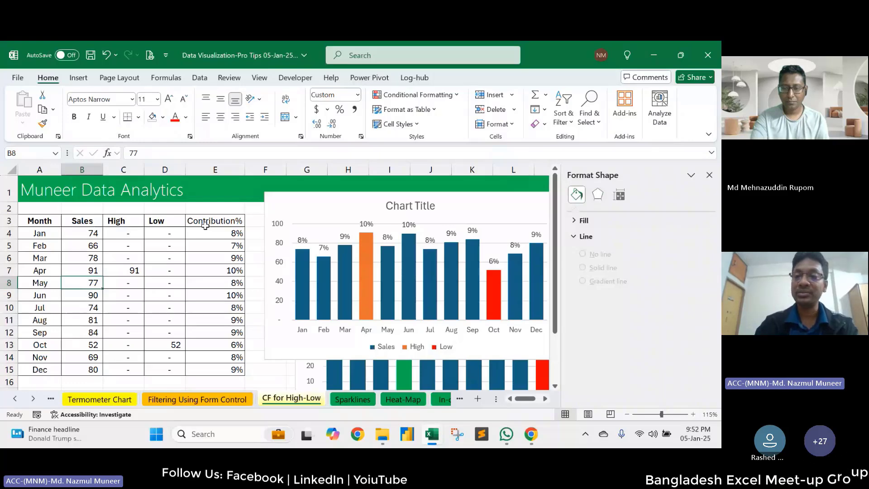
left_click(709, 174)
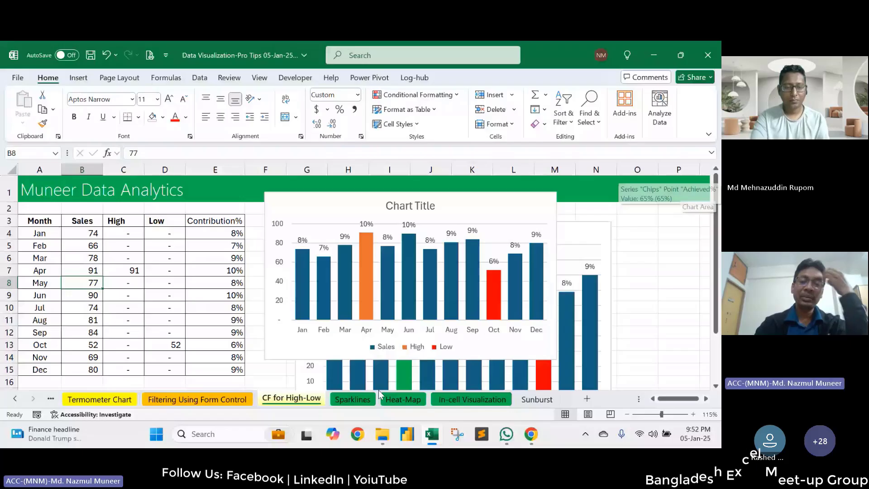
Step: Clear all existing sparkline groups in N5:P10 on the Sparklines sheet
left_click(362, 398)
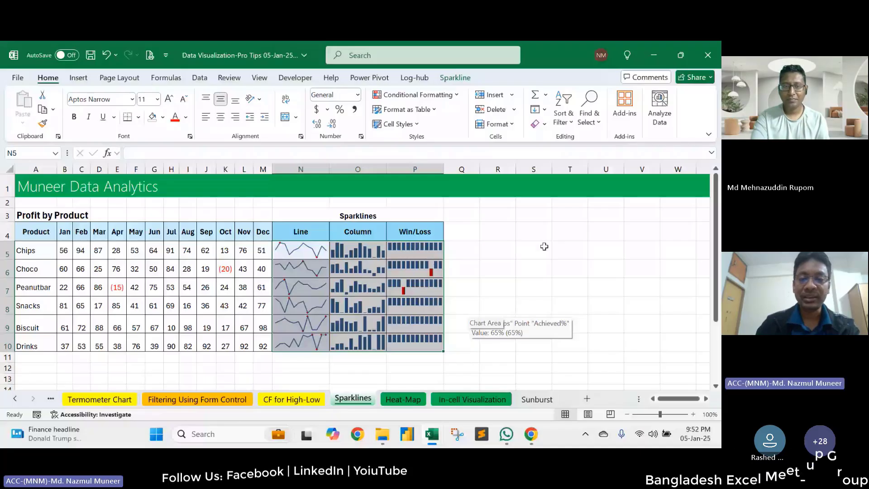
left_click(300, 250)
left_click_drag(301, 250, 419, 292)
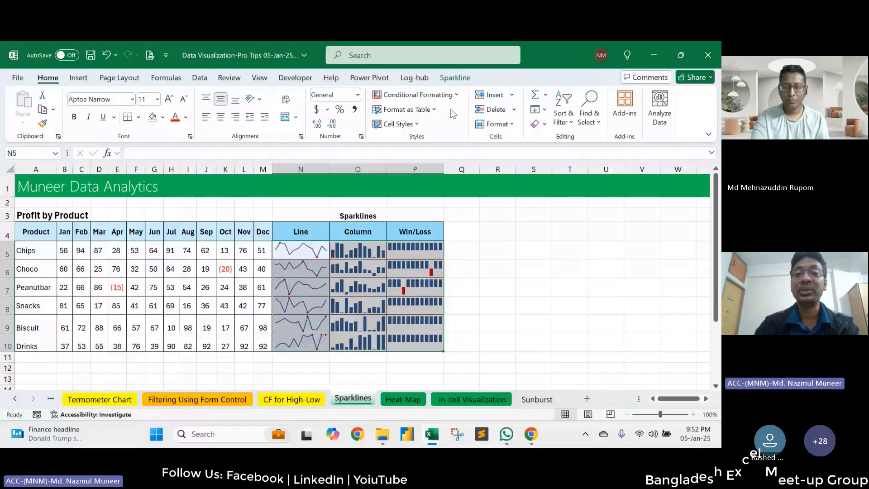
left_click(465, 79)
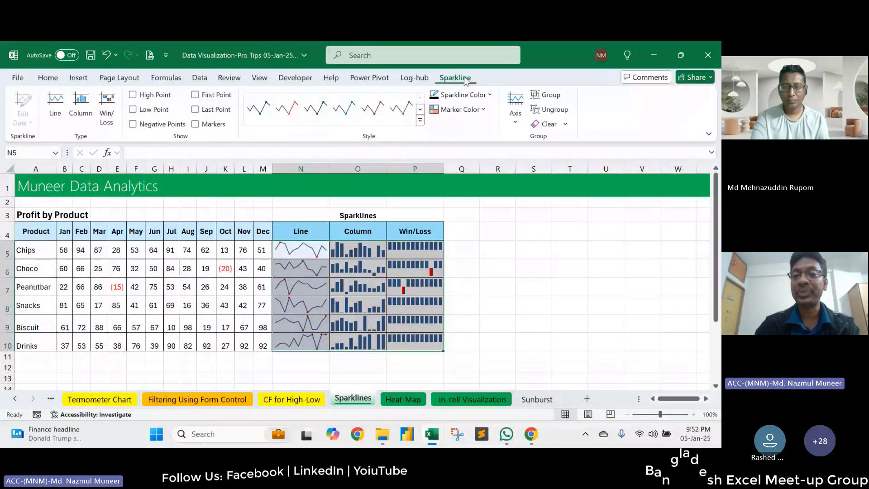
left_click(564, 124)
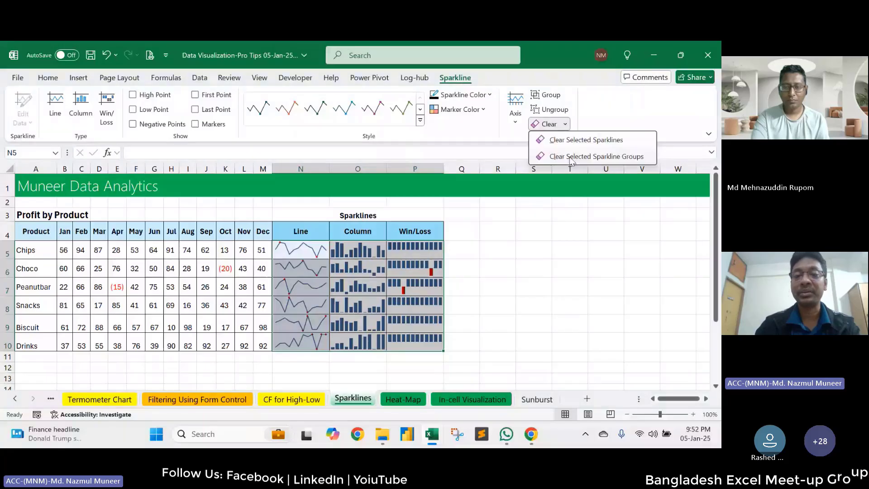
left_click(593, 156)
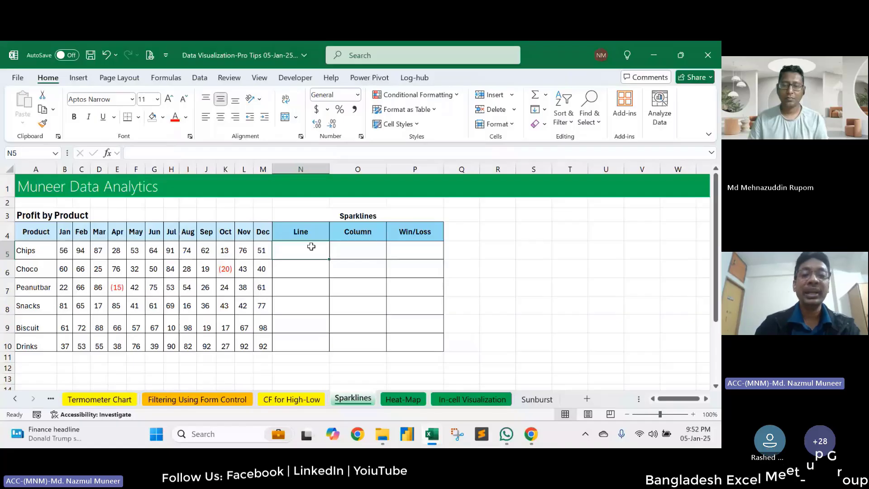
Step: Insert a line sparkline in N5 from the Chips data in B5:M5 and fill it down to N10
left_click(78, 78)
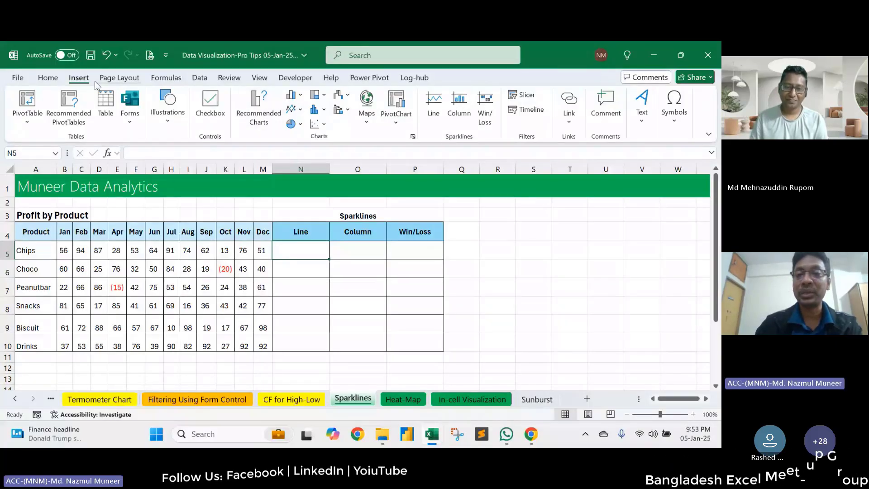
left_click(473, 116)
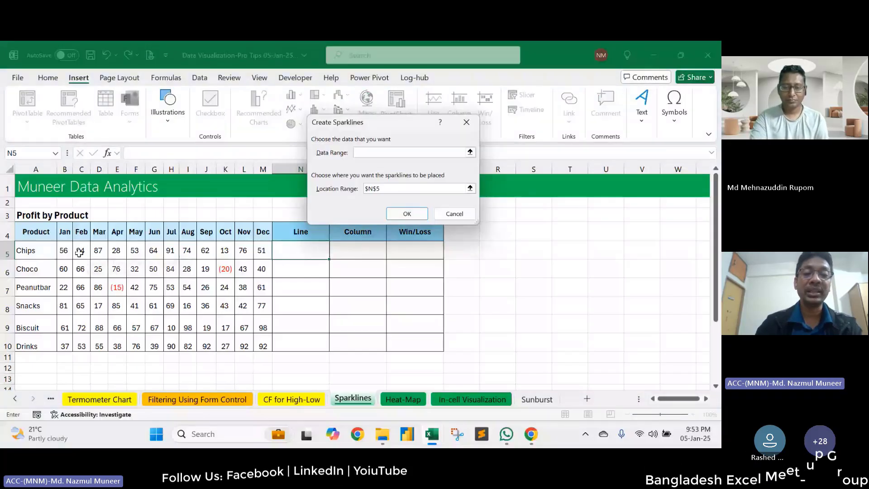
left_click_drag(64, 251, 257, 252)
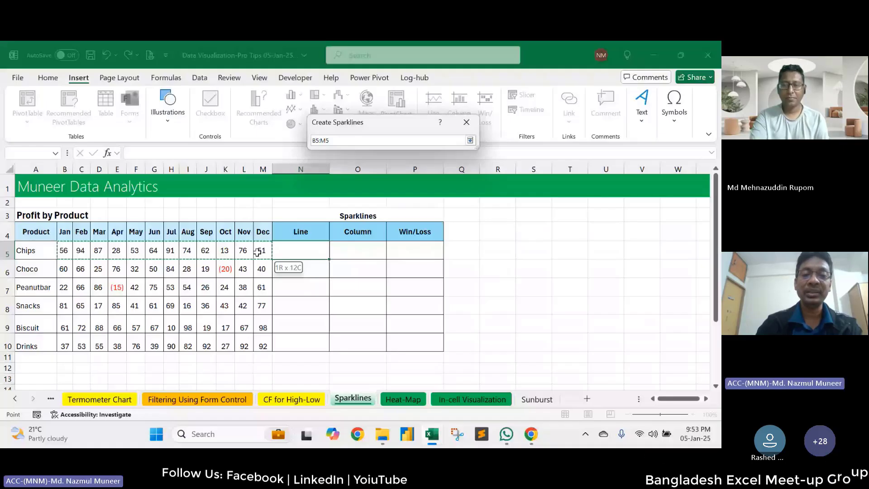
key("Return")
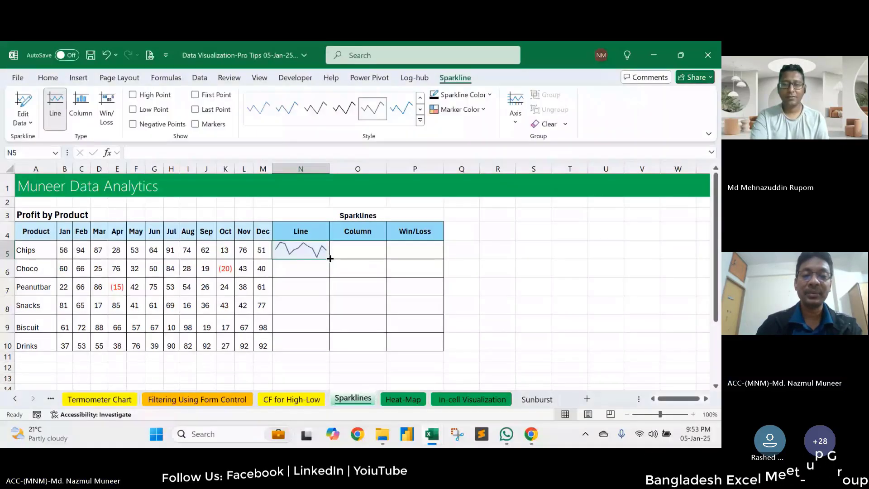
double_click(330, 259)
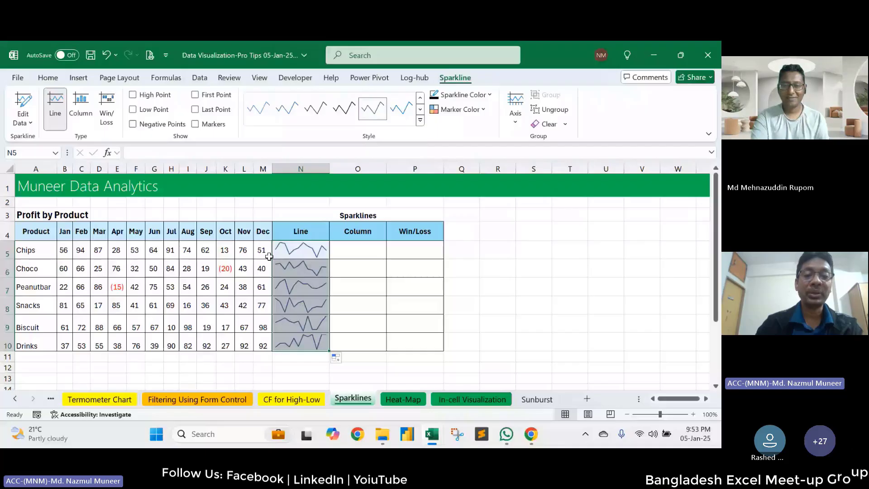
Step: Show markers for every point on the line sparklines and apply the last style in the gallery, with dark green lines
left_click(135, 126)
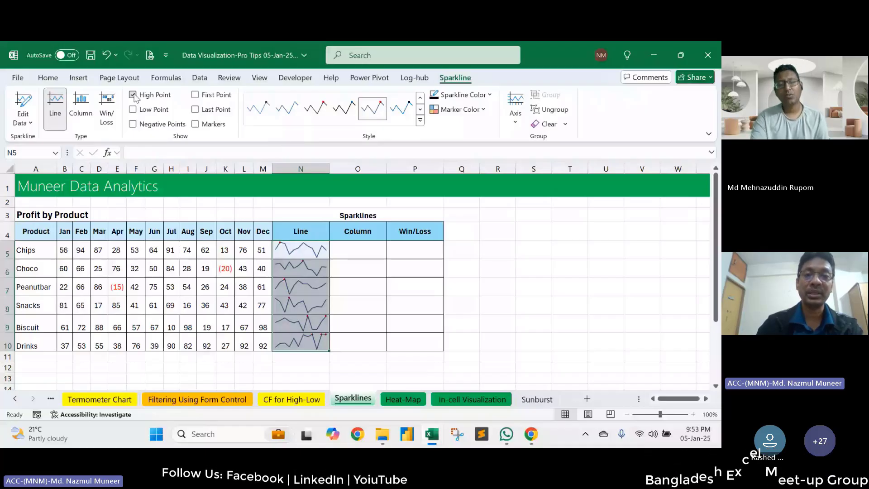
left_click(133, 94)
left_click(195, 124)
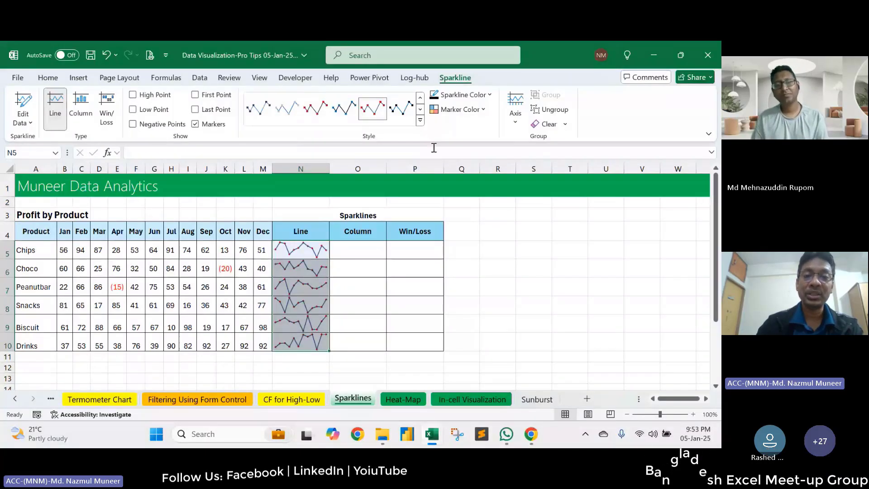
left_click(420, 121)
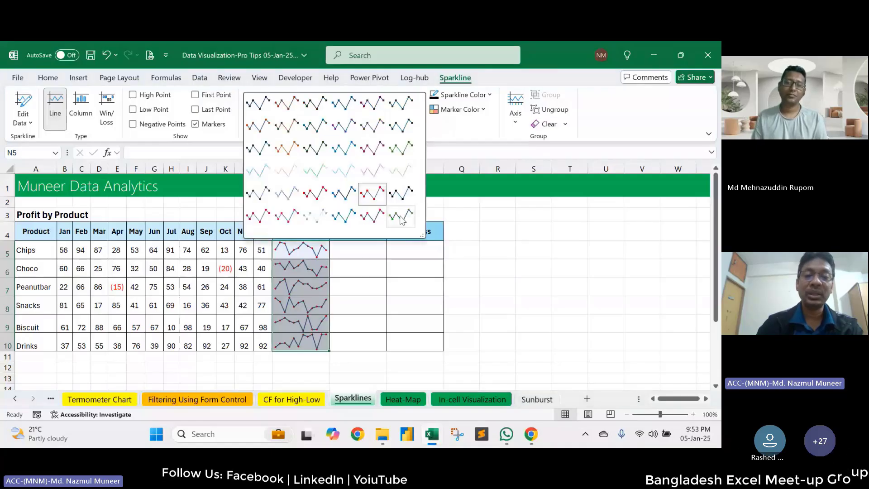
left_click(402, 218)
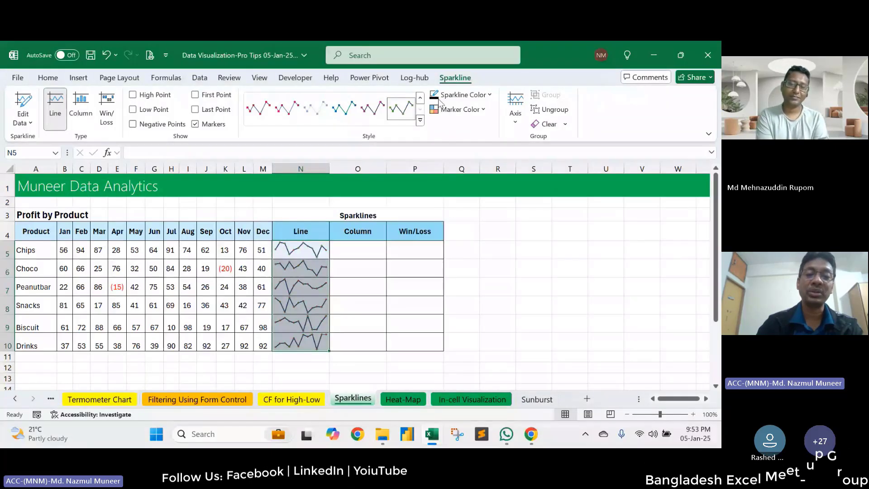
Step: Insert a column sparkline in O5 from the Chips data in B5:M5 and fill it down to O10
key("Right")
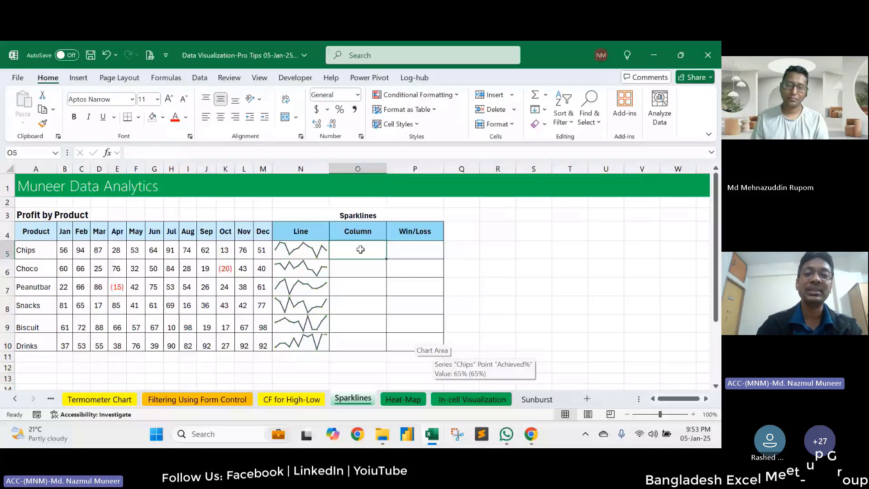
left_click(78, 77)
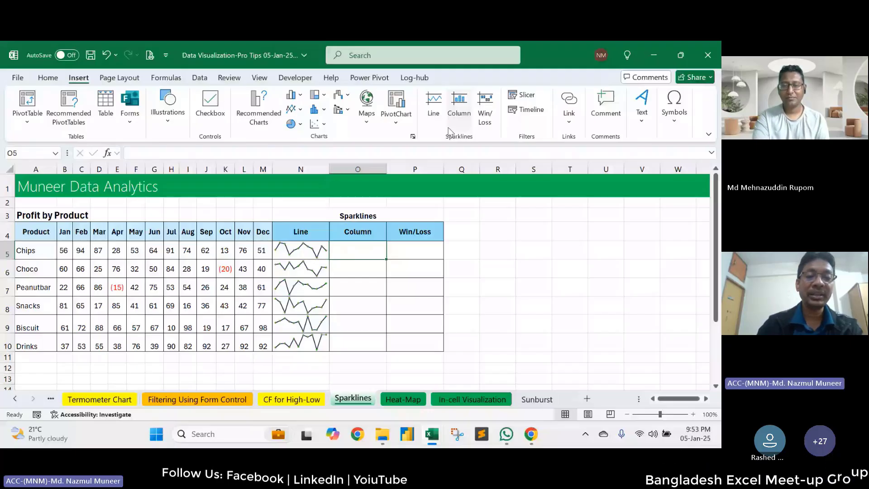
left_click(459, 104)
left_click_drag(63, 250, 256, 245)
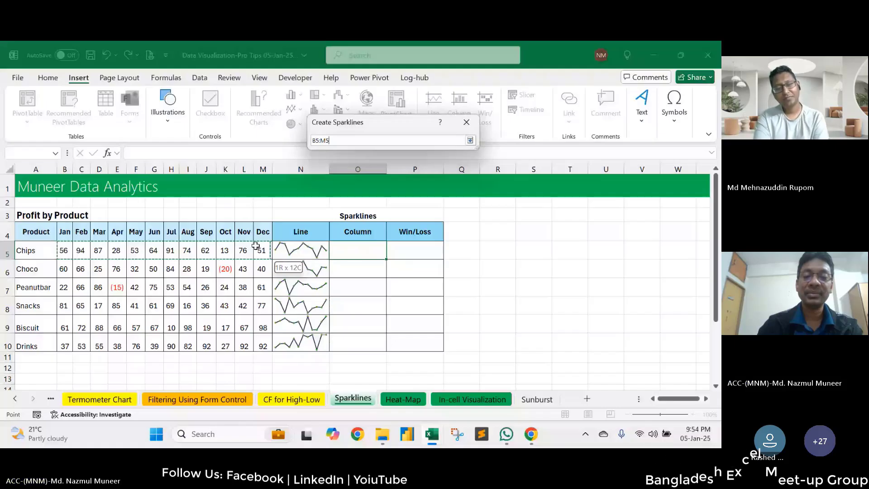
key("Return")
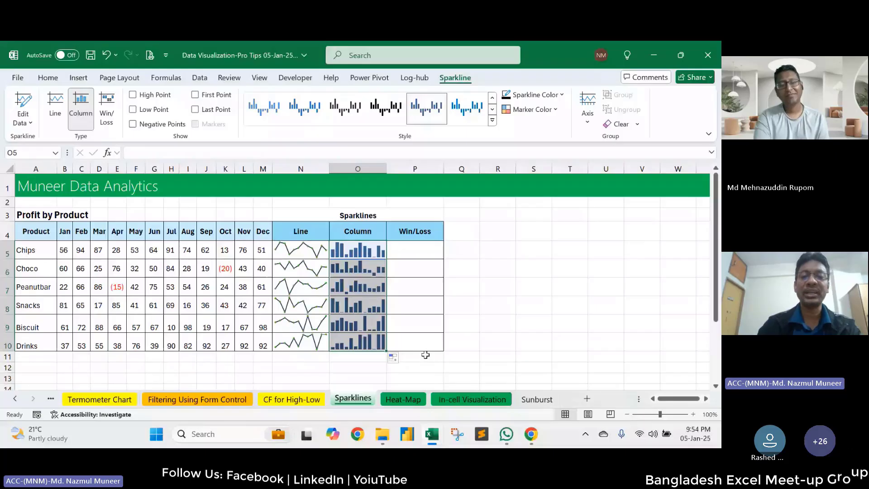
Step: Insert a Win/Loss sparkline in P5 from the Chips data in B5:M5 and fill it down to P10
left_click(389, 250)
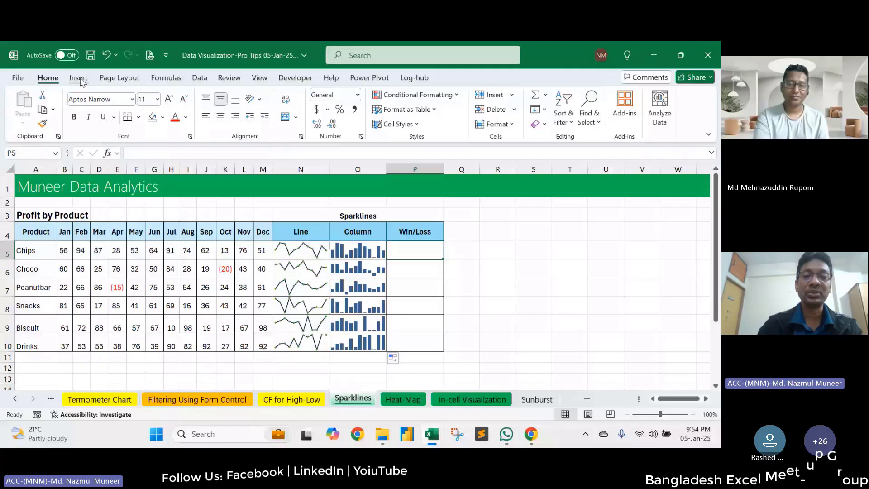
left_click(82, 82)
left_click(485, 107)
left_click_drag(64, 251, 257, 255)
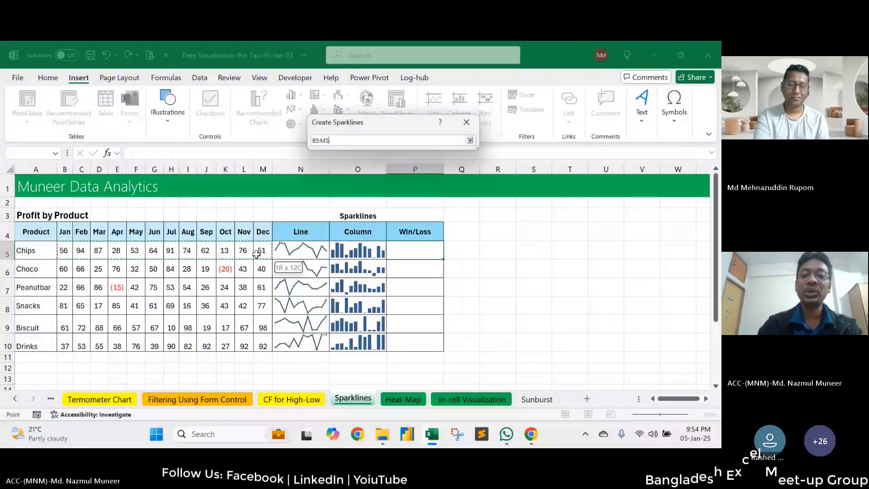
left_click(405, 211)
left_click_drag(443, 260, 441, 346)
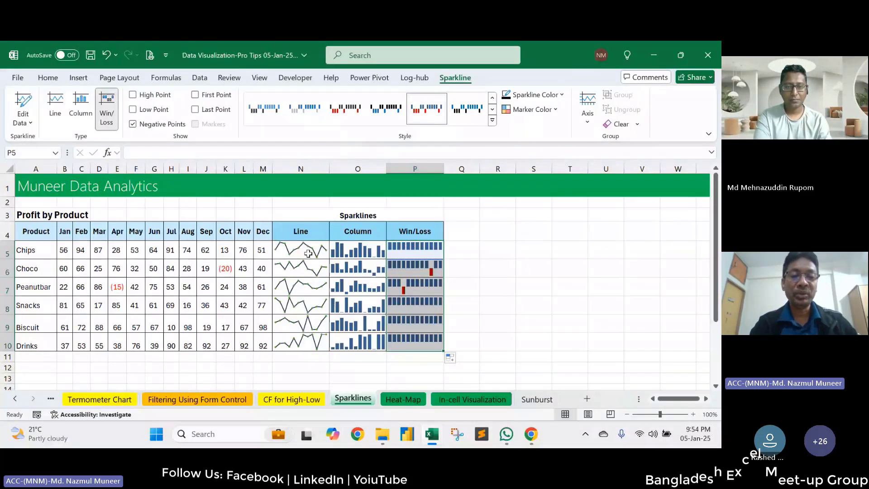
Step: Select the monthly profit table in A4:M10, including its headers
left_click_drag(262, 231, 43, 341)
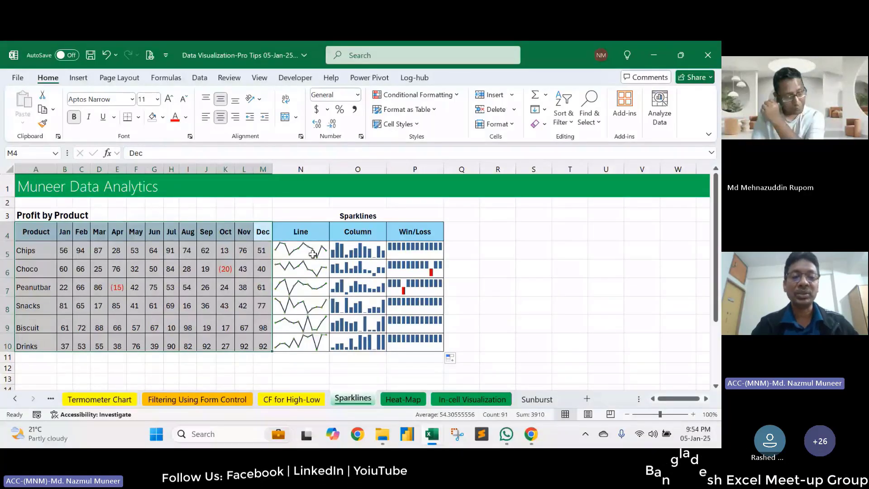
Step: Select the sparkline block N4:P10, including its Line, Column and Win/Loss headers
left_click_drag(312, 254, 413, 343)
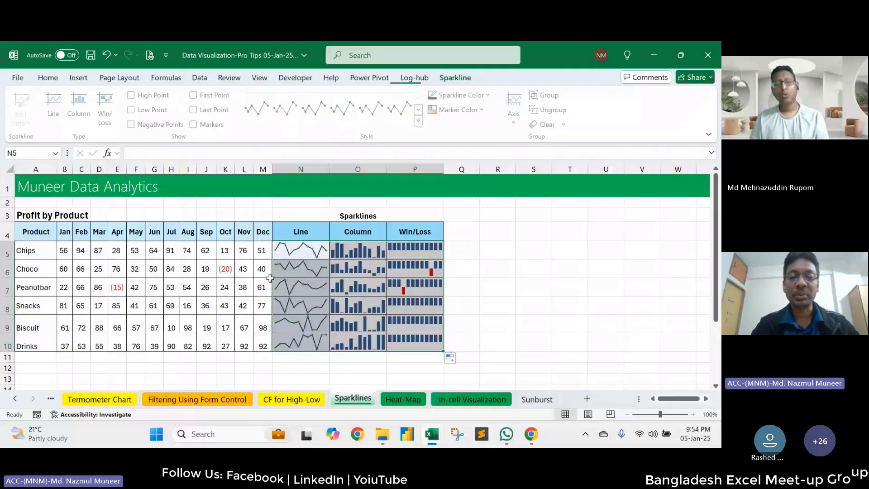
left_click_drag(294, 231, 419, 343)
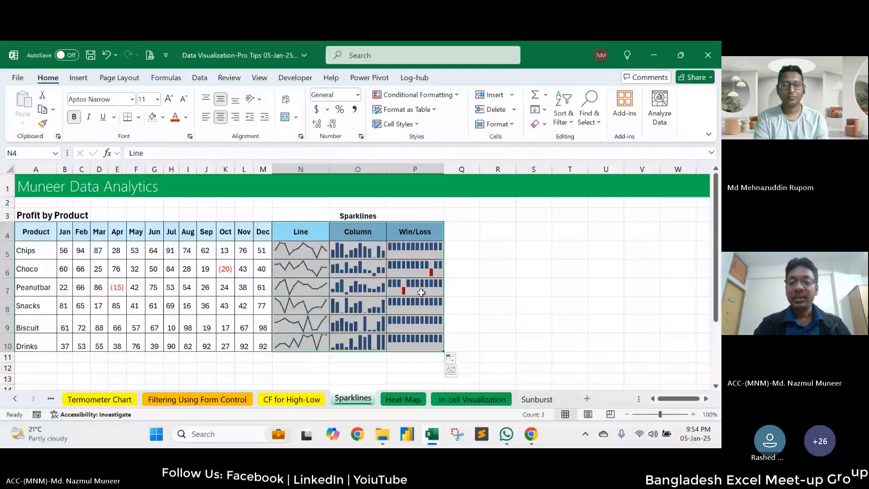
left_click(421, 292)
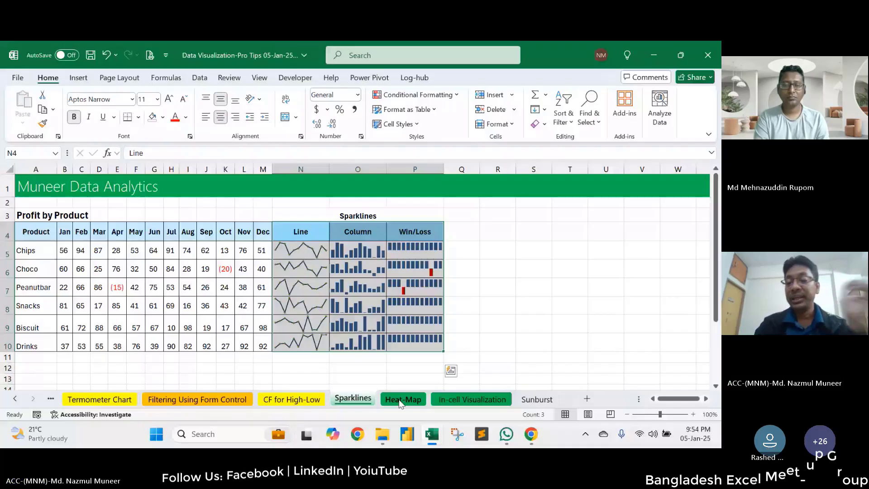
Step: Switch to the Heat-Map sheet and examine the product names, month headers and colored monthly values by selecting each range in turn
key("ctrl+Page_Down")
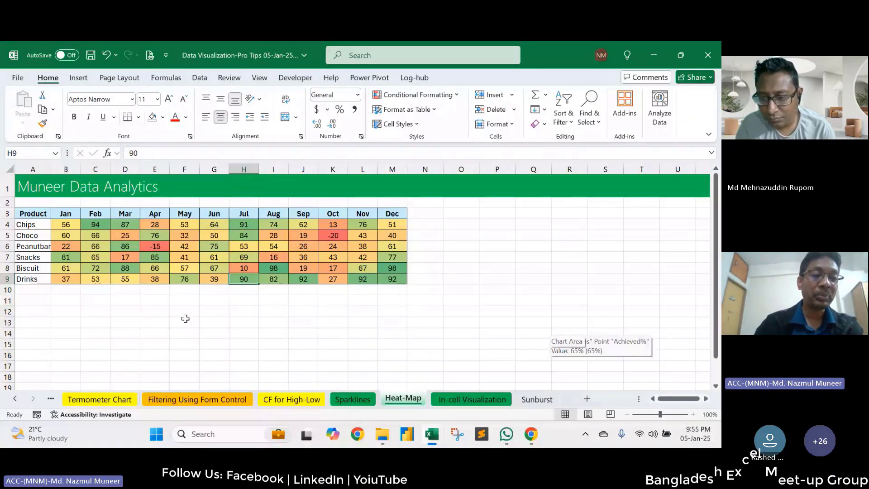
left_click(40, 225)
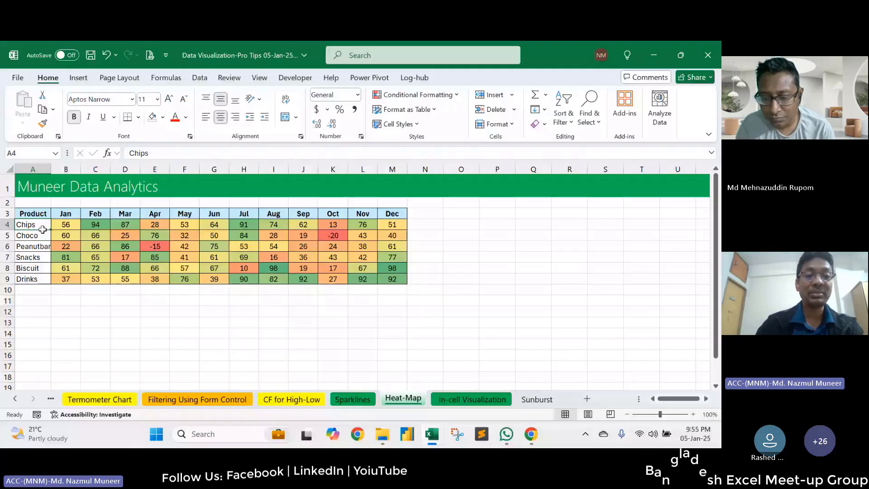
key("ctrl+shift+Down")
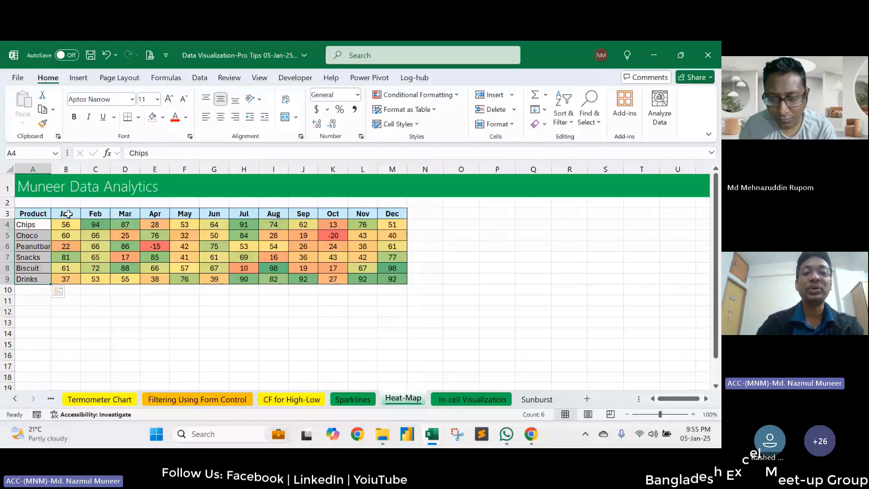
left_click_drag(68, 214, 427, 218)
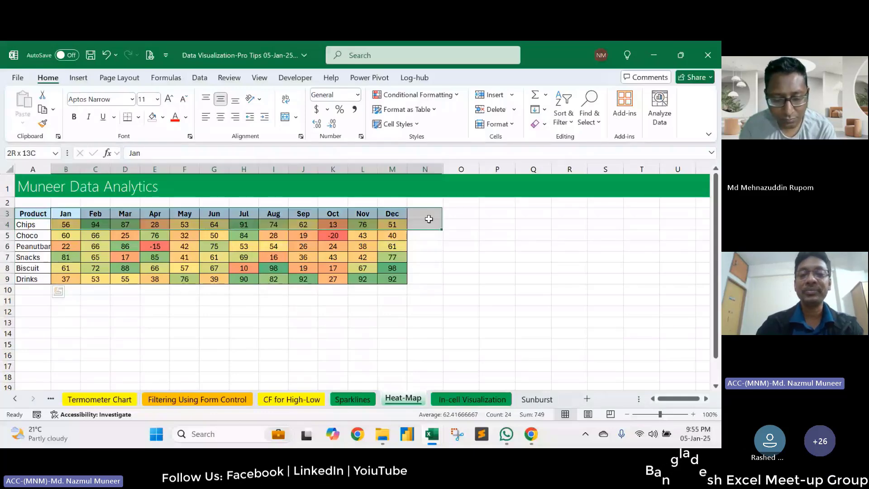
left_click_drag(428, 219, 392, 213)
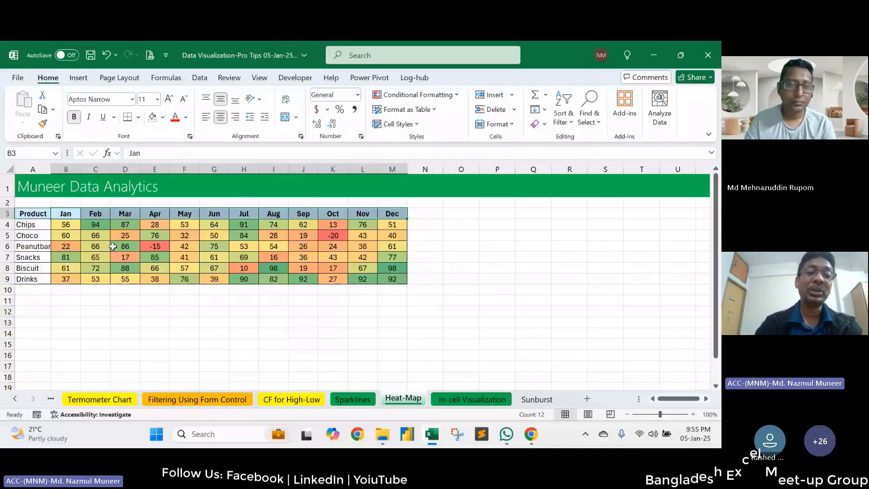
left_click_drag(65, 224, 383, 268)
left_click(364, 312)
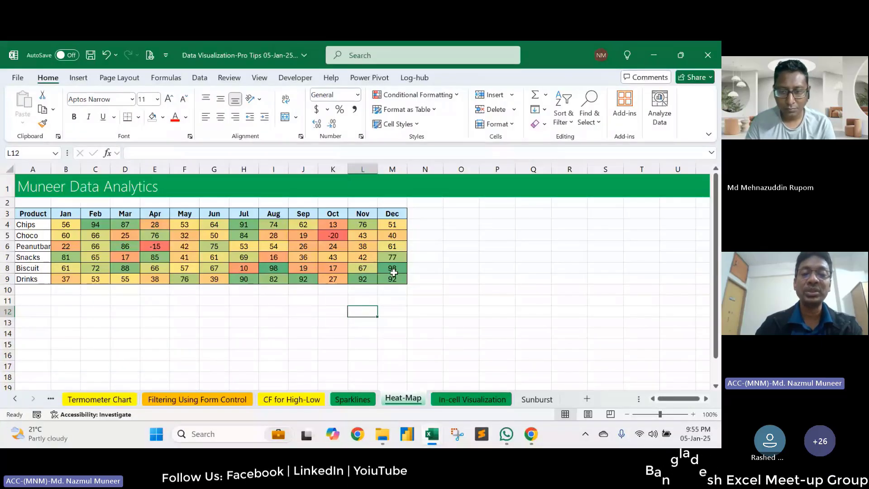
left_click_drag(393, 272, 392, 279)
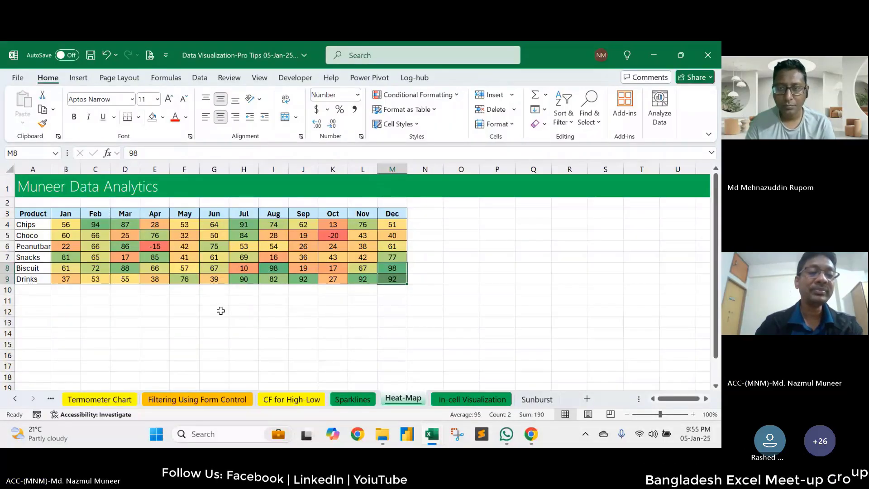
Step: Clear the conditional formatting rules from the monthly values in B4:M9
left_click(66, 224)
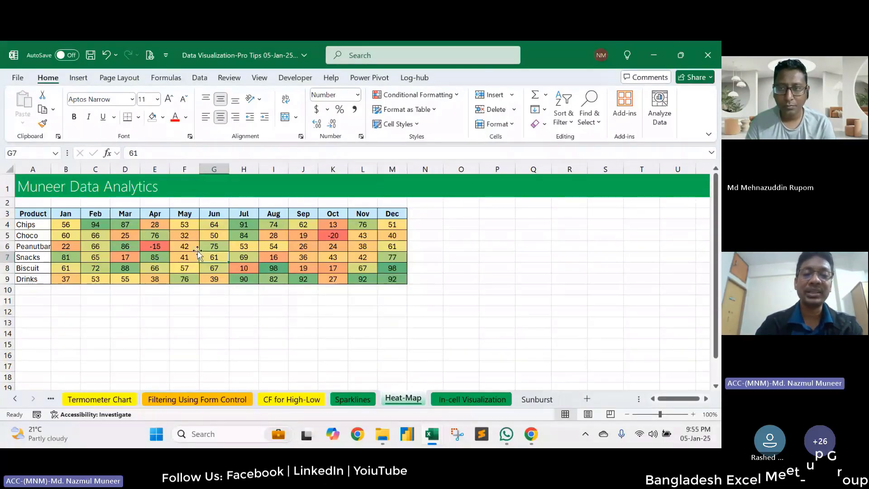
left_click(382, 275, "shift")
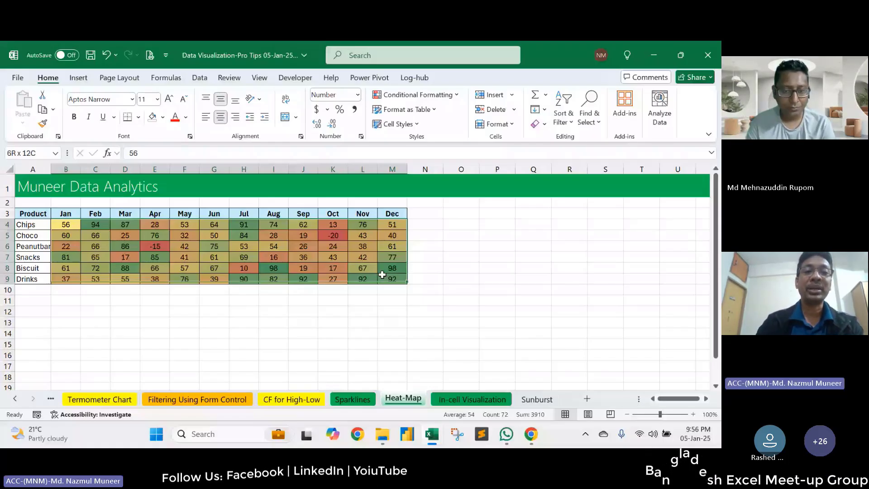
left_click_drag(382, 274, 384, 276)
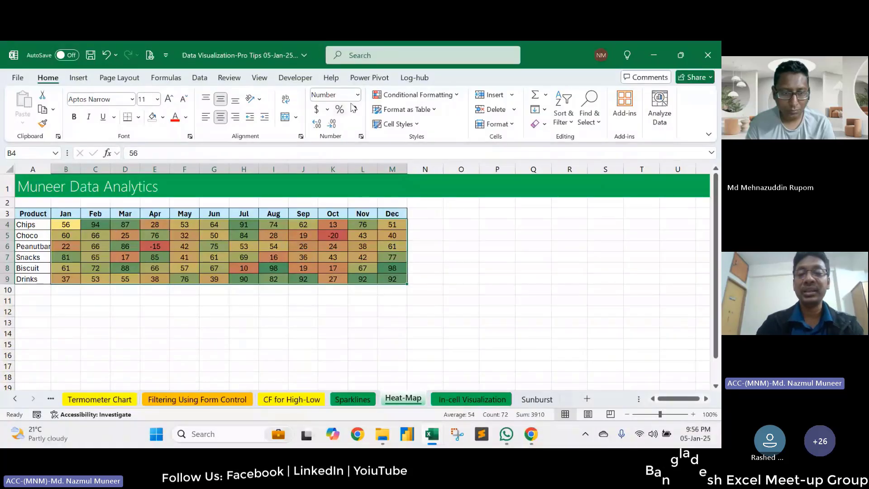
left_click(414, 94)
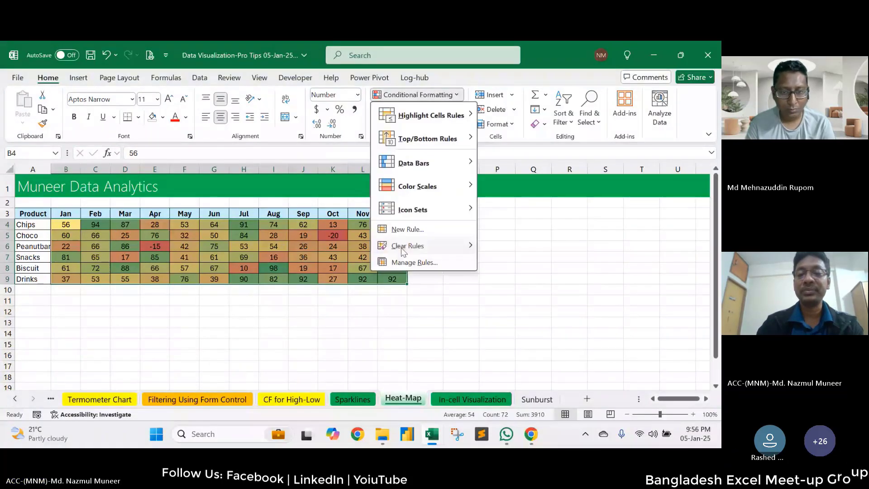
mouse_move(402, 248)
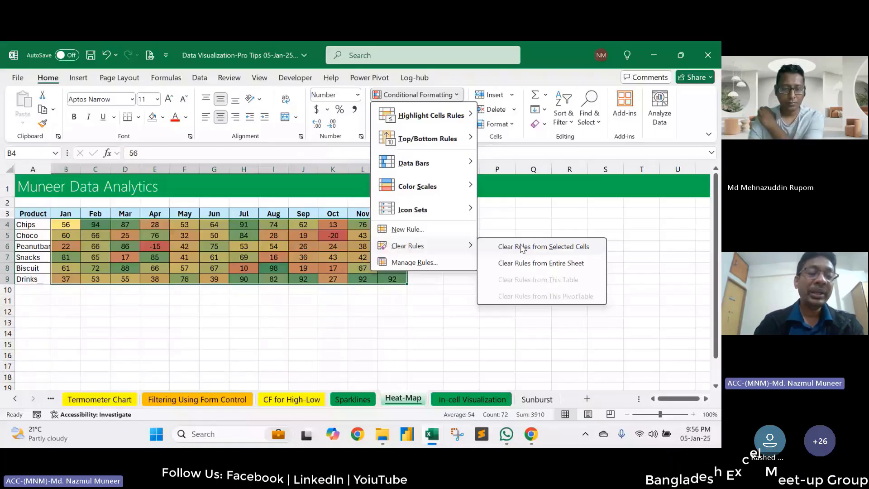
left_click(522, 248)
Step: Apply the Green-Yellow-Red color scale to the monthly values in B4:M9
left_click(72, 223)
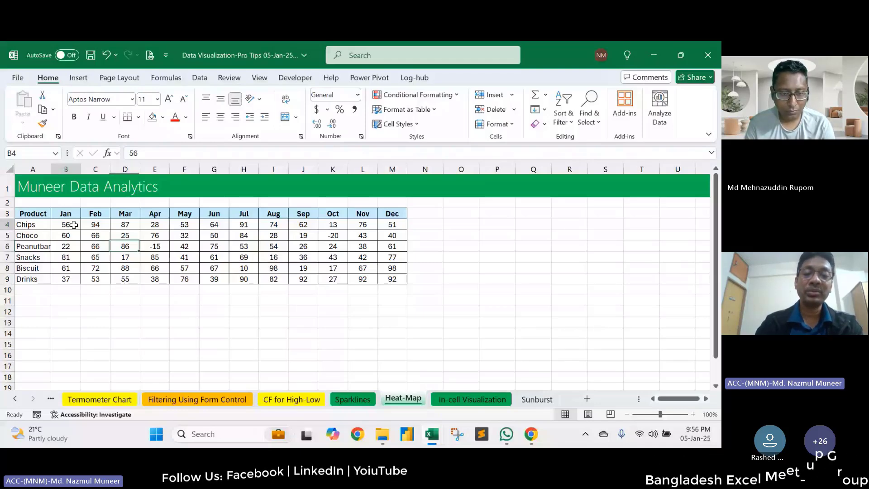
left_click_drag(74, 225, 331, 238)
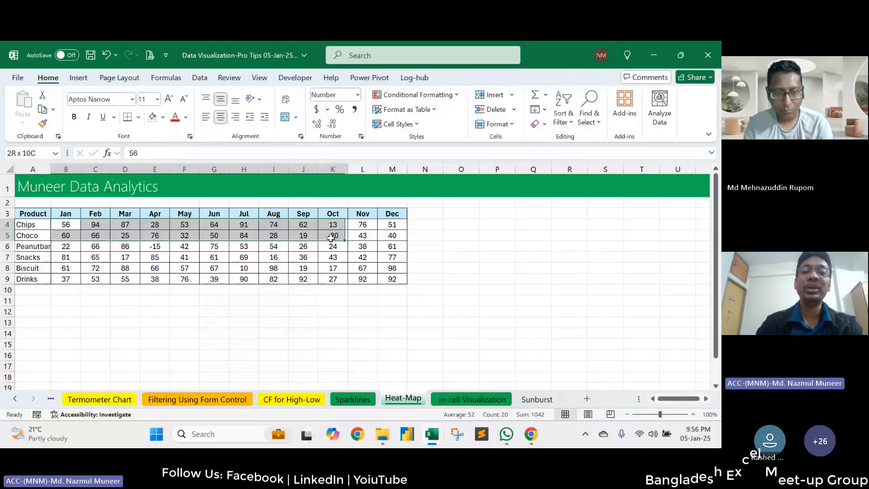
left_click_drag(331, 239, 392, 279)
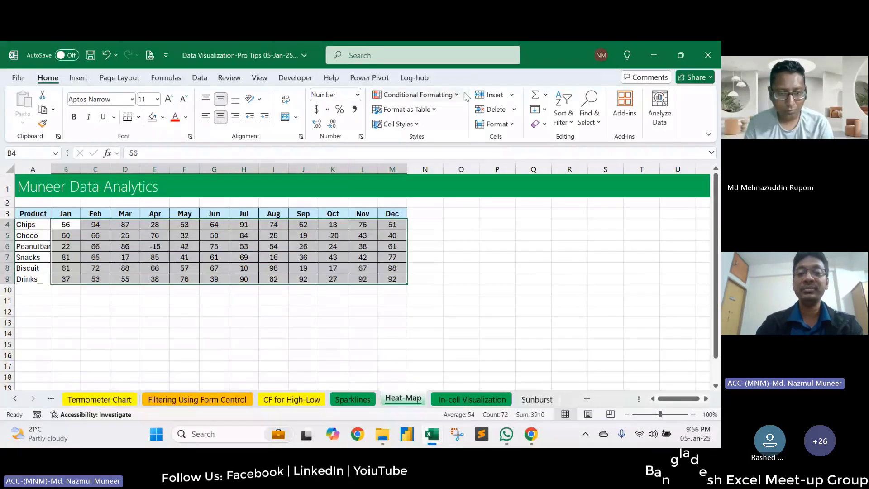
left_click(458, 95)
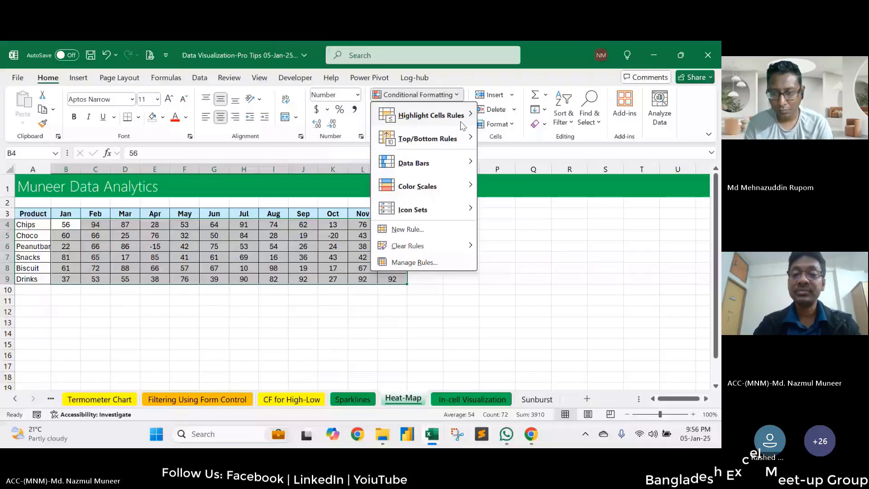
mouse_move(469, 185)
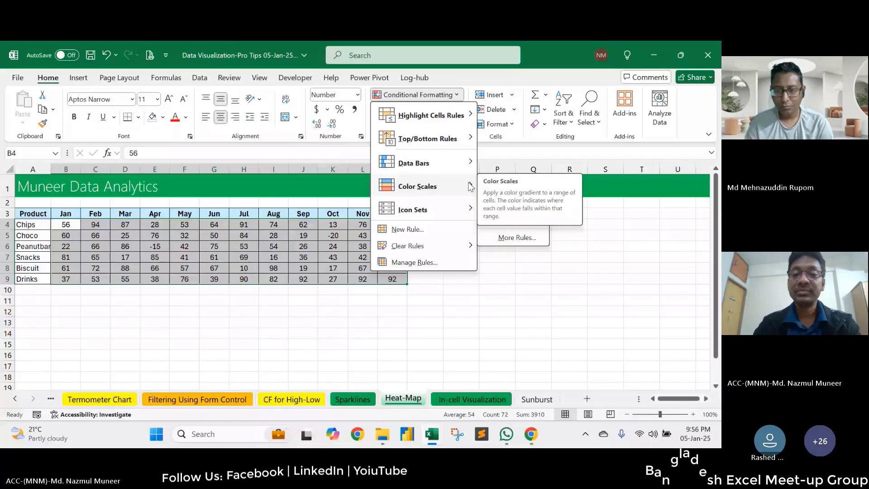
left_click(568, 224)
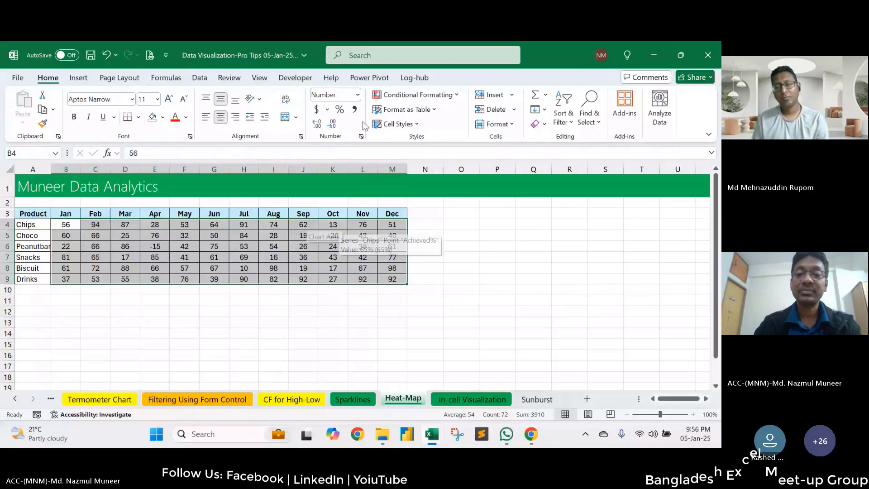
left_click(412, 95)
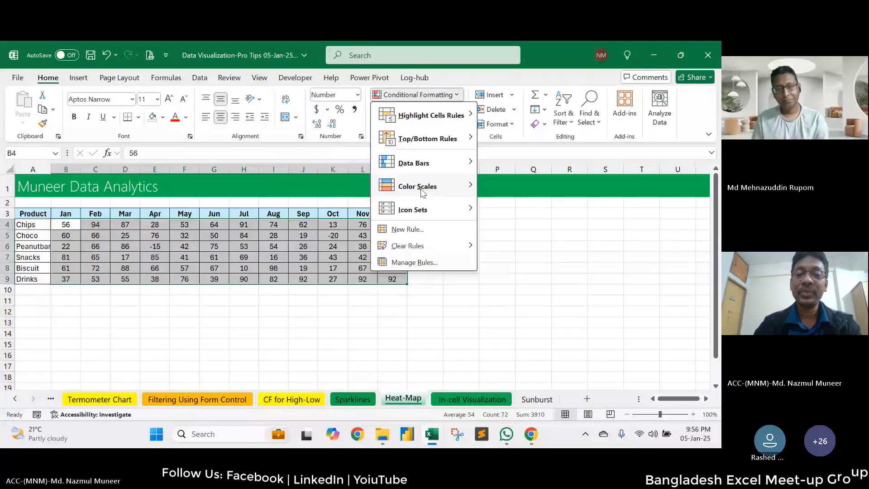
mouse_move(421, 192)
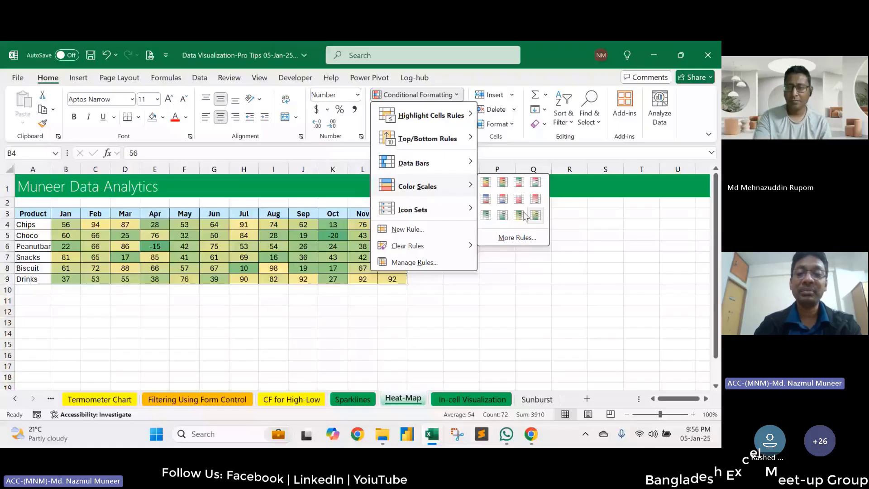
left_click(486, 183)
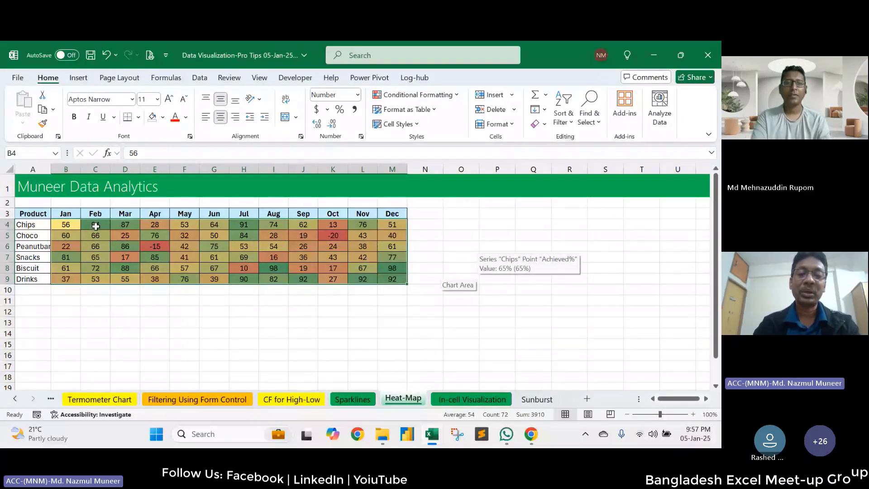
Step: Examine the heat map coloring of Peanutbar's April value in E6 and Choco's October value in K5
left_click(333, 333)
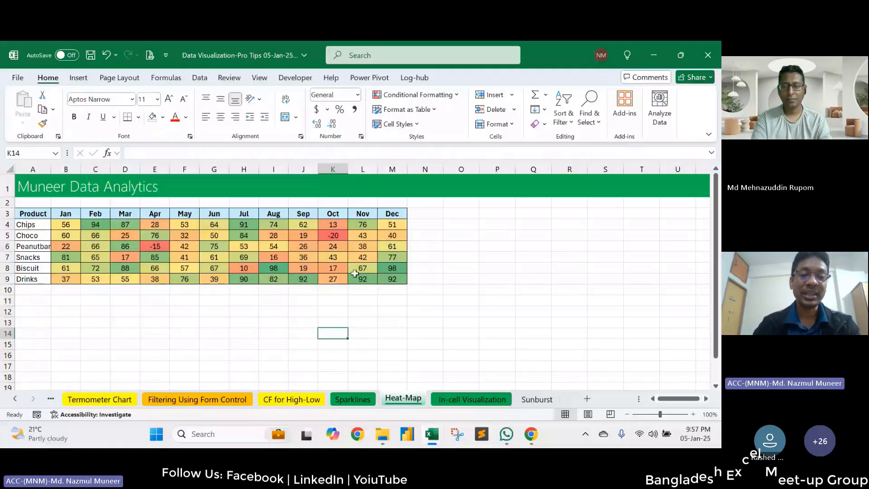
left_click(156, 246)
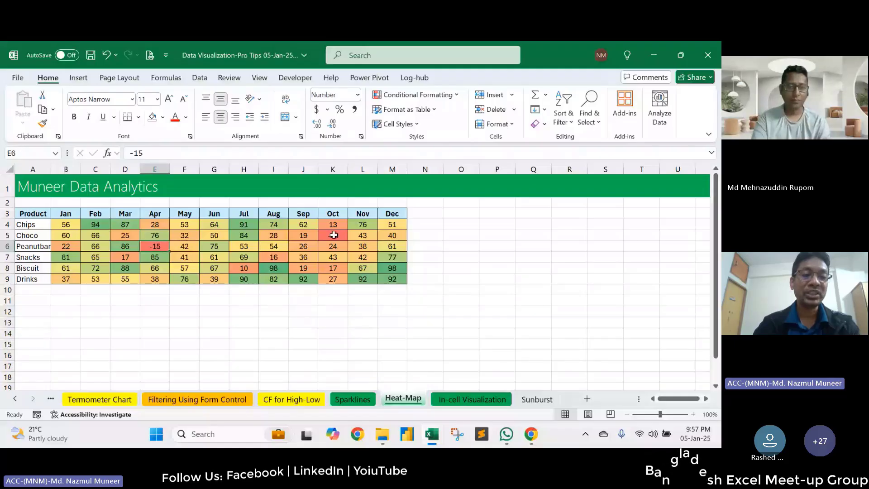
left_click(333, 235)
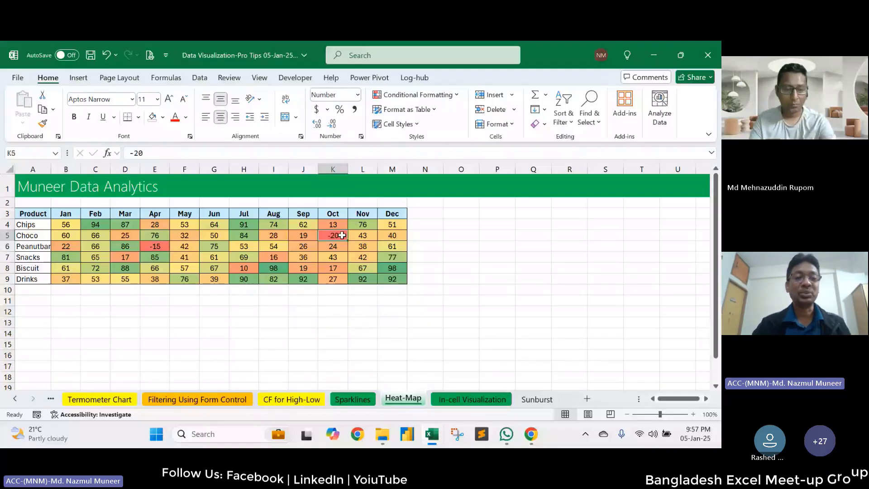
Step: Edit the color scale rule on the monthly values in B4:M9 and set its minimum color to bright red
left_click_drag(68, 224, 103, 230)
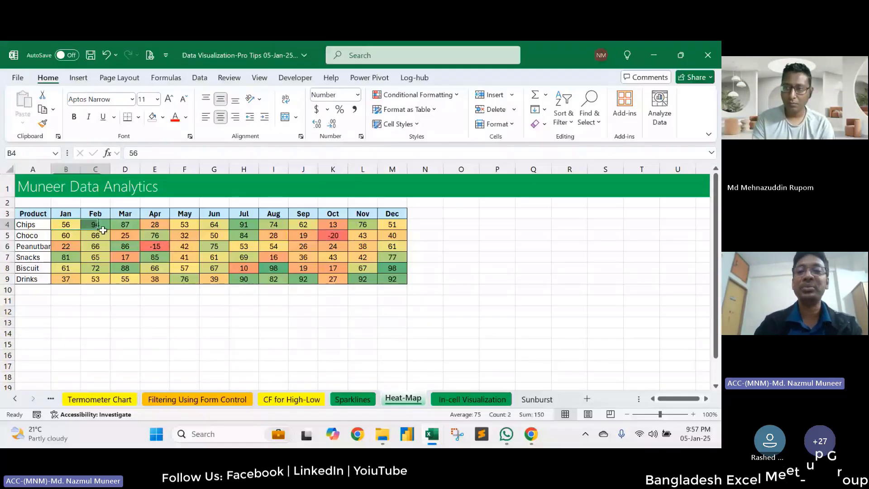
key("ctrl+shift+Right")
key("ctrl+shift+Down")
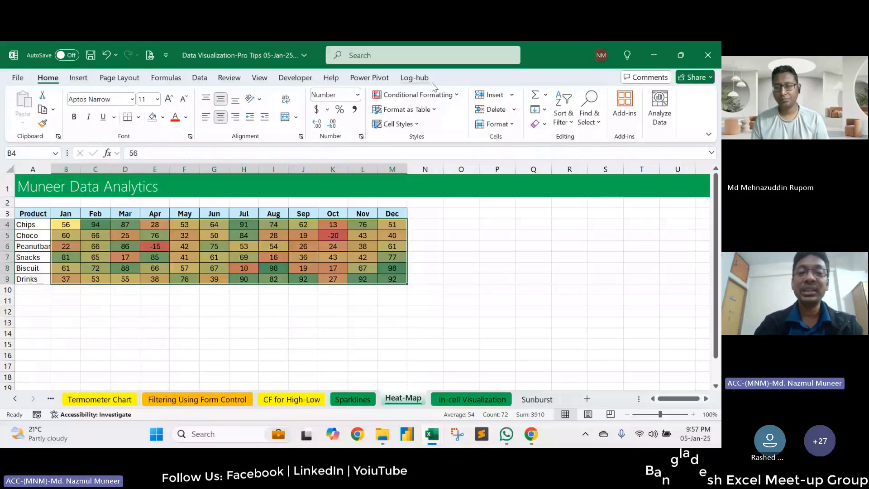
left_click(421, 95)
left_click(408, 245)
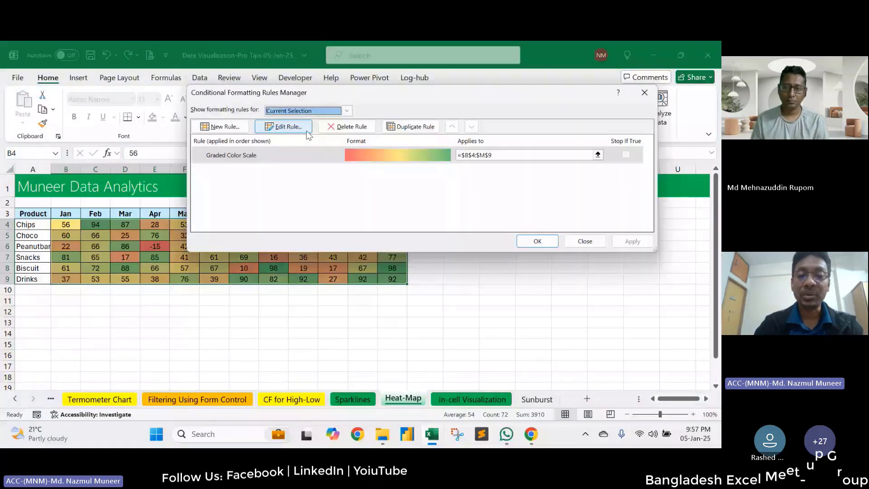
left_click(306, 130)
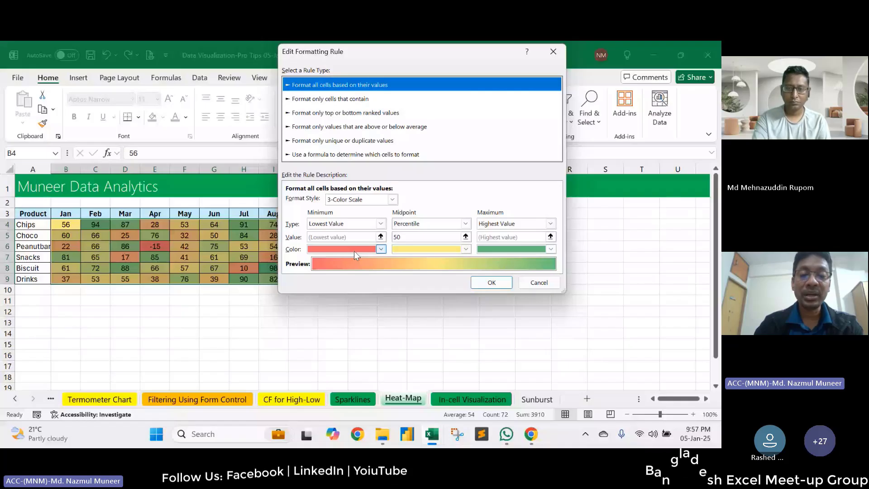
left_click(354, 250)
left_click(325, 334)
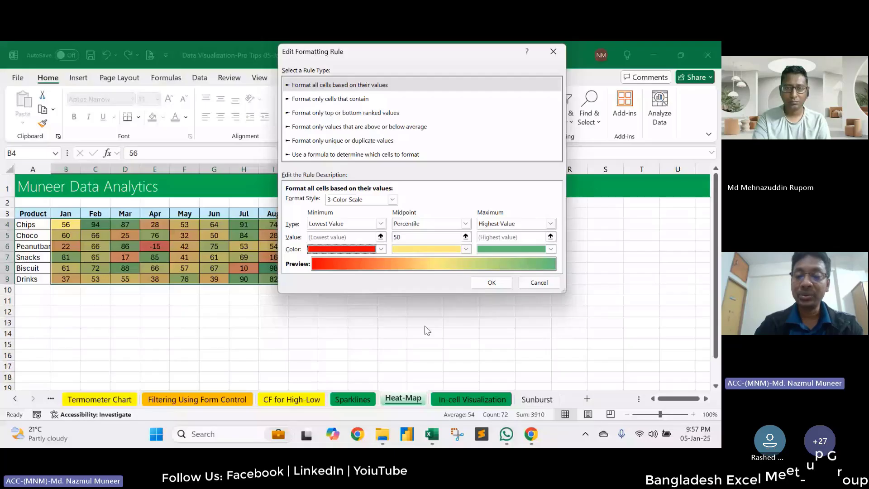
Step: Set the color scale's maximum color to the standard green and apply the edited rule to the heat map
left_click(552, 248)
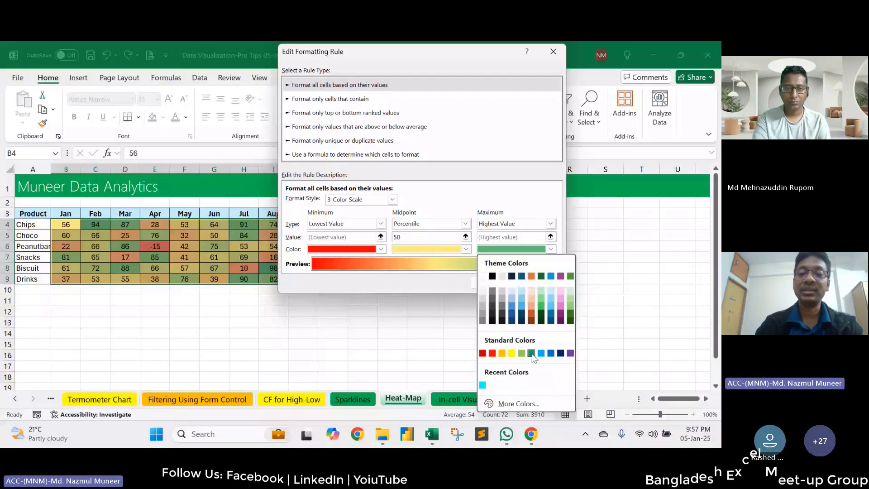
left_click(531, 352)
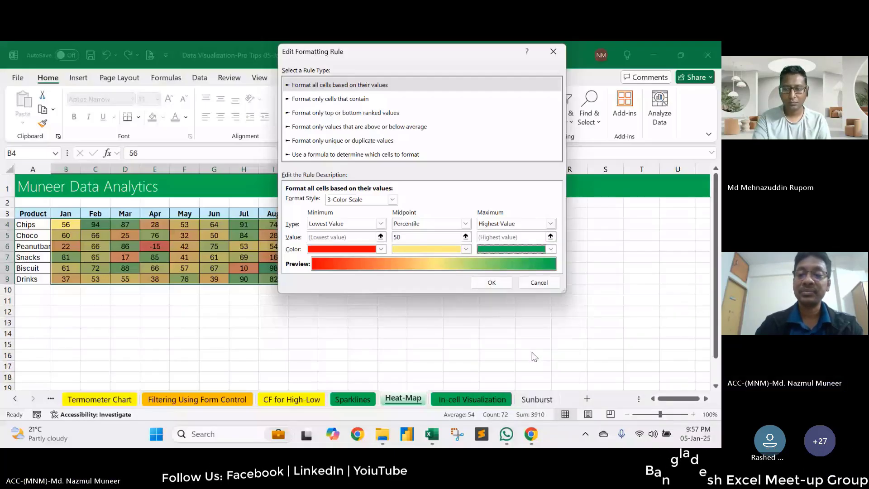
key("Return")
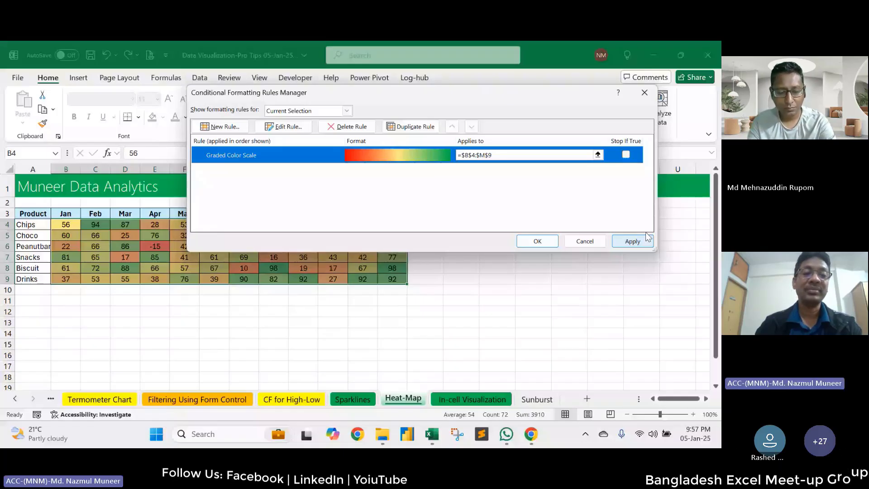
left_click(537, 241)
left_click(245, 335)
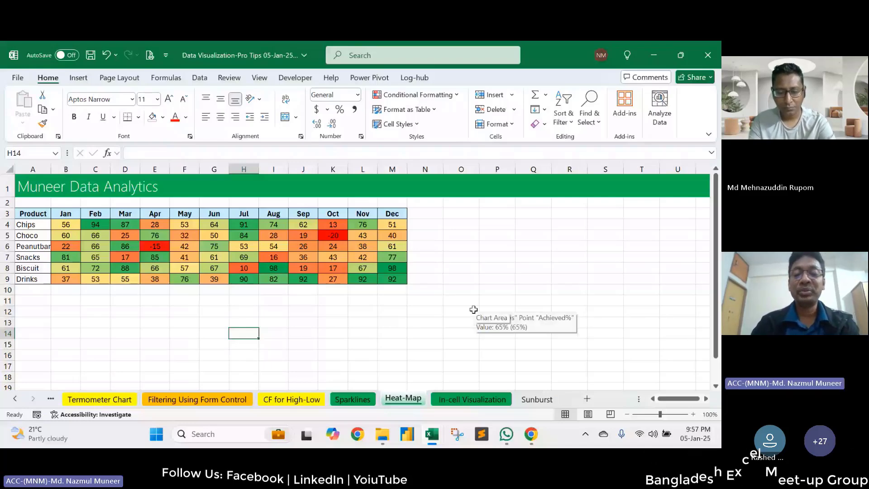
Step: Switch to the In-cell Visualization sheet and examine the October and November values and the Change formula in D4
left_click(487, 398)
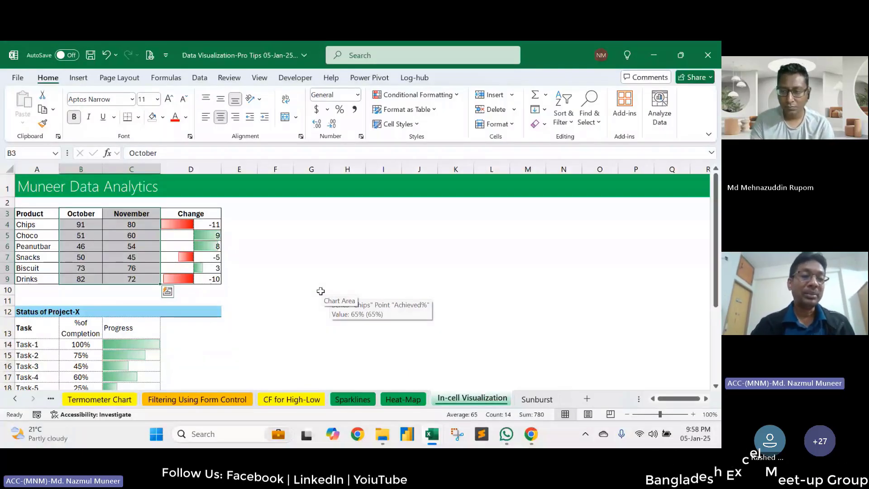
left_click(116, 214)
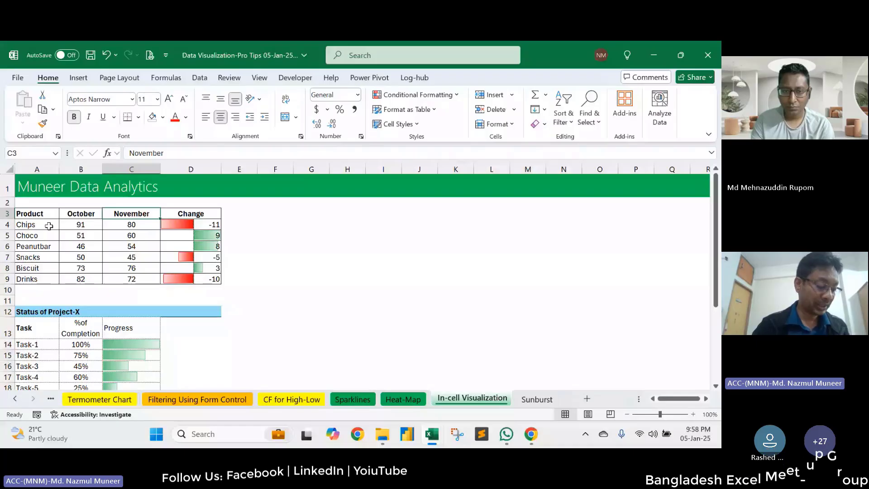
left_click_drag(48, 235, 132, 234)
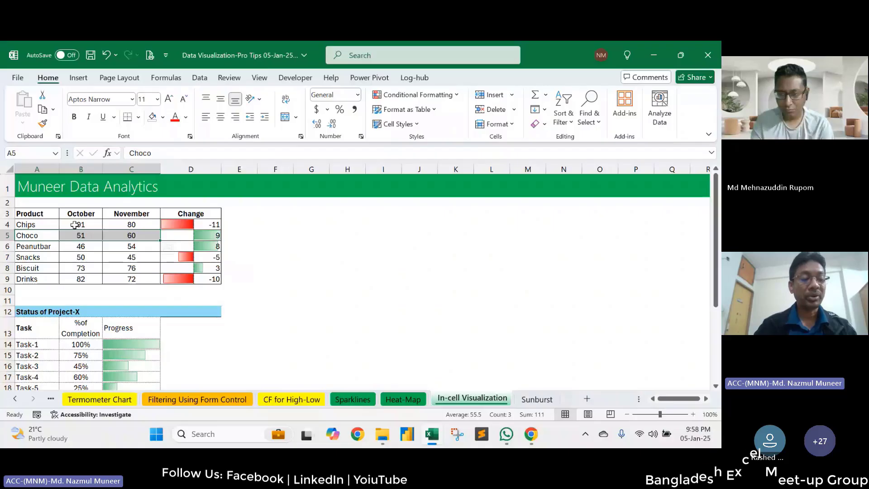
double_click(181, 224)
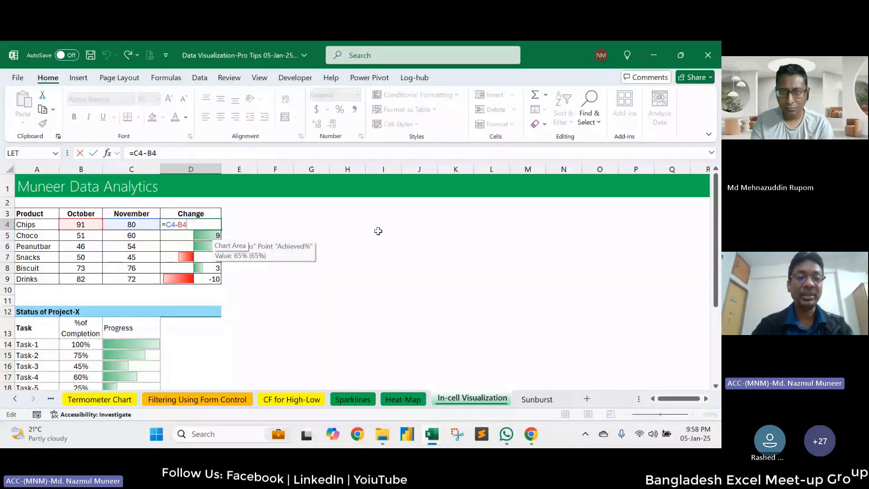
key("ctrl+Return")
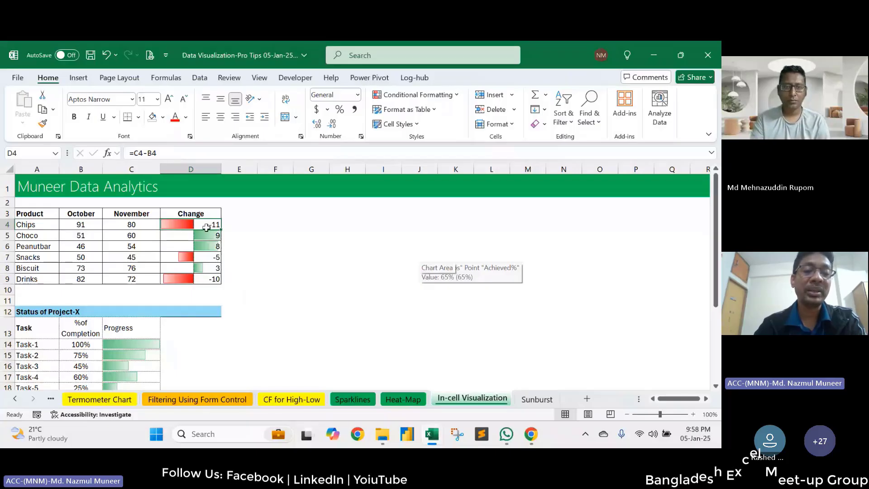
Step: Clear the conditional formatting rules from the Change values in D4:D9
left_click_drag(207, 227, 209, 284)
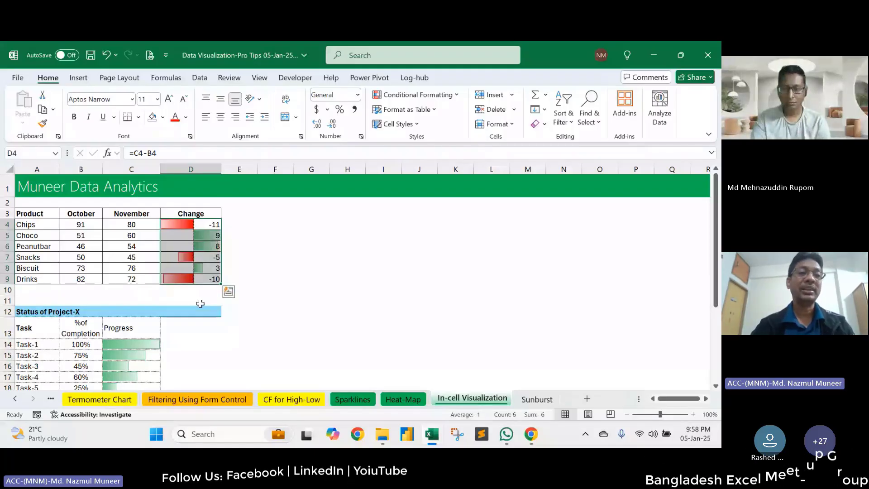
left_click(452, 95)
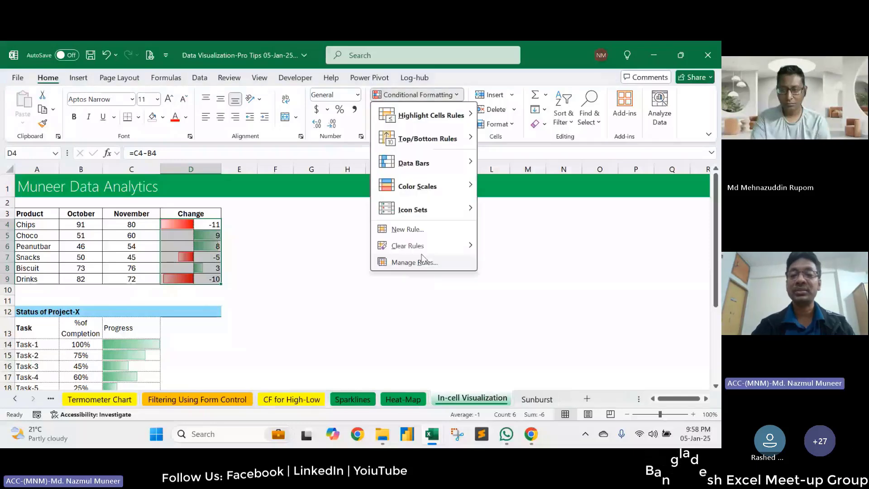
mouse_move(429, 249)
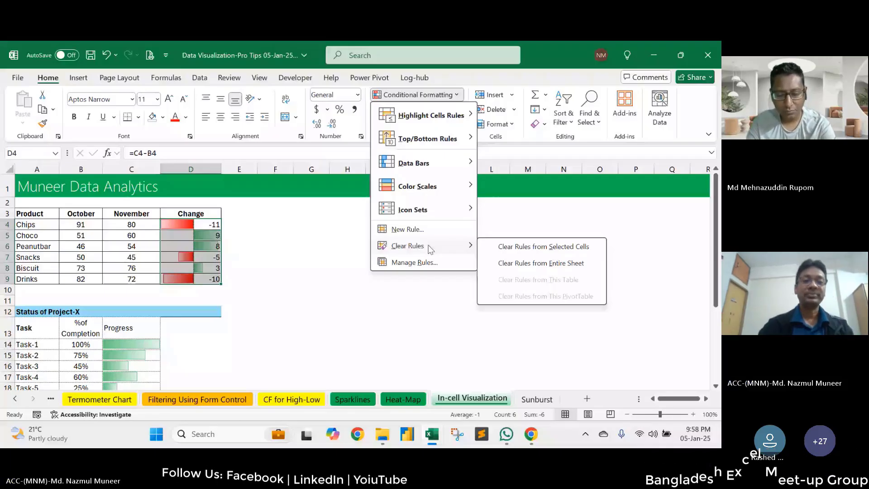
left_click(543, 246)
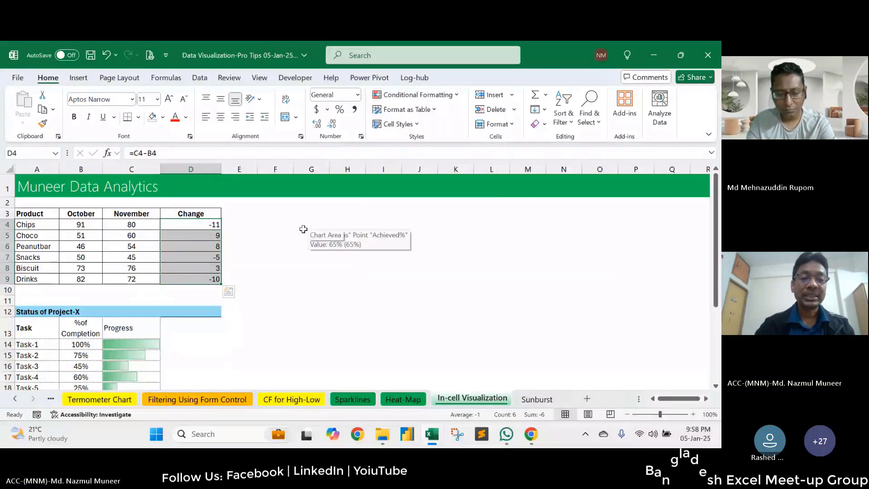
left_click(303, 230)
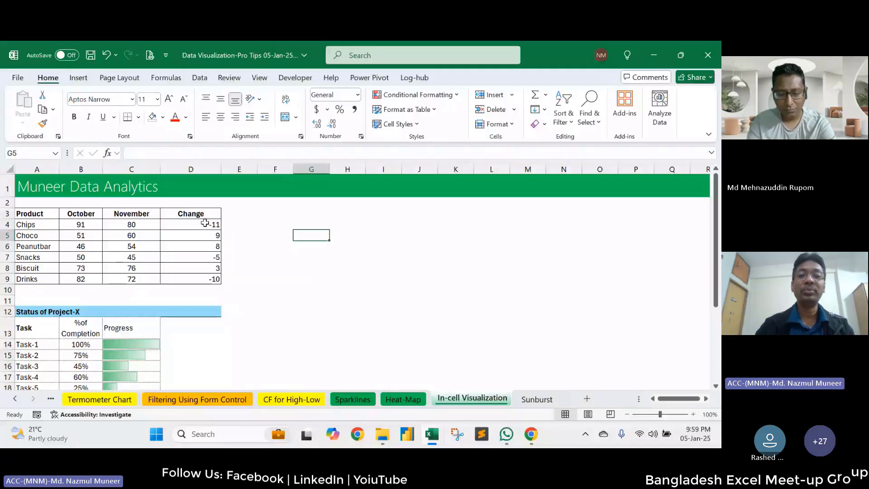
Step: Apply the green gradient-fill data bars to the Change values in D4:D9
left_click_drag(205, 223, 206, 279)
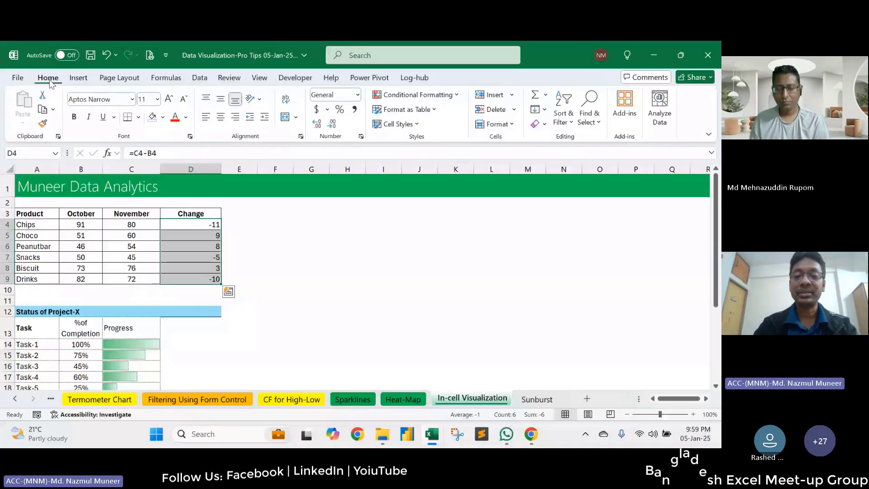
left_click(417, 94)
mouse_move(414, 162)
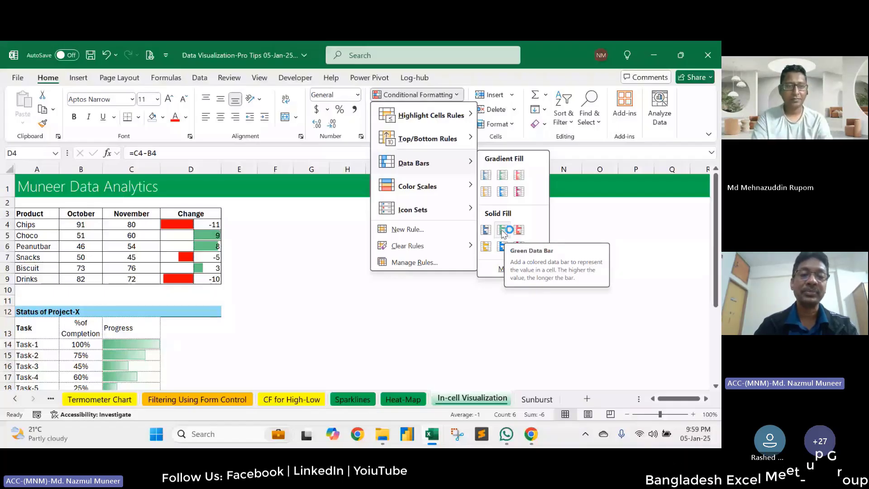
left_click(502, 176)
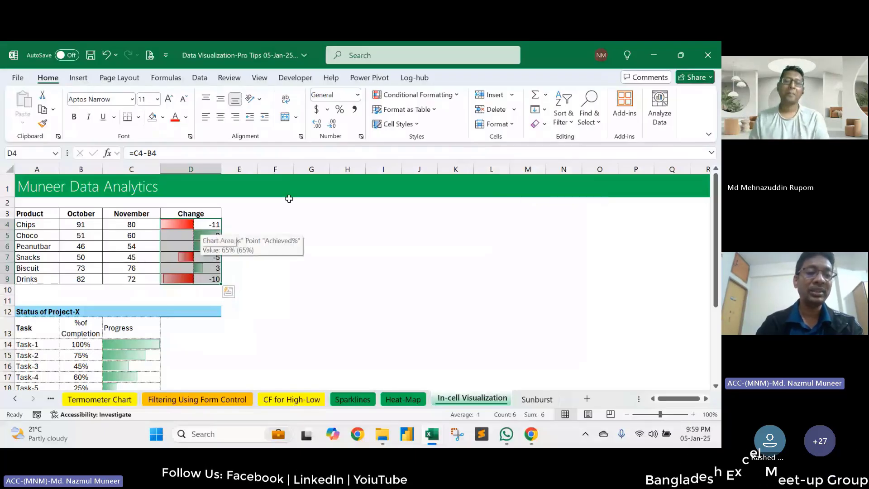
Step: Set Peanutbar's November value in C6 to 50
left_click(80, 246)
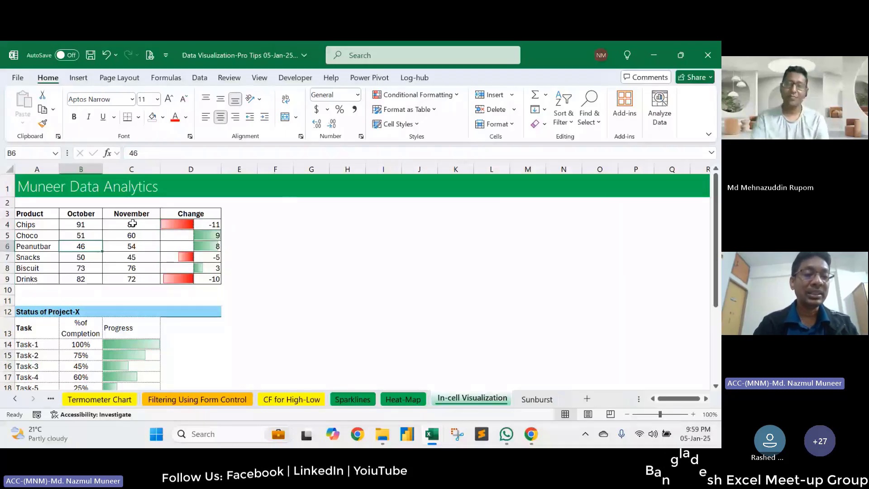
key("Right")
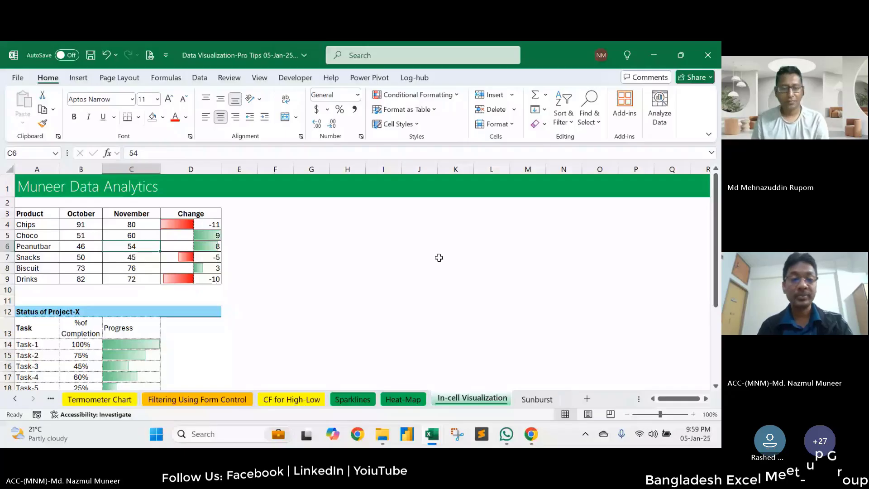
type("50")
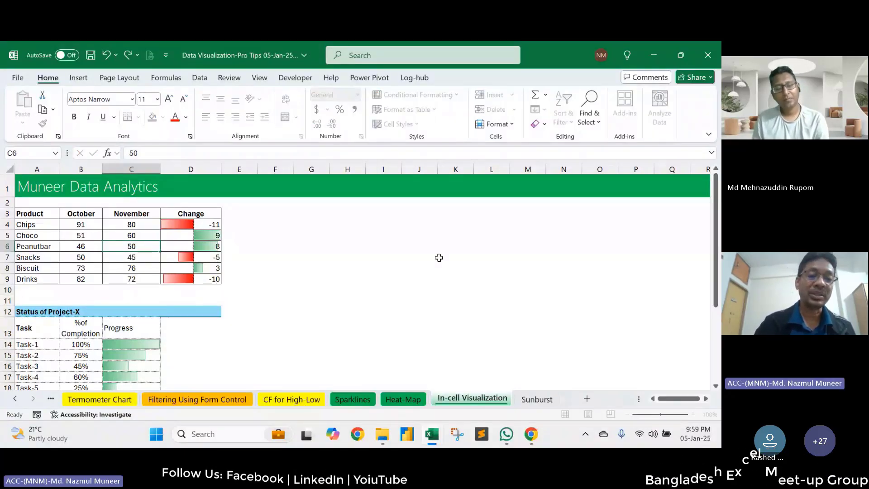
key("Return")
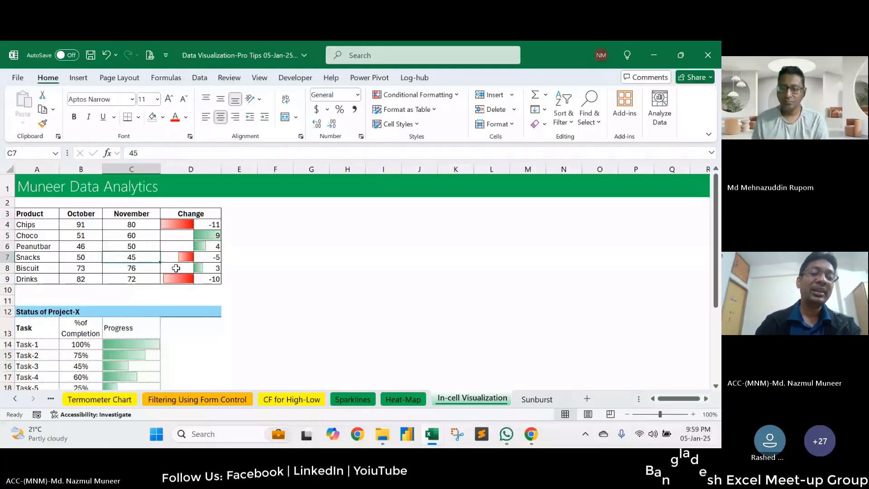
left_click(209, 201)
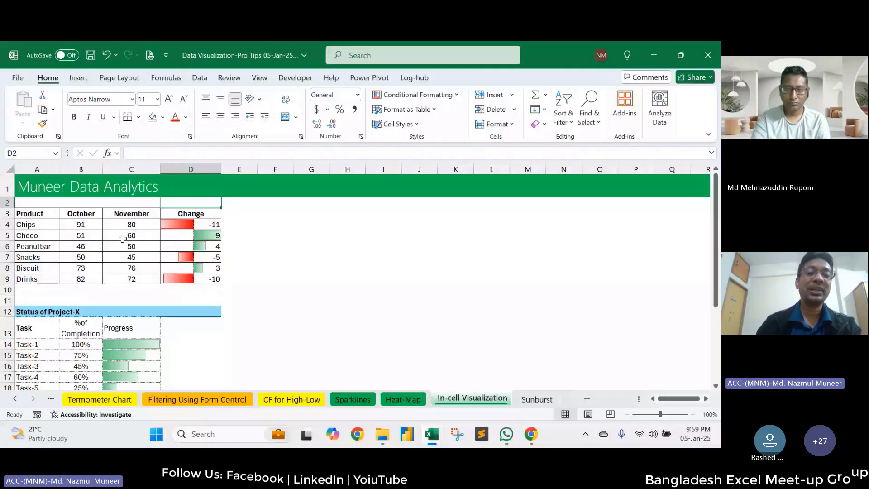
Step: Collapse the ribbon and examine the task names and progress bars in the Status of Project-X table
left_click_drag(191, 224, 191, 279)
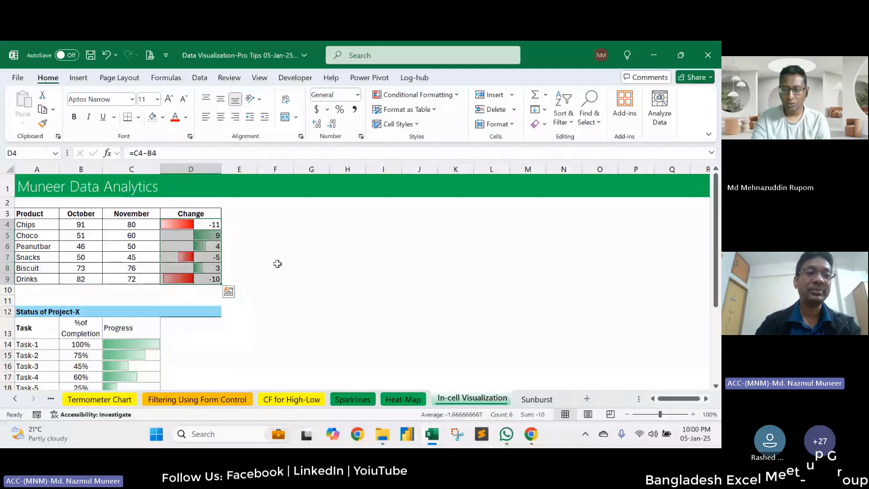
double_click(46, 82)
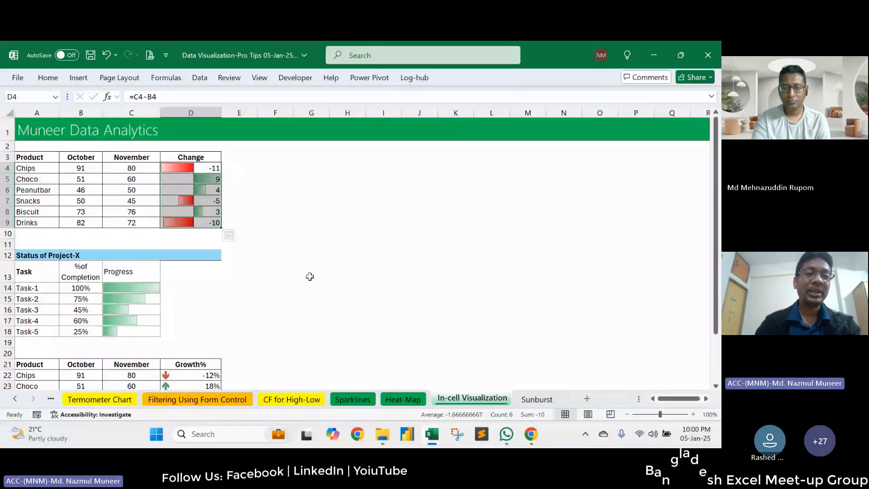
scroll(272, 262, "down", 2)
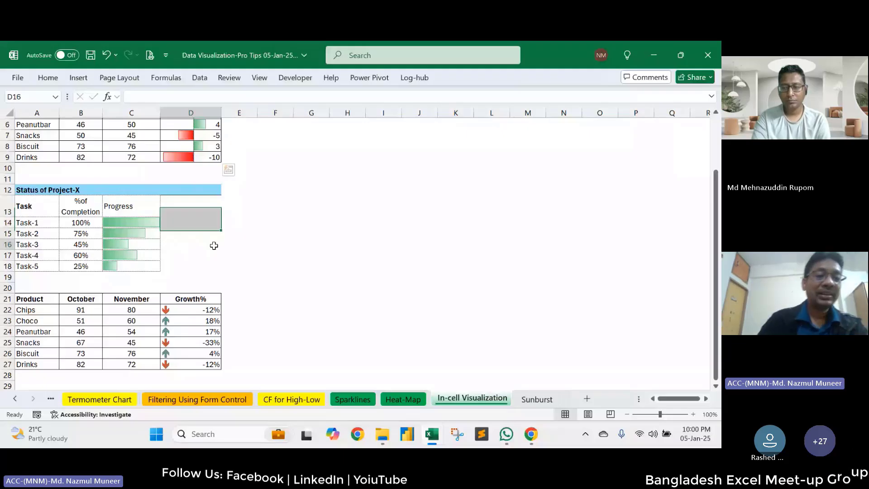
left_click(214, 244)
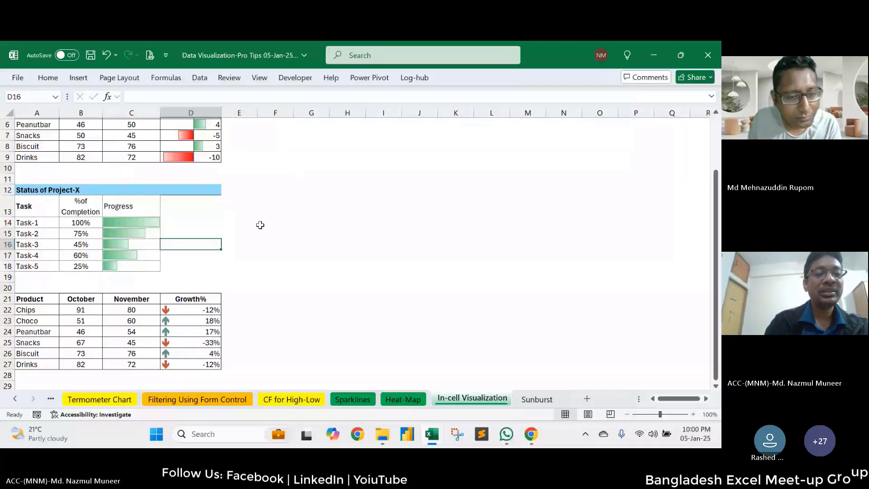
left_click_drag(32, 222, 40, 267)
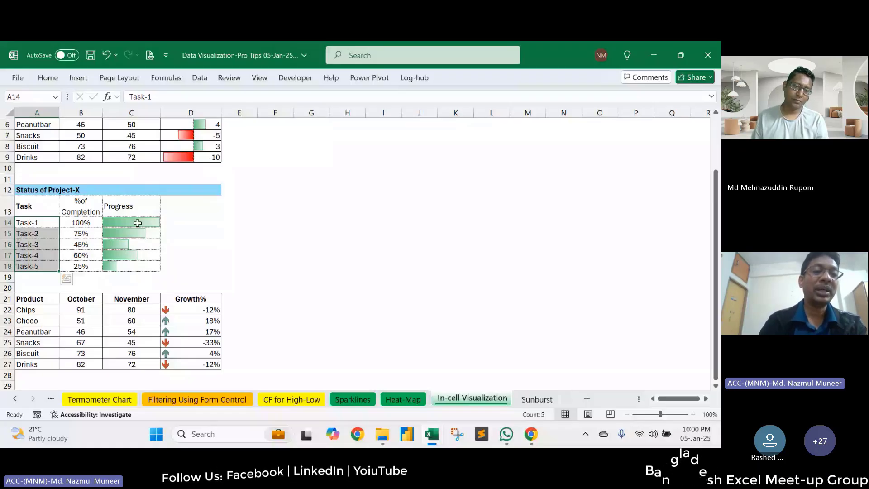
left_click_drag(136, 223, 136, 266)
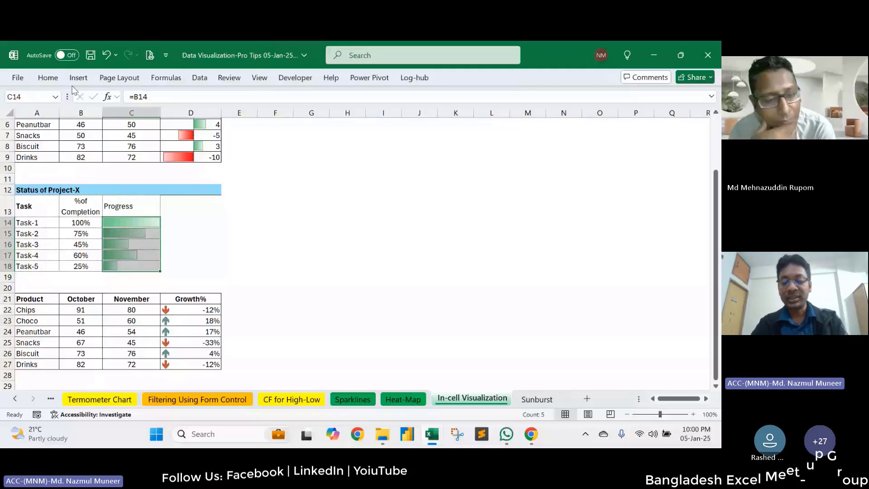
Step: Set Task-3's completion percentage in B16 to 30%
left_click(80, 245)
type("30")
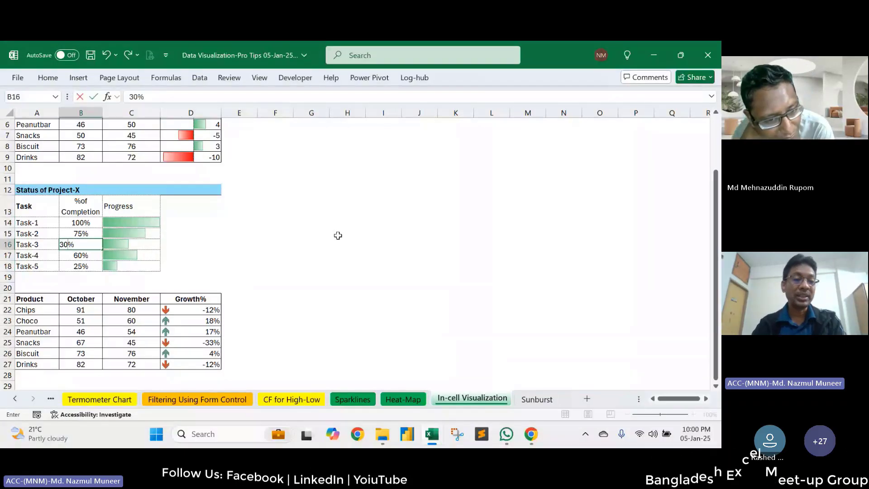
key("Return")
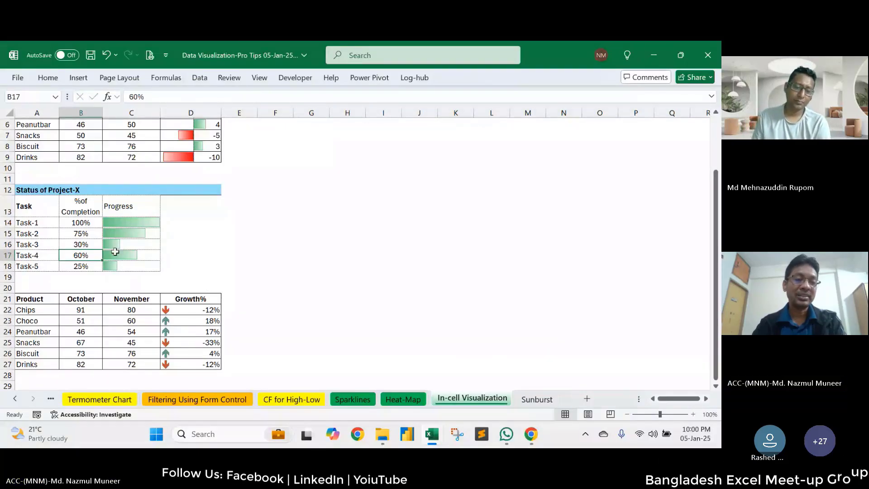
Step: Clear the conditional formatting rules from the Progress cells C14:C18 in the Status of Project-X table
left_click_drag(131, 222, 153, 267)
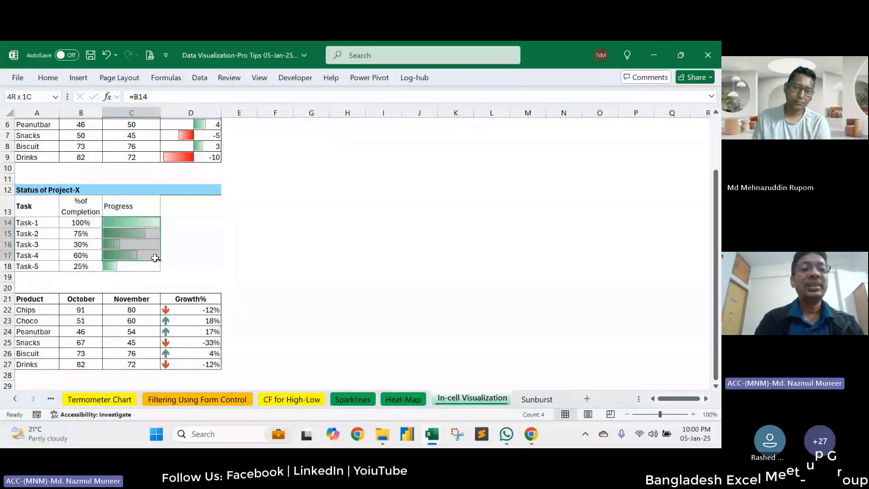
left_click(54, 83)
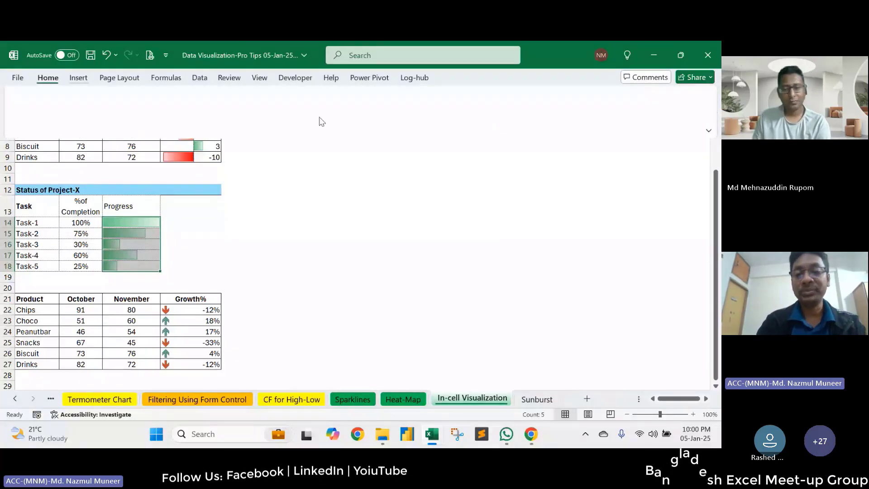
left_click(418, 94)
mouse_move(407, 246)
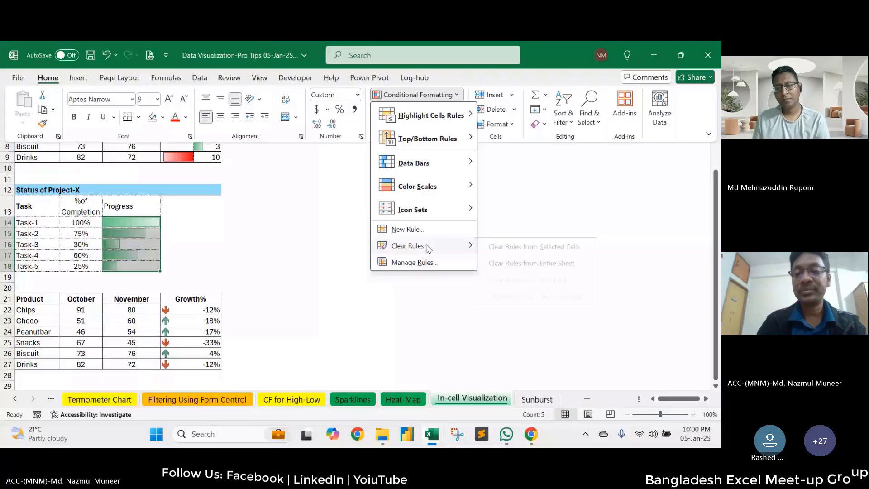
left_click(538, 247)
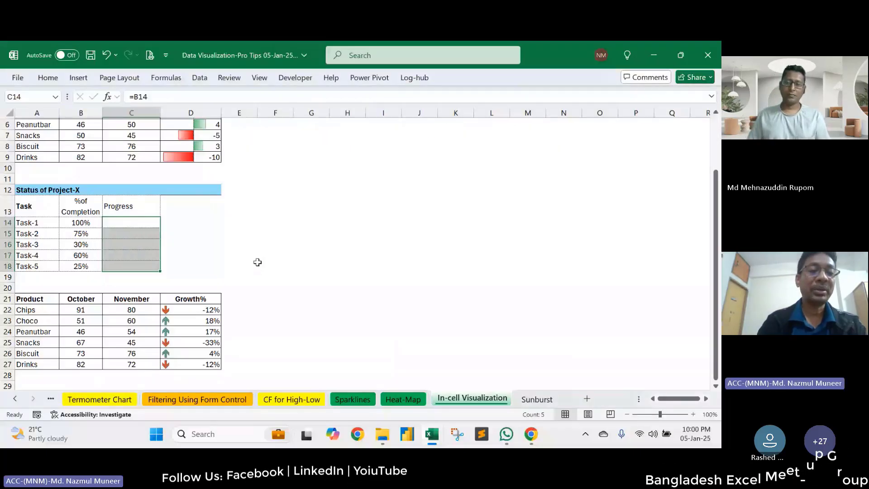
left_click(285, 222)
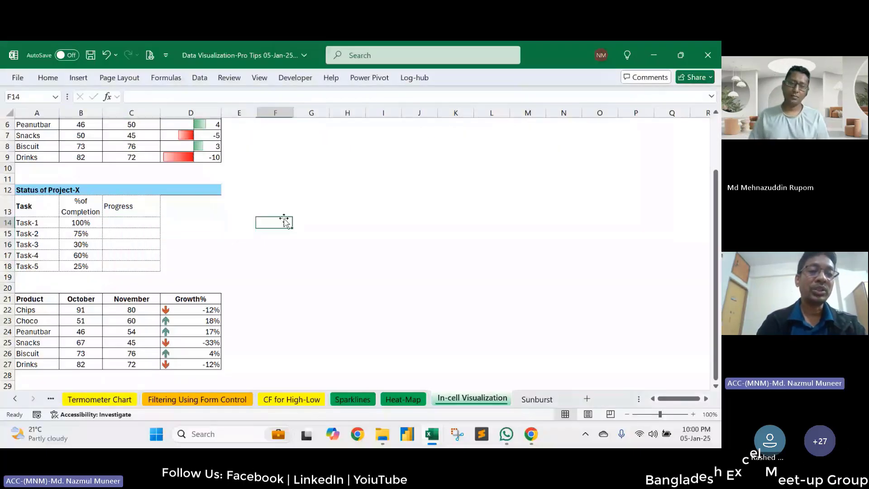
Step: Enter the formula =B14 in Task-1's Progress cell C14
left_click(138, 221)
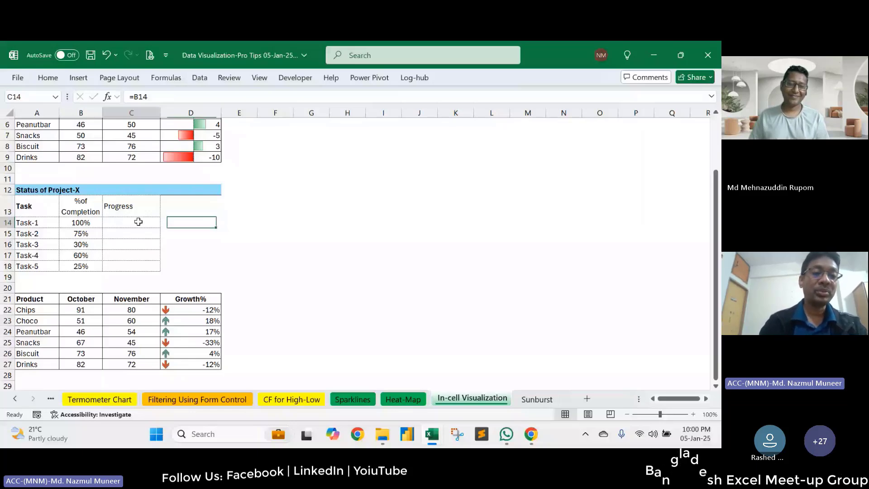
type("=")
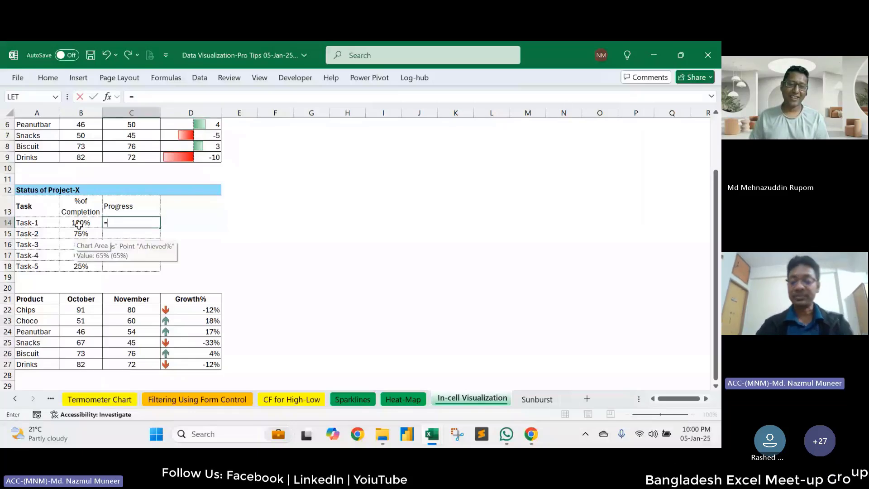
left_click(79, 224)
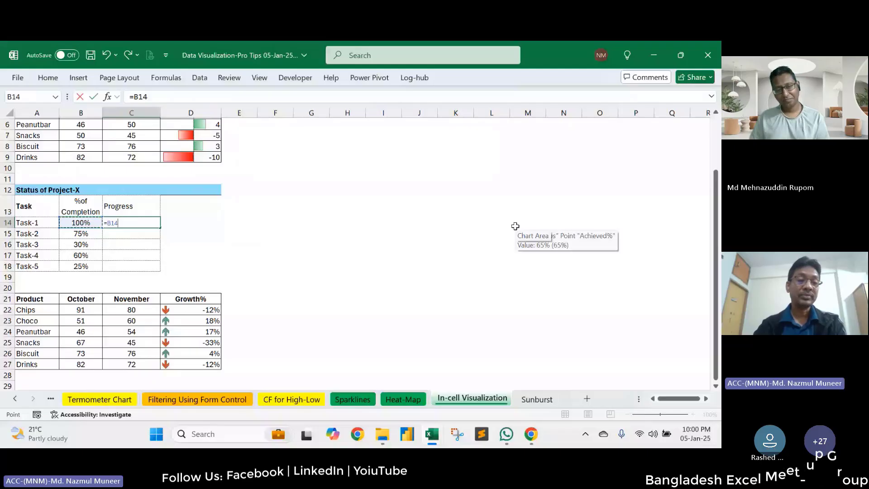
key("ctrl+Return")
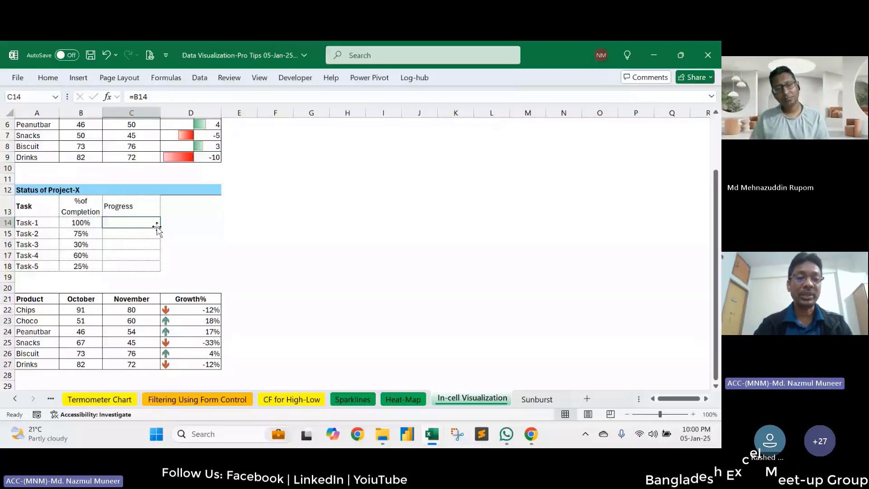
Step: Remove the custom number format code from the Progress cells C14:C18
left_click_drag(145, 223, 146, 255)
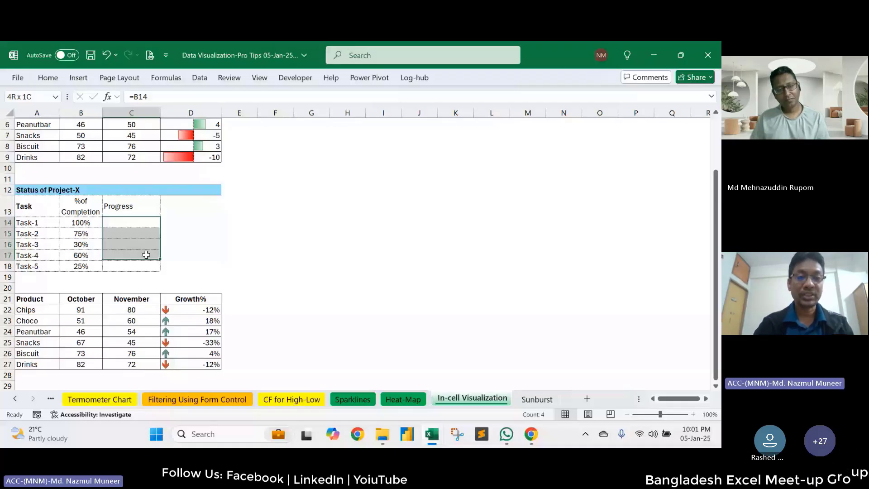
key("shift+Down")
key("ctrl+1")
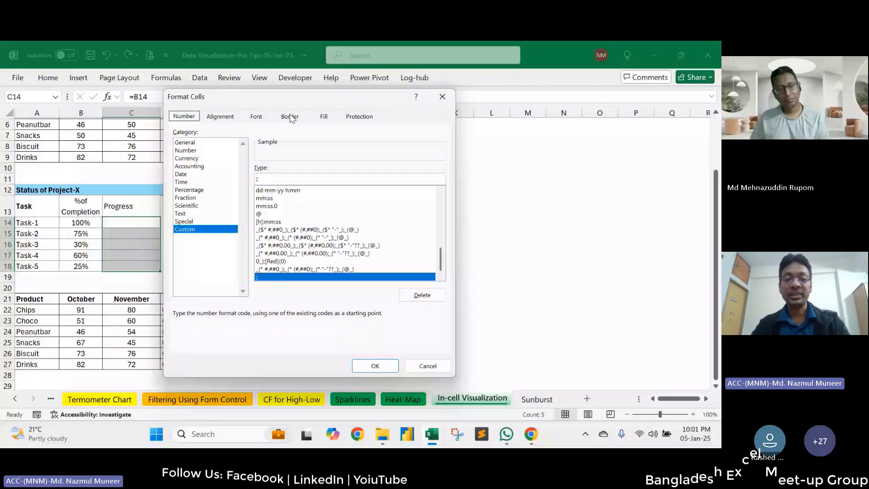
left_click(296, 179)
key("BackSpace")
key("BackSpace")
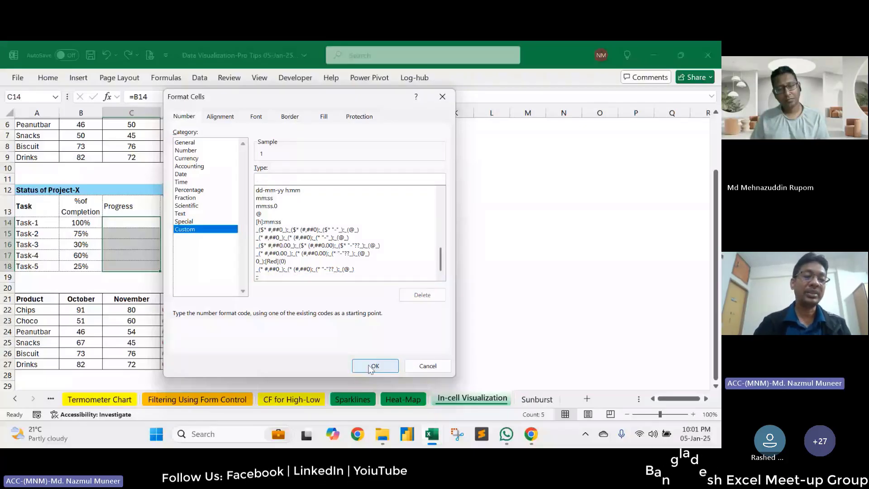
left_click(374, 365)
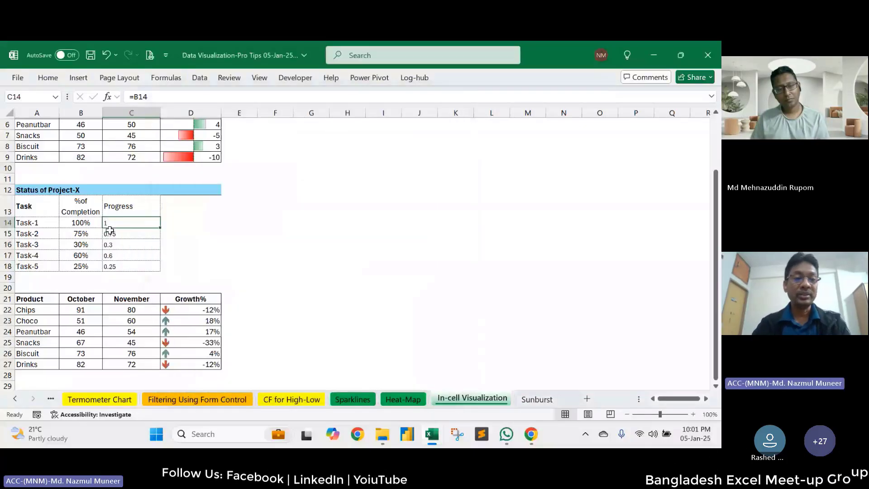
Step: Link Task-1's Progress cell C14 to its completion percentage with =B14 and fill the formula down to C18
type("=")
left_click(86, 223)
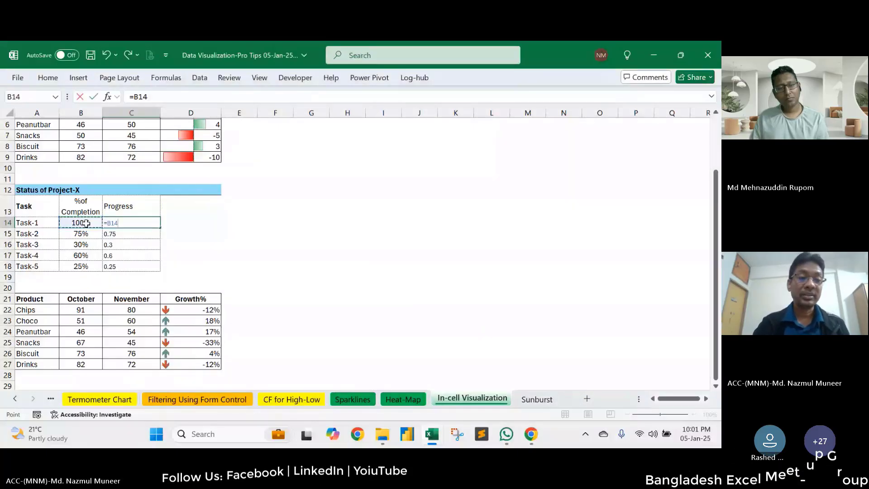
key("ctrl+Return")
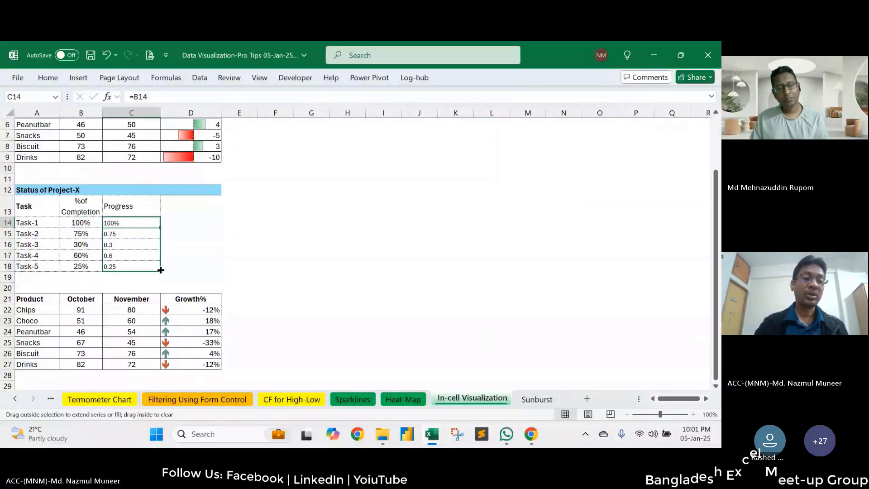
double_click(160, 228)
left_click_drag(81, 222, 132, 222)
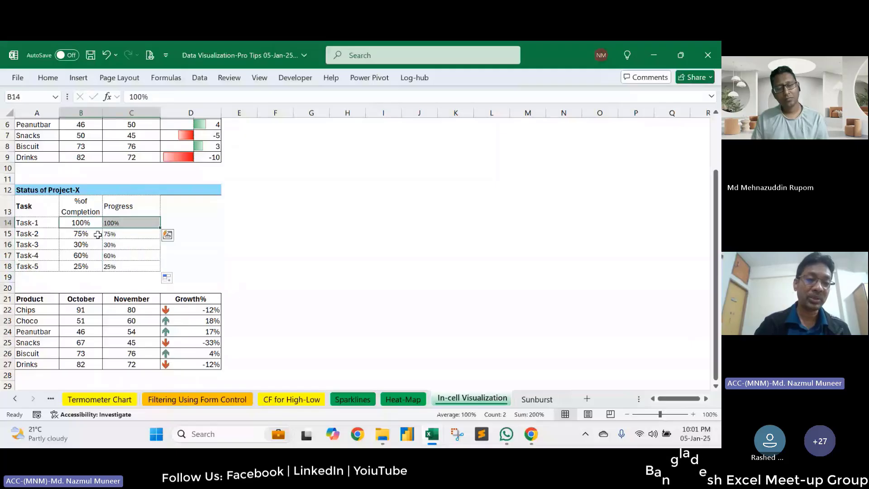
left_click_drag(82, 244, 113, 244)
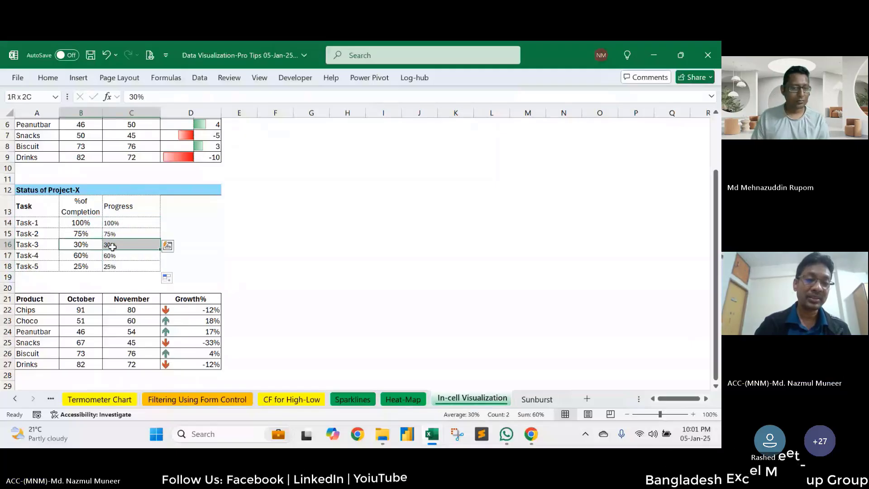
Step: Apply green solid-fill data bars to the Progress values in C14:C18
left_click(131, 225)
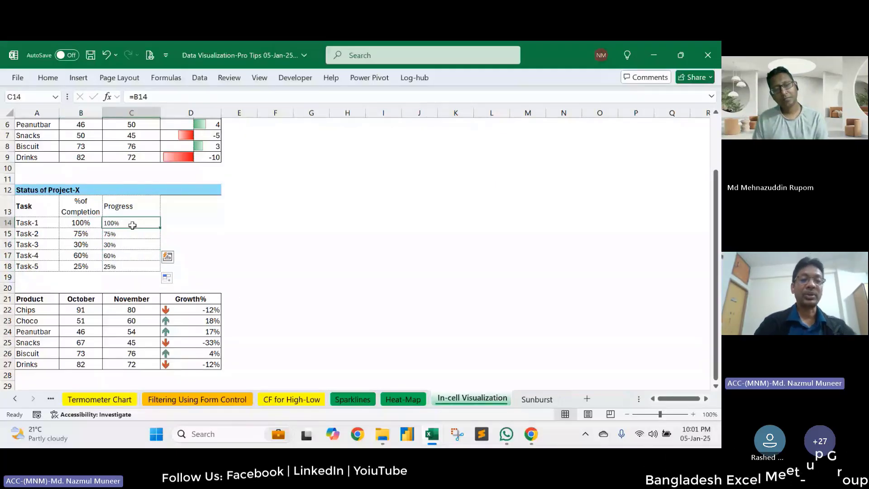
left_click_drag(132, 225, 147, 264)
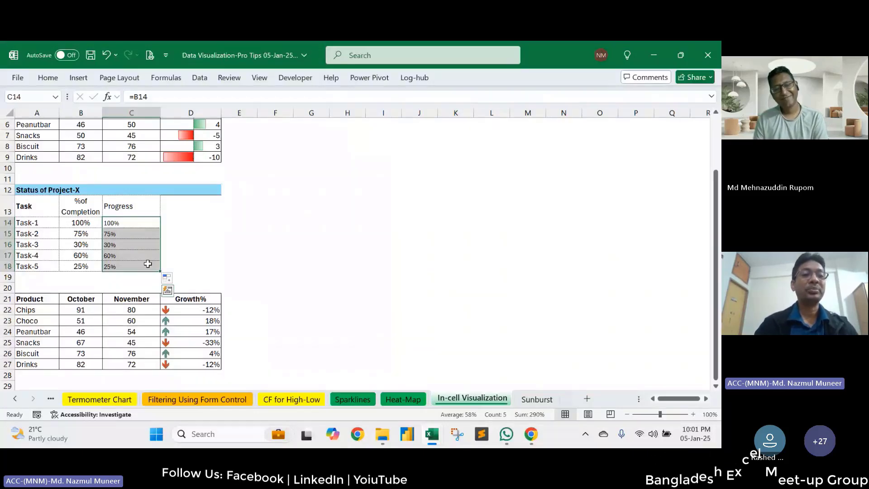
left_click(47, 78)
left_click(415, 95)
mouse_move(436, 167)
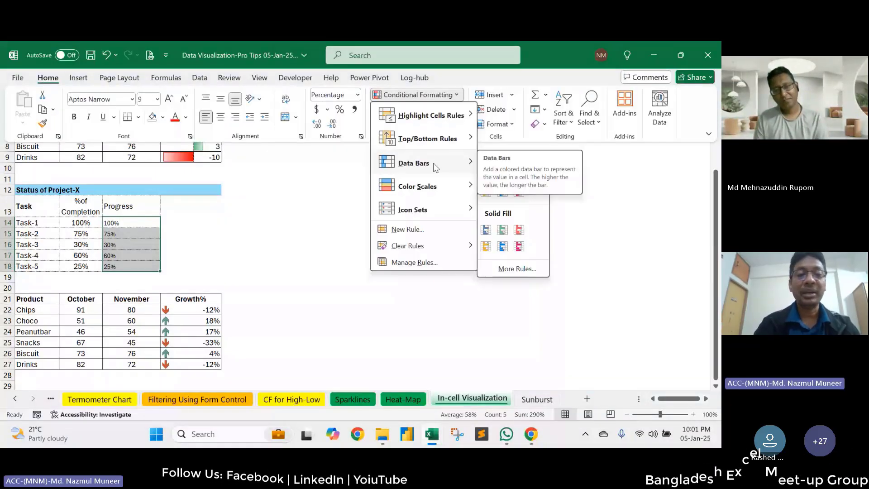
left_click(502, 230)
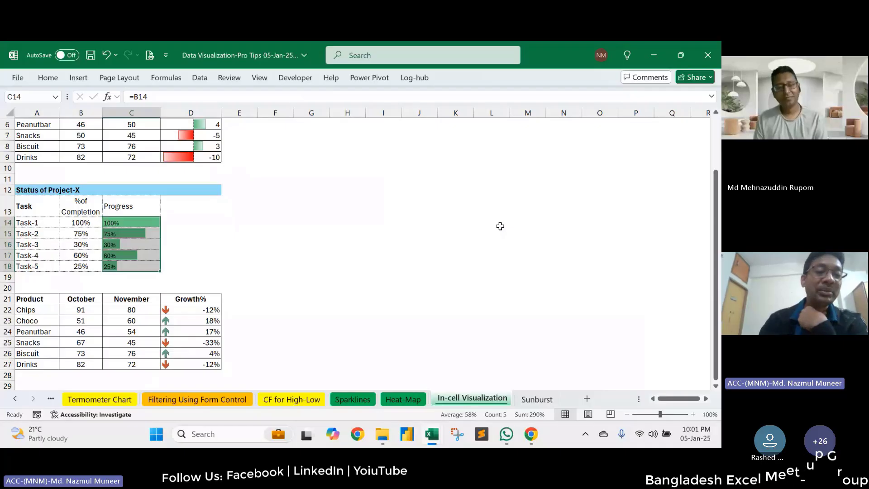
left_click(209, 234)
Step: Compare the Change data bars in D4:D9 with the completion percentages and Progress bars of Project-X
scroll(349, 223, "up", 1)
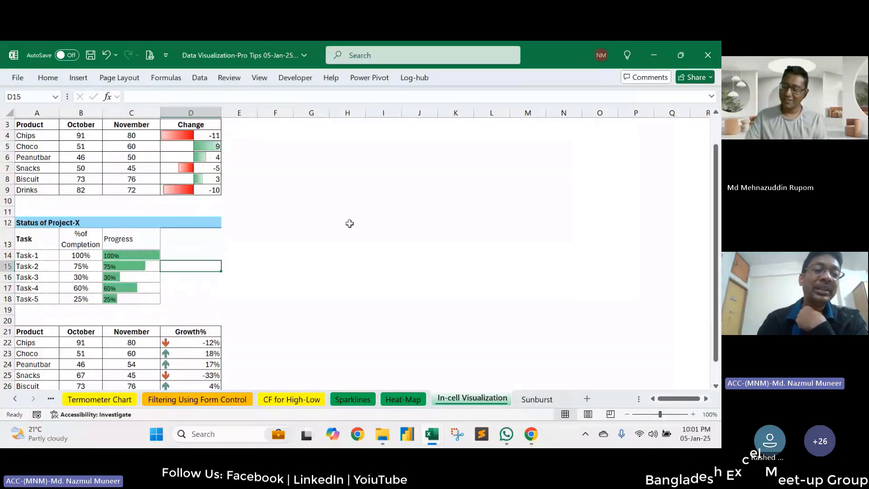
left_click(190, 146)
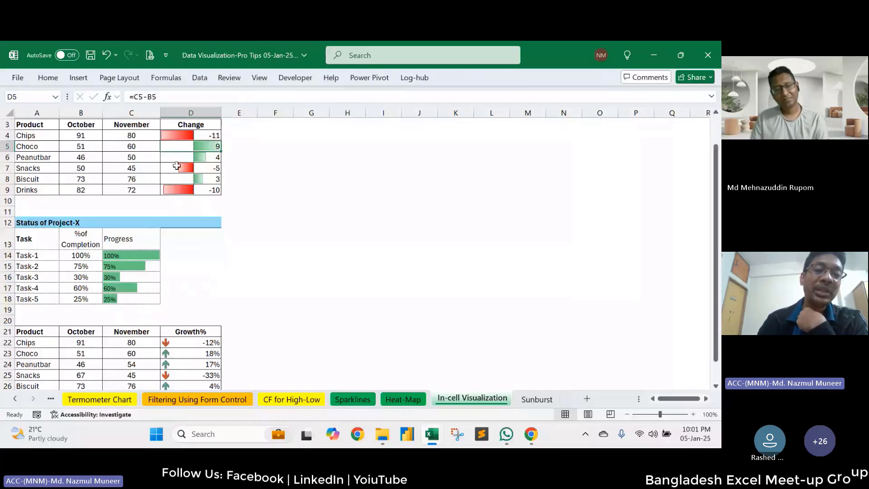
left_click_drag(190, 136, 213, 186)
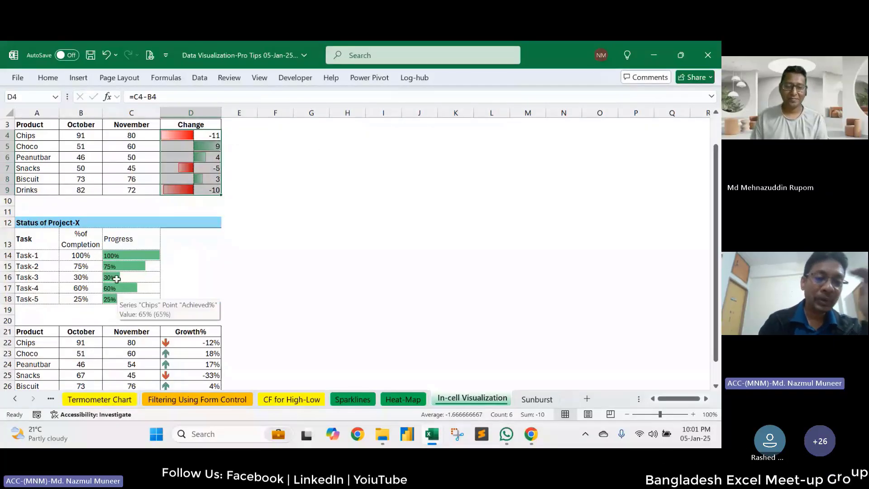
left_click_drag(86, 256, 82, 299)
left_click_drag(131, 257, 131, 290)
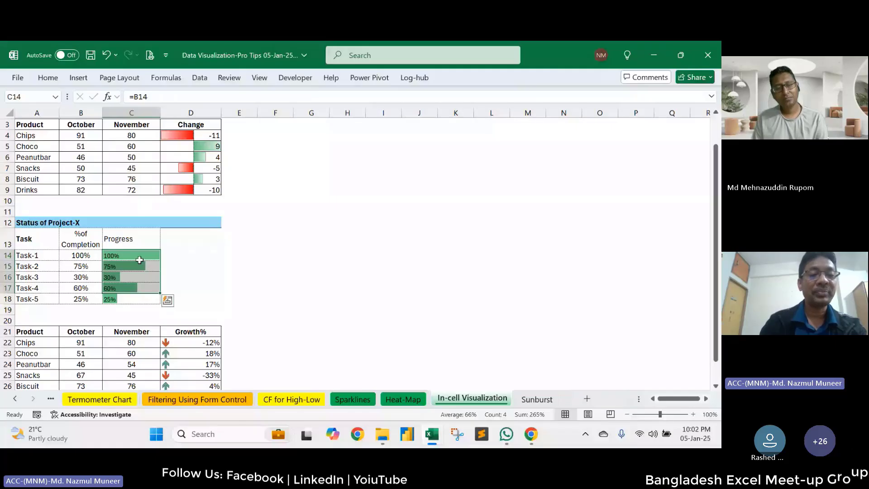
Step: Hide the numbers behind the Progress data bars in C14:C18 with the custom number format ";"
left_click_drag(139, 260, 140, 296)
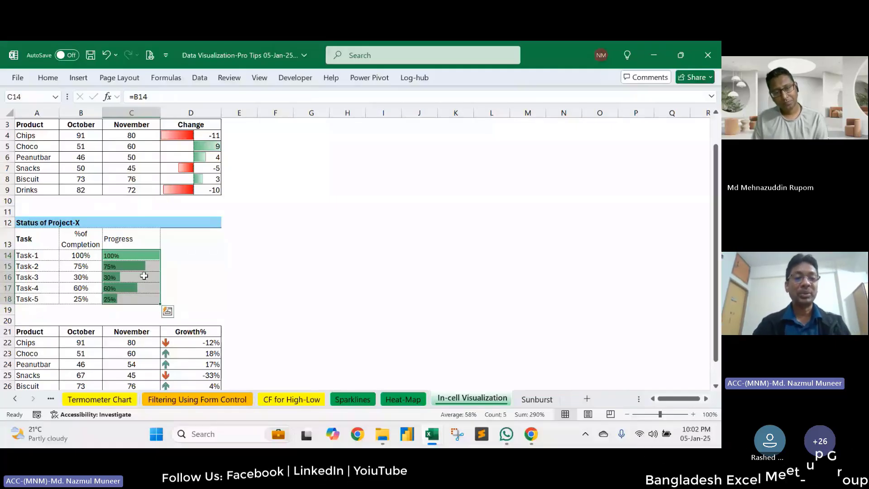
right_click(144, 277)
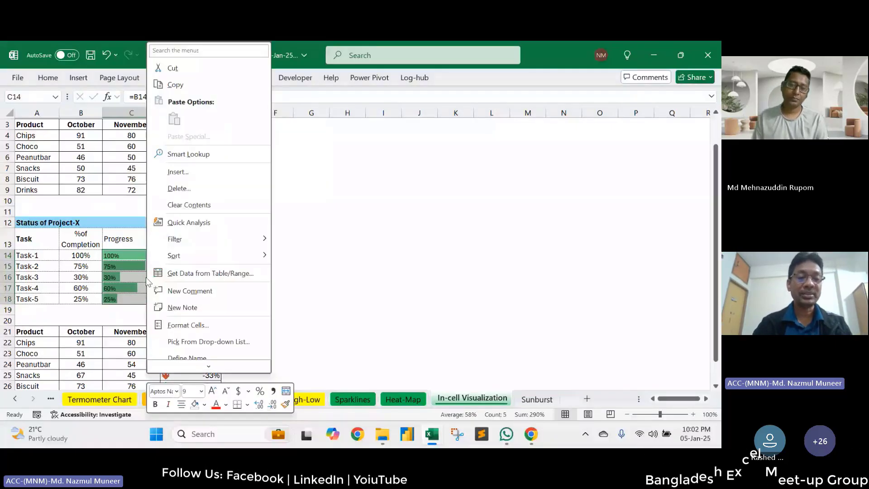
key("Escape")
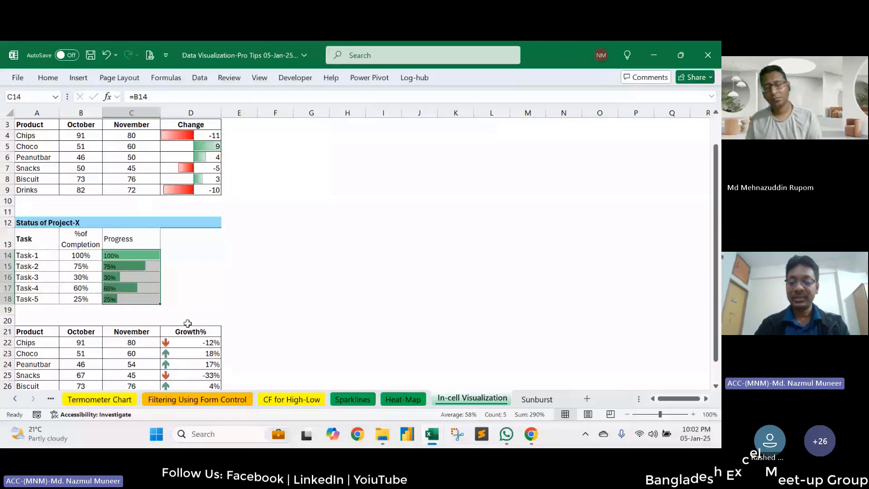
key("ctrl+1")
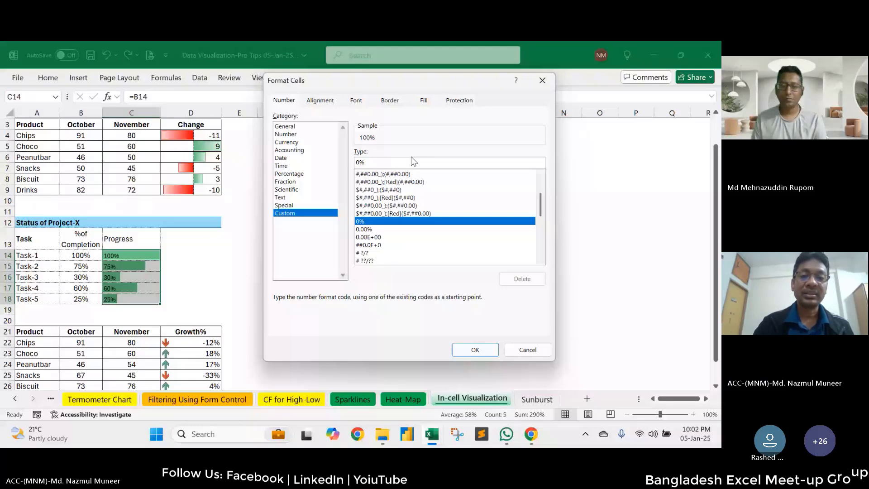
left_click_drag(411, 160, 346, 191)
type(";")
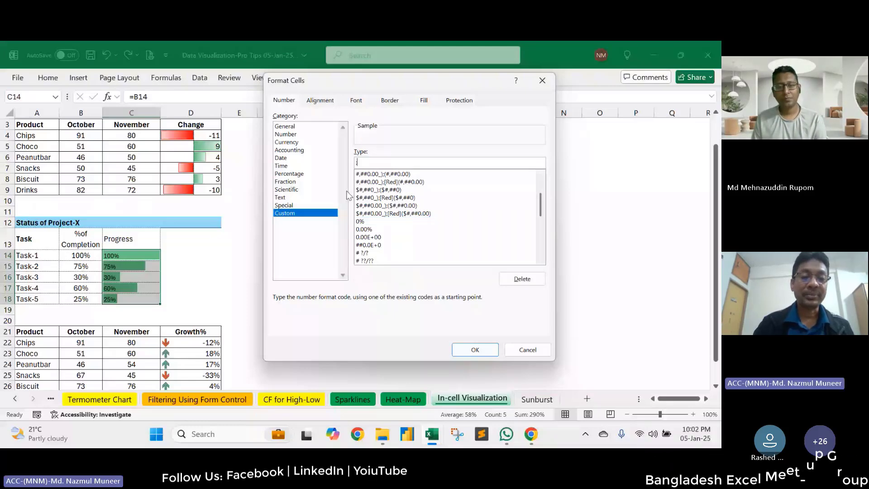
left_click(474, 350)
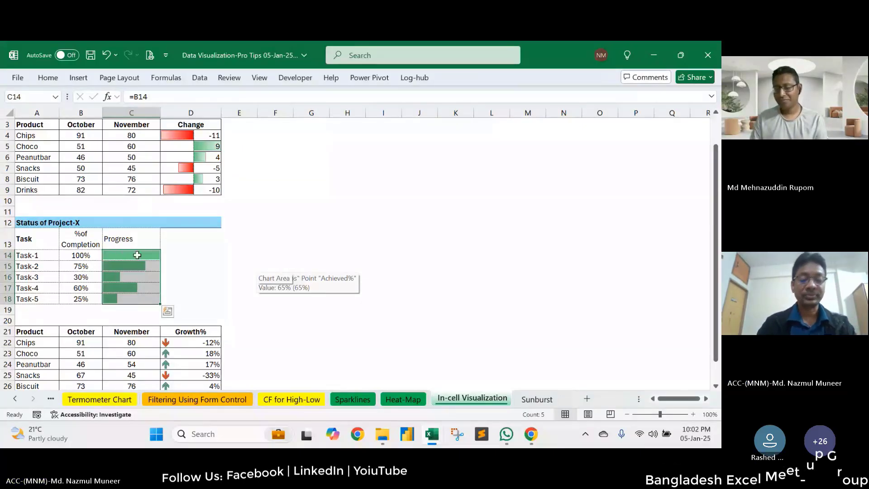
Step: Set Task-3's completion percentage in B16 to 45% and check the percentages against the Progress bars
left_click(81, 277)
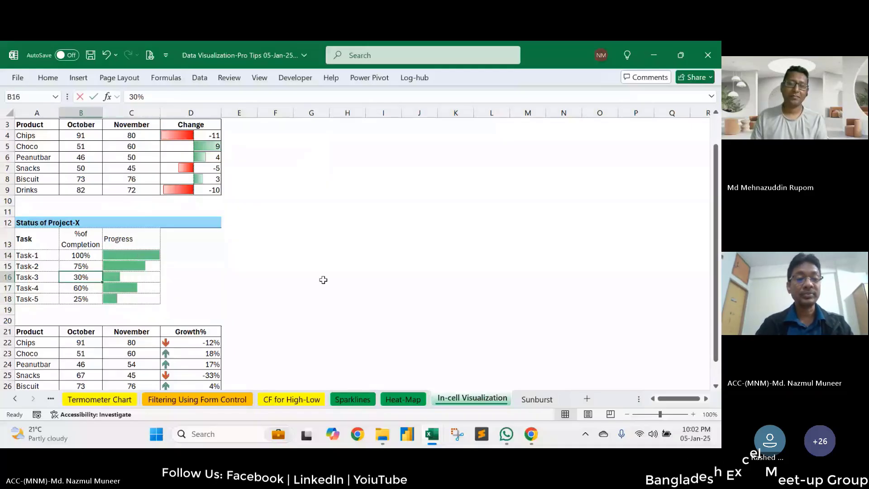
type("45")
left_click(383, 238)
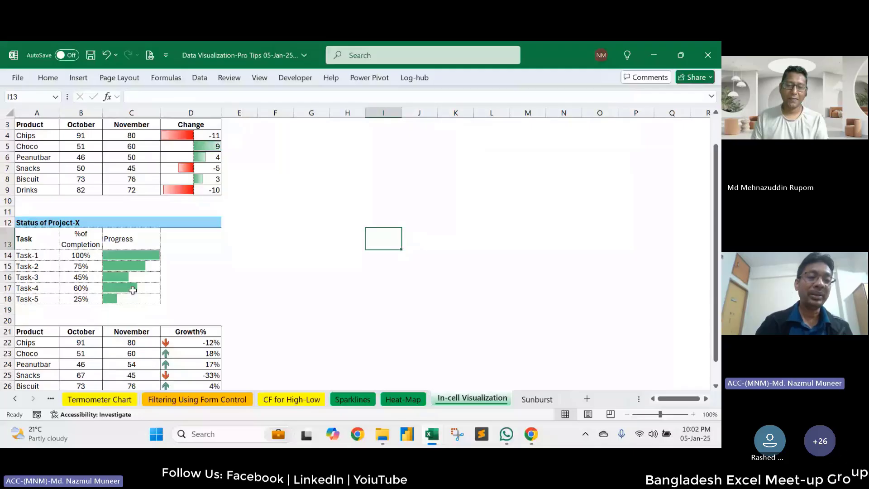
left_click_drag(80, 255, 82, 300)
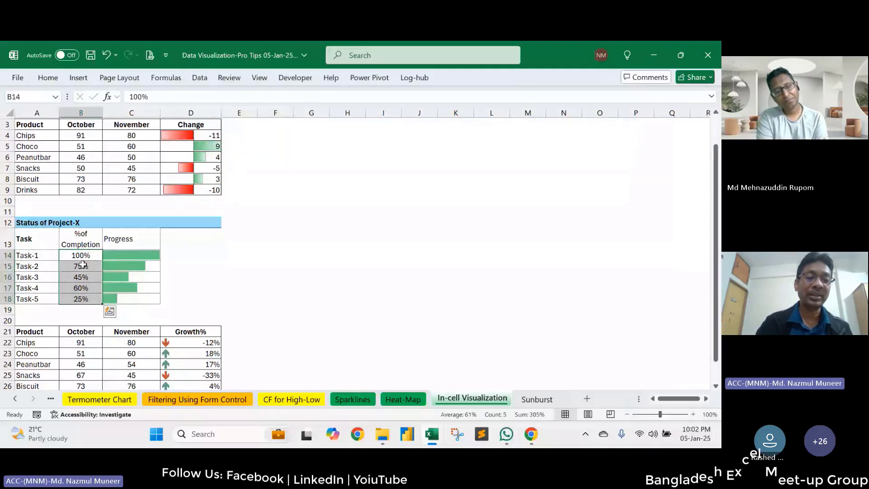
mouse_move(130, 257)
left_mouse_down()
mouse_move(130, 293)
mouse_move(131, 256)
left_mouse_up()
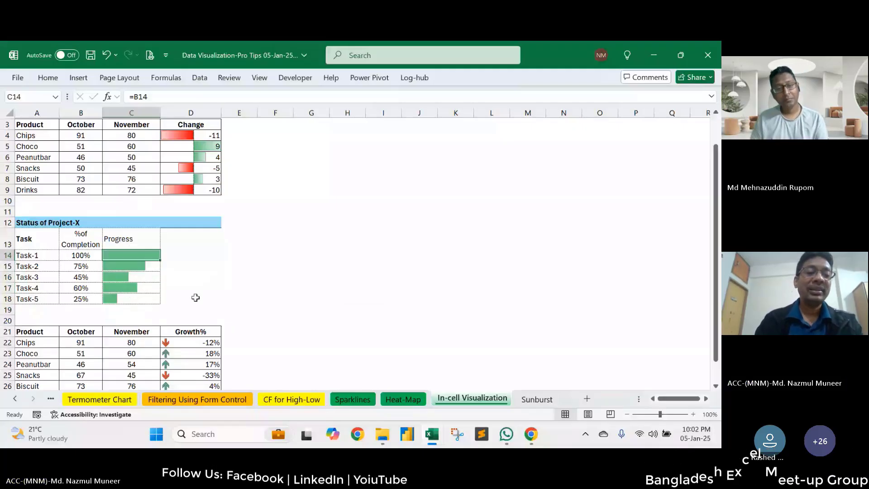
Step: Review the October and November values for Chips and Choco against their growth formulas and arrow icons in the Growth% column
scroll(338, 232, "down", 1)
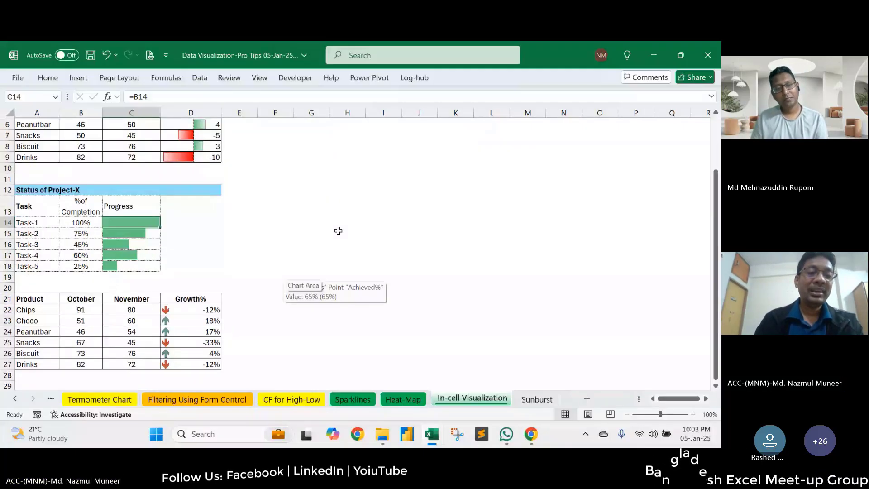
scroll(338, 231, "down", 2)
left_click(275, 222)
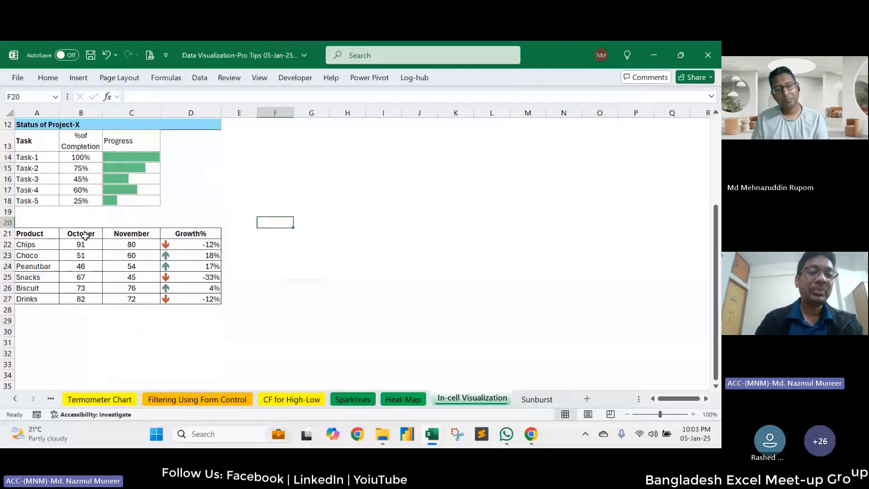
left_click(85, 235)
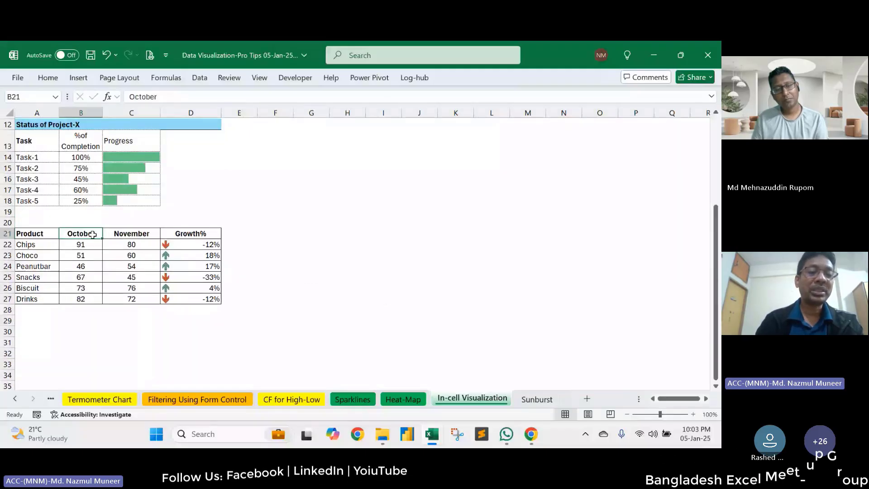
left_click_drag(81, 245, 118, 246)
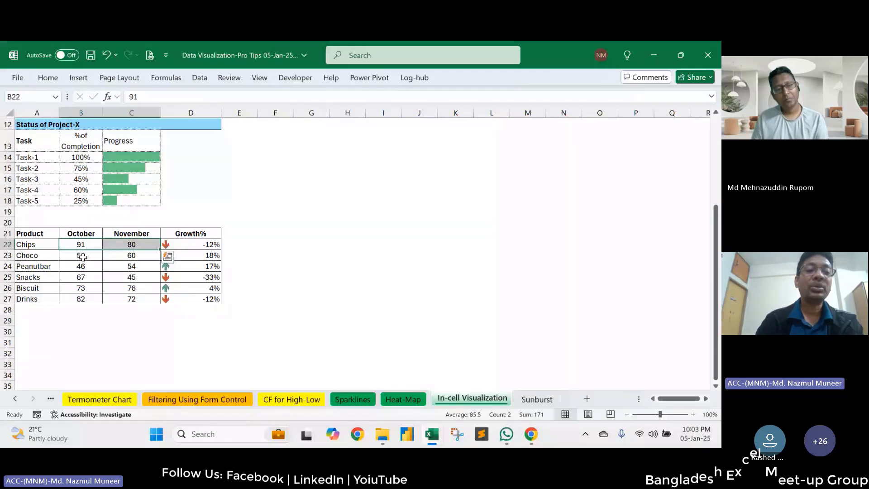
left_click(212, 245)
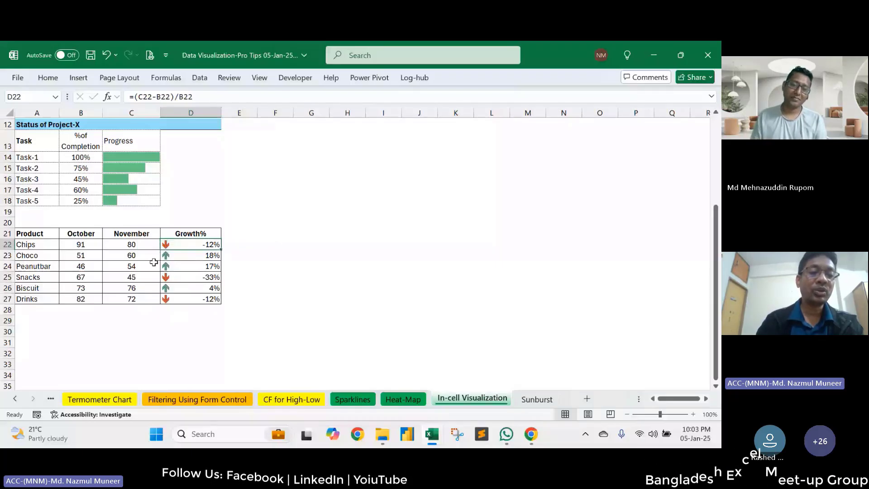
left_click_drag(78, 257, 132, 256)
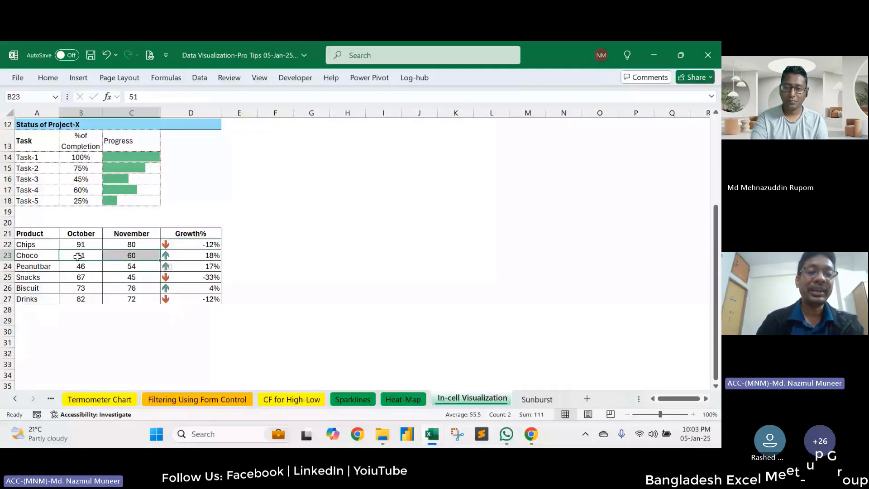
left_click(177, 257)
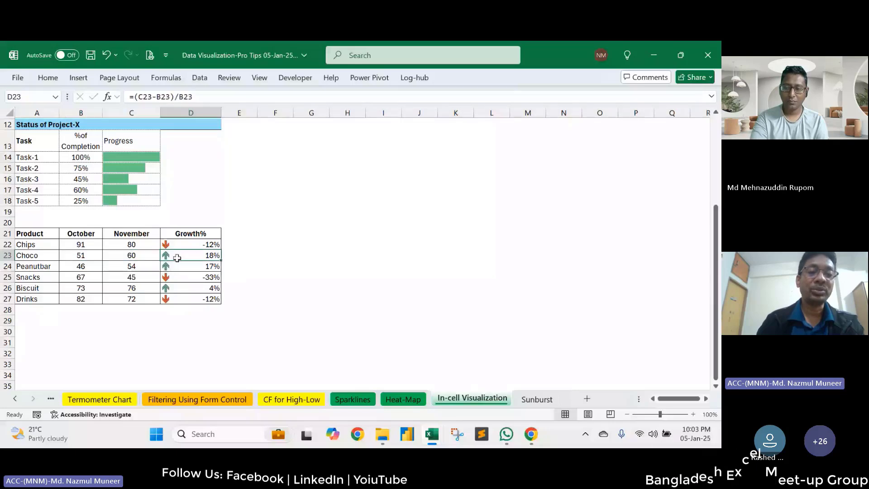
left_click(197, 246)
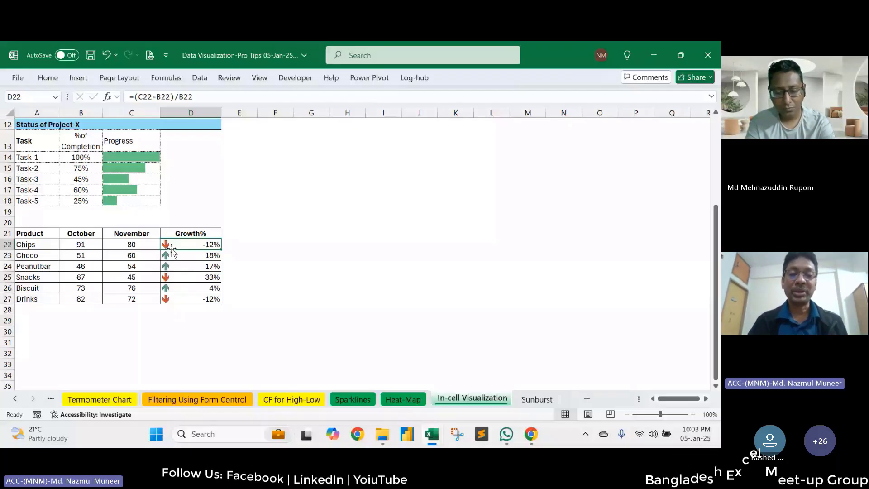
Step: Clear the conditional formatting rules from the Growth% values in D22:D27
left_click_drag(172, 248, 195, 292)
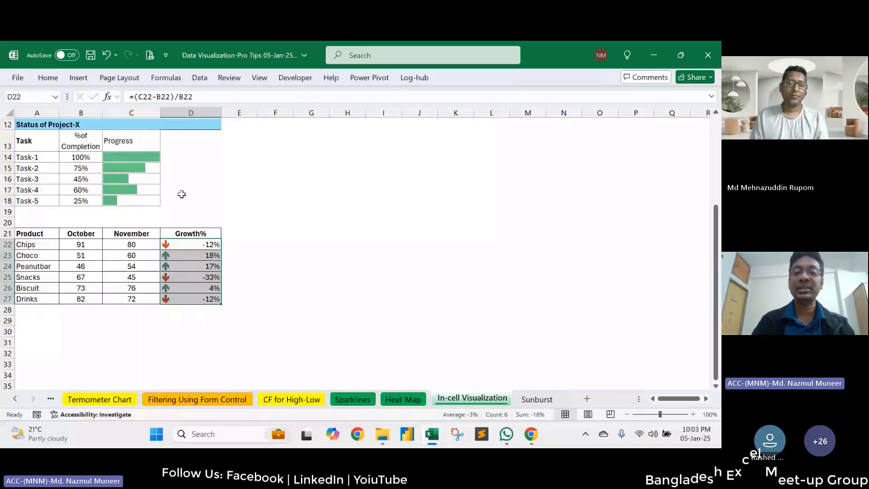
left_click(48, 78)
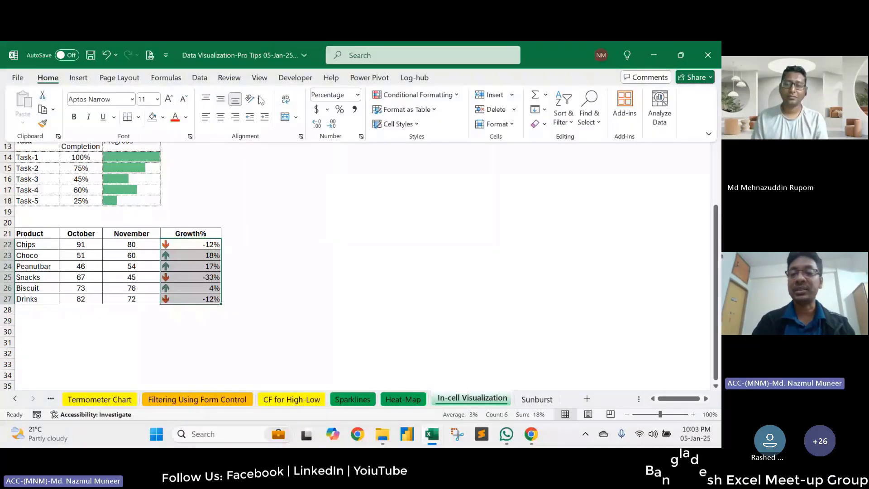
left_click(414, 95)
mouse_move(408, 246)
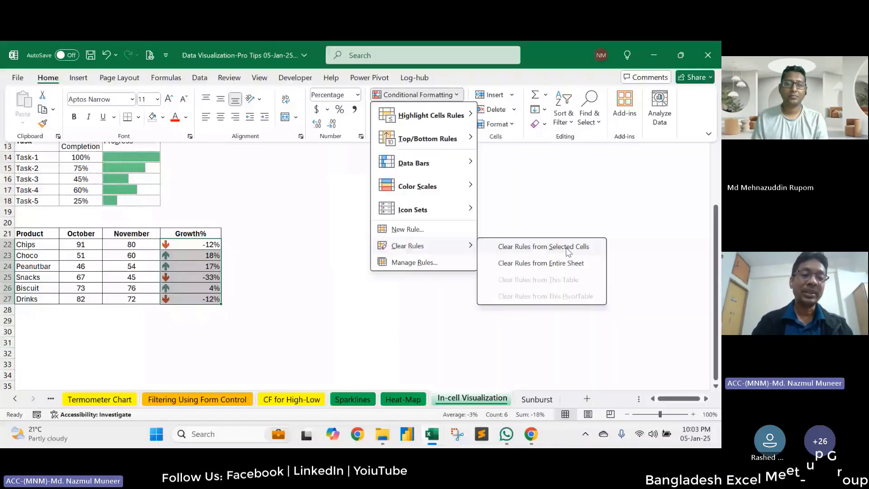
left_click(567, 249)
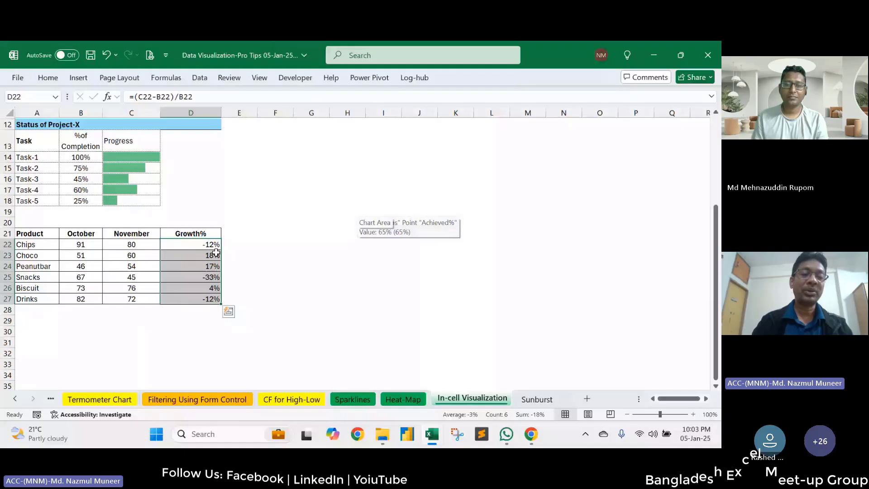
Step: Check the growth formula in D22 and apply the colored three-arrow directional icon set to D22:D27
key("F2")
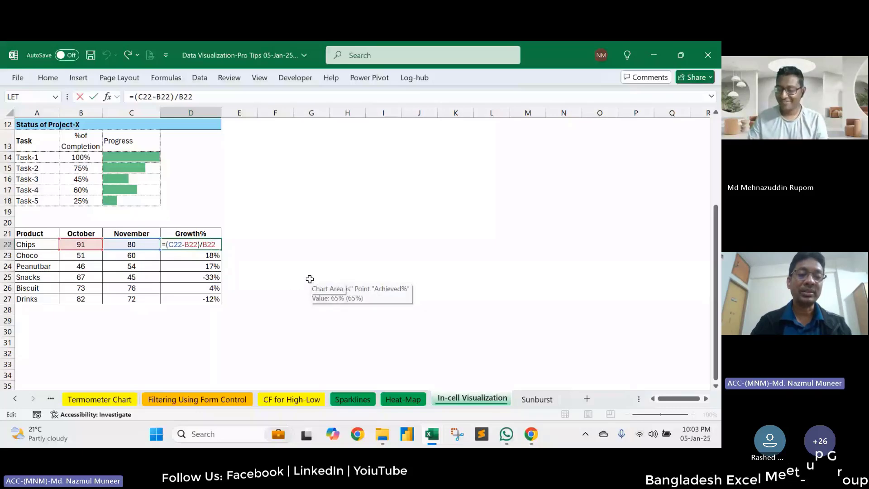
key("ctrl+Return")
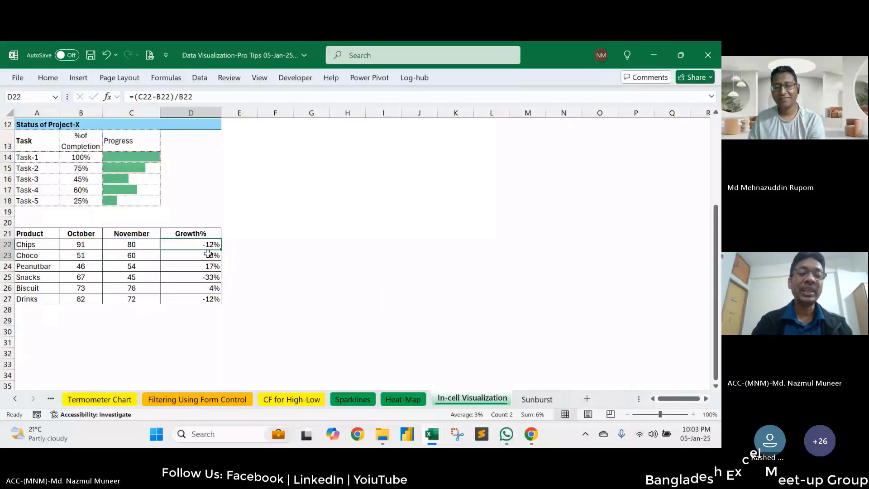
left_click_drag(210, 242, 208, 254)
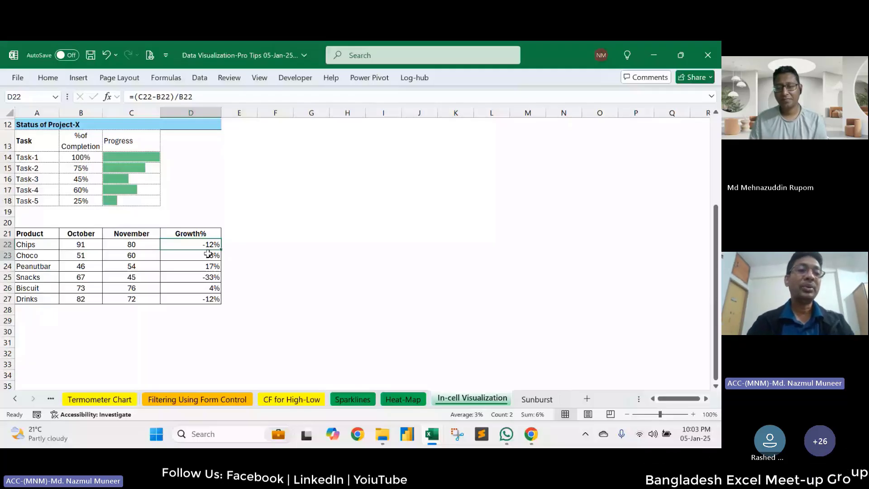
left_click_drag(208, 254, 210, 299)
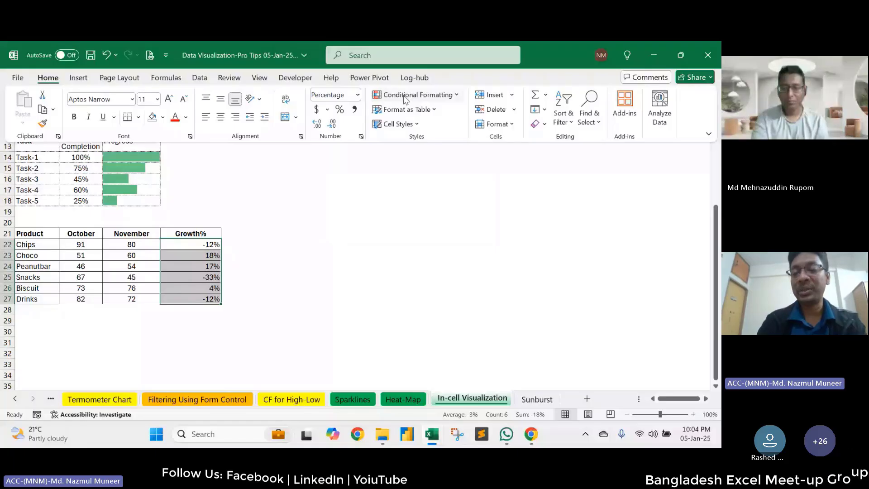
left_click(405, 96)
mouse_move(425, 213)
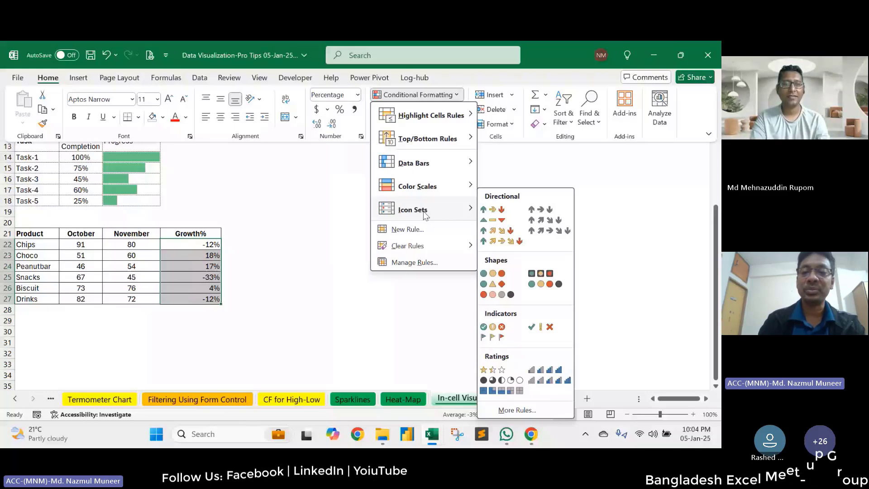
left_click(490, 211)
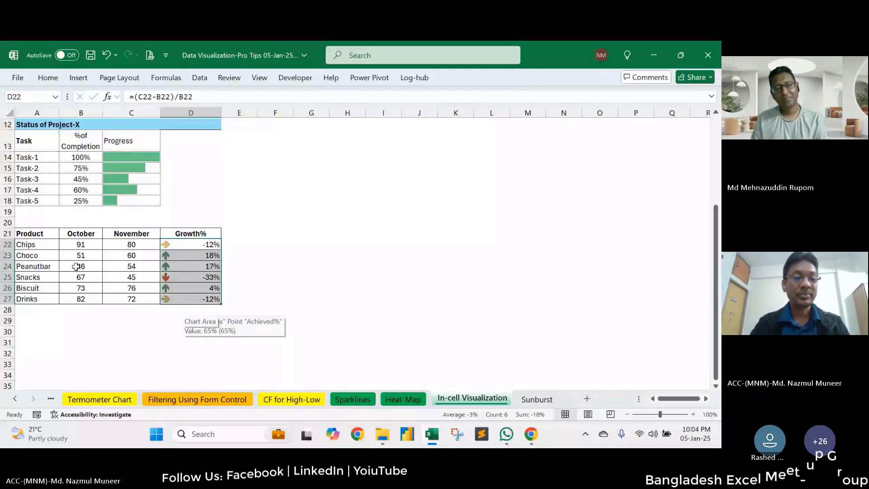
Step: Set Choco's October value in B23 to 60 and check its growth percentage and icon in D23
left_click(80, 255)
type("60")
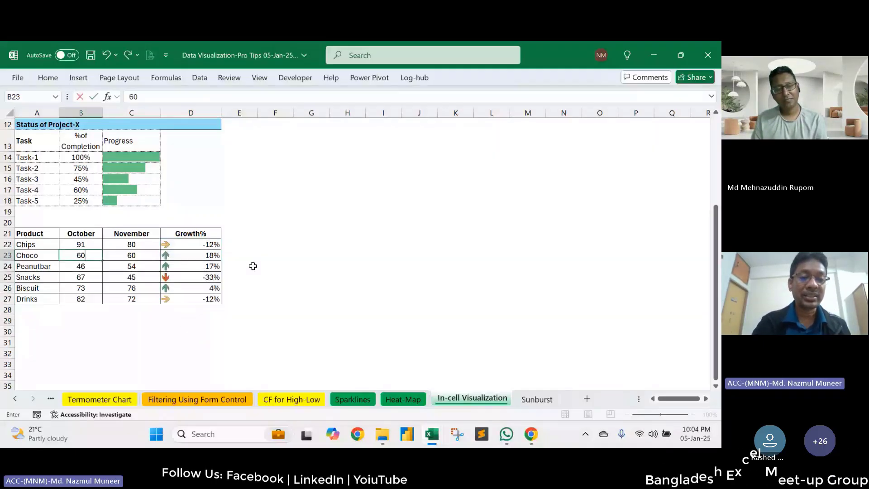
left_click_drag(81, 255, 116, 255)
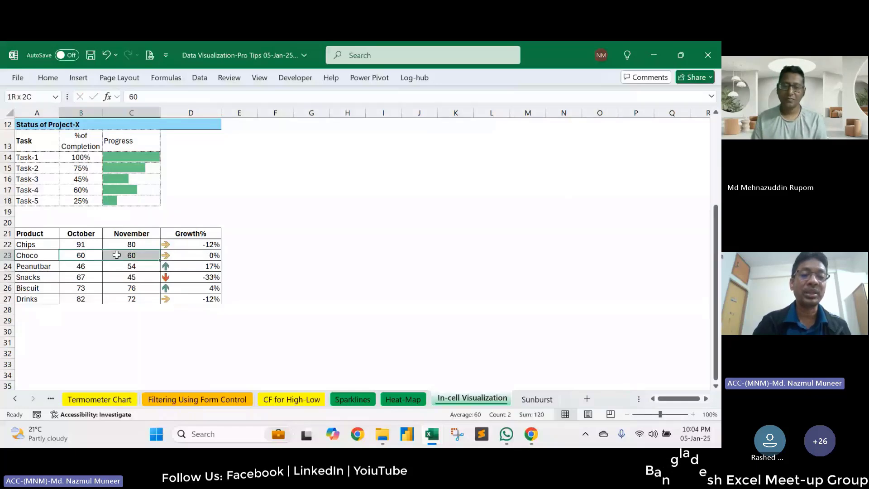
left_click(195, 258)
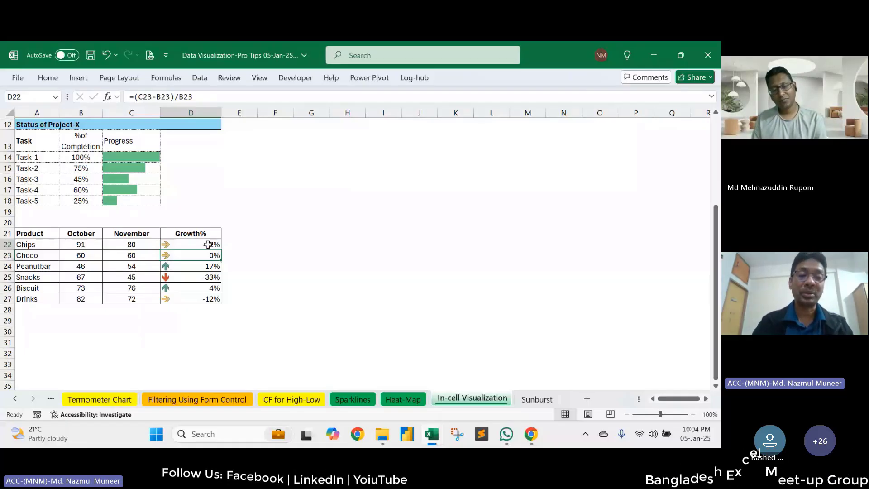
Step: Edit the icon set rule for D22:D27 so the green up arrow applies to values greater than (>) 0
left_click_drag(204, 244, 207, 298)
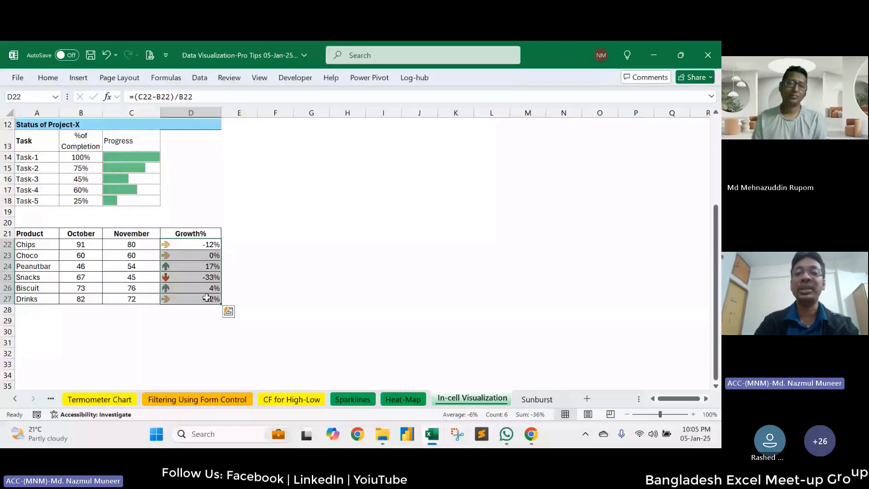
left_click(48, 77)
left_click(455, 95)
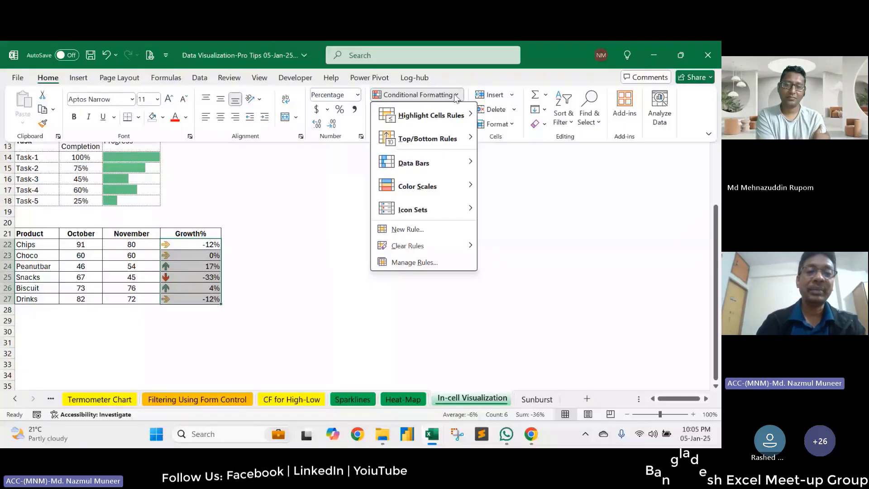
left_click(413, 262)
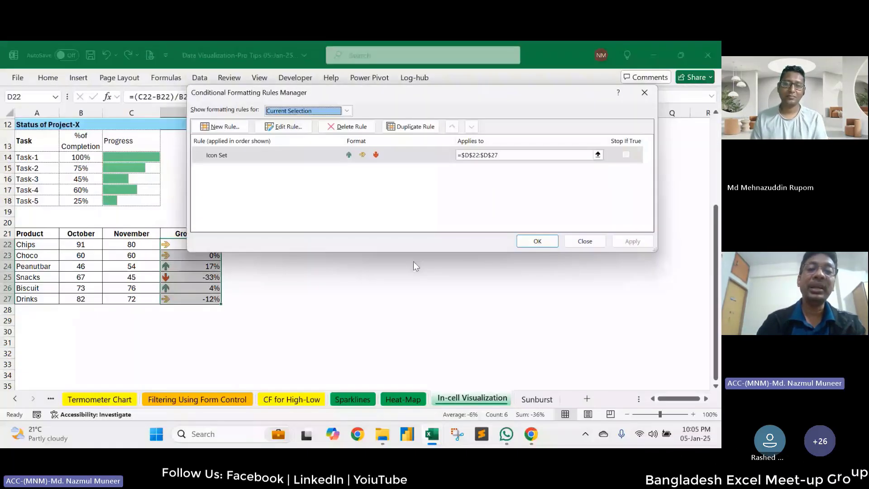
left_click(285, 127)
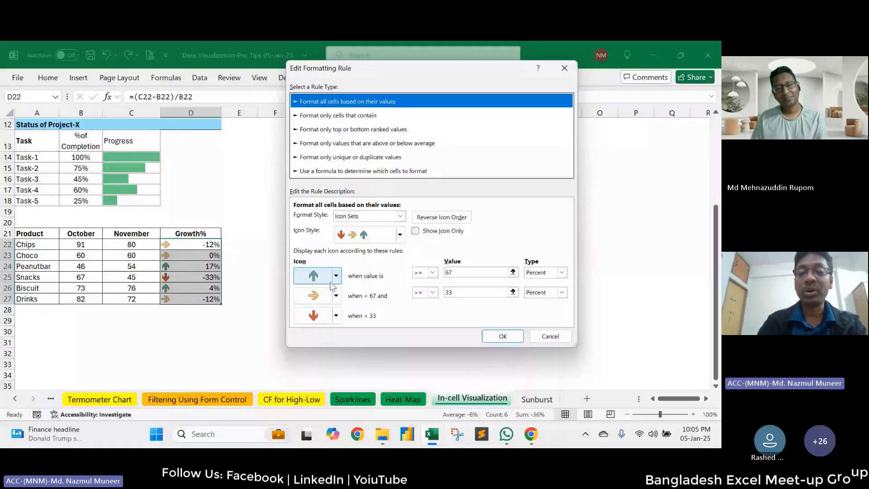
left_click(425, 272)
left_click(420, 288)
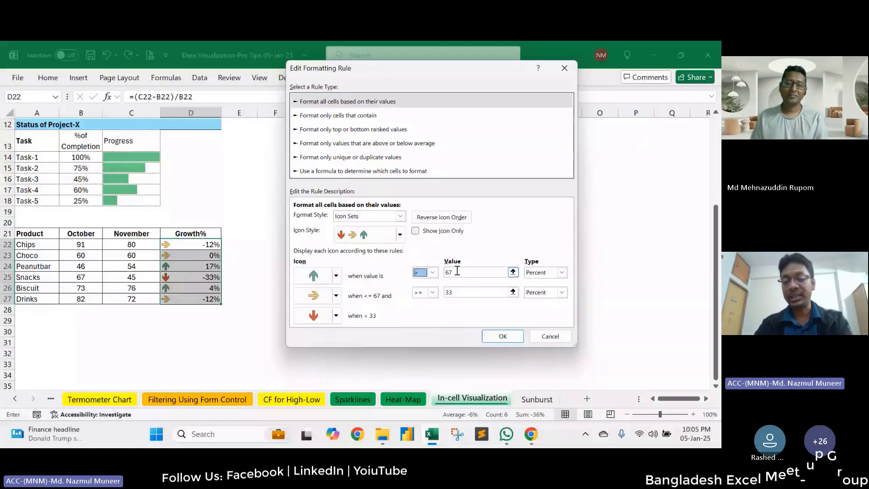
left_click(457, 271)
key("BackSpace")
key("BackSpace")
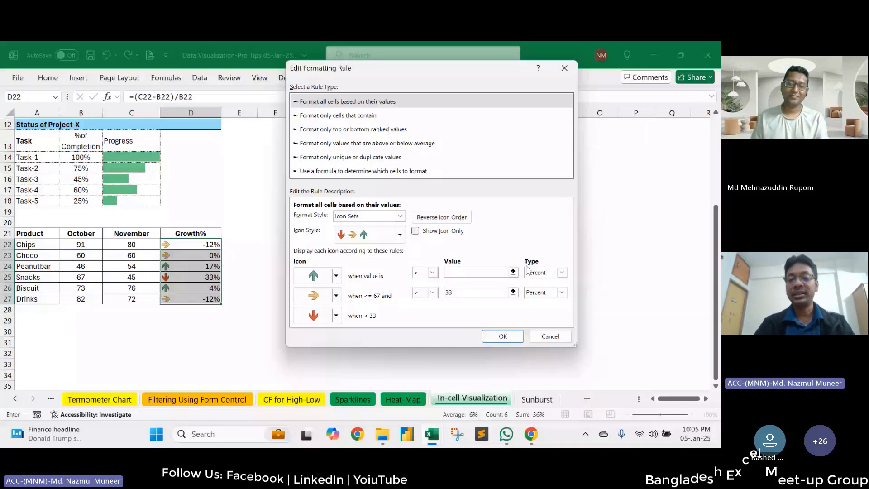
type("0")
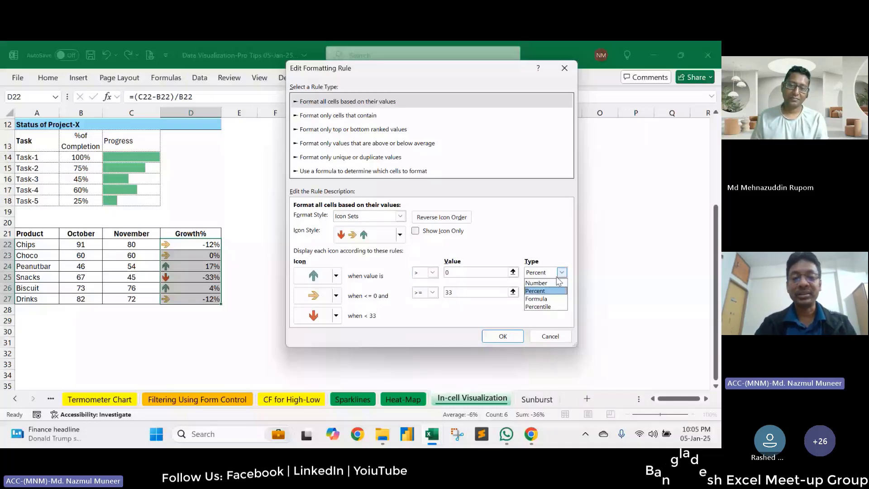
Step: Try Number as the type of the green up arrow's threshold, and restore Percent with a value of 0
left_click(561, 272)
left_click(543, 283)
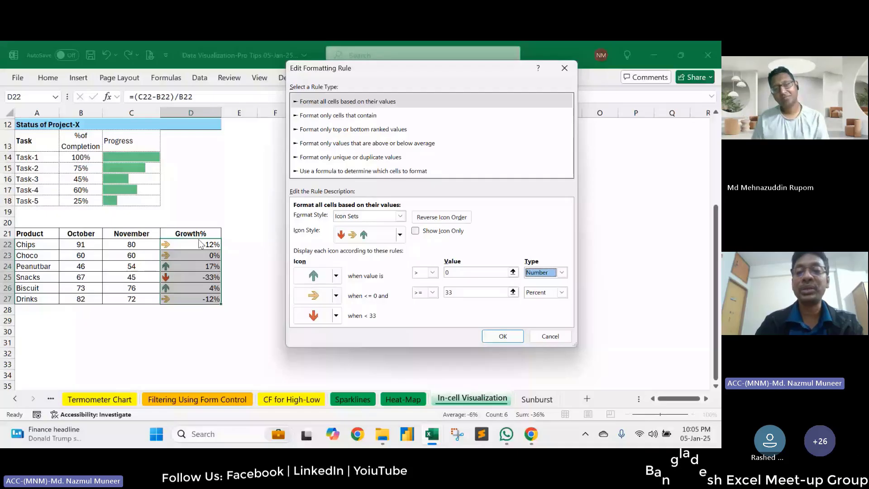
left_click(536, 271)
left_click(543, 302)
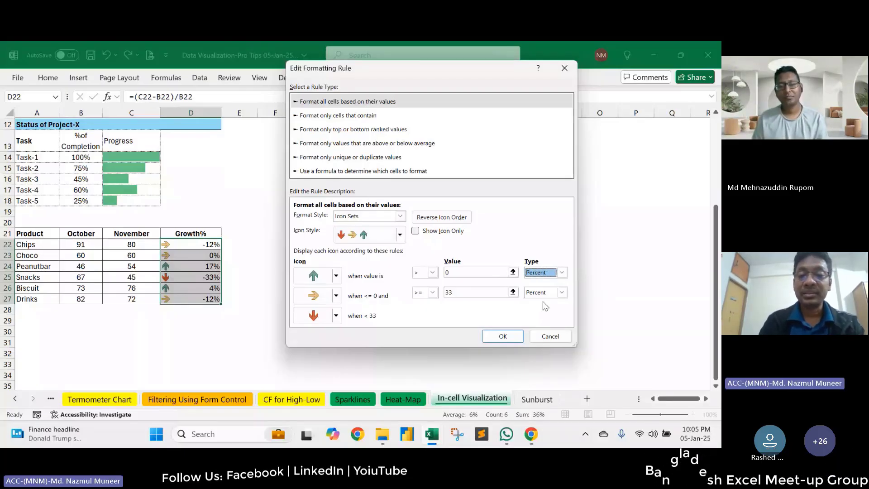
double_click(443, 271)
type("67")
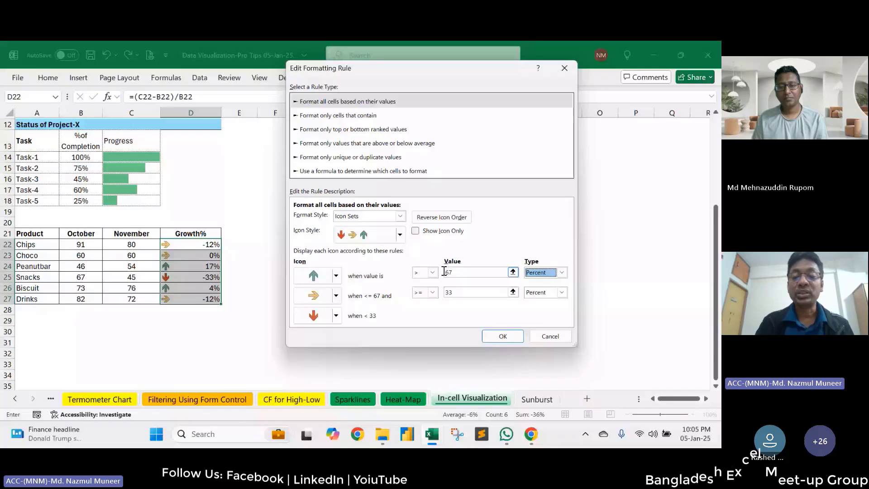
double_click(444, 271)
type("0")
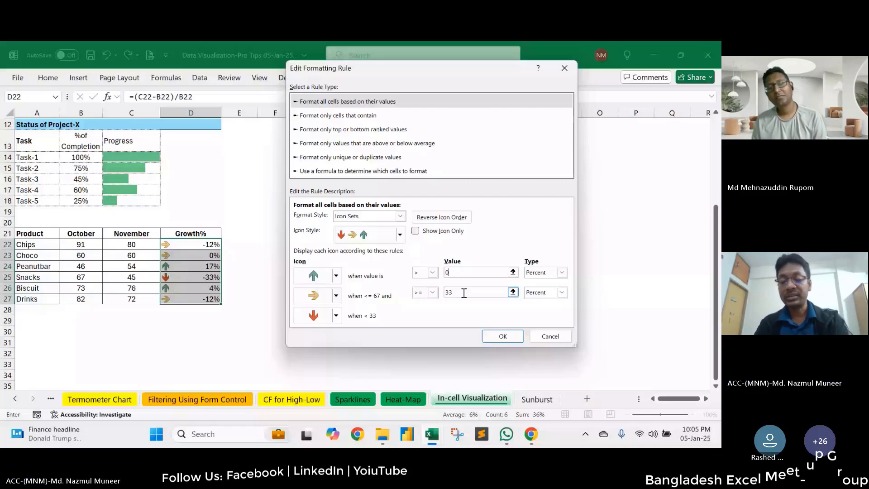
Step: Set the yellow sideways arrow's threshold to >= 0, with Number as the type for both thresholds
double_click(464, 293)
type("3")
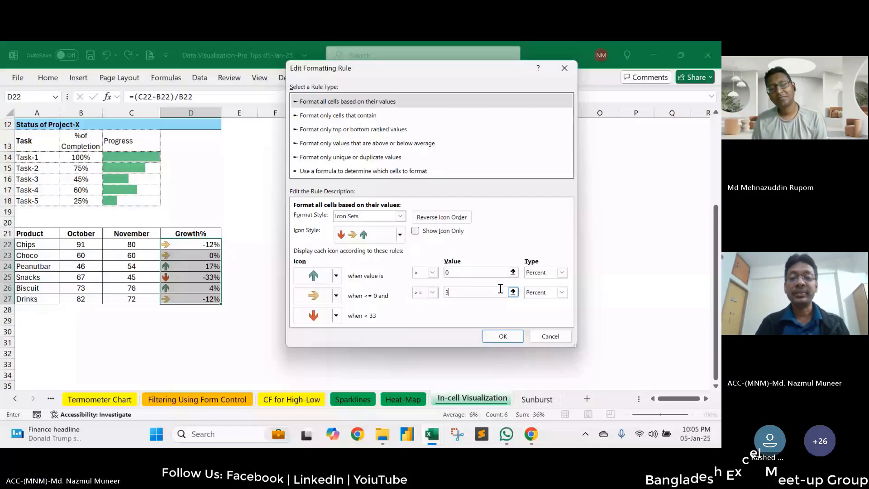
key("BackSpace")
type("0")
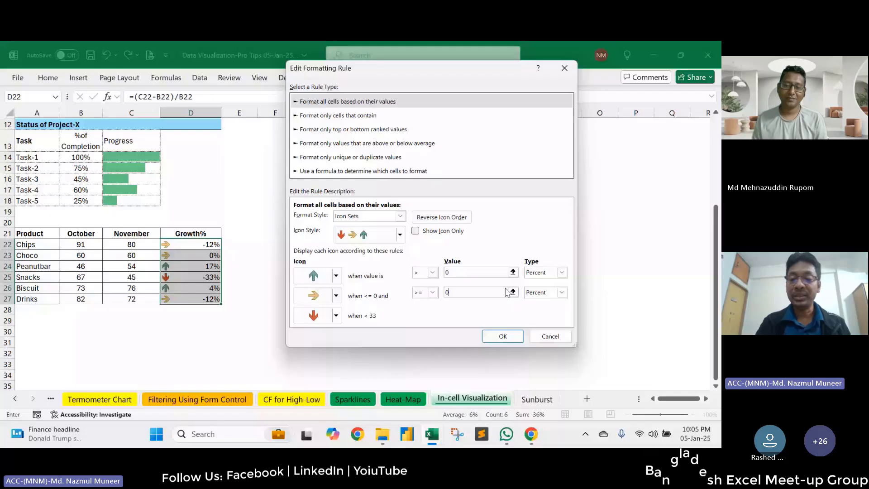
left_click(561, 292)
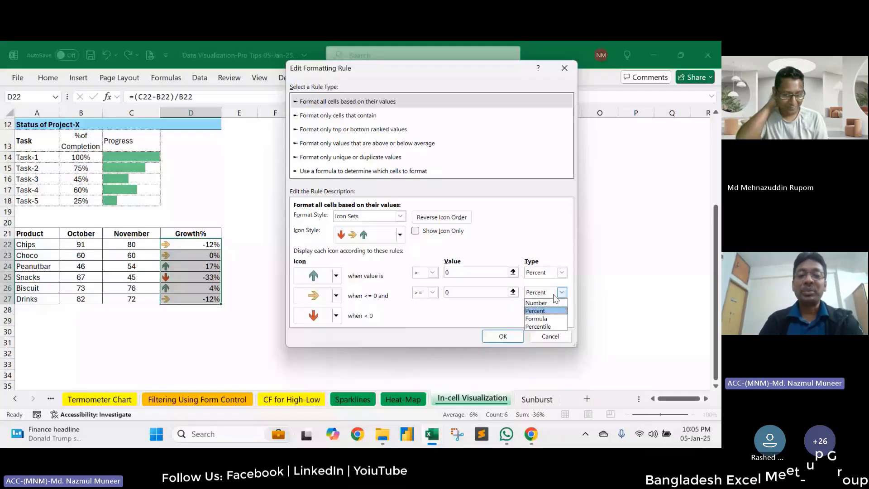
left_click(538, 303)
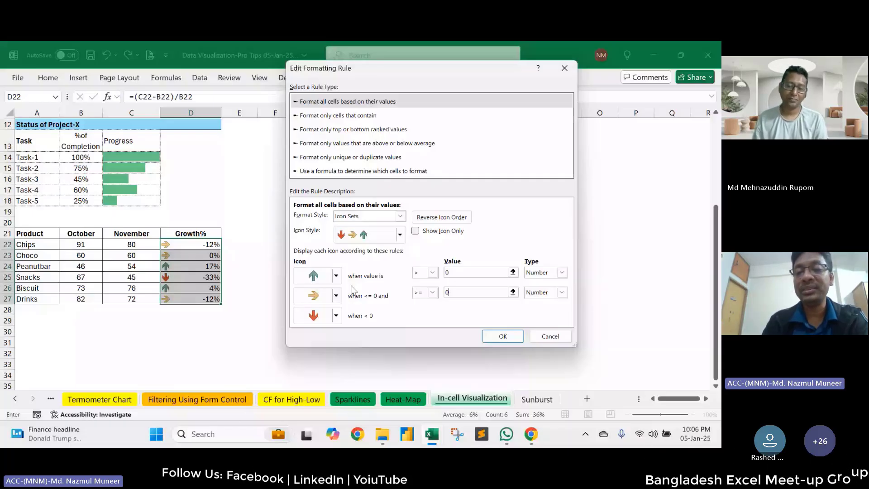
key("BackSpace")
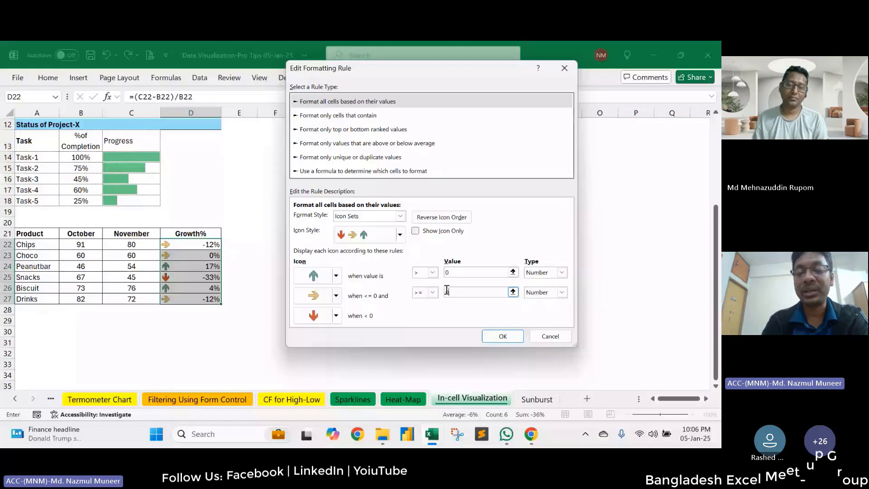
type("0")
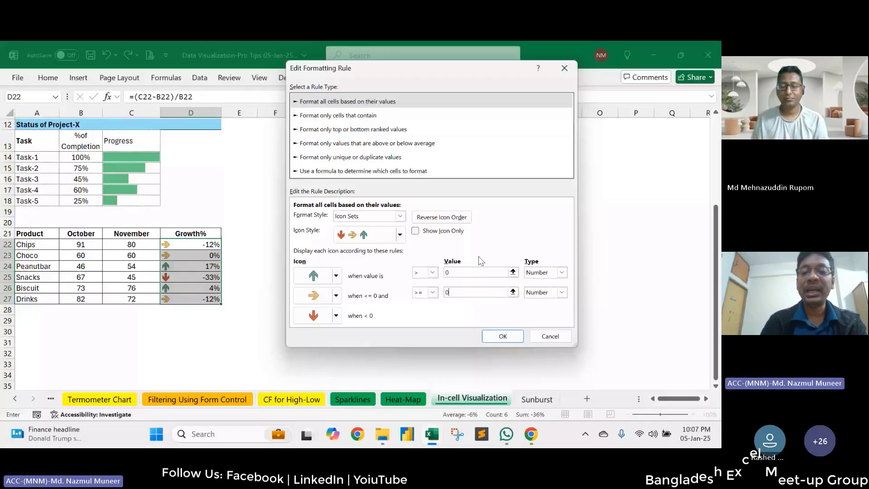
Step: Confirm the edited icon set rule, apply it to D22:D27 and close the rules manager
left_click(495, 339)
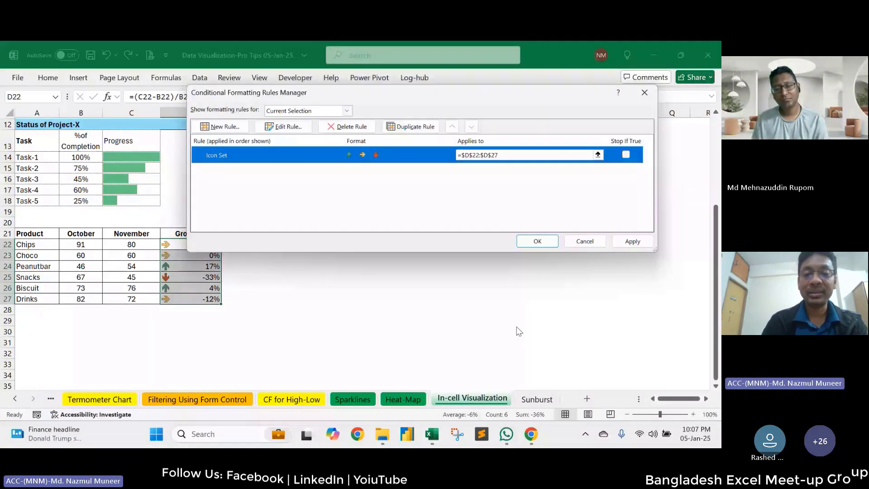
left_click(629, 242)
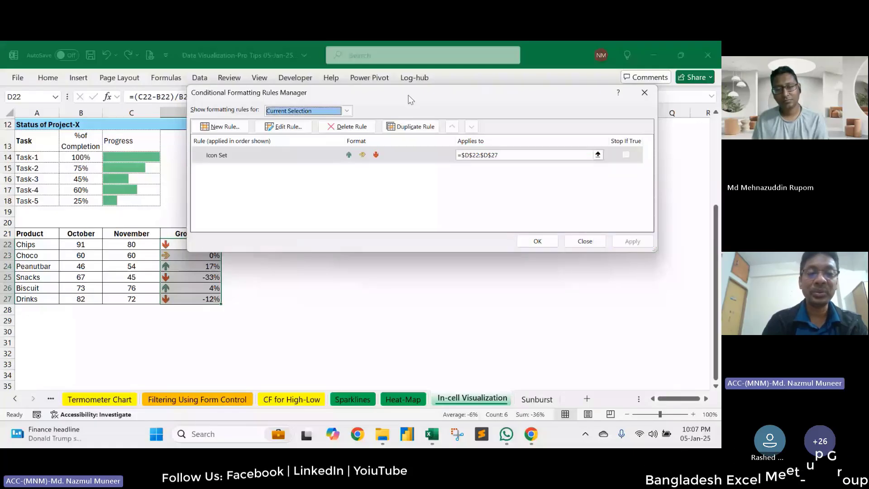
left_click_drag(410, 99, 427, 68)
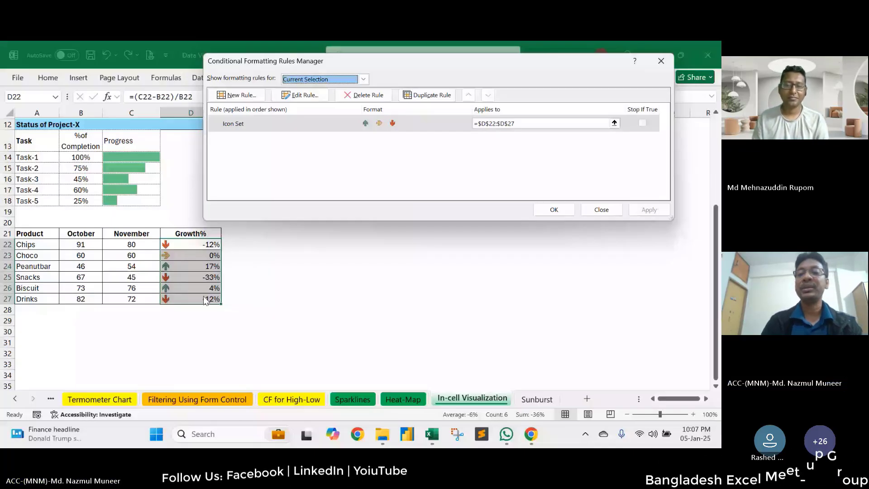
left_click(555, 210)
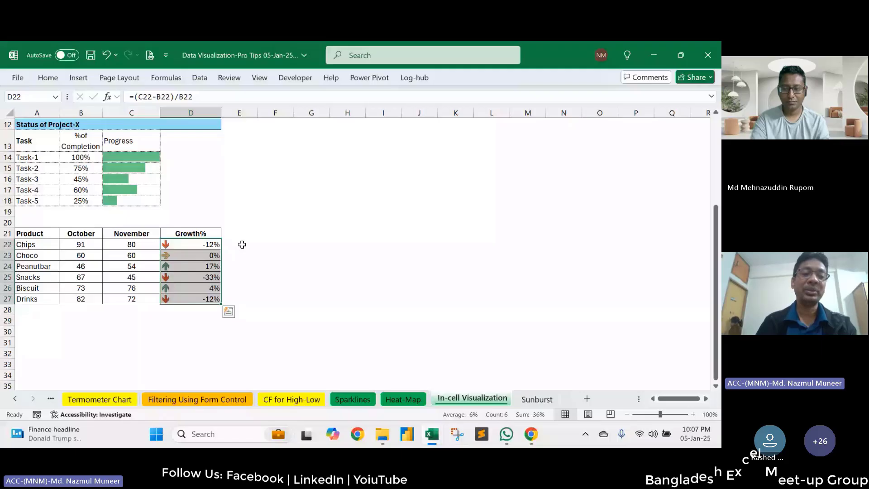
Step: Open the Sunburst sheet and highlight the CTG branch and the RAJ branch of the existing sunburst chart
scroll(242, 244, "up", 4)
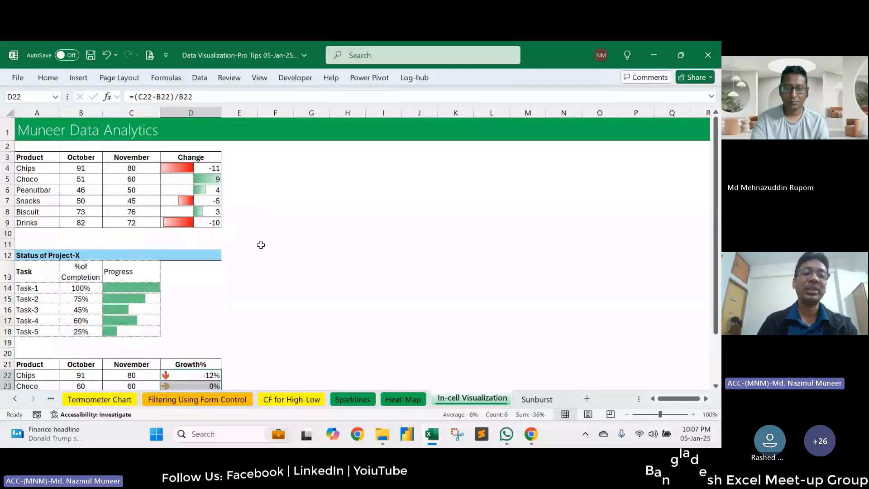
scroll(260, 245, "down", 2)
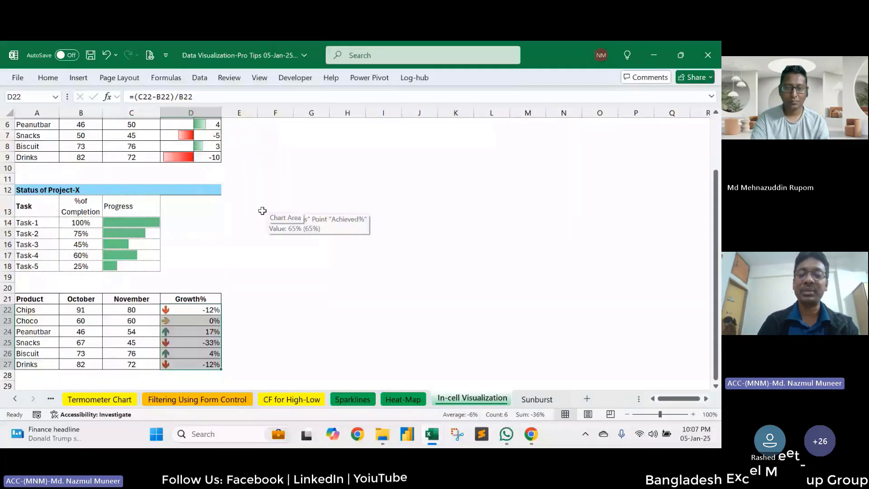
left_click(536, 399)
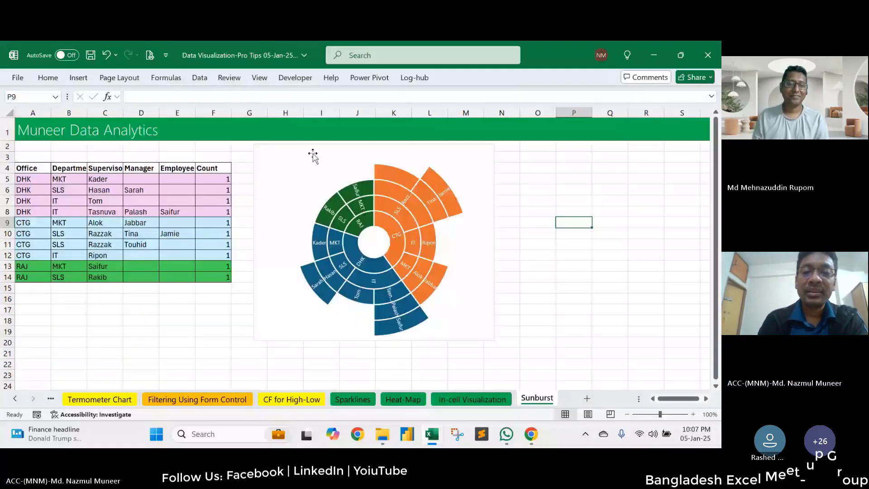
left_click(391, 228)
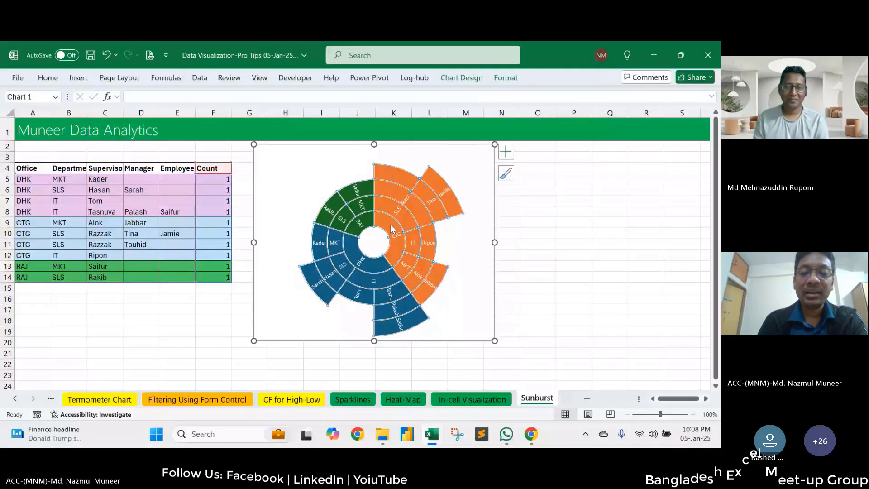
left_click(392, 228)
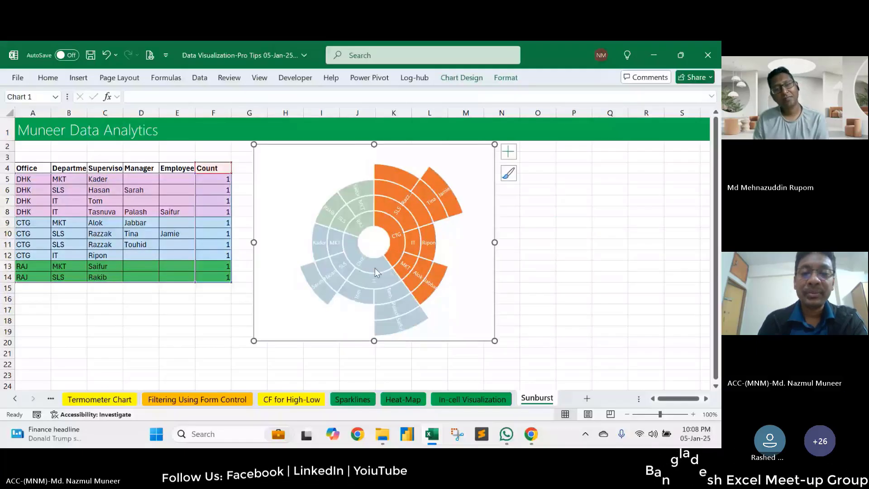
left_click(368, 225)
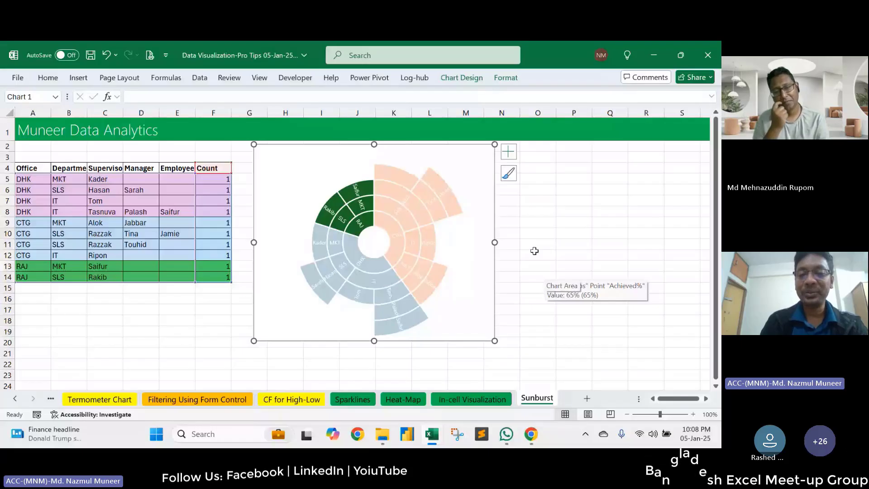
Step: Enlarge the existing sunburst chart to reach about column O and row 22, and highlight its CTG branch
left_click_drag(494, 341, 549, 373)
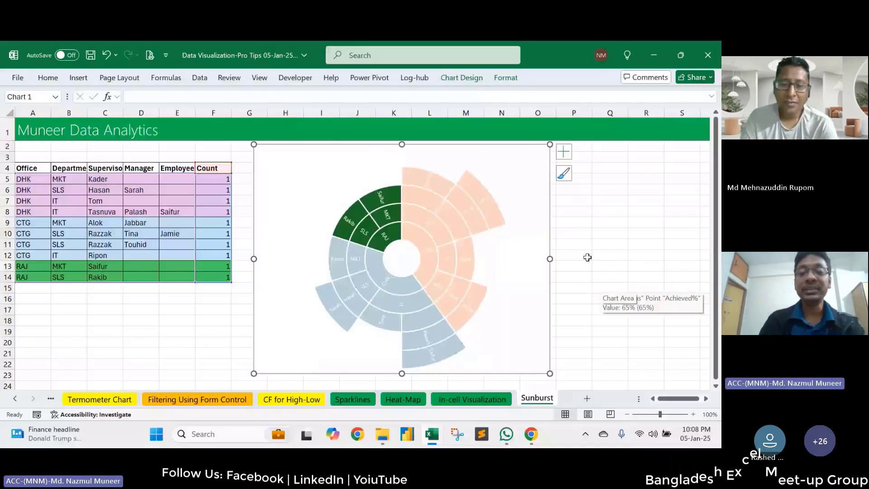
left_click(609, 243)
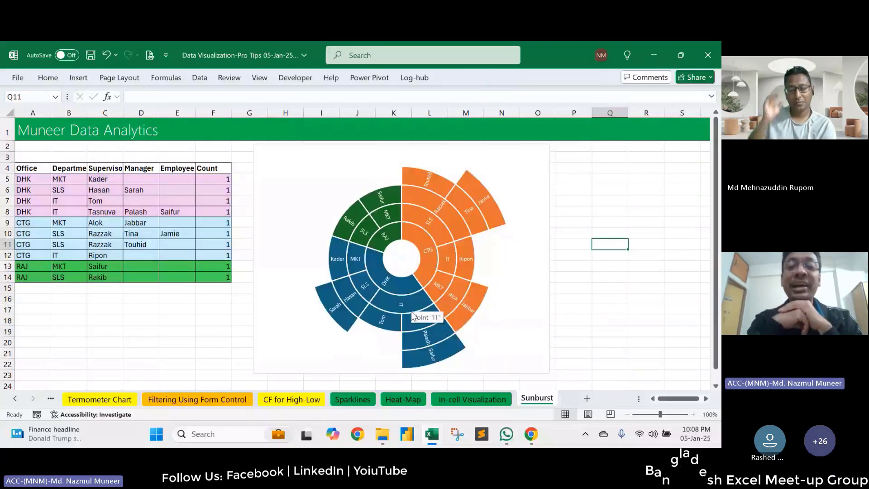
left_click(426, 268)
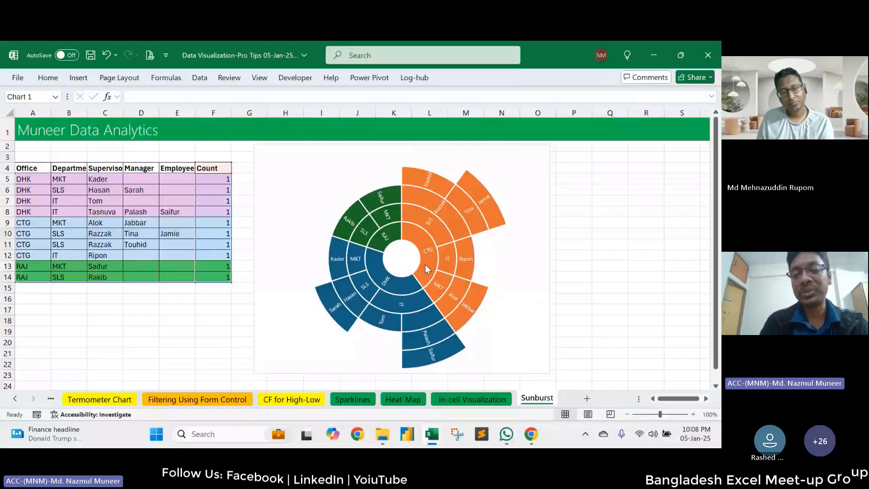
left_click(425, 264)
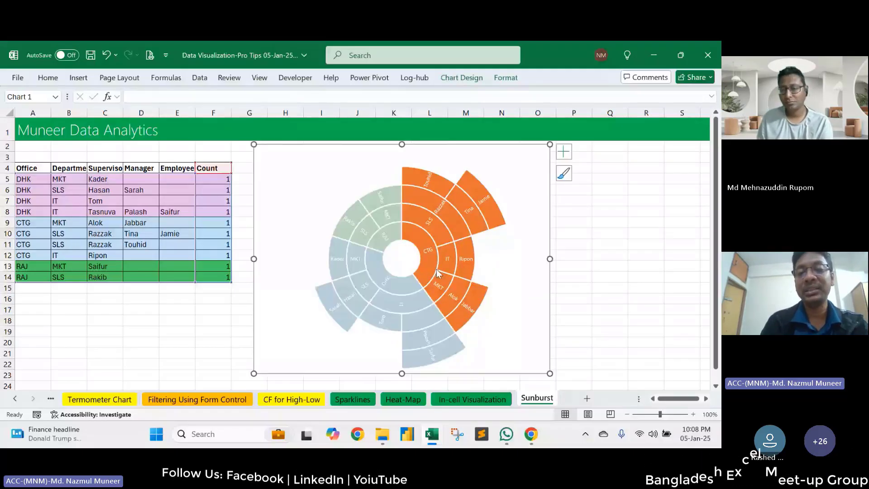
mouse_move(437, 284)
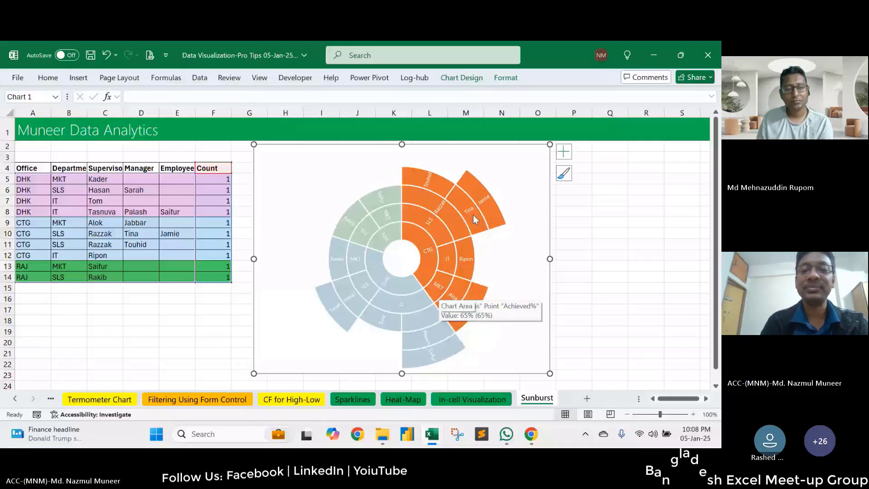
mouse_move(494, 221)
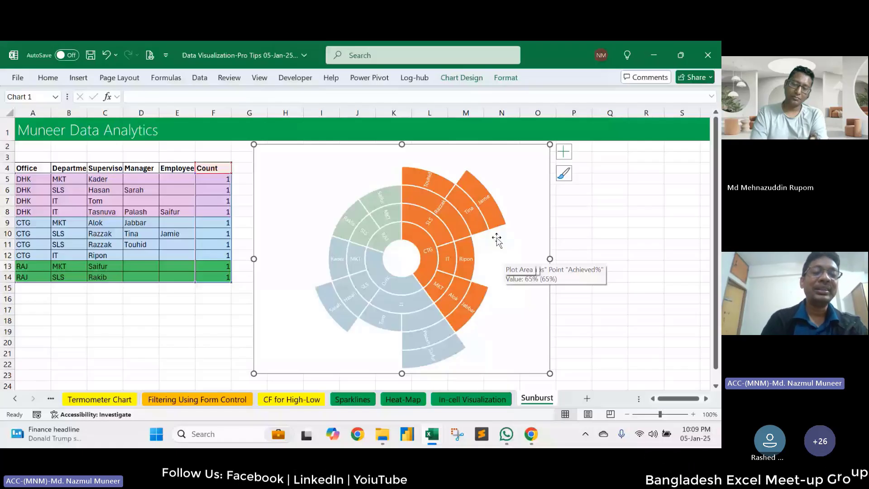
Step: Examine the source table's DHK office rows, the IT department entries in B7:B8, row 8's hierarchy and the Count column
left_click(177, 255)
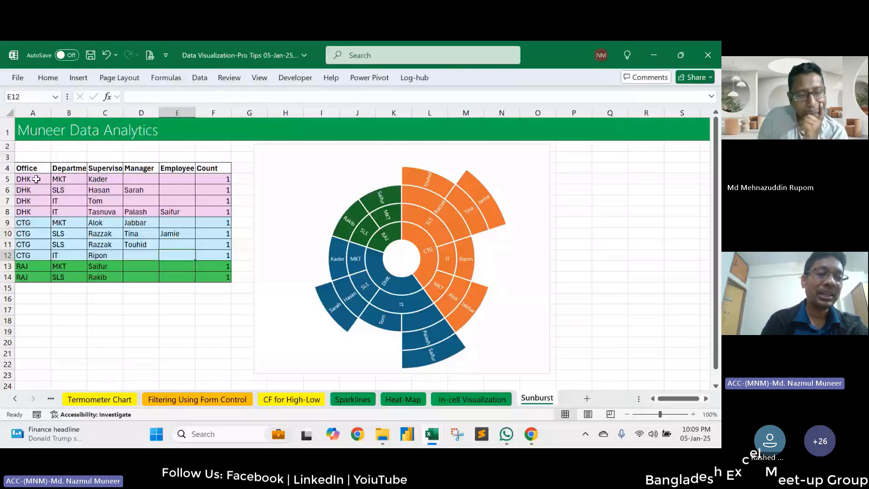
left_click_drag(36, 179, 57, 211)
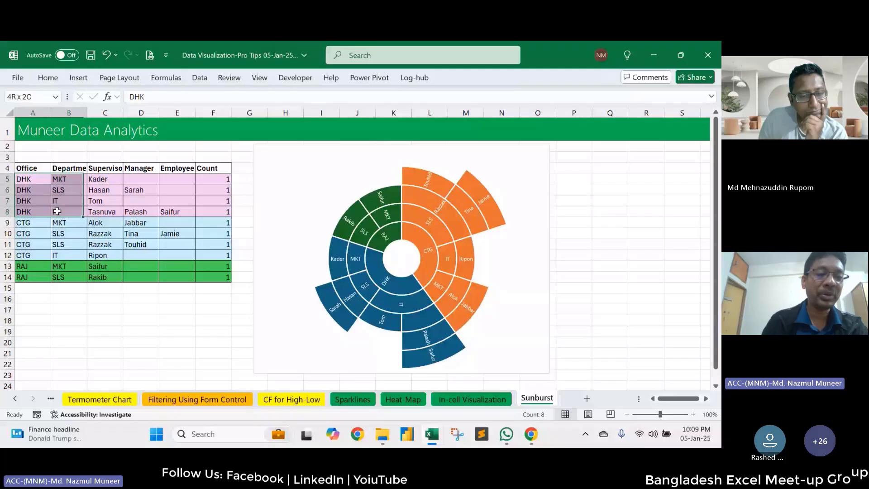
left_click_drag(57, 211, 57, 211)
left_click_drag(63, 200, 64, 211)
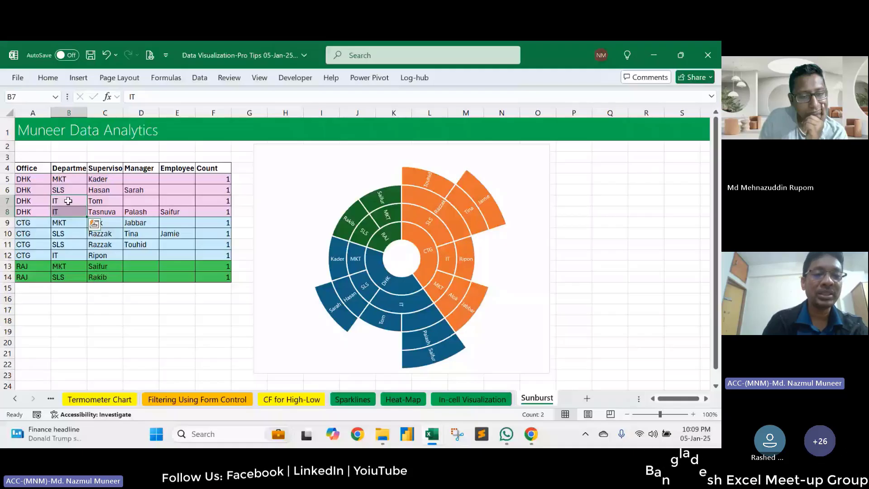
left_click_drag(66, 211, 132, 211)
left_click_drag(138, 212, 165, 211)
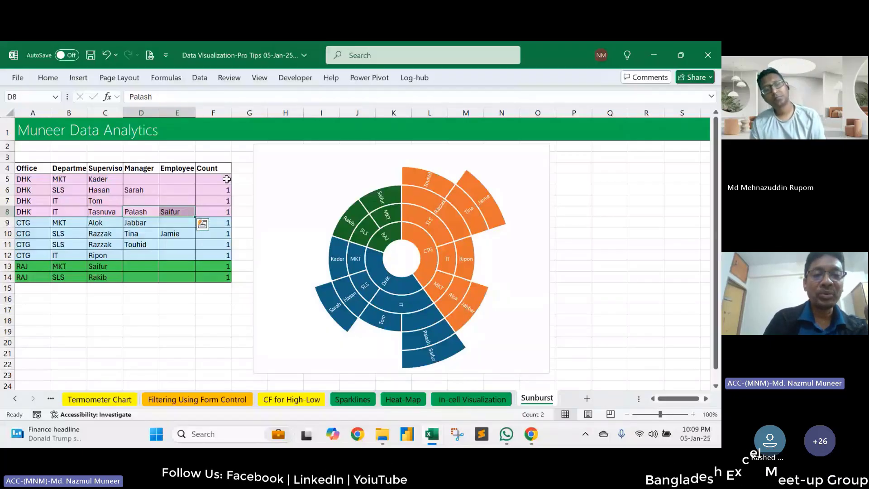
left_click_drag(227, 179, 219, 255)
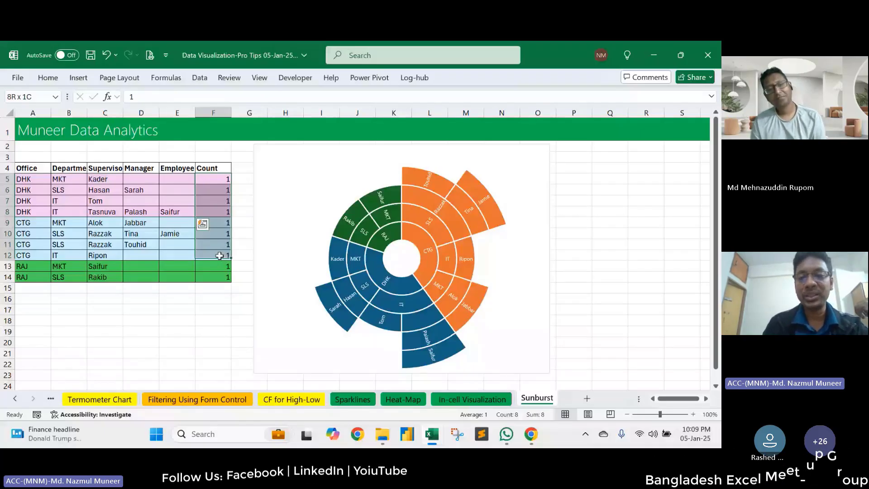
left_click_drag(219, 167, 220, 276)
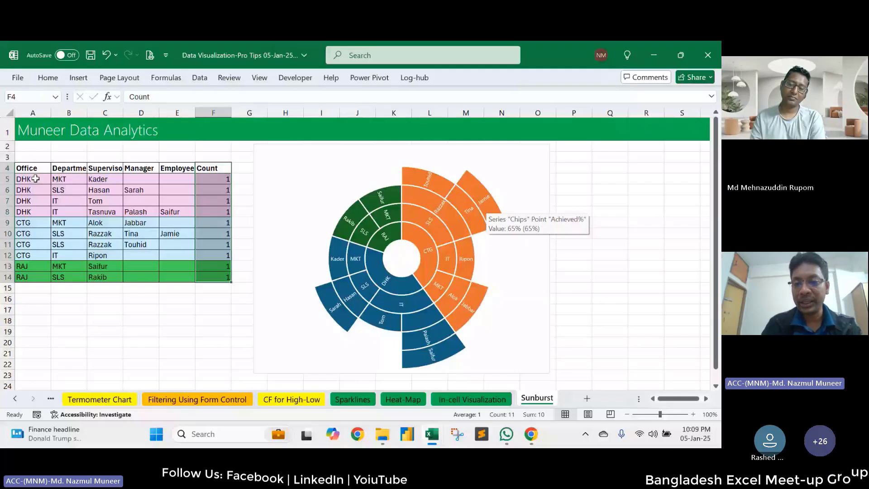
Step: Insert a Sunburst hierarchy chart based on the table data in A5:F14
left_click_drag(36, 179, 33, 277)
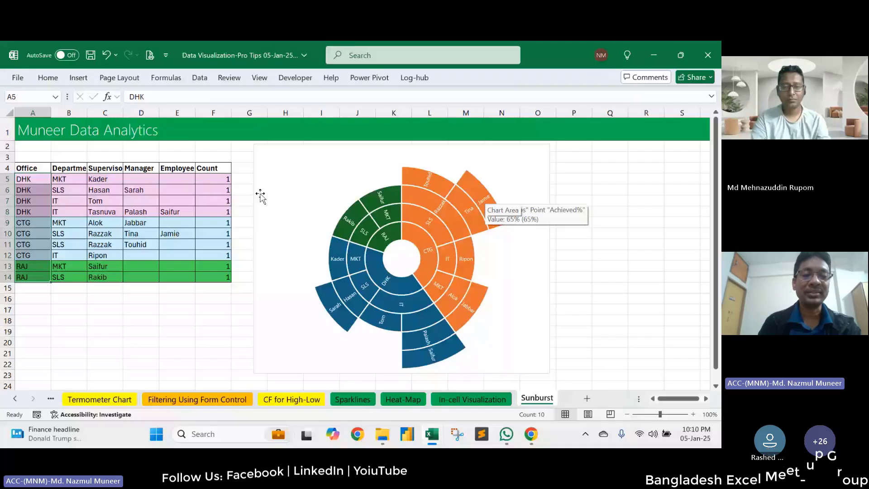
key("ctrl+shift+Right")
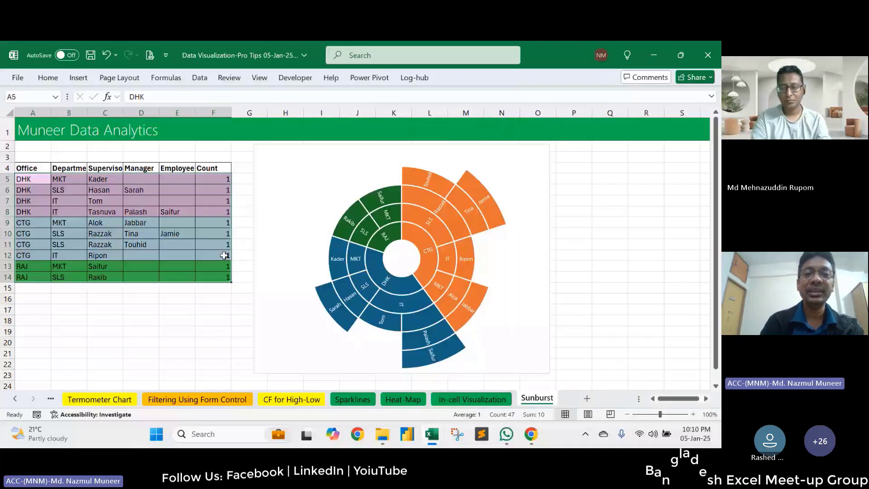
left_click(78, 77)
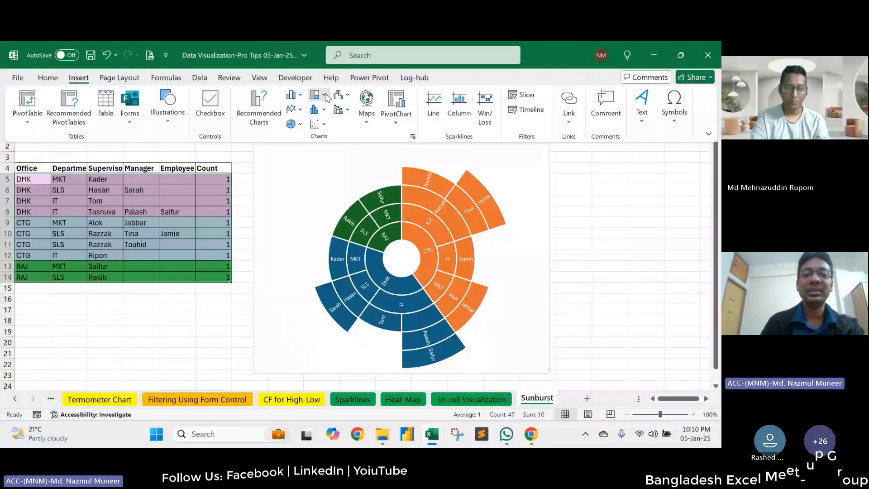
left_click(324, 94)
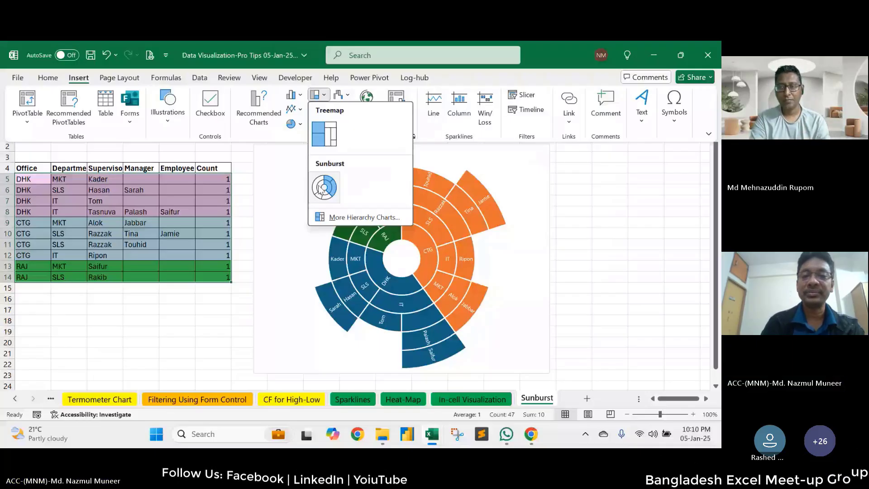
left_click(319, 189)
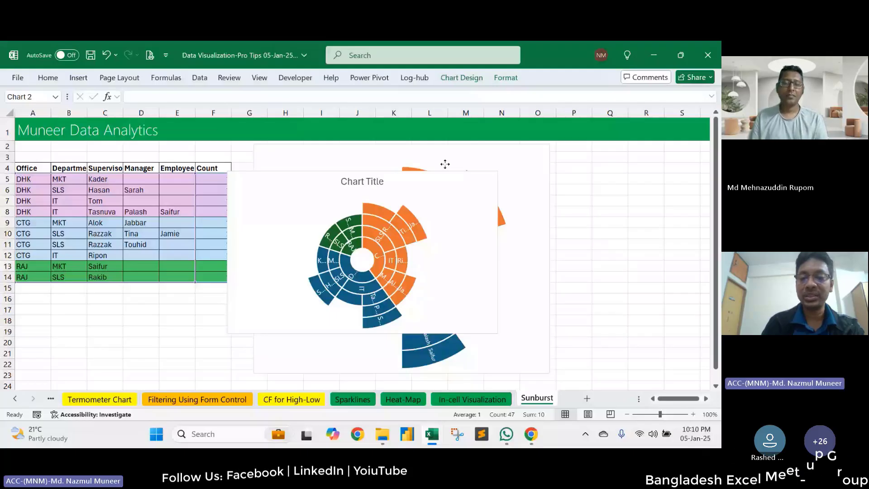
Step: Enlarge the new sunburst chart to reach about column P and row 22, and reduce its data label font size to 6
left_click_drag(437, 178, 445, 164)
left_click_drag(506, 320, 595, 365)
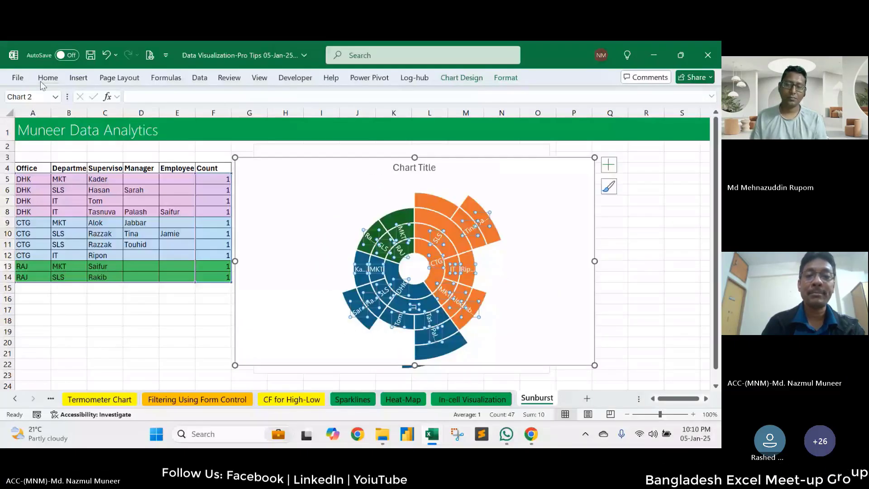
left_click(44, 80)
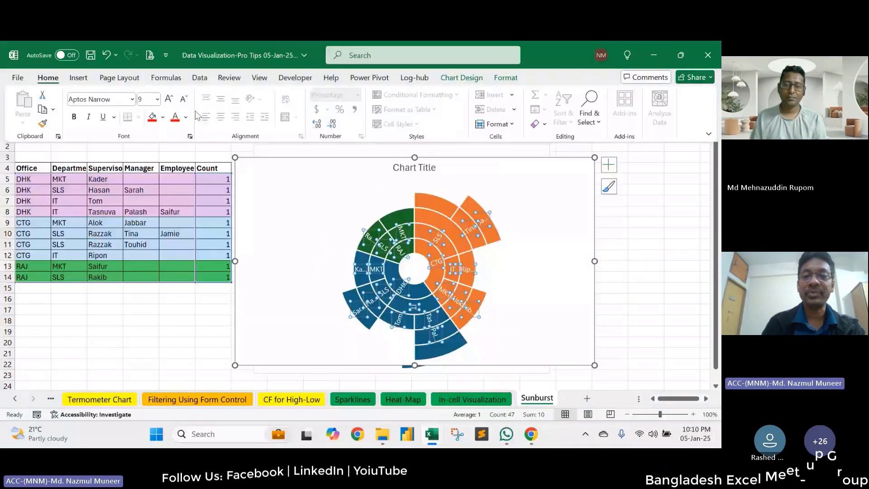
left_click(183, 99)
left_click(183, 99)
left_click(184, 99)
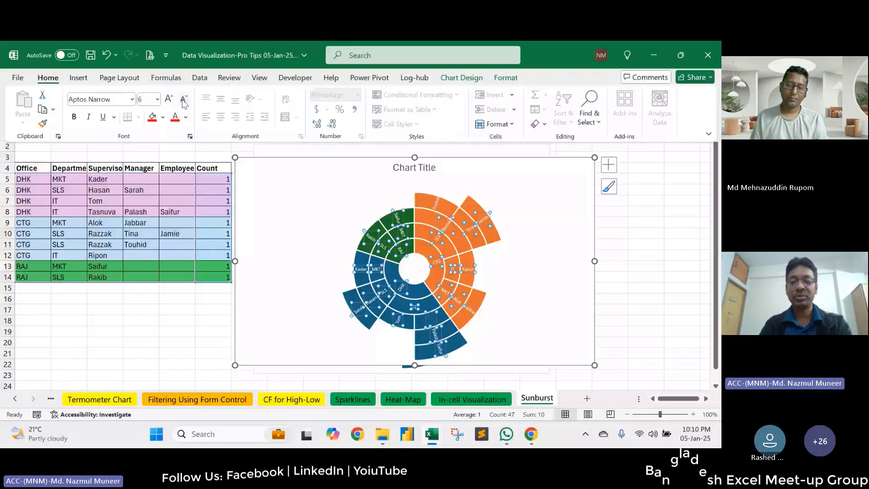
Step: Remove the new chart's title and resize and reposition the chart to span about columns G to P and rows 3 to 26
left_click(338, 300)
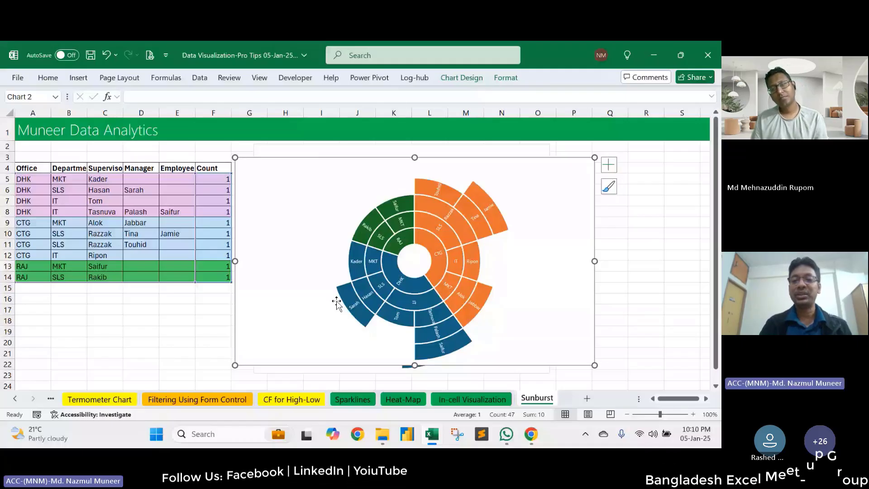
left_click_drag(414, 365, 415, 387)
left_click(598, 262)
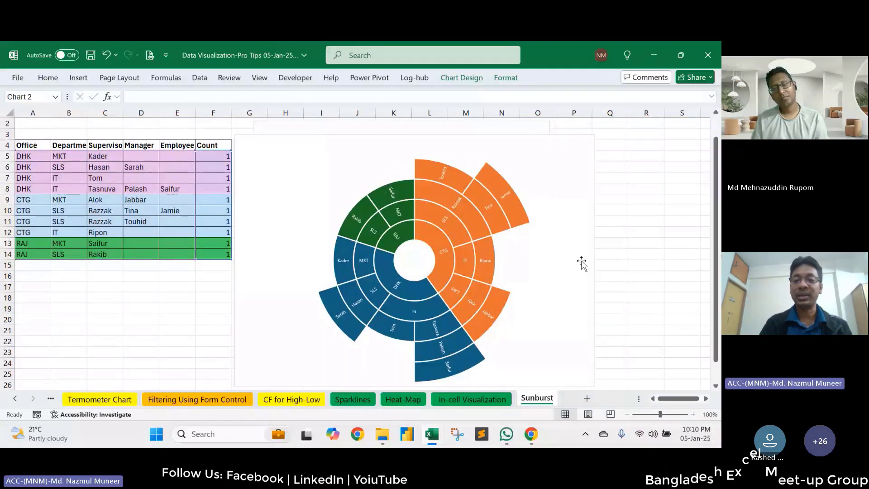
left_click(556, 271)
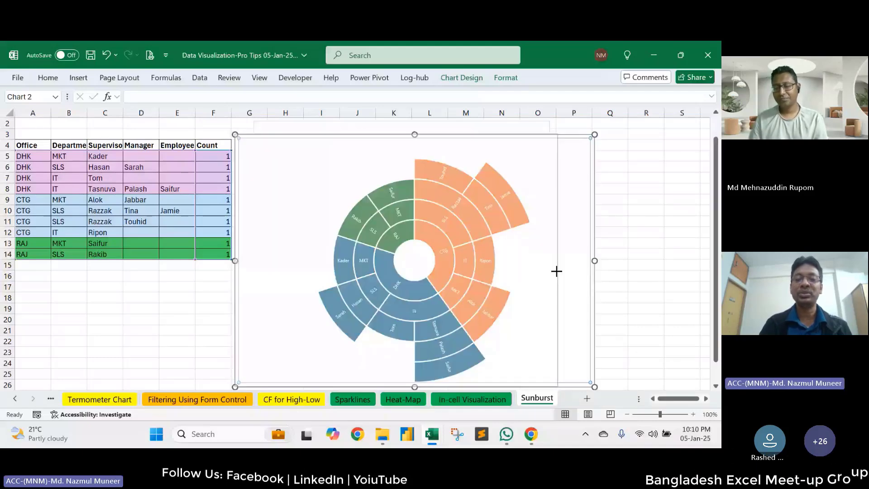
left_click_drag(594, 261, 544, 261)
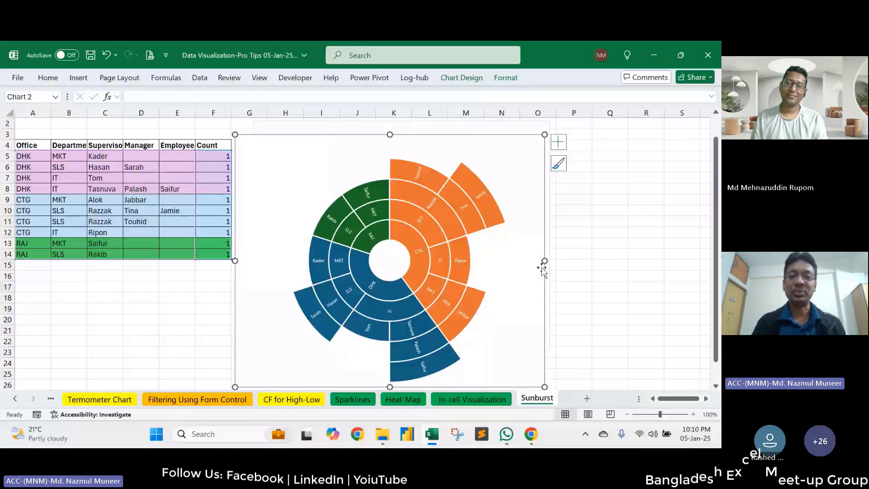
left_click(468, 139)
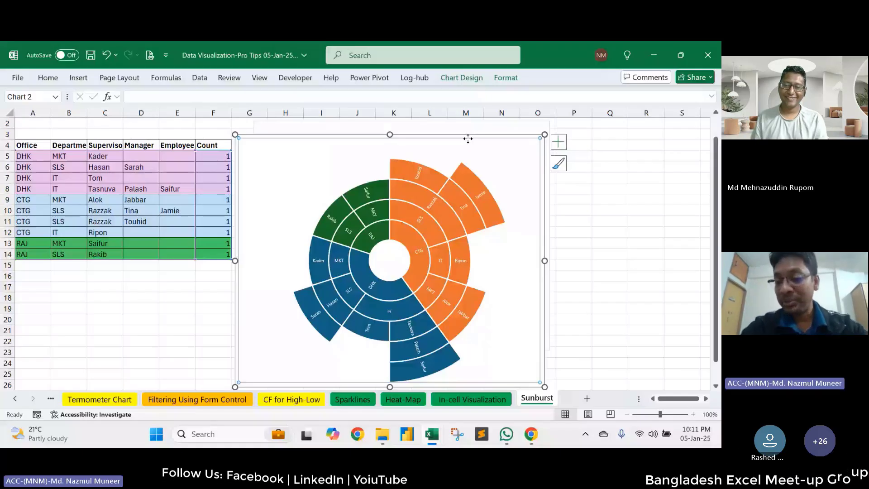
left_click_drag(468, 139, 490, 136)
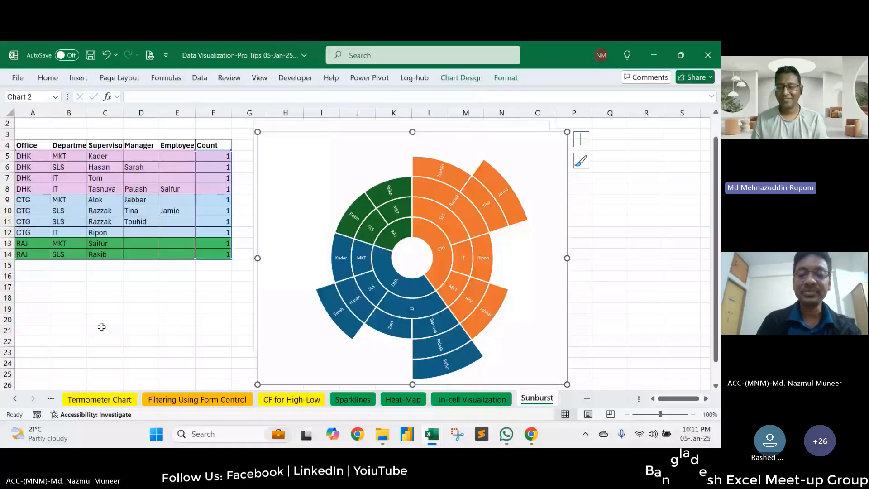
mouse_move(530, 434)
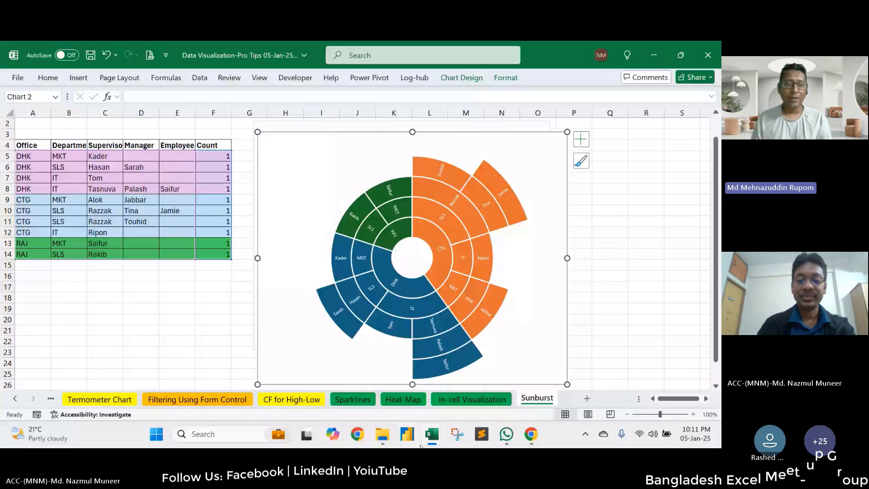
mouse_move(433, 437)
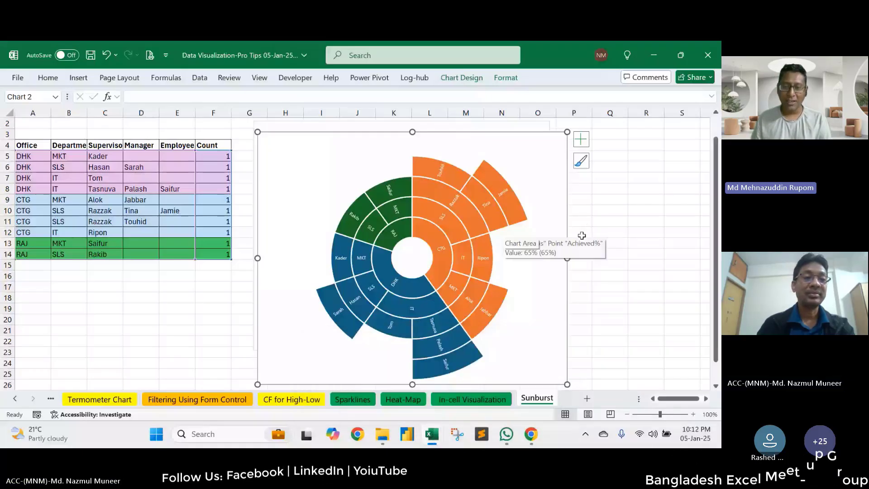
scroll(87, 298, "up", 1)
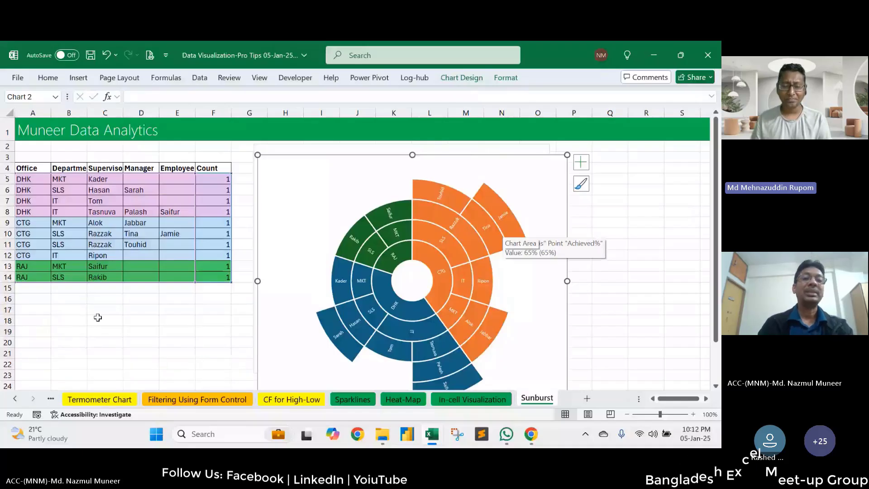
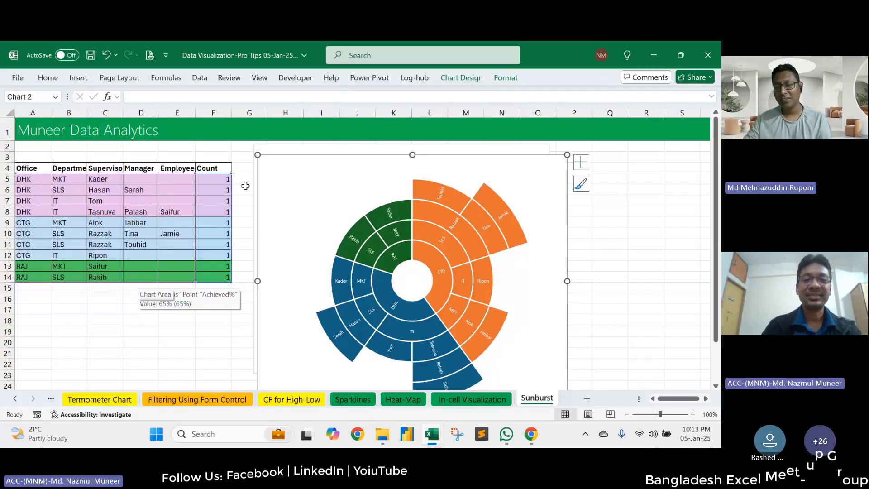
left_click(292, 145)
left_click_drag(291, 145, 288, 129)
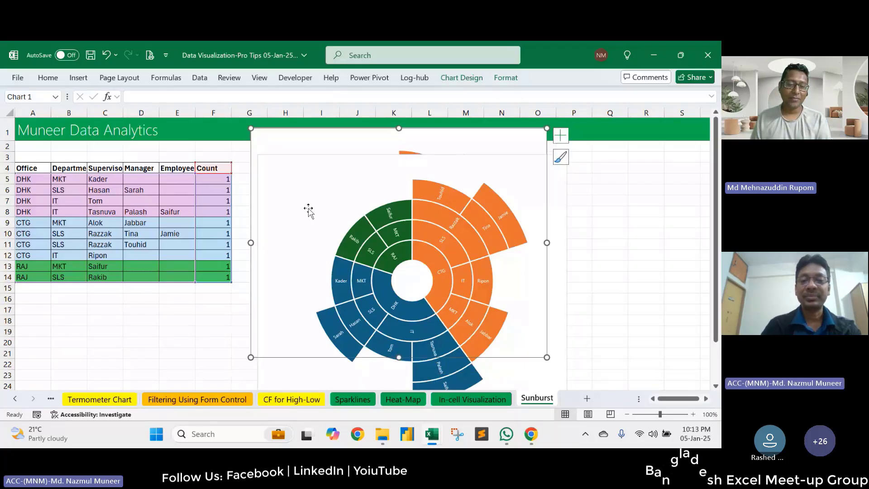
key("ctrl+z")
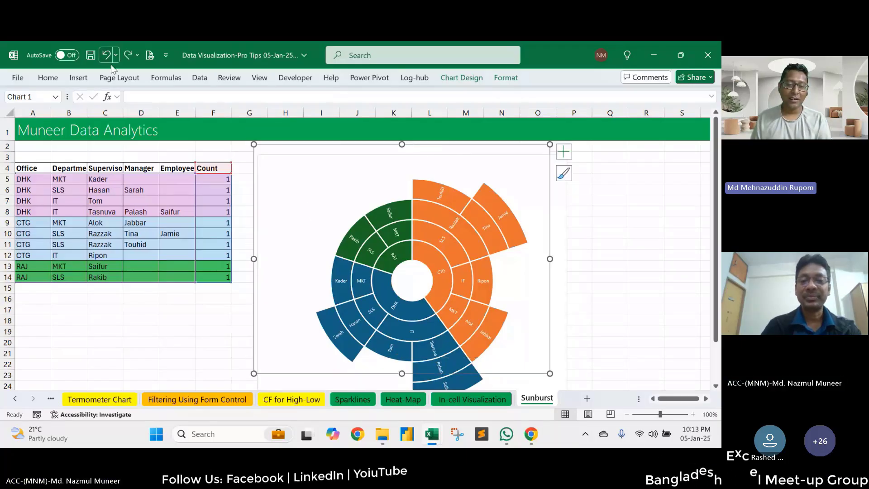
Step: Highlight the CTG branch of the new sunburst chart, and switch to the Teams meeting window in Chrome
left_click(431, 262)
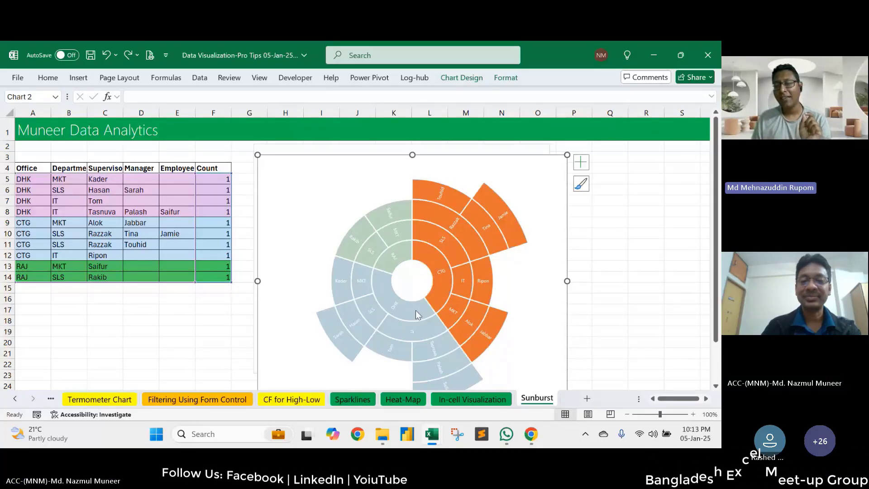
left_click(405, 251)
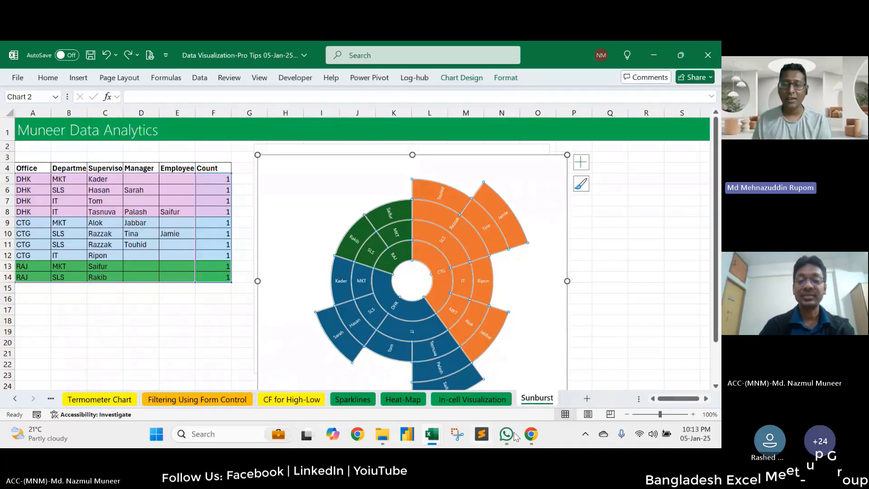
mouse_move(531, 436)
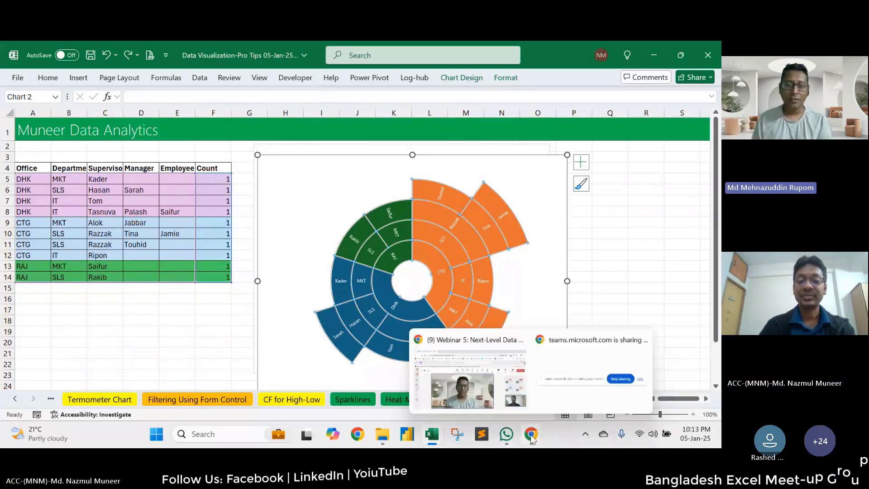
left_click(503, 387)
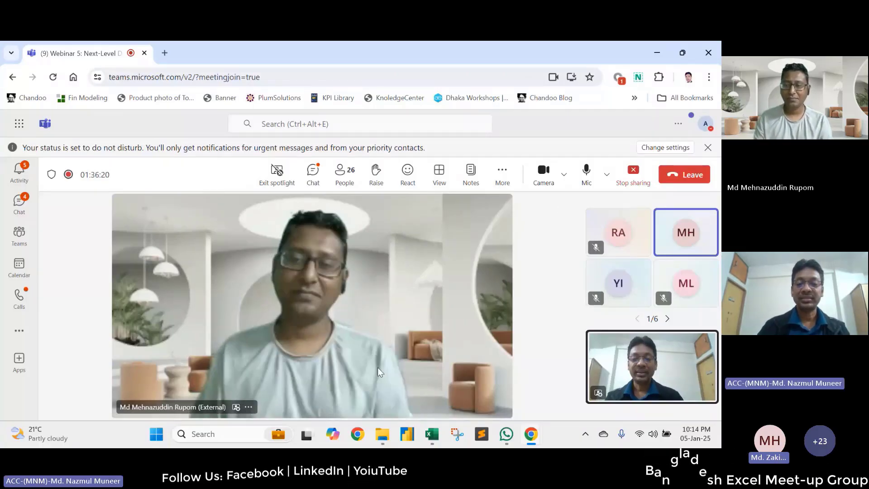
Step: Switch to the Dashboard Project-Workshop Completed workbook in Excel and set the DB sheet's dashboard year to 2020
key("alt+Tab")
mouse_move(432, 434)
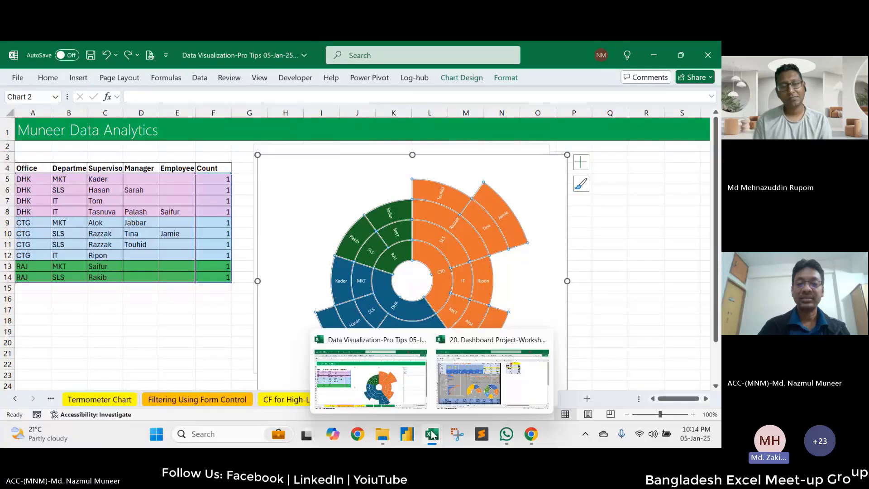
left_click(492, 378)
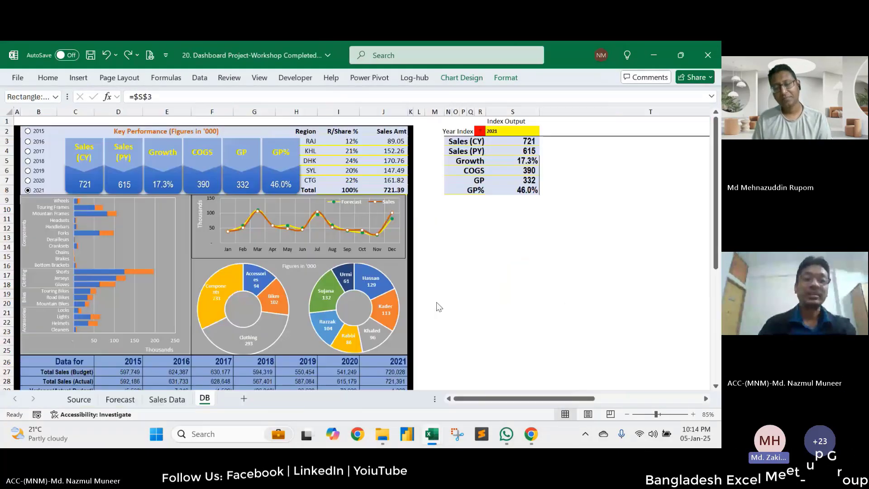
left_click(480, 236)
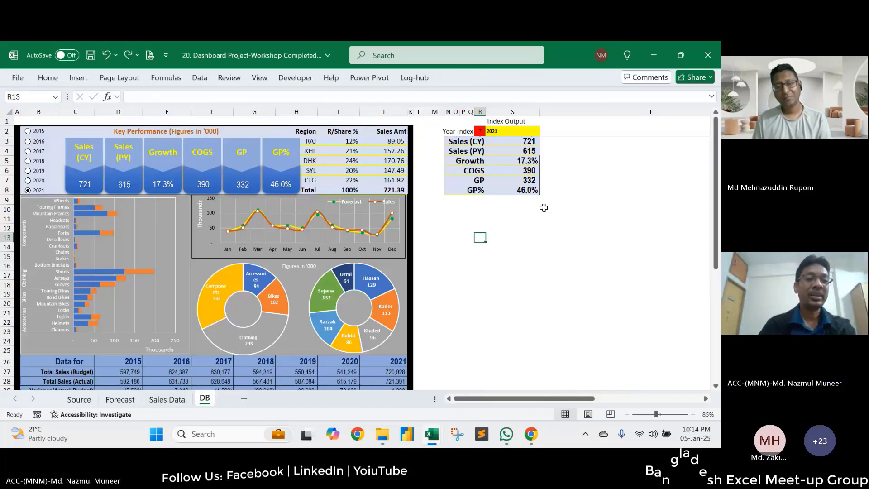
left_click(39, 181)
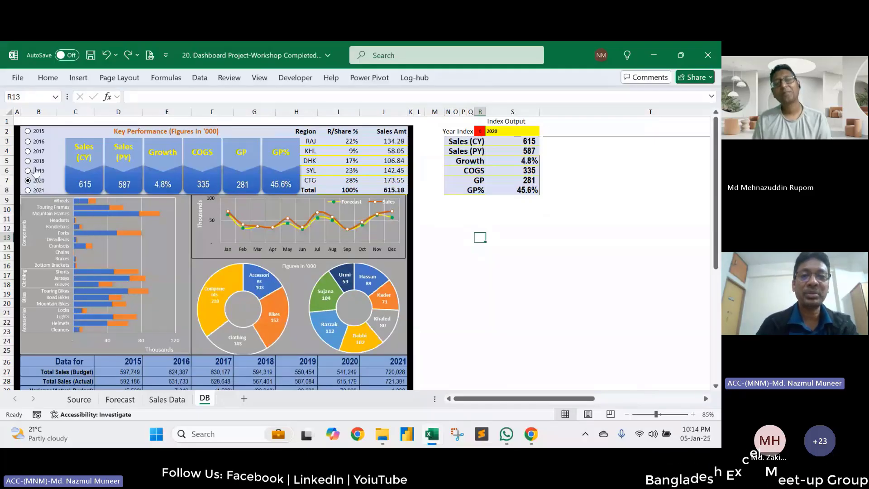
Step: Show the form controls available for insertion, and close the list without choosing one
left_click(295, 78)
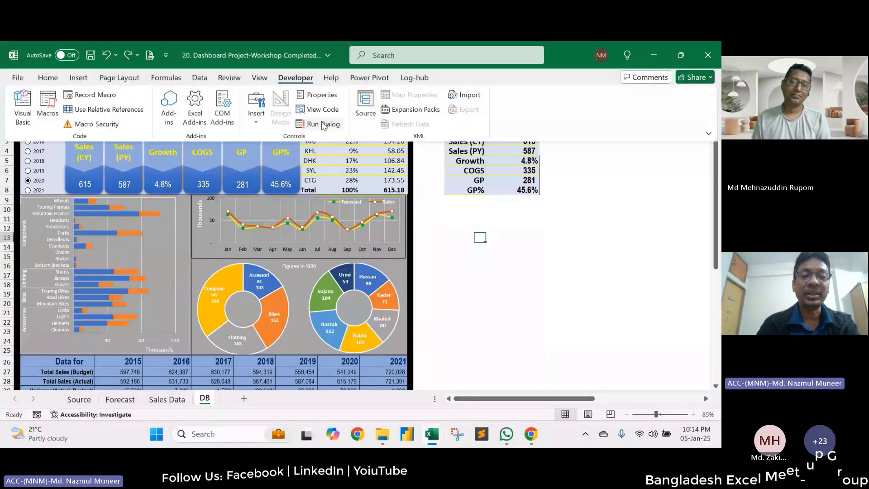
left_click(256, 112)
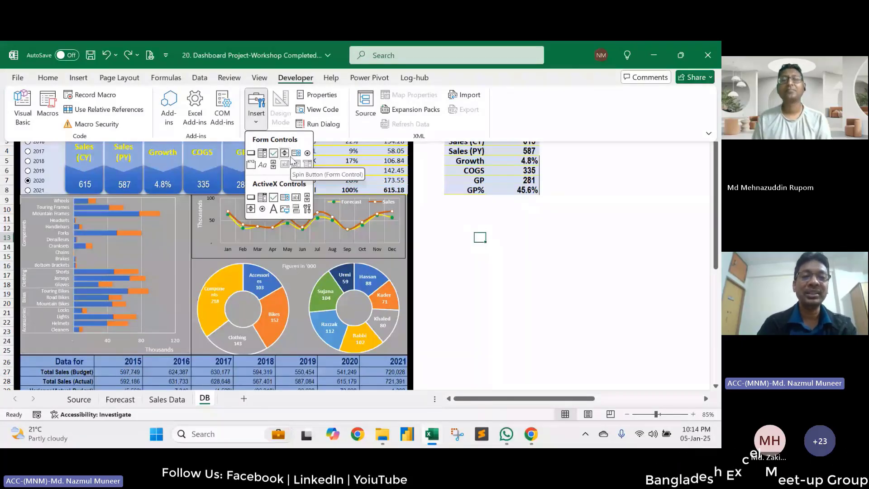
left_click(469, 254)
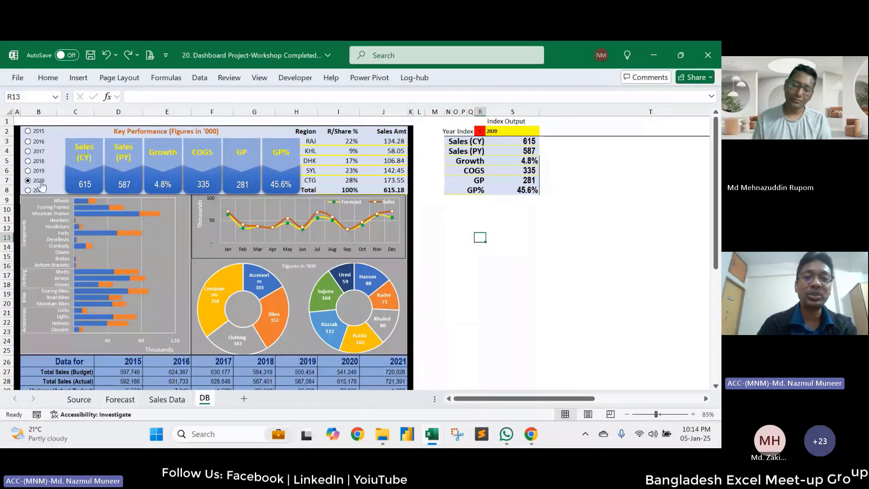
Step: Examine the INDEX formula in S2, the Year and Sales columns of the Sales Data sheet, and the Sales (CY) lookup formula in S3
left_click(505, 132)
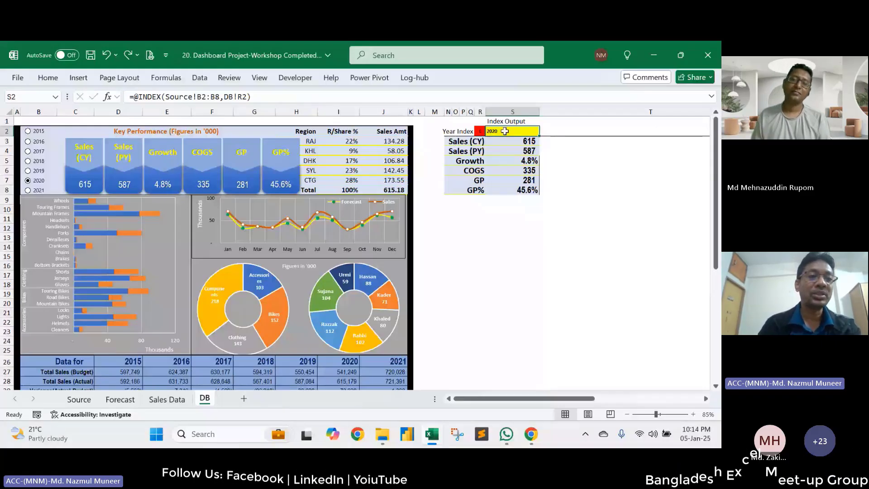
key("ctrl+Page_Up")
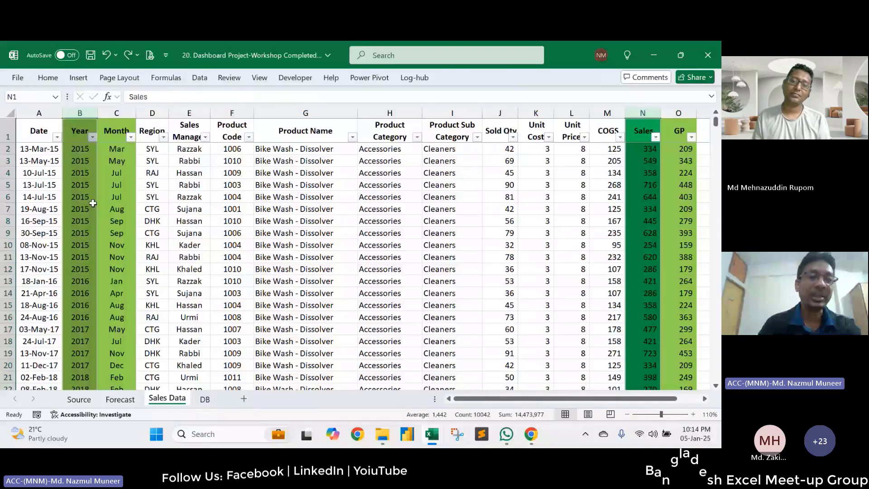
left_click(83, 113)
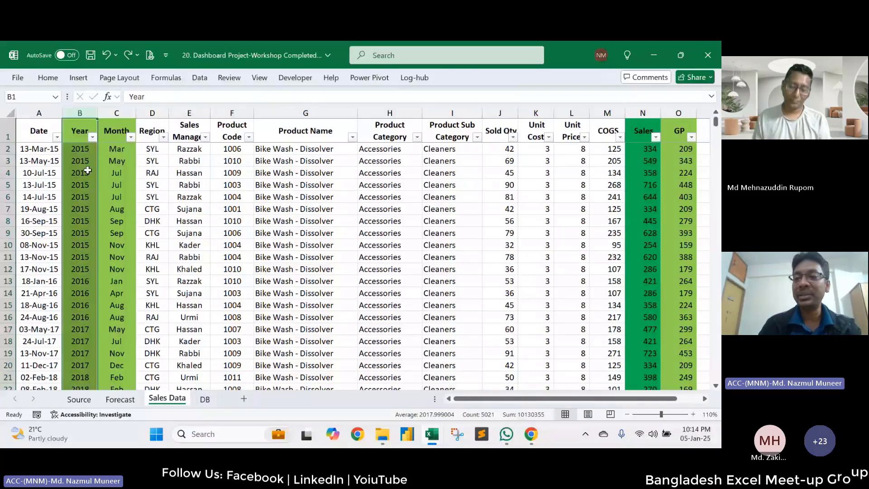
left_click(643, 114)
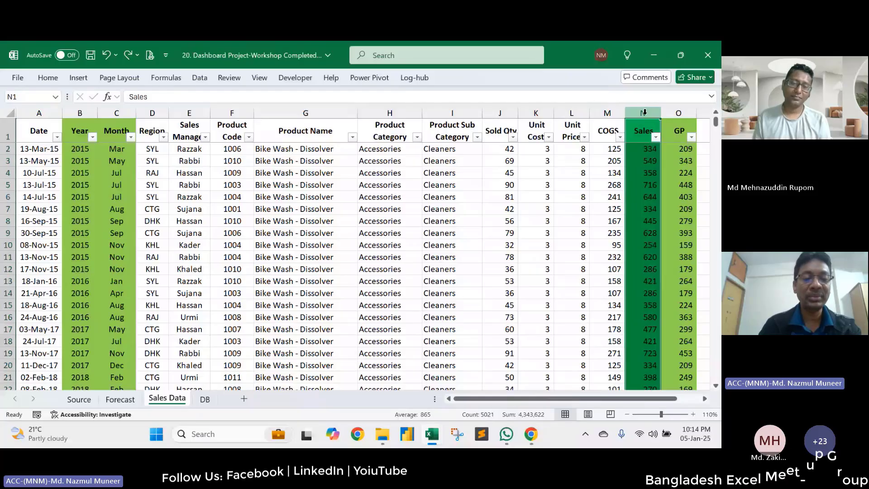
left_click(206, 399)
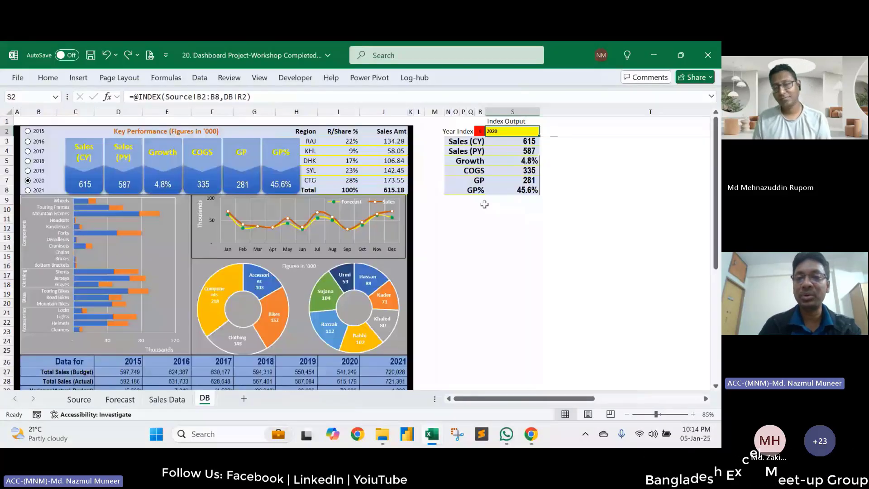
left_click(522, 143)
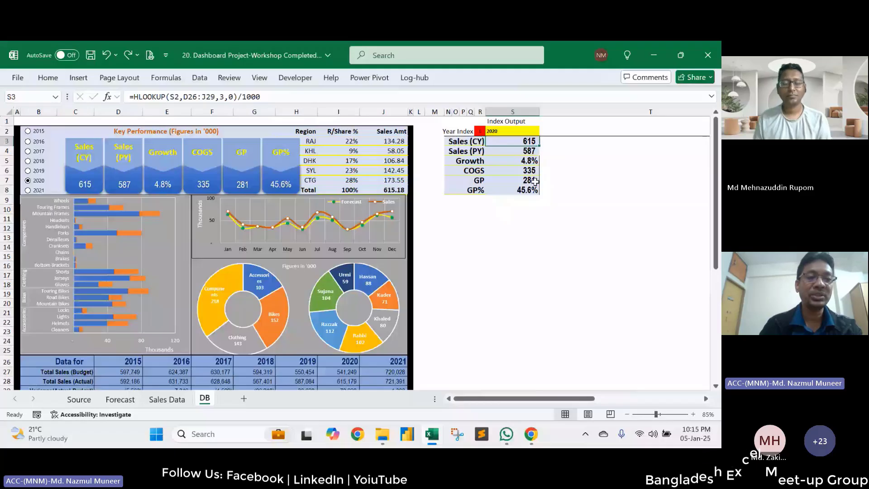
Step: Set the dashboard year to 2021, and examine the product bar chart and the supporting tables from column U onward
left_click(35, 190)
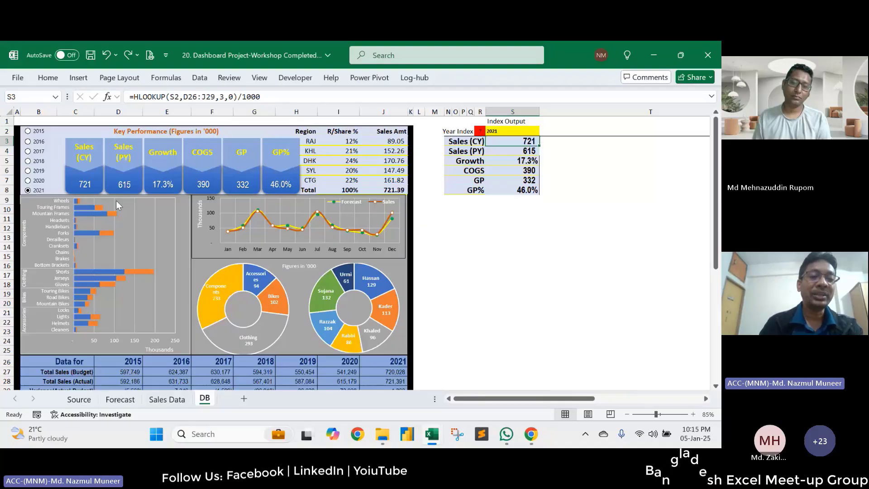
left_click(164, 232)
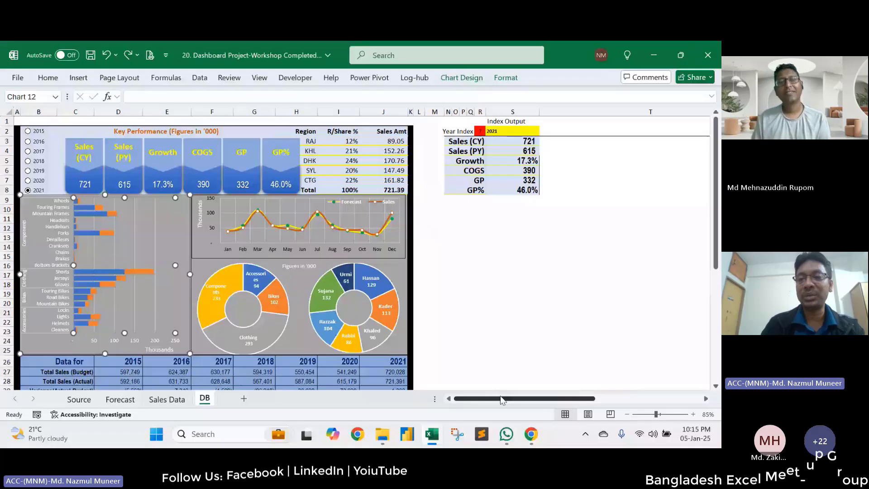
left_click_drag(501, 399, 591, 398)
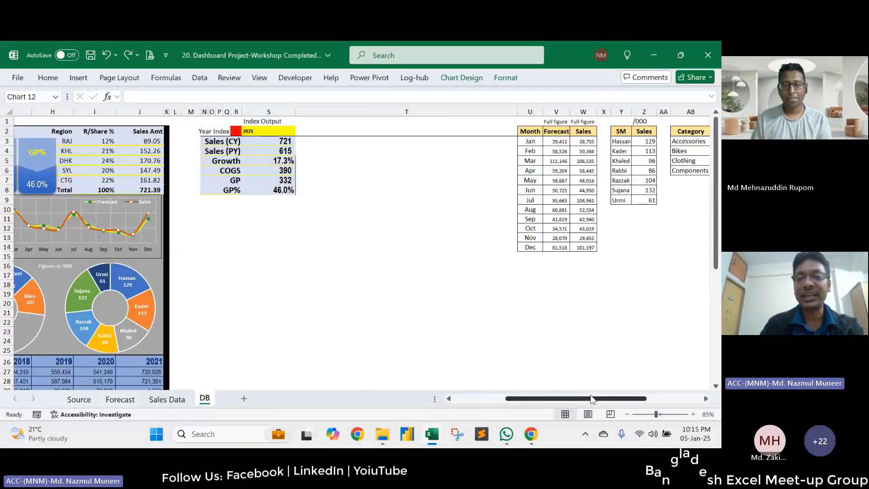
Step: Examine the Category and Sub Category table in AE2:AH23, its SUMIFS formulas in AG3 and AH3, and the Sales Data source columns
left_click_drag(591, 398, 645, 398)
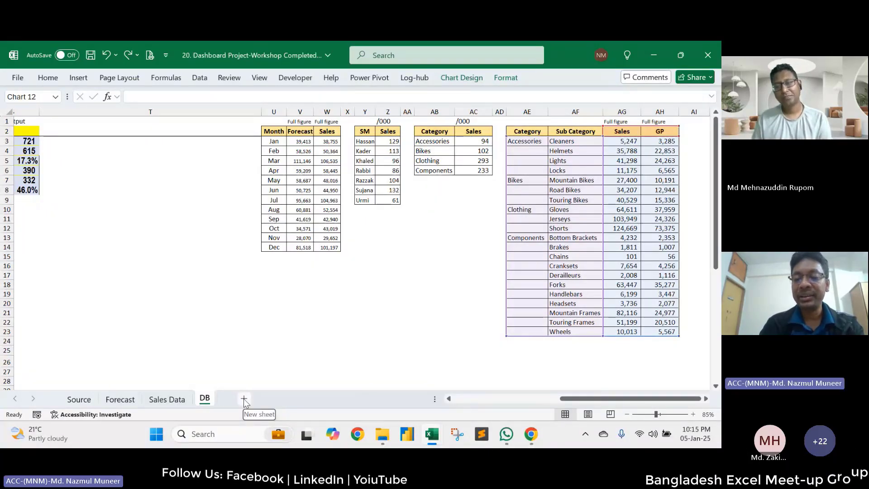
left_click_drag(597, 398, 449, 403)
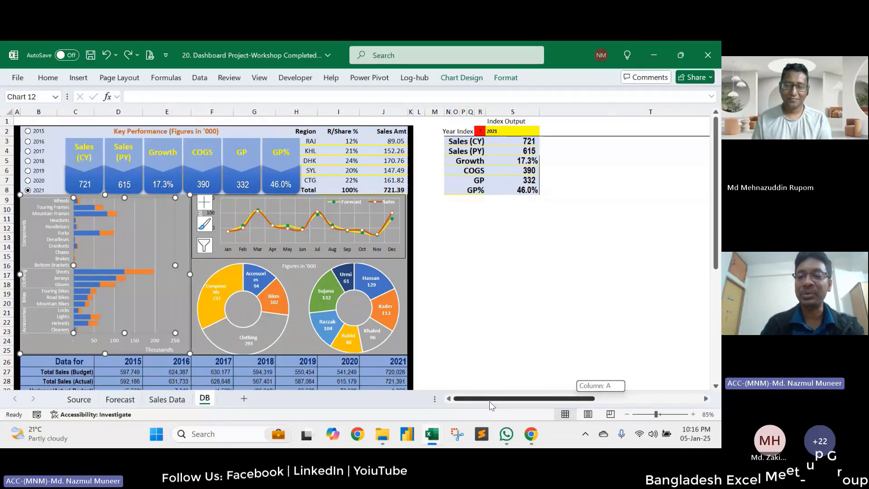
left_click_drag(492, 405, 652, 404)
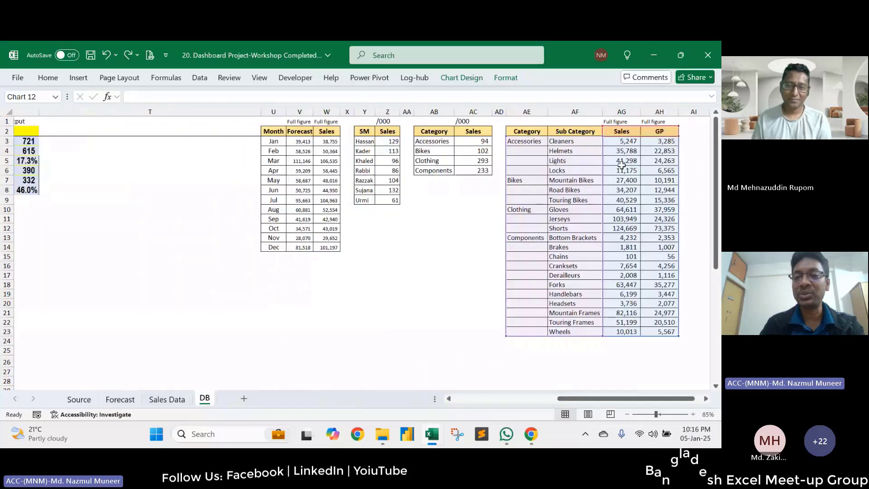
left_click(532, 141)
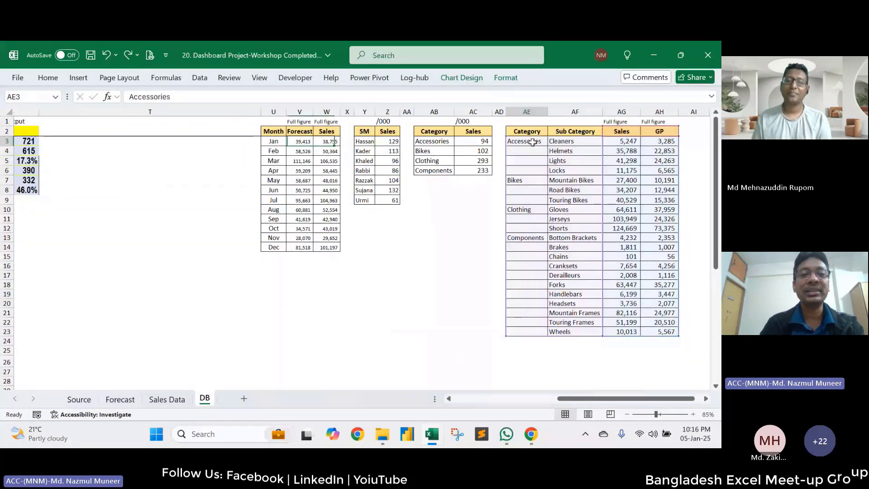
left_click(621, 142)
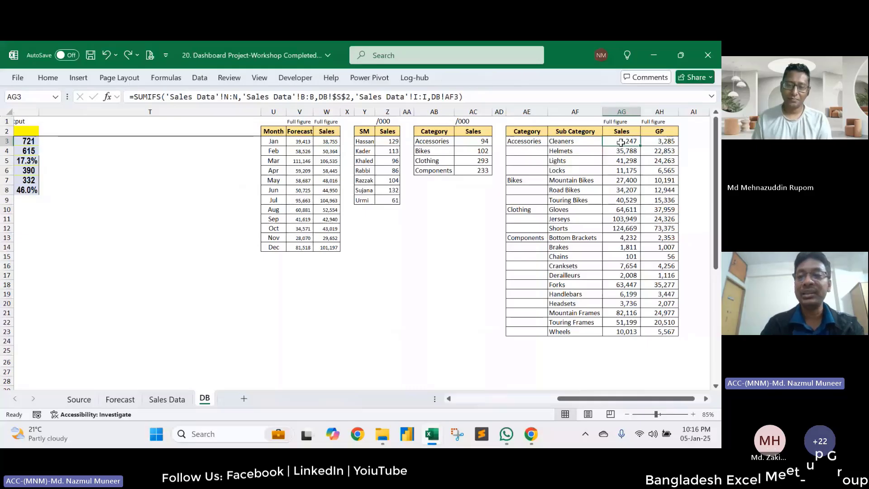
double_click(662, 142)
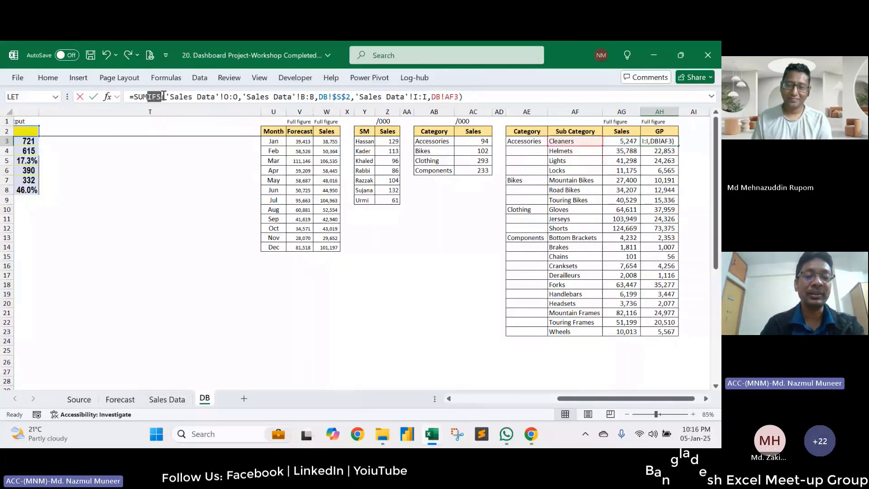
left_click_drag(147, 96, 164, 96)
key("Escape")
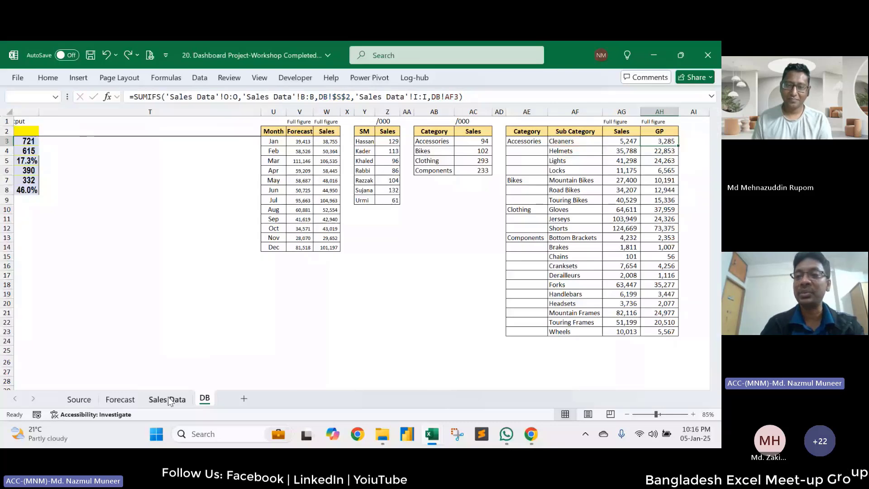
left_click(168, 400)
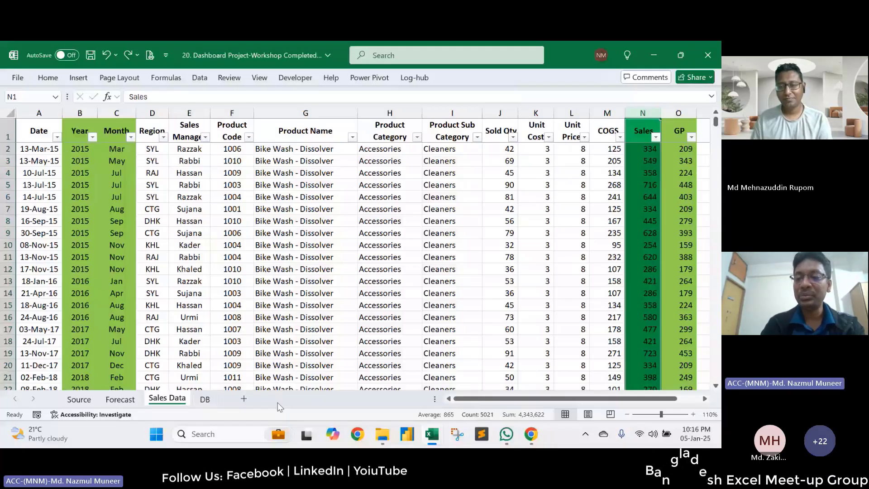
Step: Insert a 2-D clustered column chart from the DB sheet's range AE2:AH23 and increase its height
left_click(205, 399)
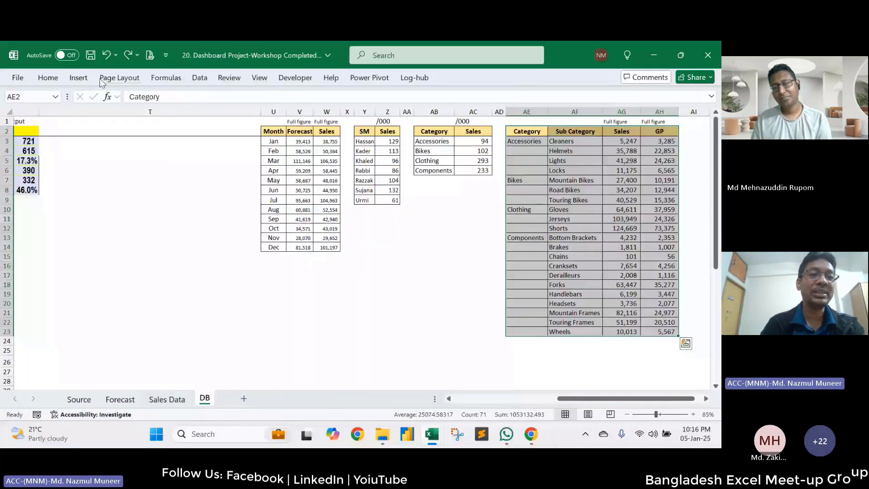
left_click(78, 77)
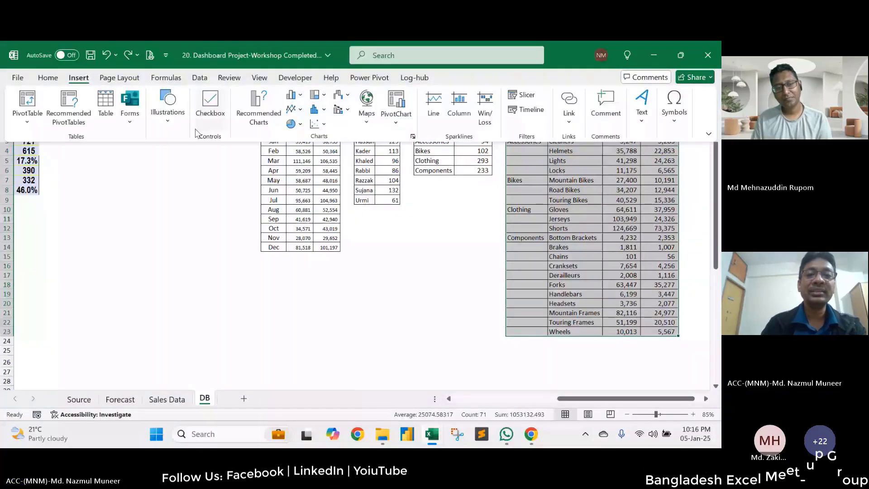
left_click(294, 95)
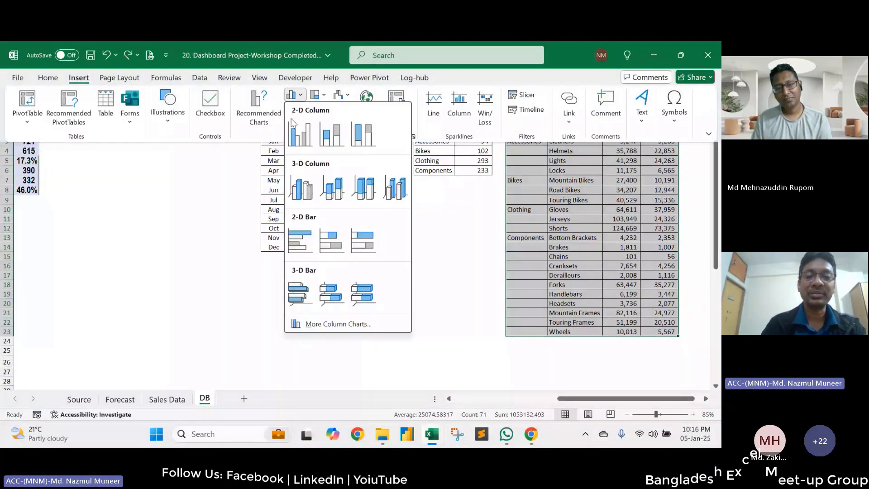
left_click(301, 133)
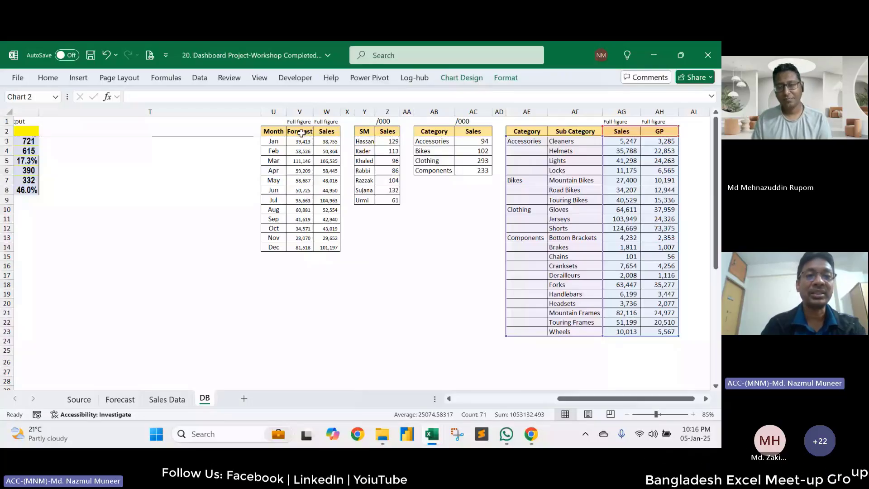
left_click_drag(361, 321, 361, 357)
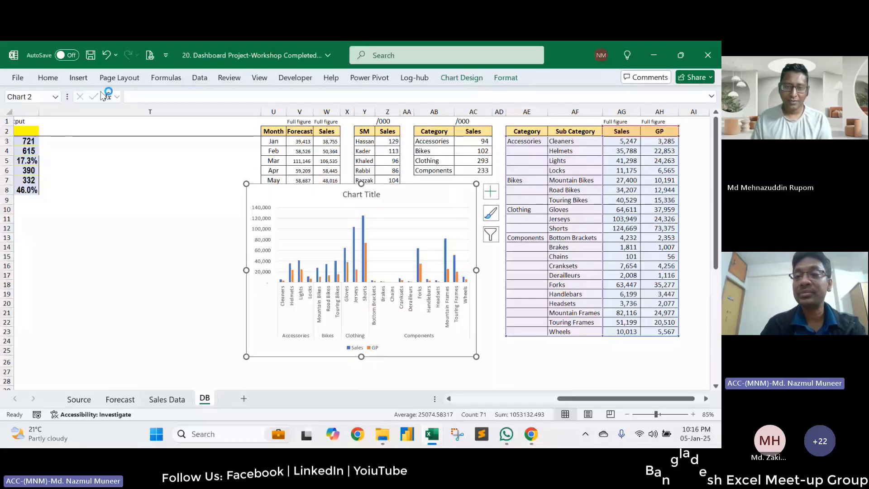
Step: Change the new sub-category chart to the Clustered Bar type and make it taller
left_click(461, 77)
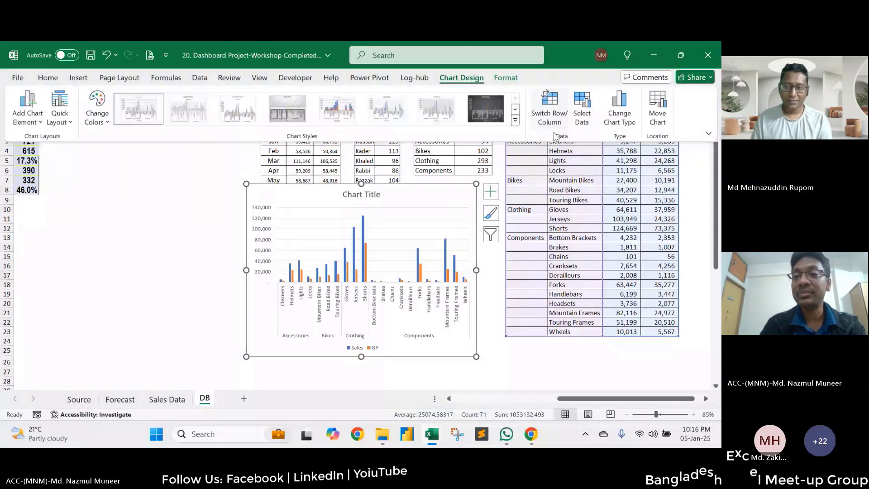
left_click(605, 108)
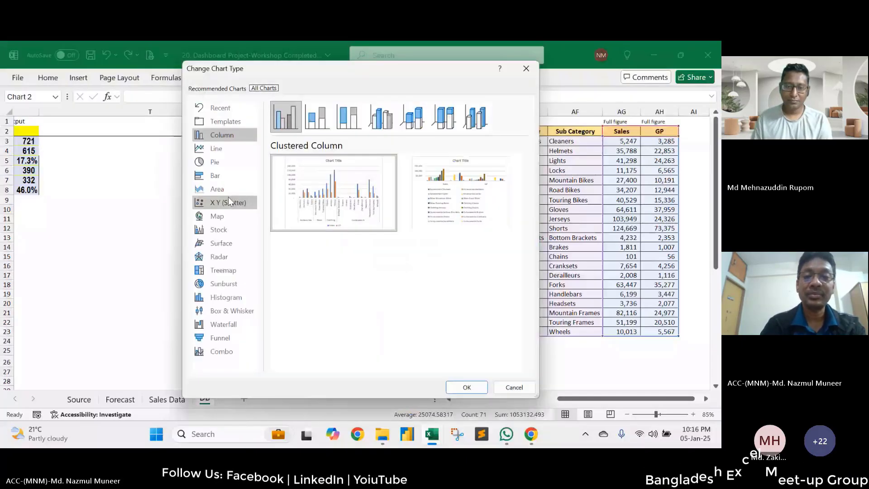
left_click(215, 175)
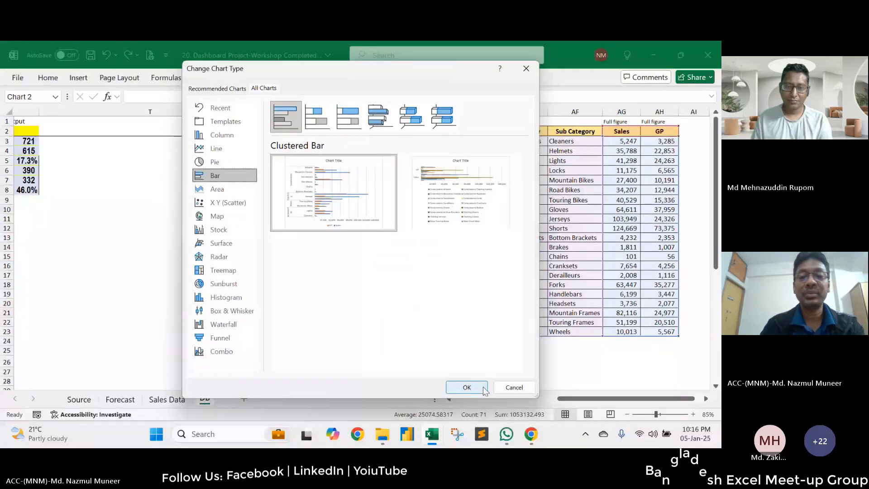
left_click(482, 388)
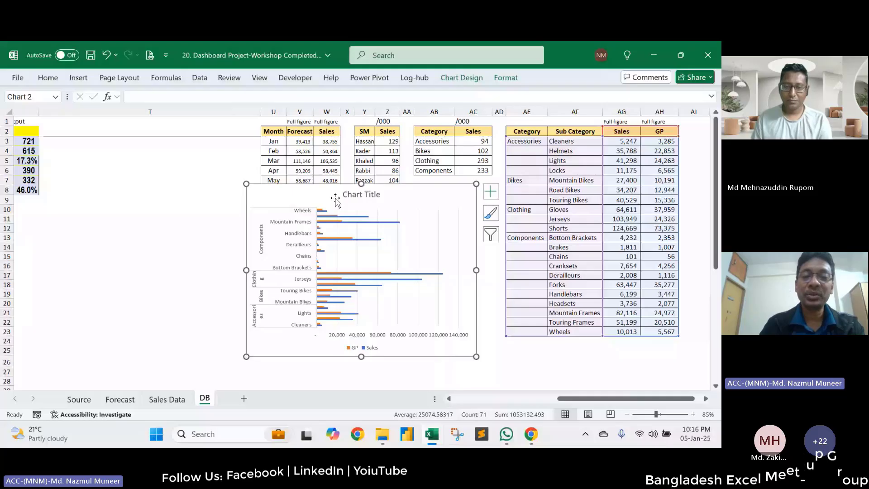
left_click_drag(361, 184, 361, 147)
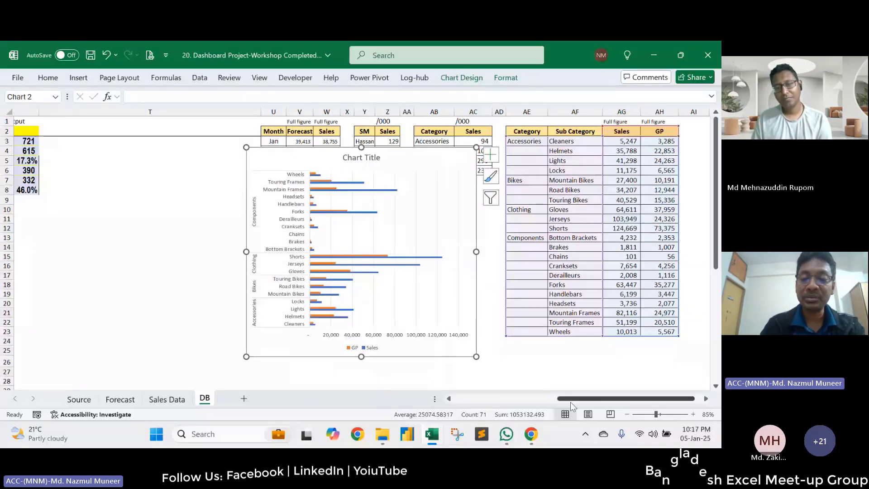
Step: Fit the new bar chart over the dashboard's product chart area, and move it out below the Index Output figures
left_click_drag(437, 356, 180, 378)
left_click_drag(564, 402, 462, 403)
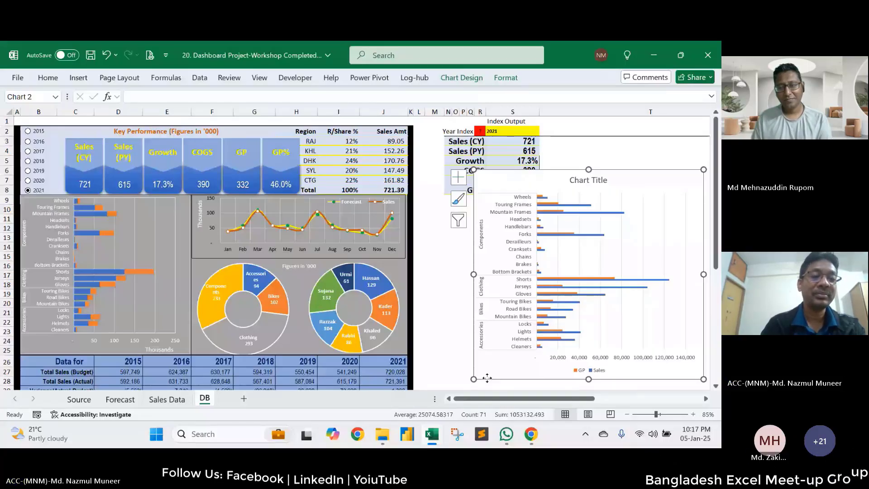
left_click_drag(487, 378, 90, 198)
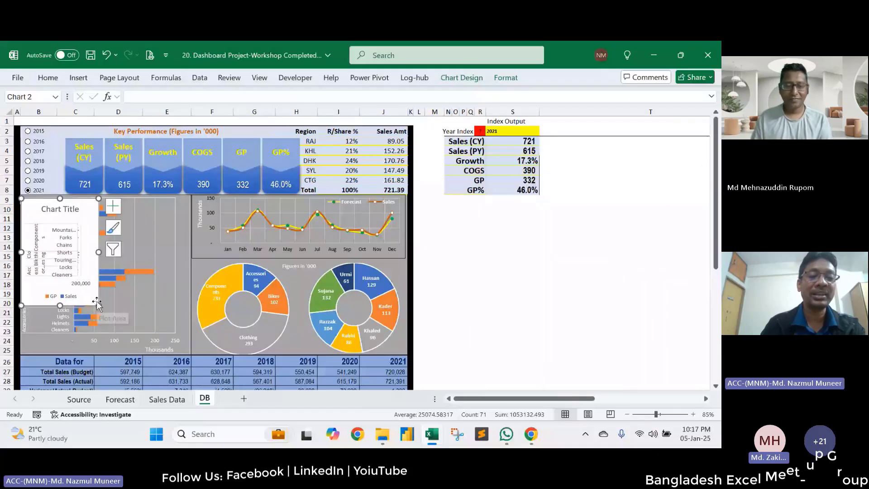
left_click_drag(97, 301, 188, 353)
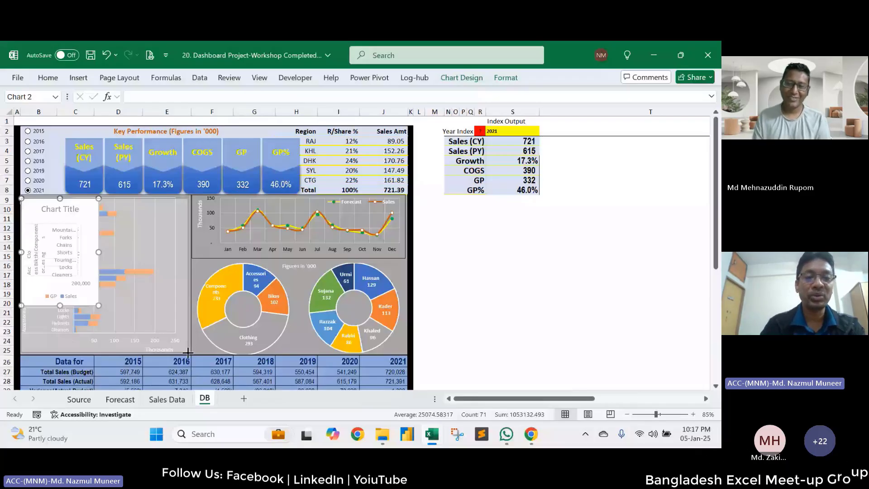
left_click_drag(169, 340, 587, 353)
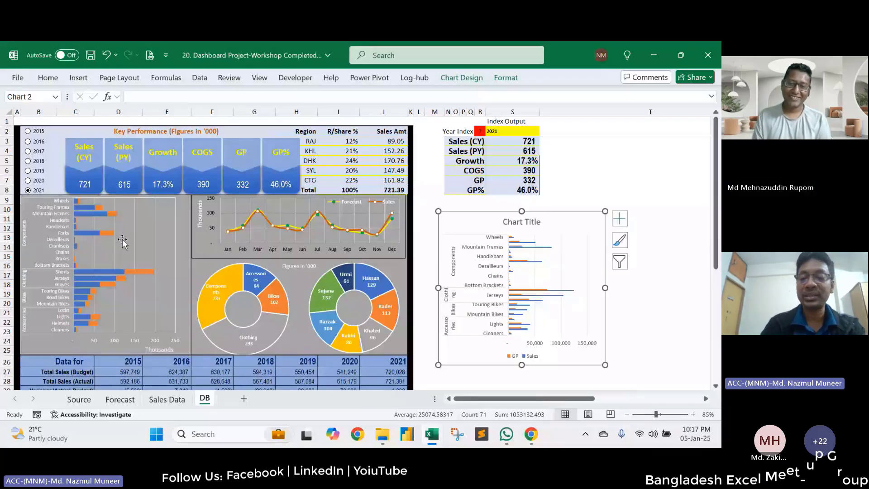
Step: Examine the line chart's source data, the sales manager doughnut chart, and the cell links of the Sales (CY) and GP% shapes
left_click(216, 254)
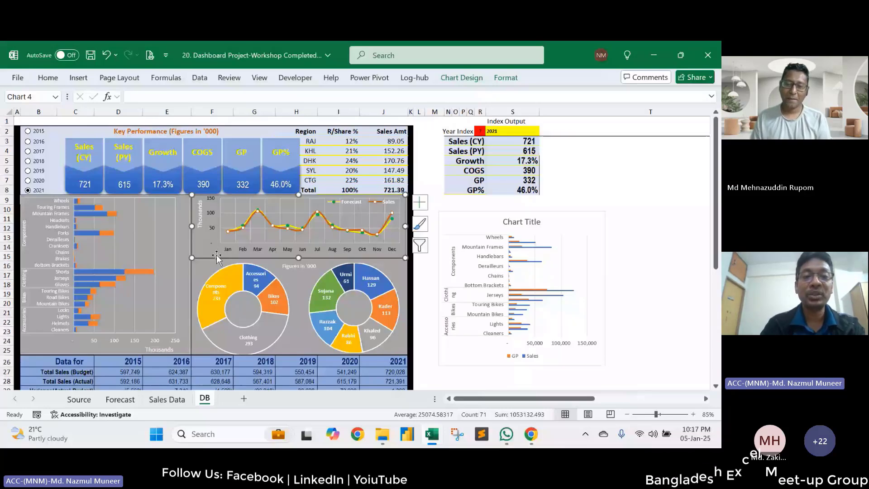
left_click_drag(536, 398, 713, 392)
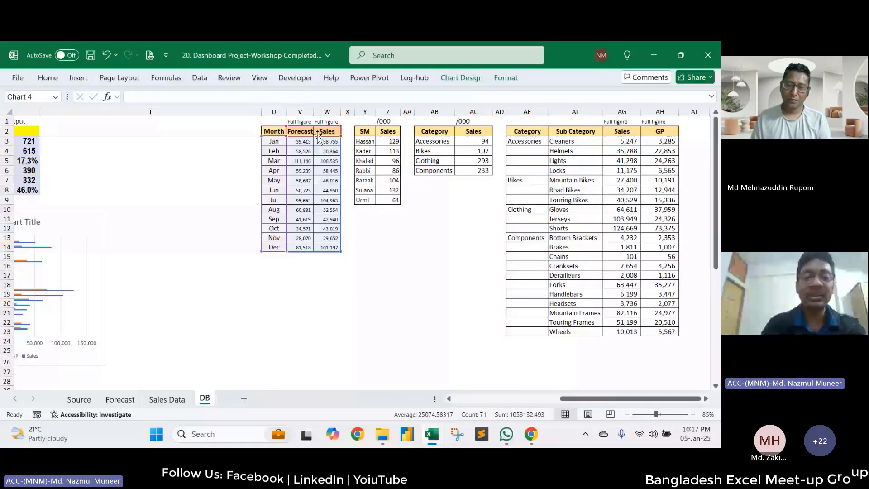
left_click_drag(597, 399, 480, 399)
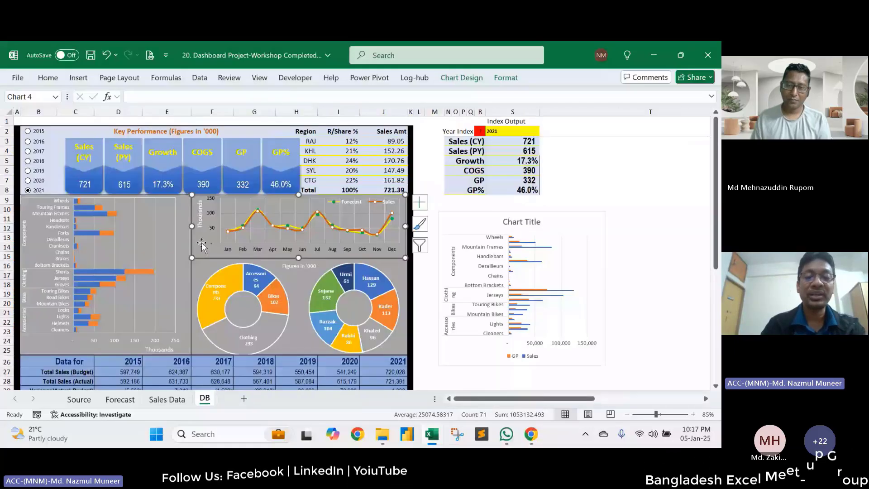
left_click(316, 343)
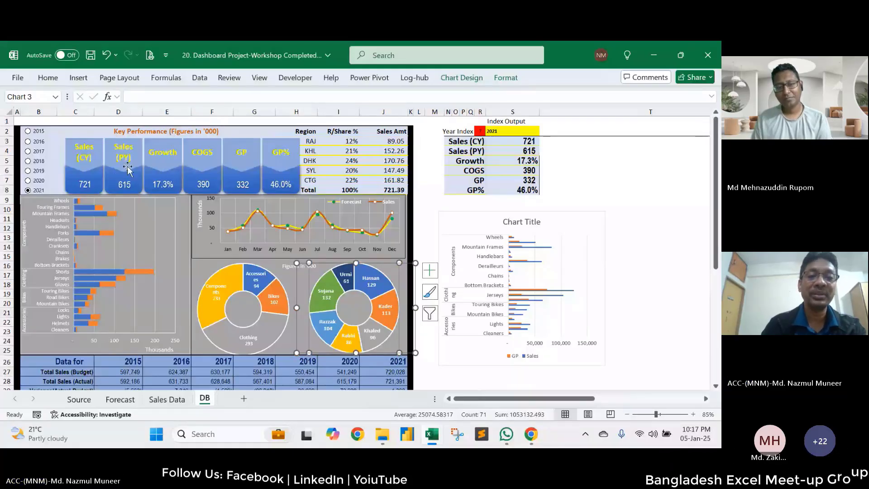
left_click(87, 174)
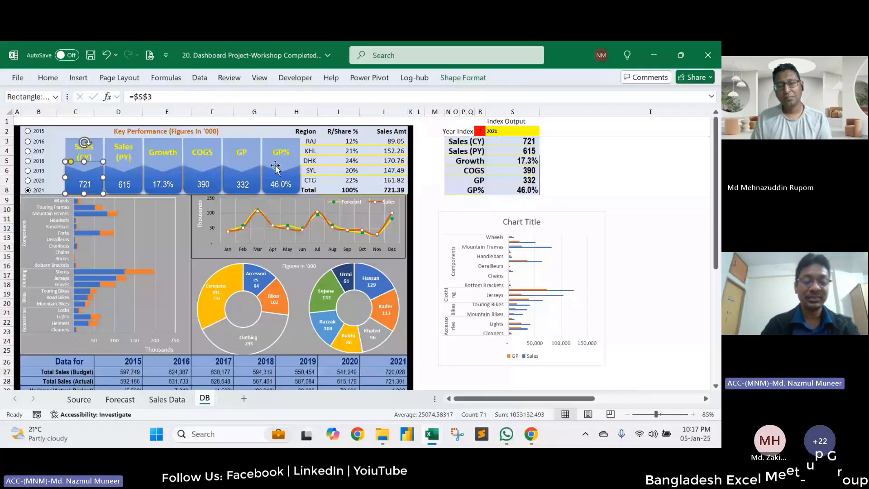
left_click_drag(275, 167, 290, 172)
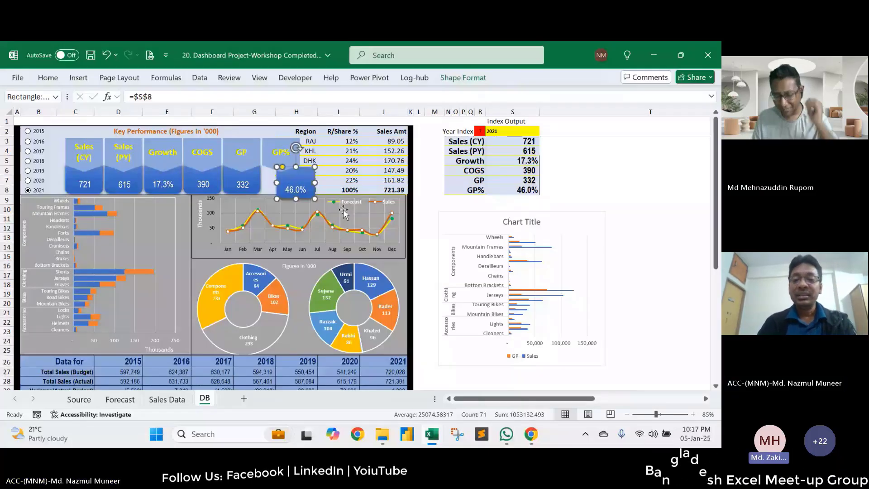
key("ctrl+z")
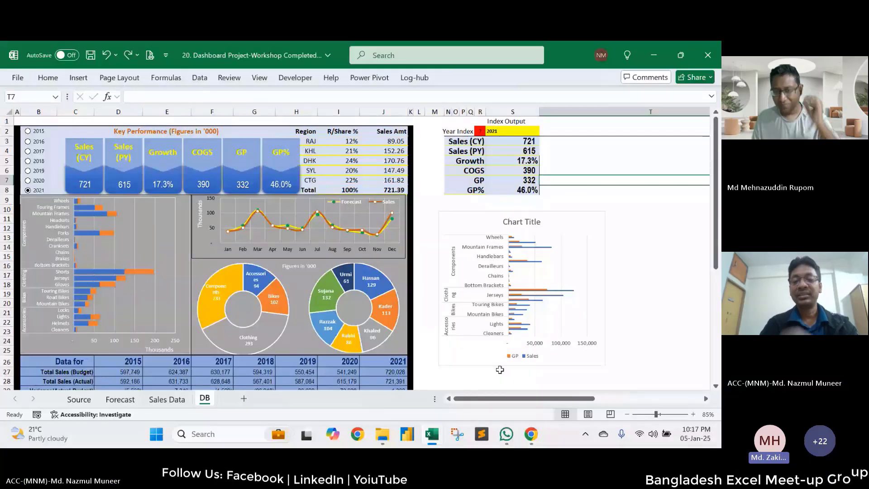
Step: Delete the sample bar chart below the Index Output figures
left_click(500, 369)
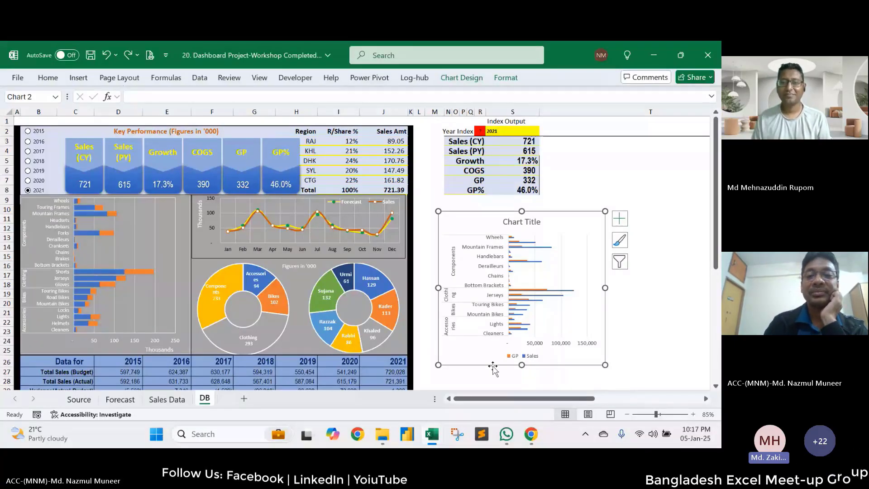
key("Delete")
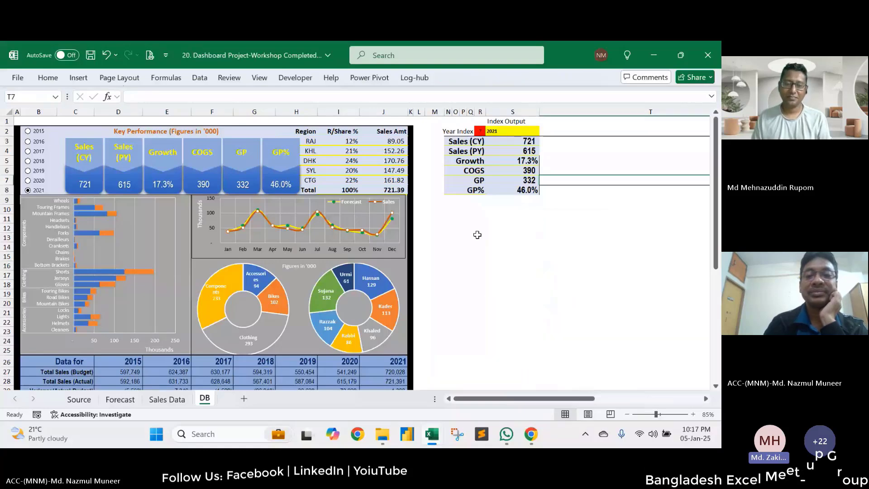
Step: Set the dashboard year to 2020, and review the monthly forecast, sales manager and category sales tables
left_click(28, 180)
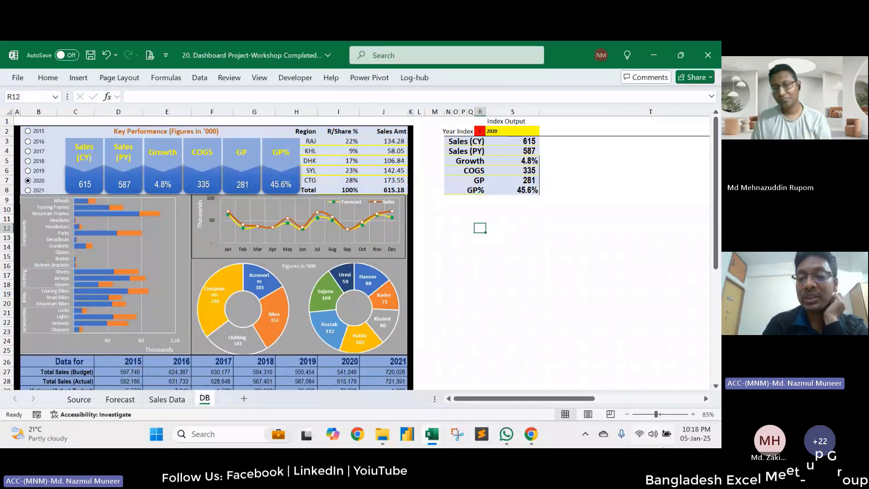
left_click_drag(594, 398, 701, 398)
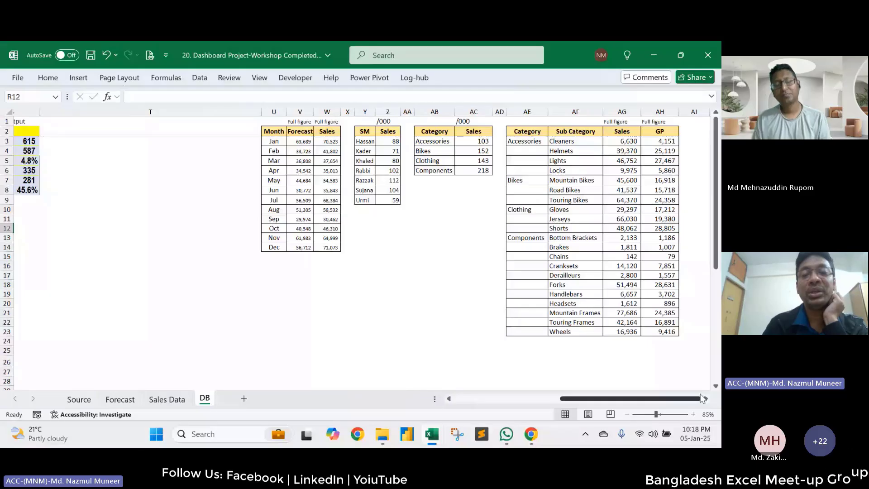
left_click_drag(273, 131, 314, 244)
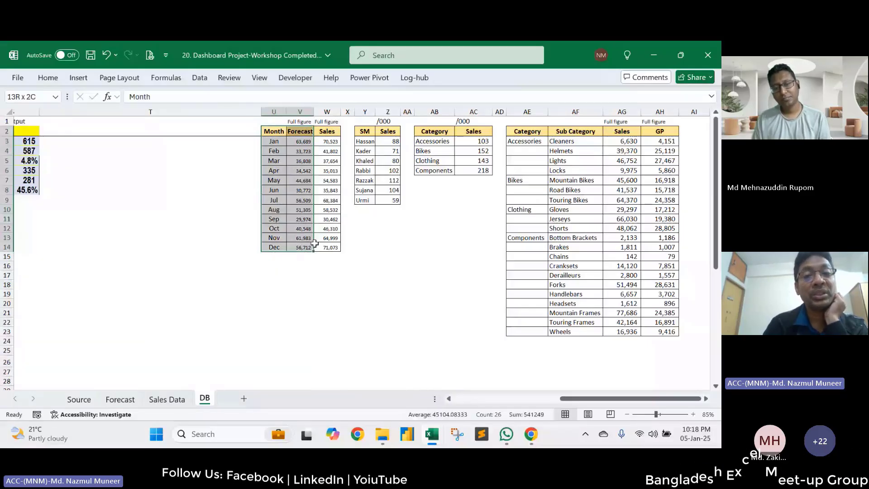
left_click_drag(365, 131, 390, 200)
left_click_drag(427, 143, 482, 170)
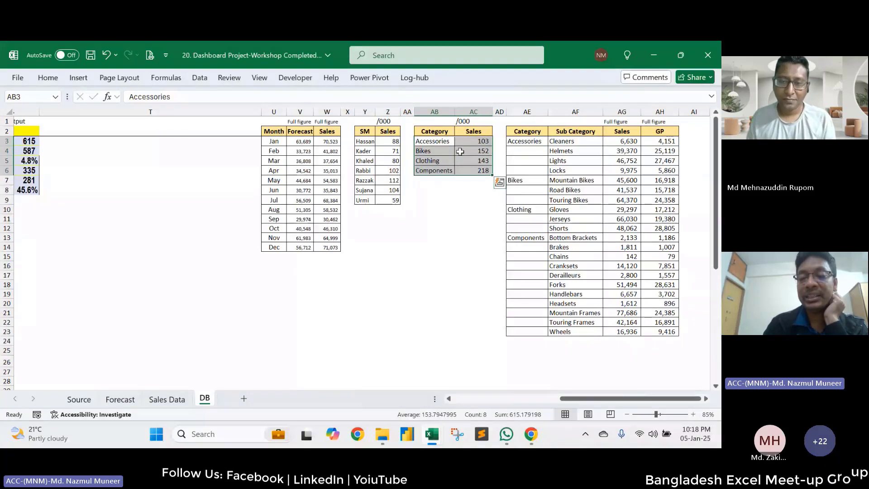
Step: Check the SUMIFS formula behind the 2016 Total Sales (Budget) figure in the dashboard's yearly table
left_click_drag(600, 398, 493, 399)
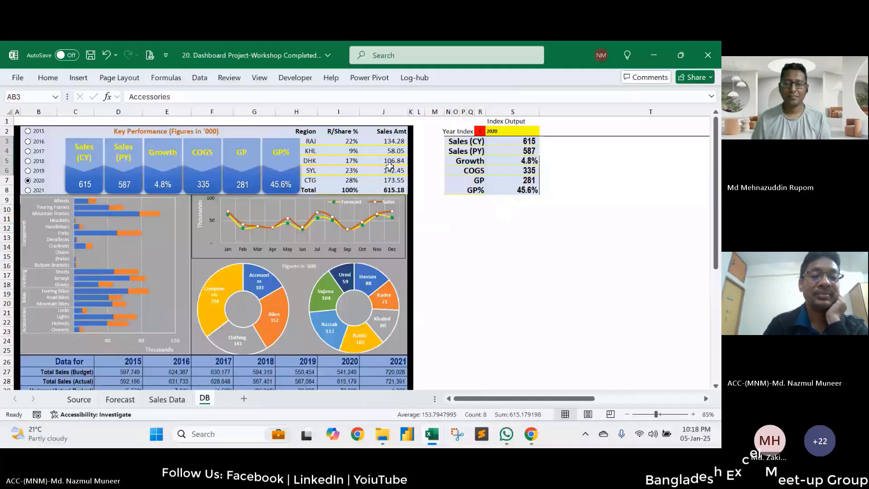
left_click(174, 369)
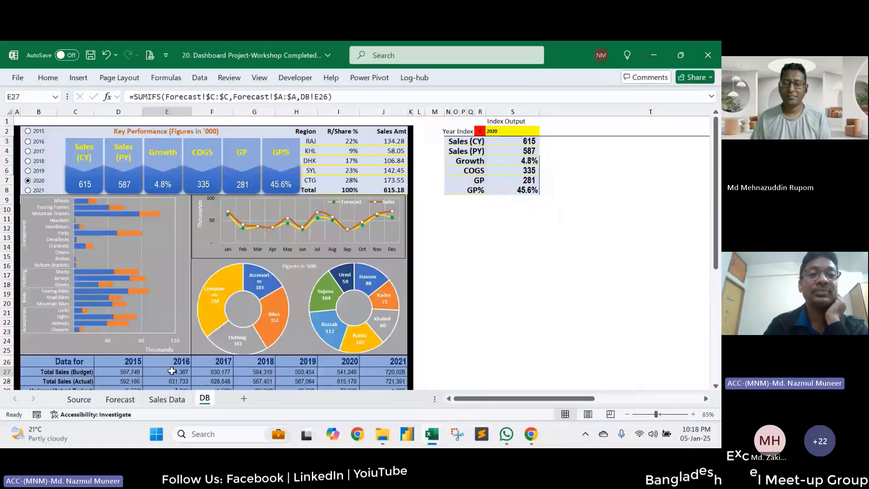
left_click(448, 247)
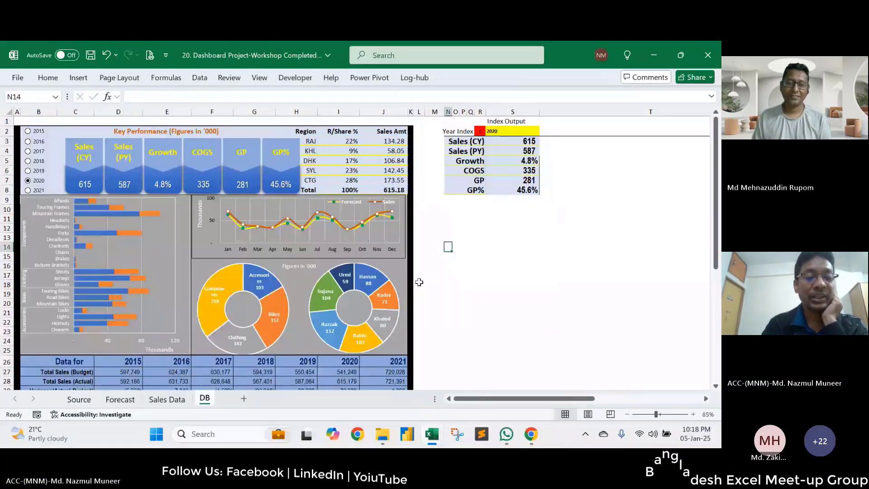
Step: Review the Sales Data sheet and the Forecast sheet's Year and Forecasted Sales columns, and return to the DB dashboard
left_click(167, 400)
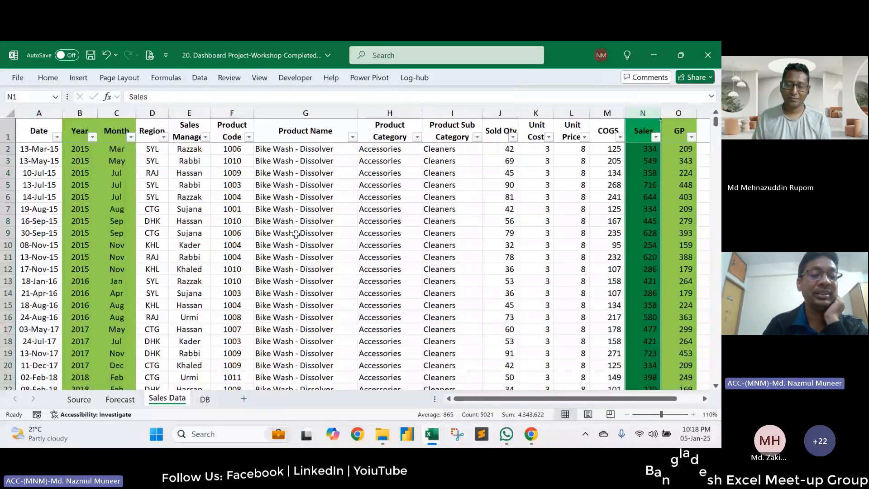
key("ctrl+Page_Up")
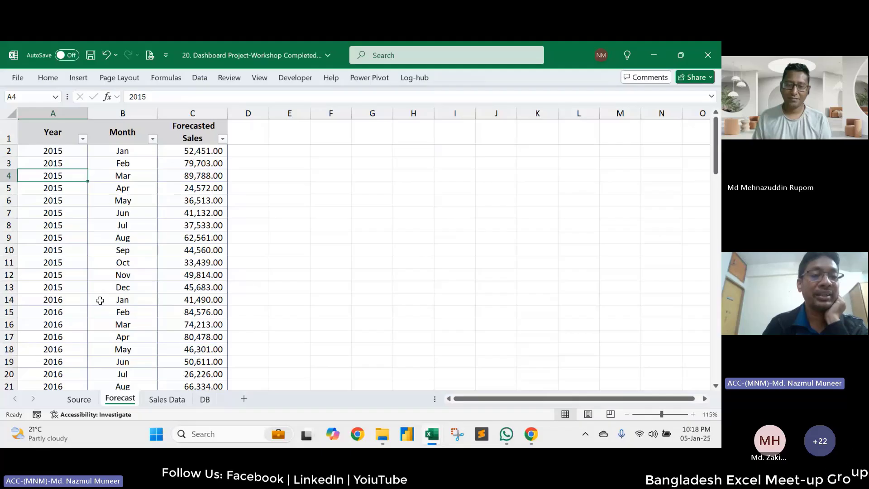
left_click(72, 127)
key("ctrl+shift+Down")
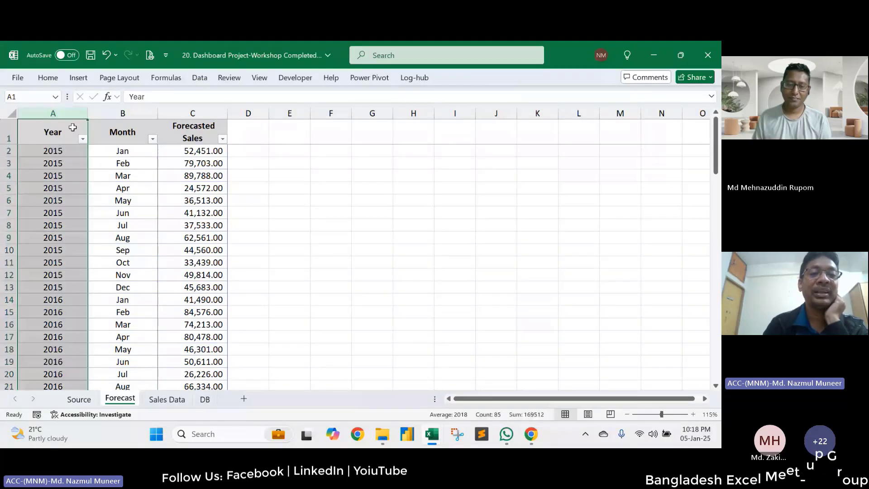
left_click(202, 126)
key("ctrl+shift+Down")
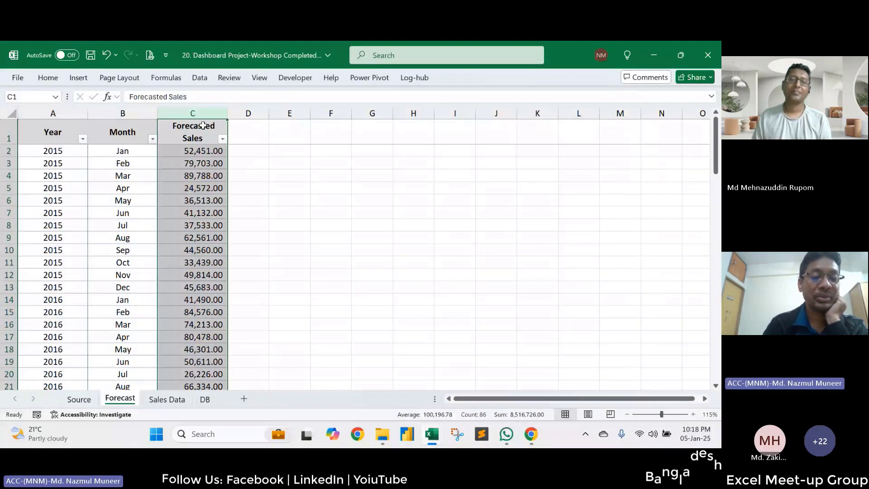
left_click(207, 398)
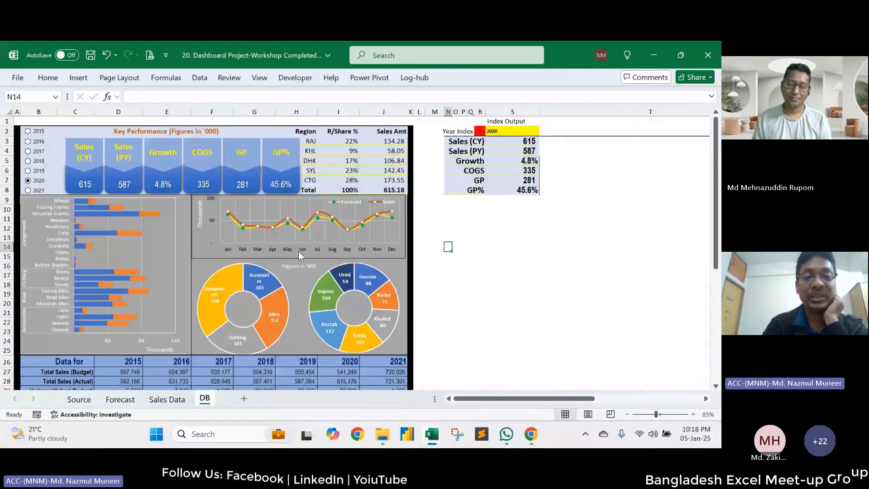
mouse_move(252, 229)
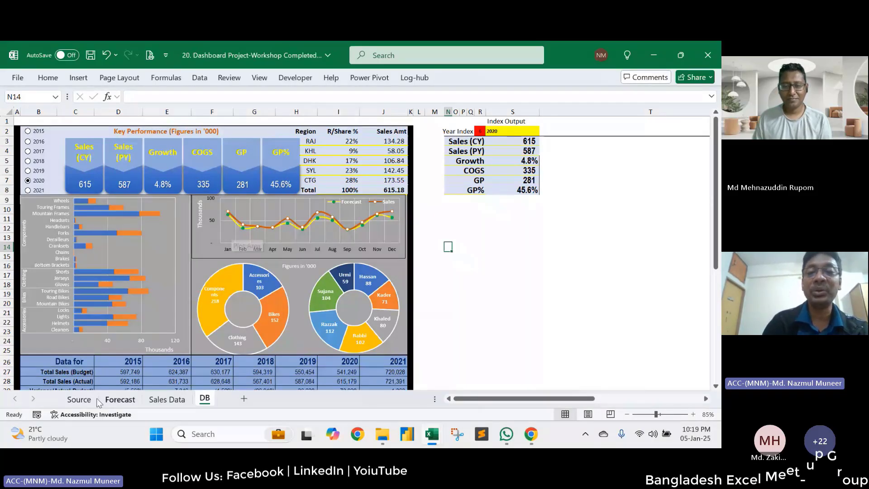
key("ctrl+Page_Up")
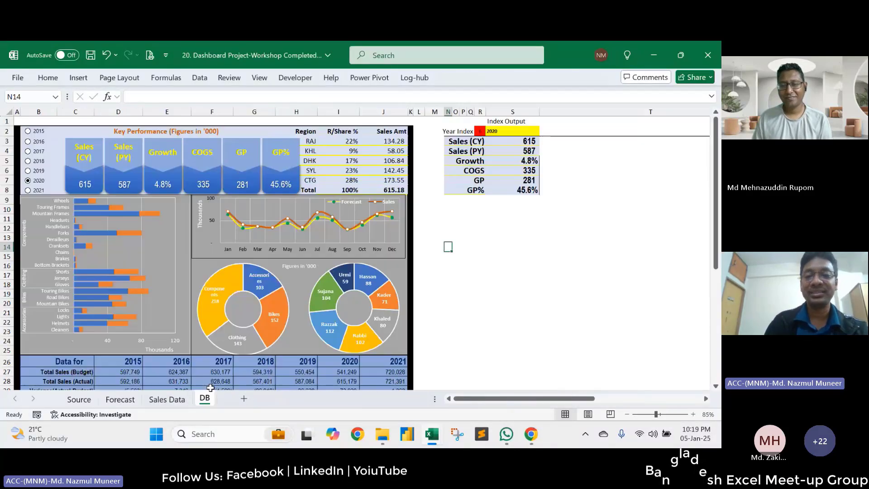
left_click(205, 399)
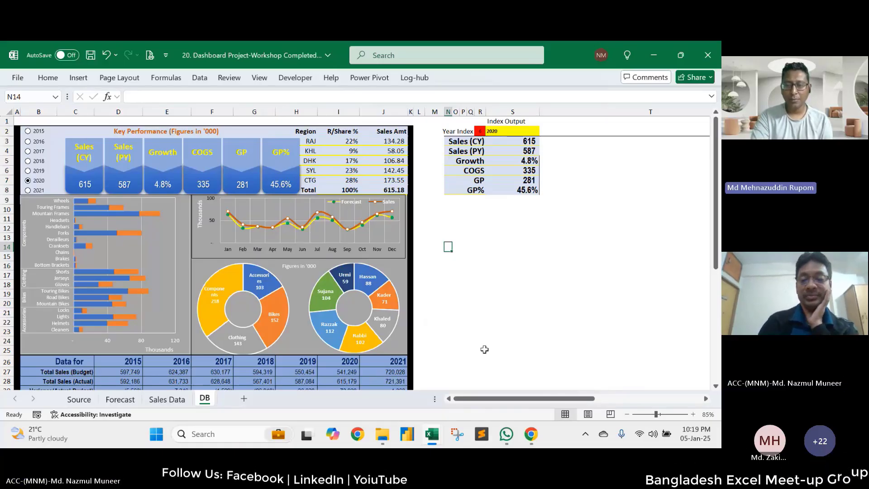
Step: Switch to the Data Visualization-Pro Tips workbook and view its In-cell Visualization sheet at 90% zoom
key("alt+Tab")
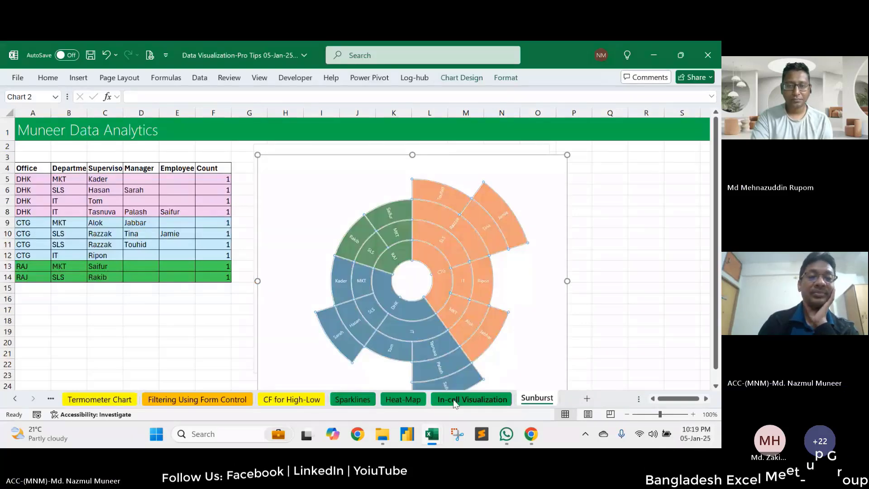
left_click(455, 400)
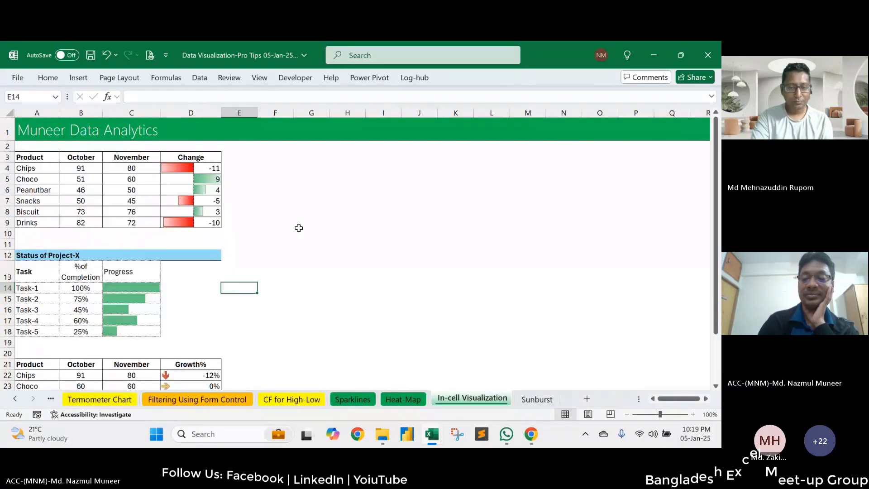
left_click(626, 414)
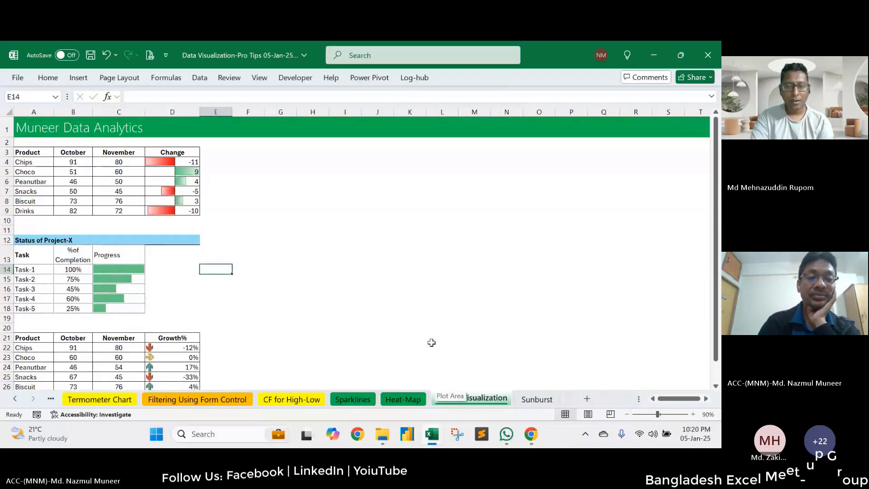